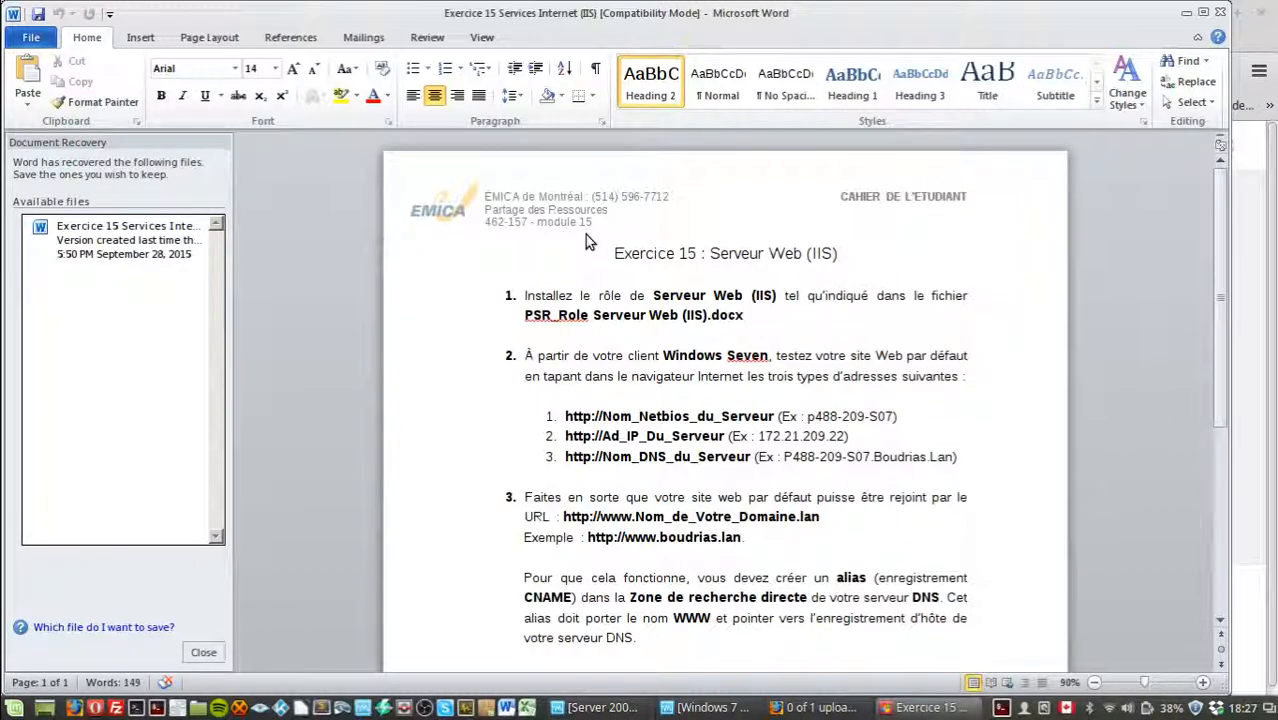
Switch to the Server 2008 R2 virtual machine and open Gestionnaire de serveur.
{"action": "left_click", "coordinate": [601, 707]}
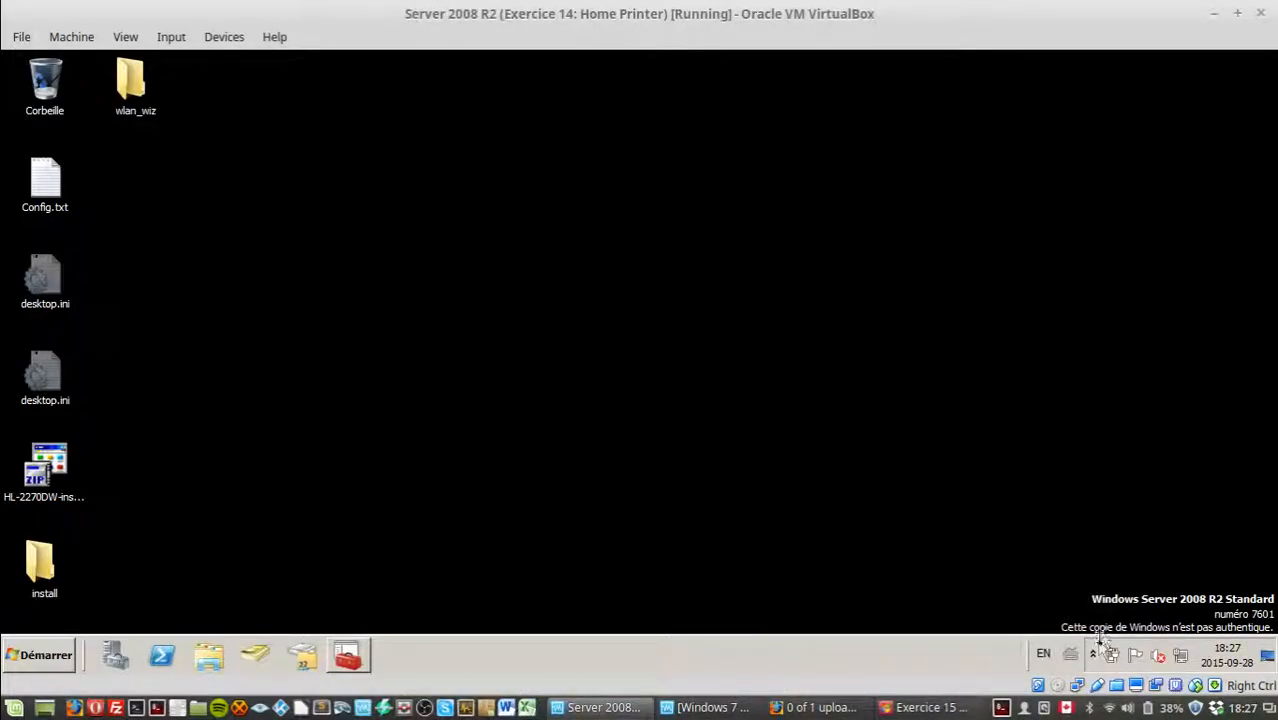
{"action": "left_click", "coordinate": [1094, 645]}
{"action": "left_click", "coordinate": [1094, 645]}
{"action": "left_click", "coordinate": [116, 656]}
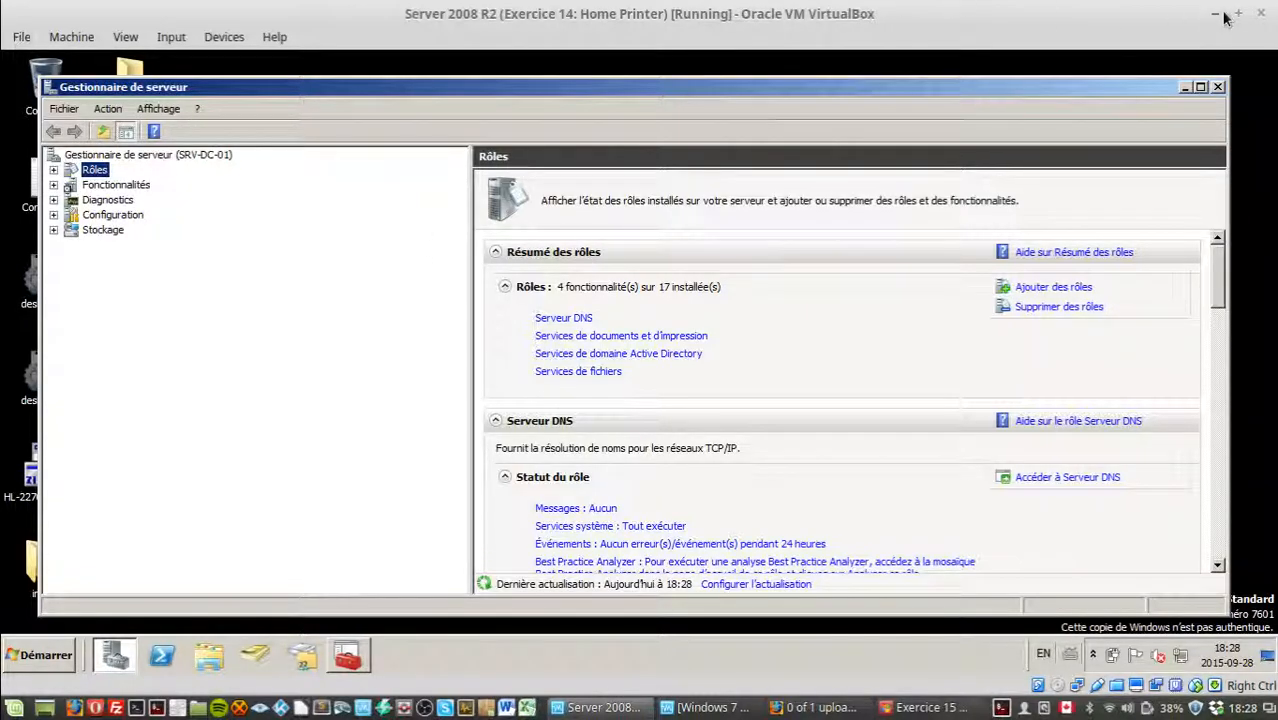
Reposition and widen the Gestionnaire de serveur window so it spans nearly the full width of the server desktop.
{"action": "left_click_drag", "start_coordinate": [1113, 88], "coordinate": [1125, 81]}
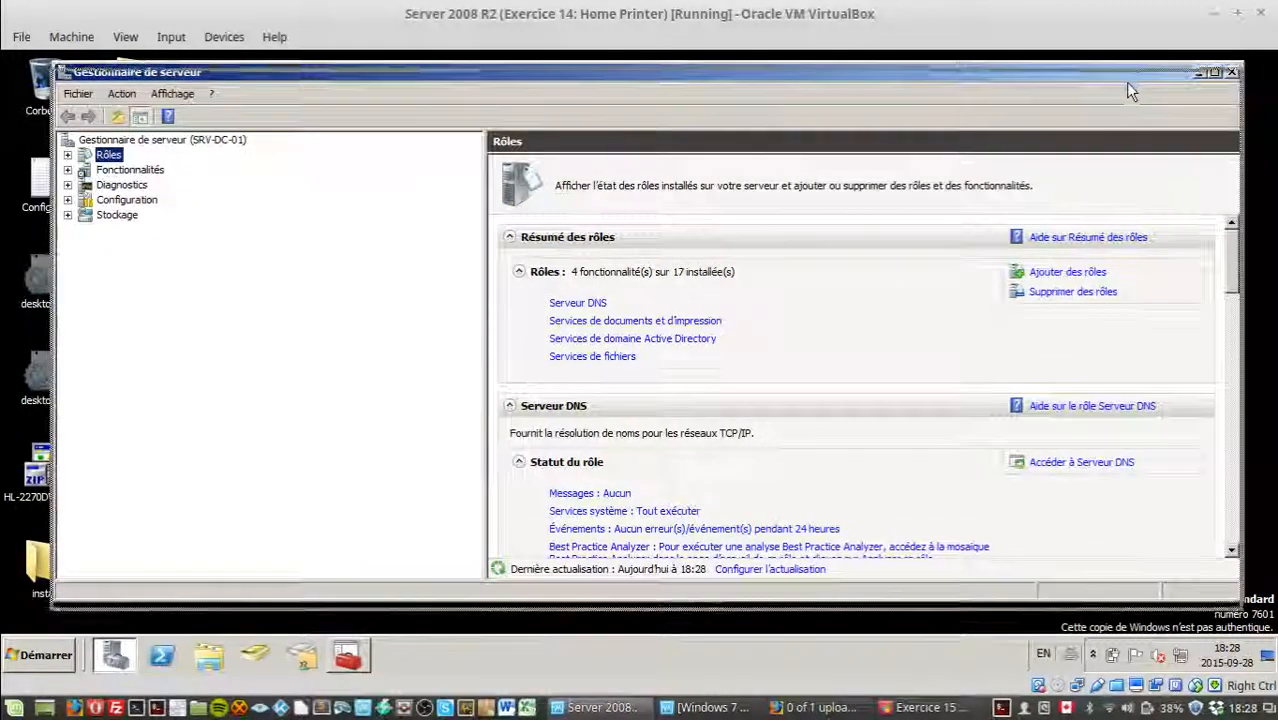
{"action": "left_click_drag", "start_coordinate": [48, 612], "coordinate": [2, 614]}
{"action": "left_click_drag", "start_coordinate": [305, 67], "coordinate": [309, 70]}
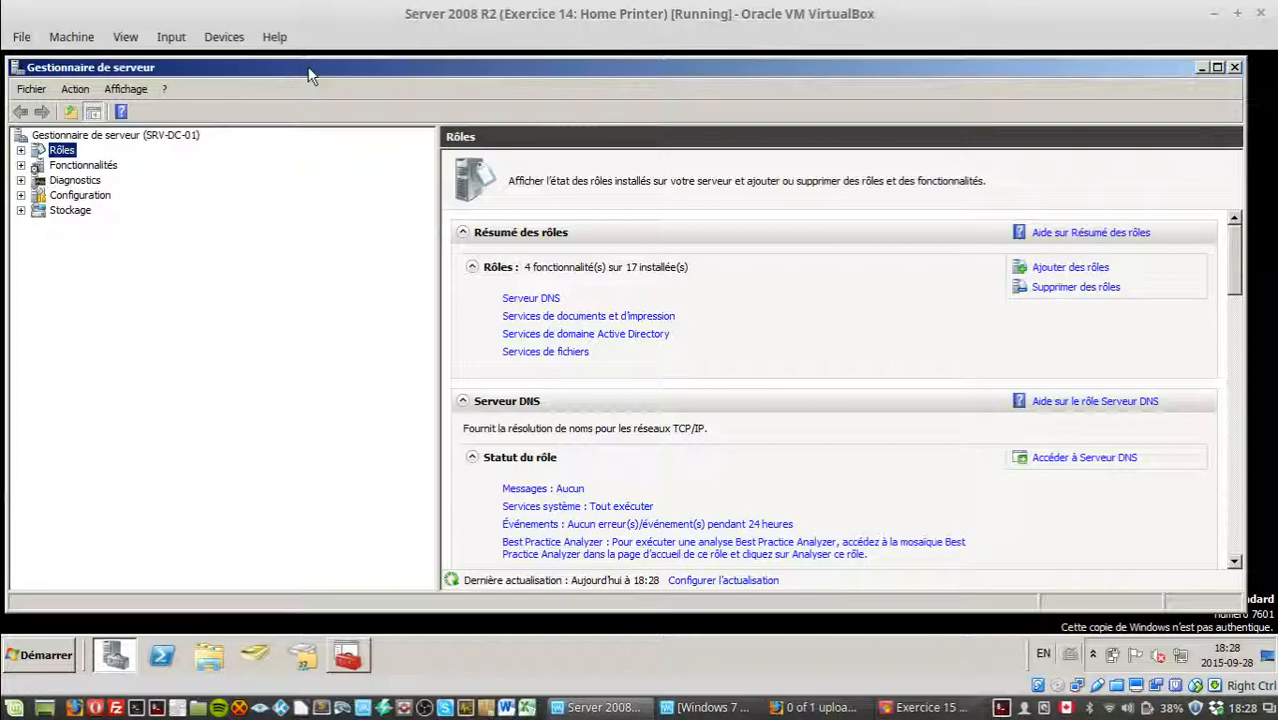
Check item 1 of the Exercice 15 document, then add the Serveur Web (IIS) role on the server, continuing to its role services.
{"action": "left_click", "coordinate": [905, 707]}
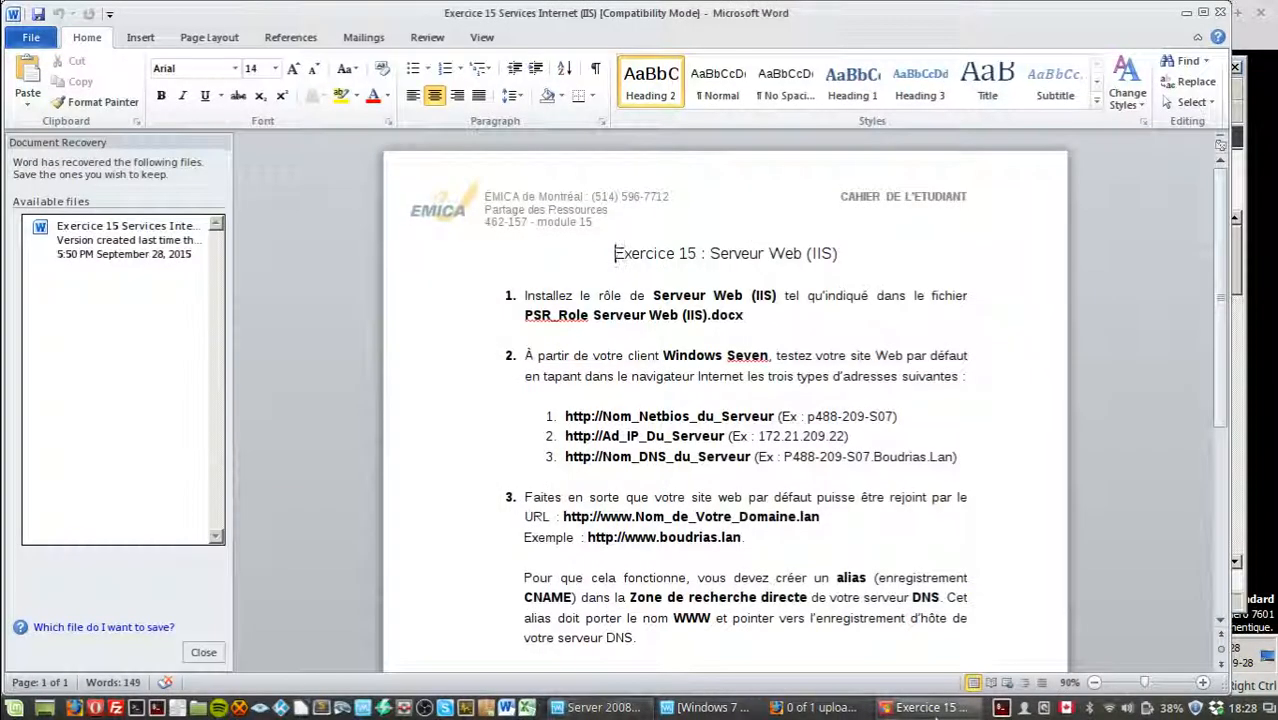
{"action": "left_click_drag", "start_coordinate": [752, 318], "coordinate": [540, 296]}
{"action": "left_click", "coordinate": [540, 296]}
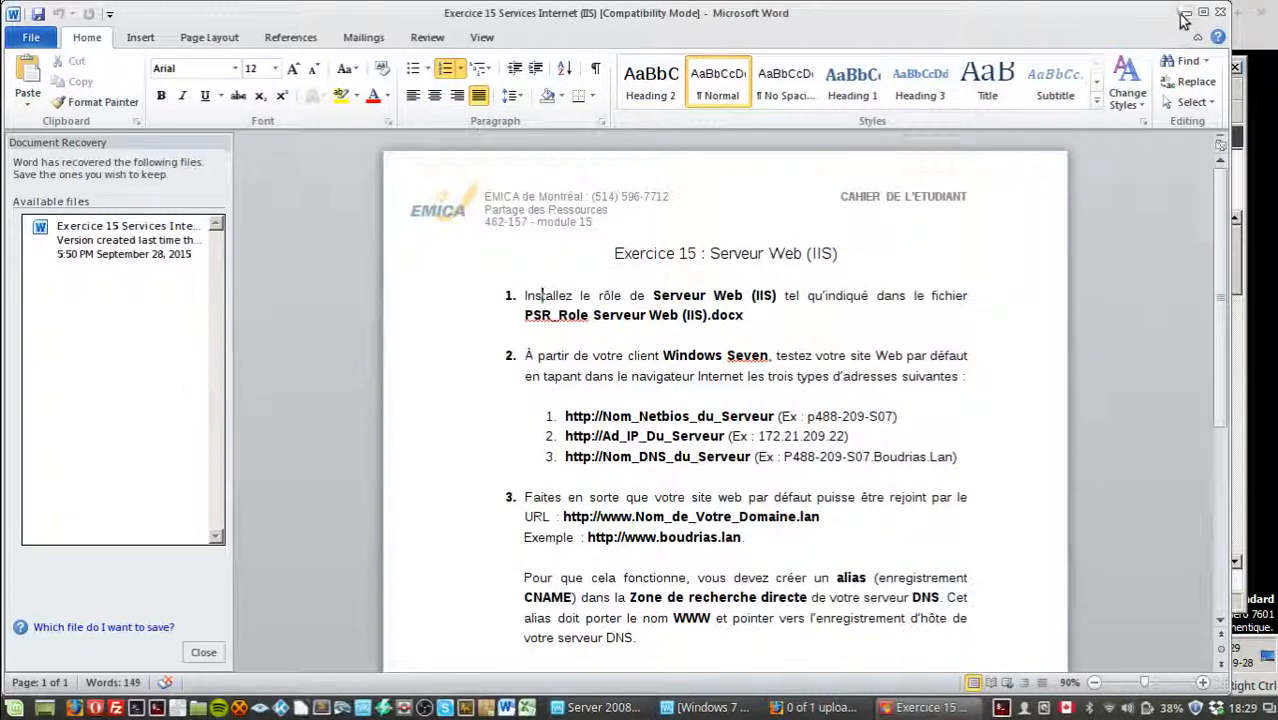
{"action": "left_click", "coordinate": [1186, 12]}
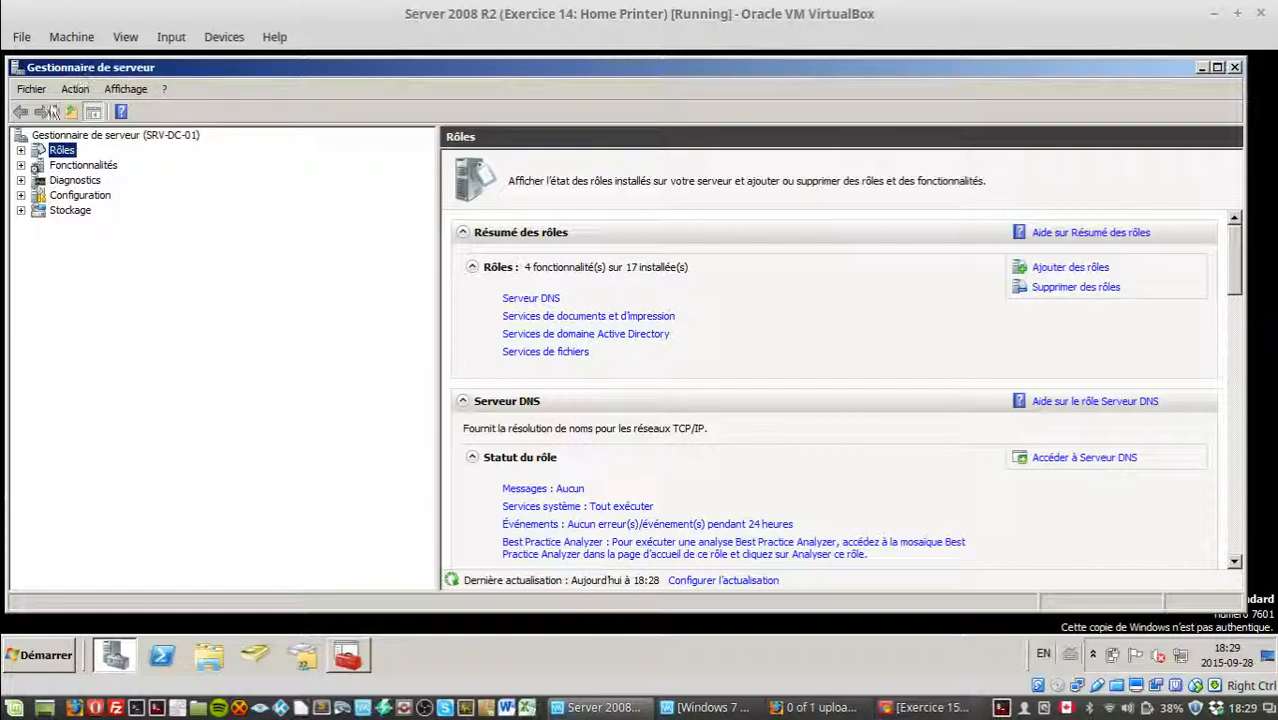
{"action": "left_click", "coordinate": [1074, 272]}
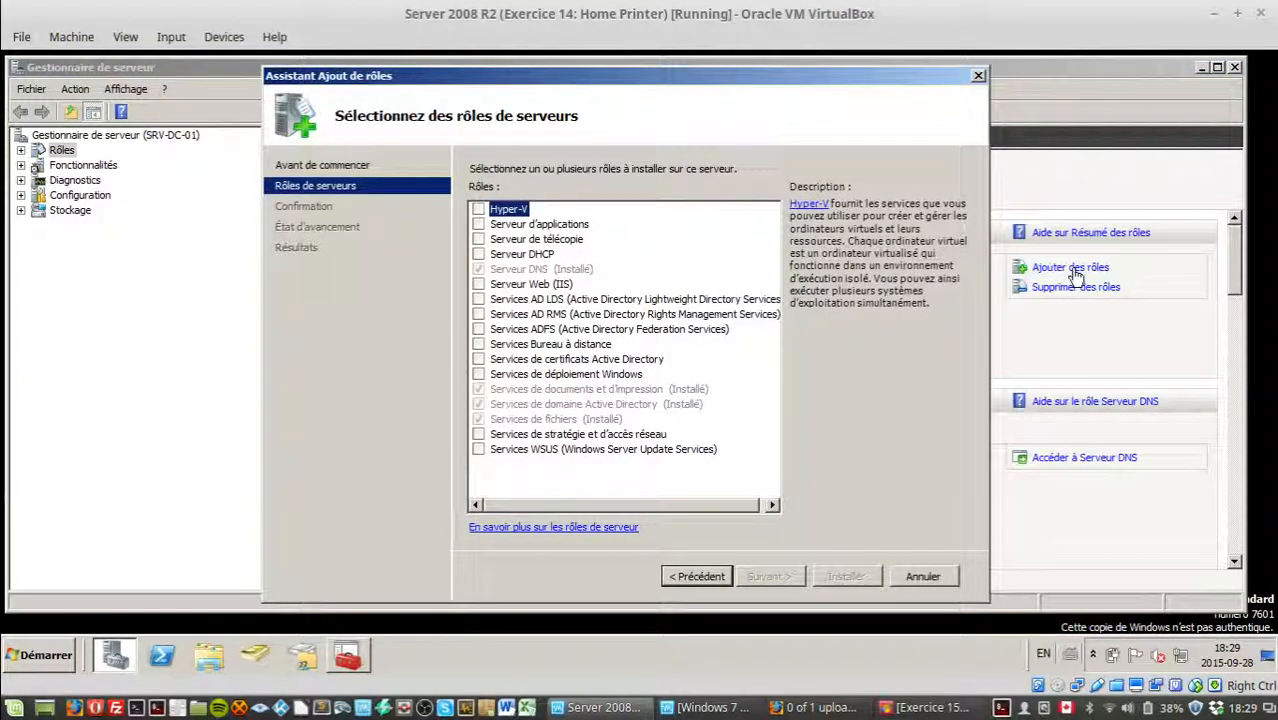
{"action": "left_click", "coordinate": [478, 284]}
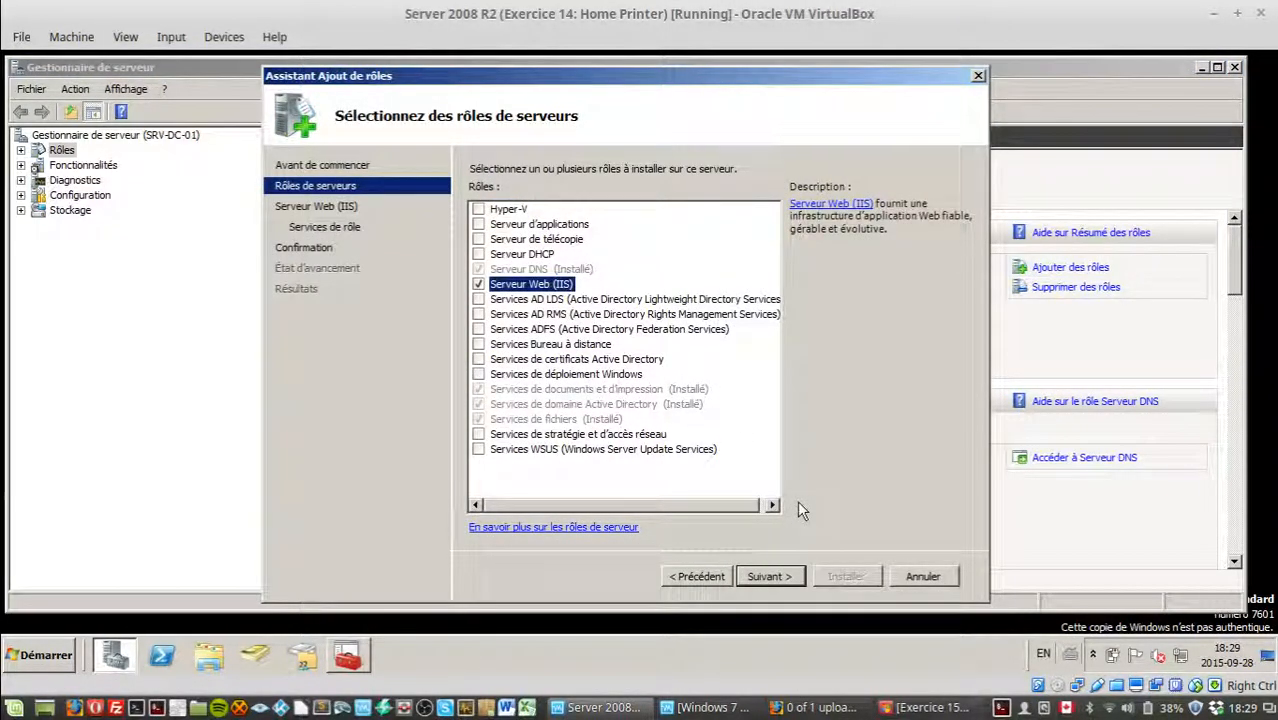
{"action": "left_click", "coordinate": [786, 576]}
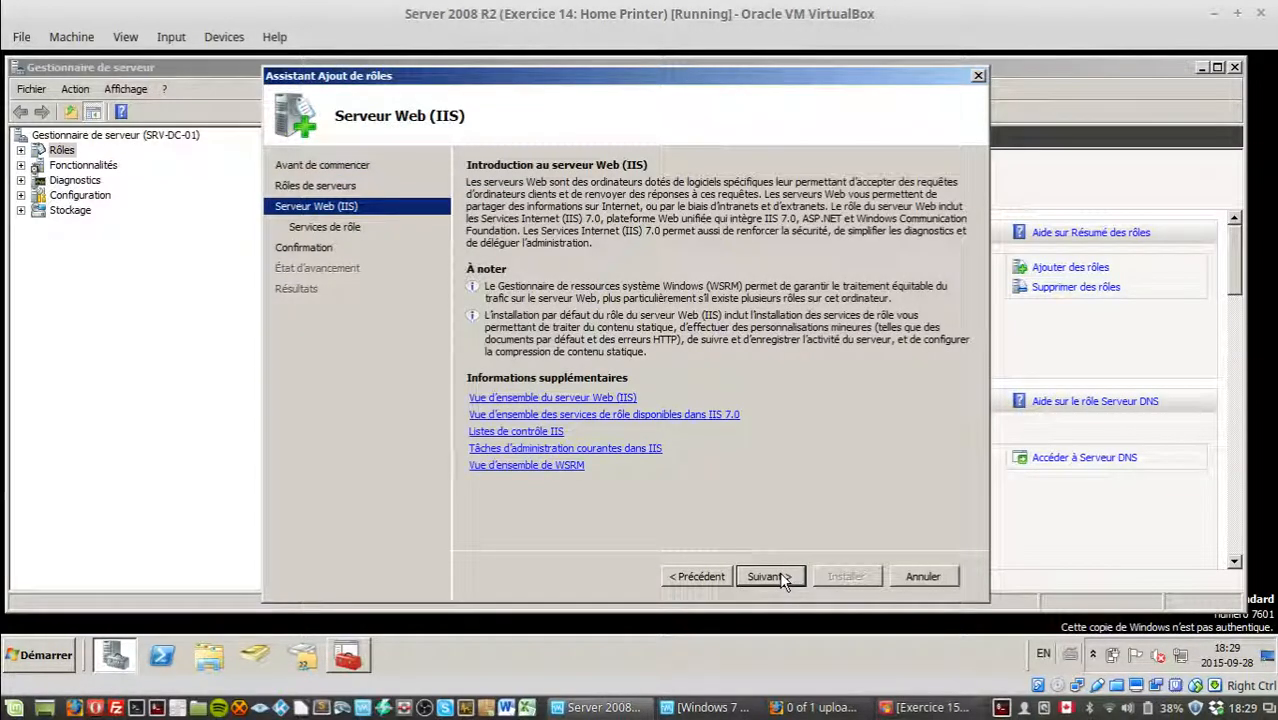
{"action": "left_click", "coordinate": [779, 576]}
Include the Serveur FTP role service with Service FTP and Extensibilité FTP, and start the Serveur Web (IIS) installation.
{"action": "left_click_drag", "start_coordinate": [776, 298], "coordinate": [779, 480]}
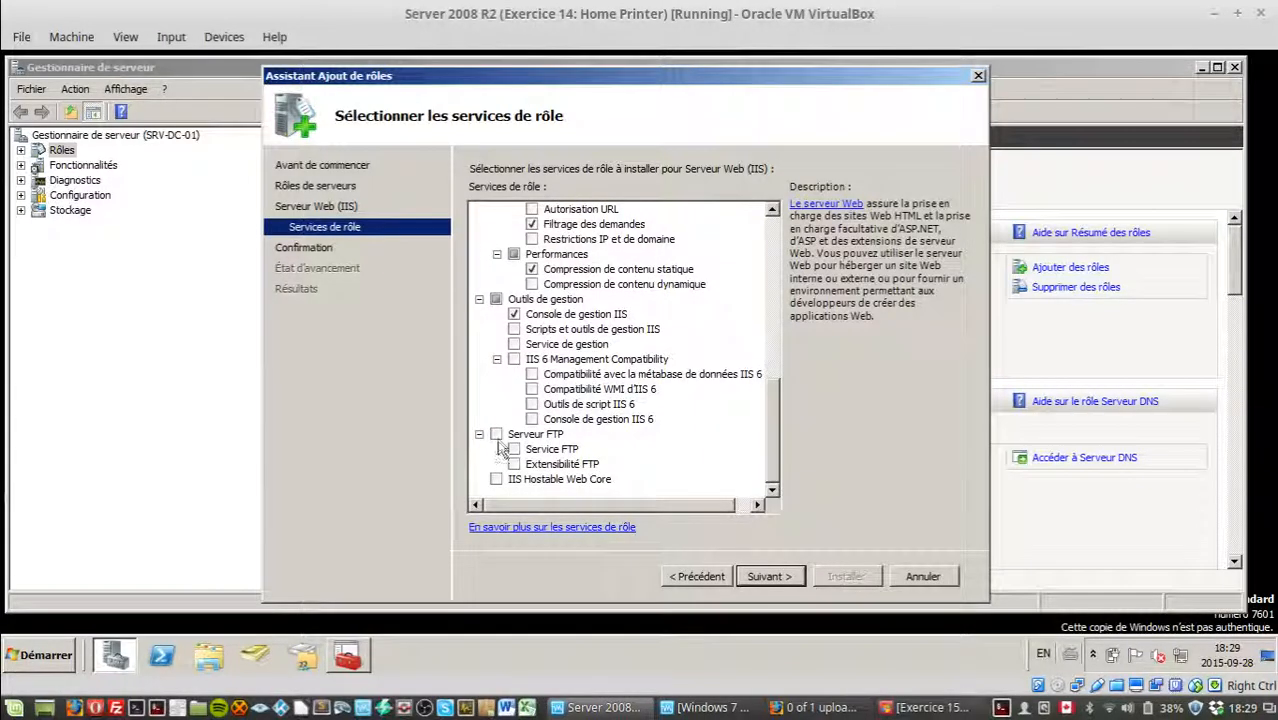
{"action": "left_click", "coordinate": [497, 435]}
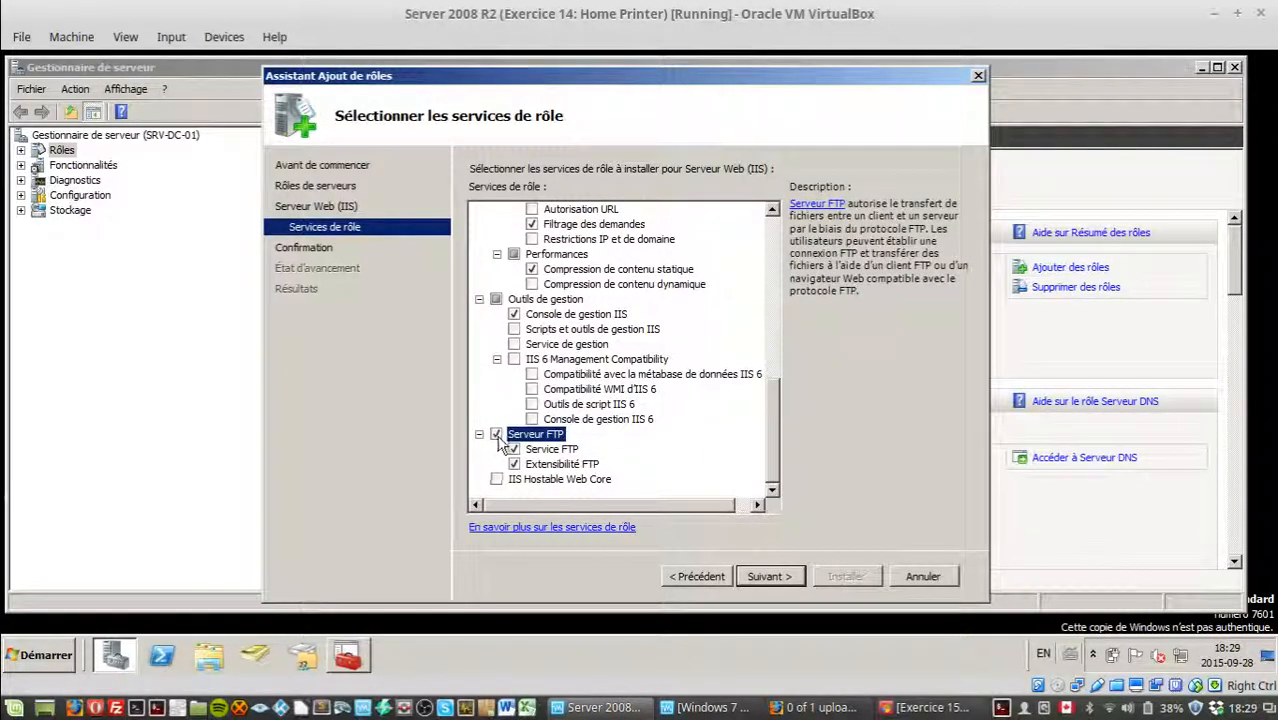
{"action": "mouse_move", "coordinate": [772, 440]}
{"action": "left_mouse_down"}
{"action": "mouse_move", "coordinate": [772, 290]}
{"action": "mouse_move", "coordinate": [765, 454]}
{"action": "left_mouse_up"}
{"action": "scroll", "coordinate": [516, 449], "scroll_direction": "up", "scroll_amount": 10}
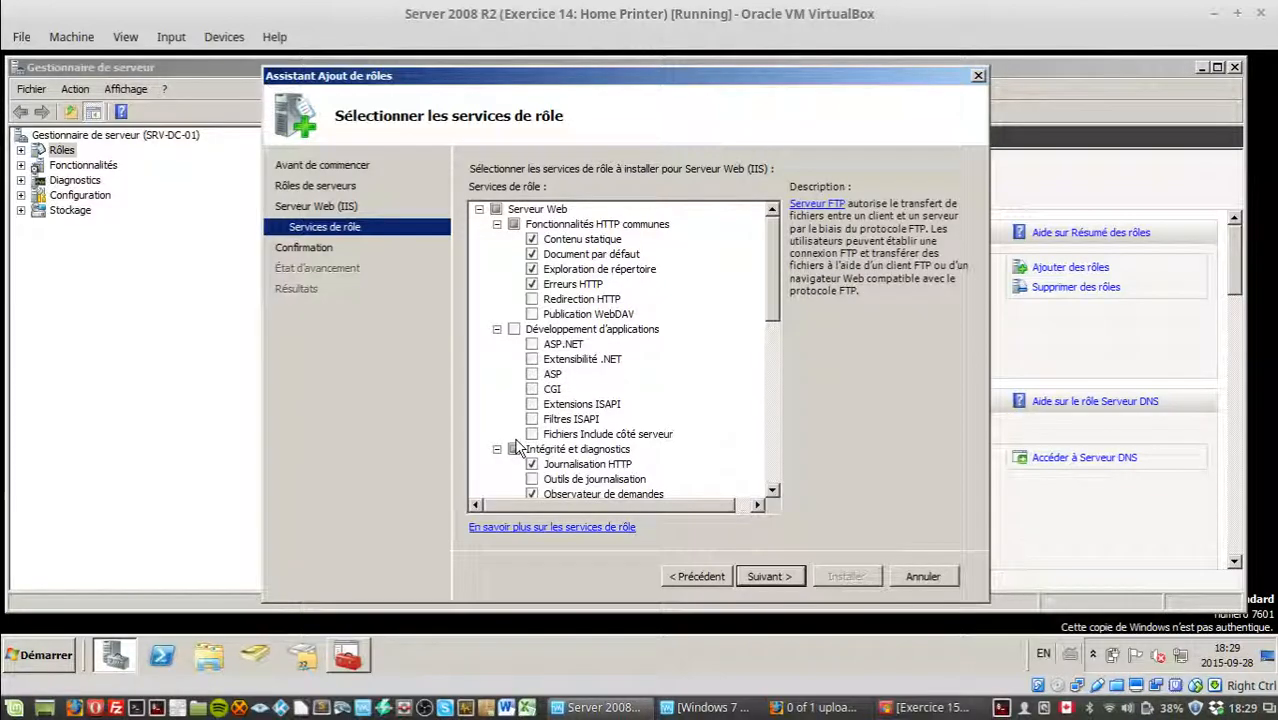
{"action": "scroll", "coordinate": [517, 447], "scroll_direction": "down", "scroll_amount": 7}
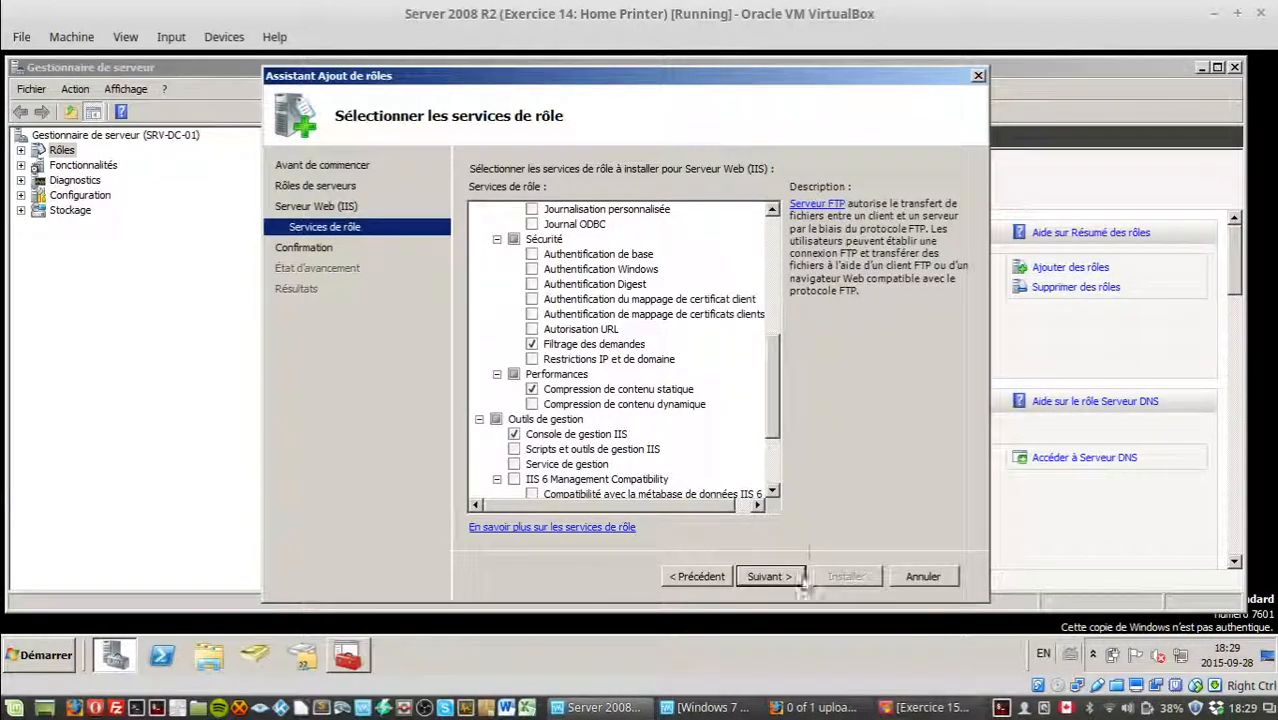
{"action": "left_click", "coordinate": [770, 577]}
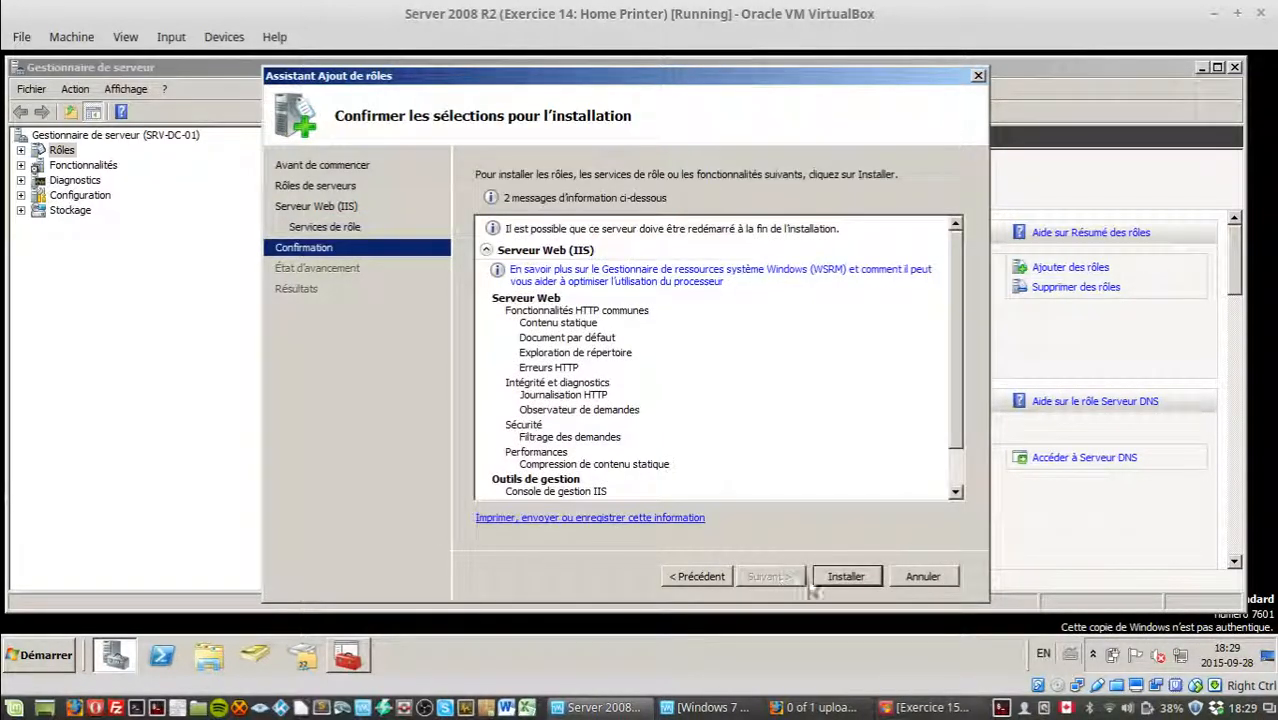
{"action": "left_click", "coordinate": [845, 577]}
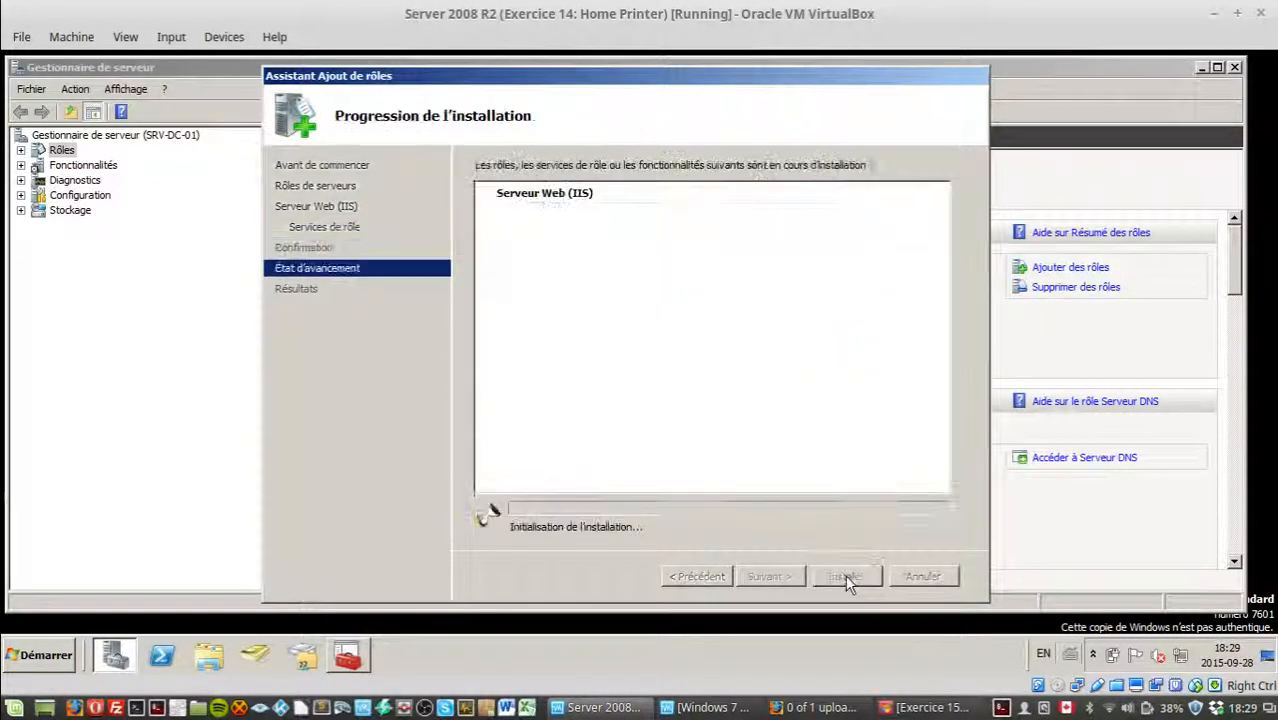
Bring up the logon screen on the Windows 7 virtual machine and minimize its window.
{"action": "left_click", "coordinate": [705, 707]}
{"action": "key", "text": "ctrl+alt+Delete"}
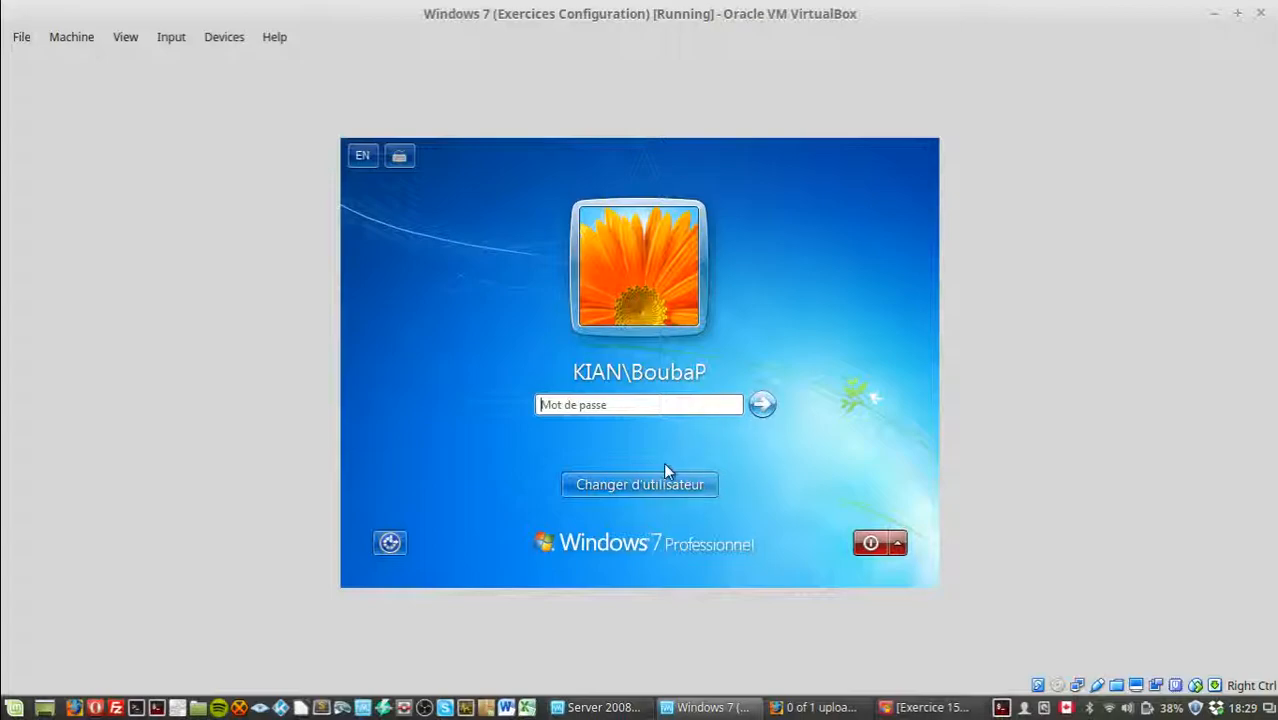
{"action": "left_click", "coordinate": [1213, 13]}
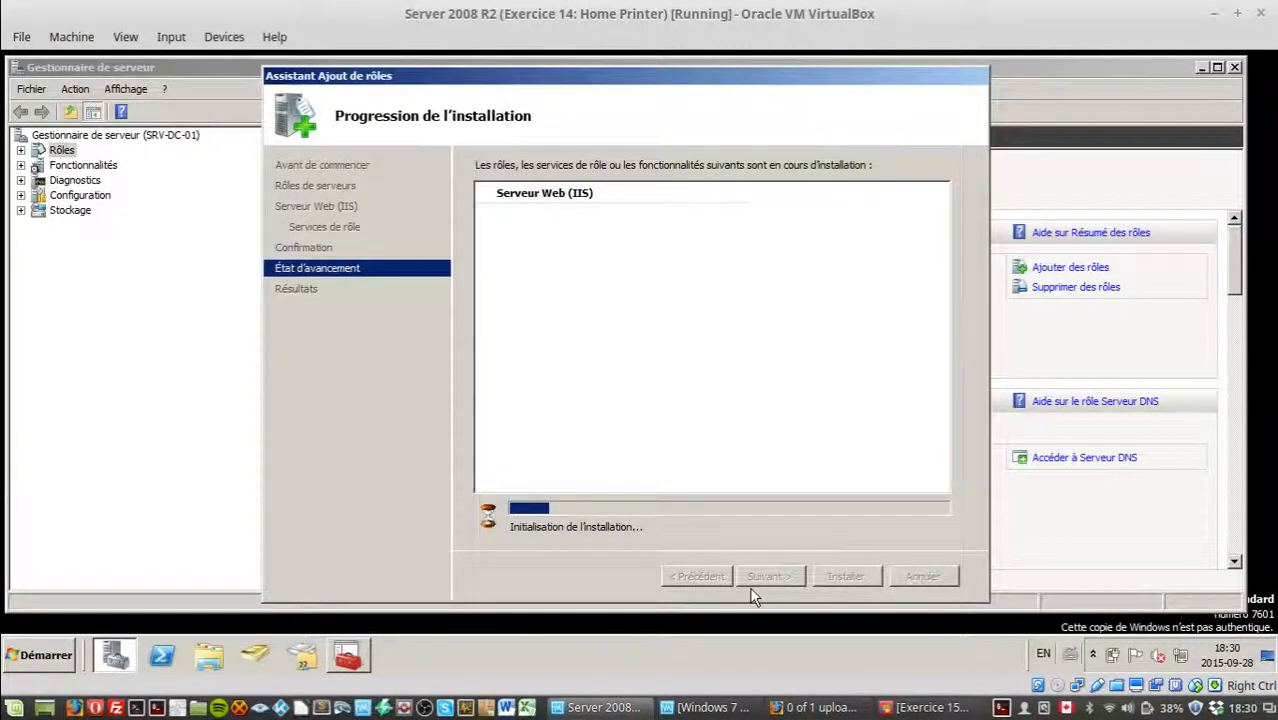
Examine item 2 of the Exercice 15 document for the NetBIOS name, IP and DNS name addresses used to test the default site.
{"action": "left_click", "coordinate": [915, 707]}
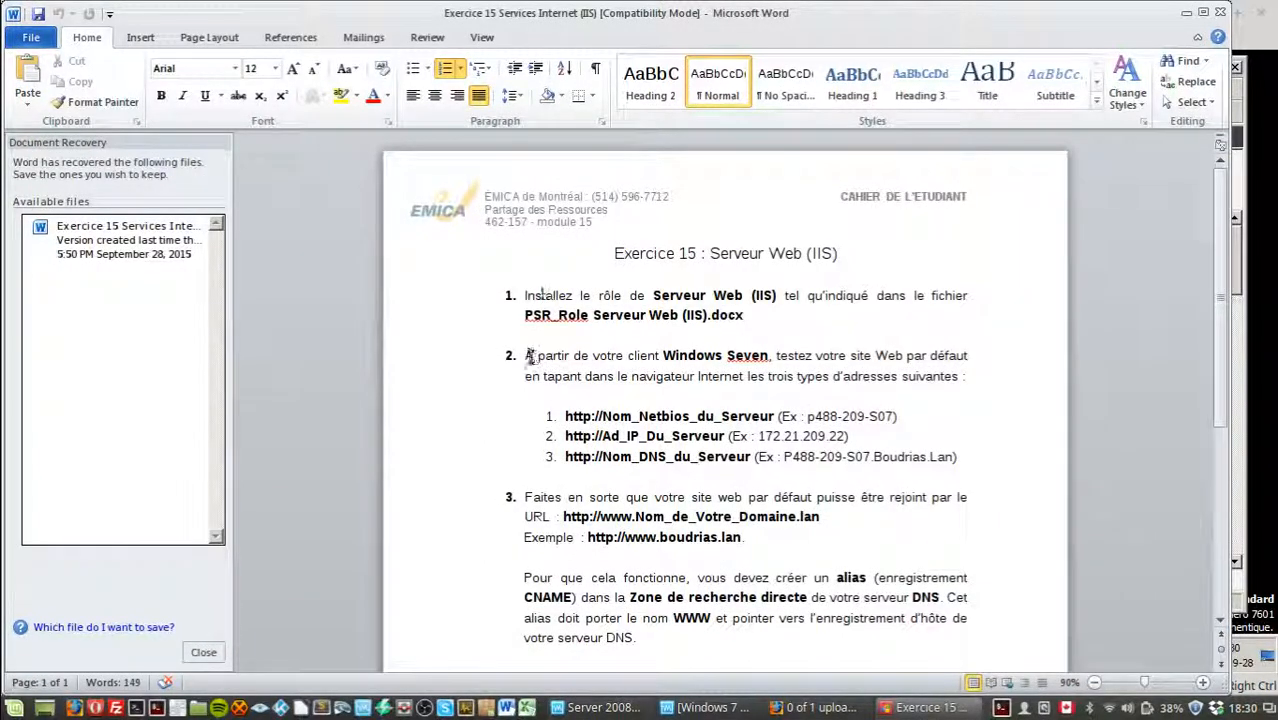
{"action": "left_click_drag", "start_coordinate": [524, 356], "coordinate": [786, 356]}
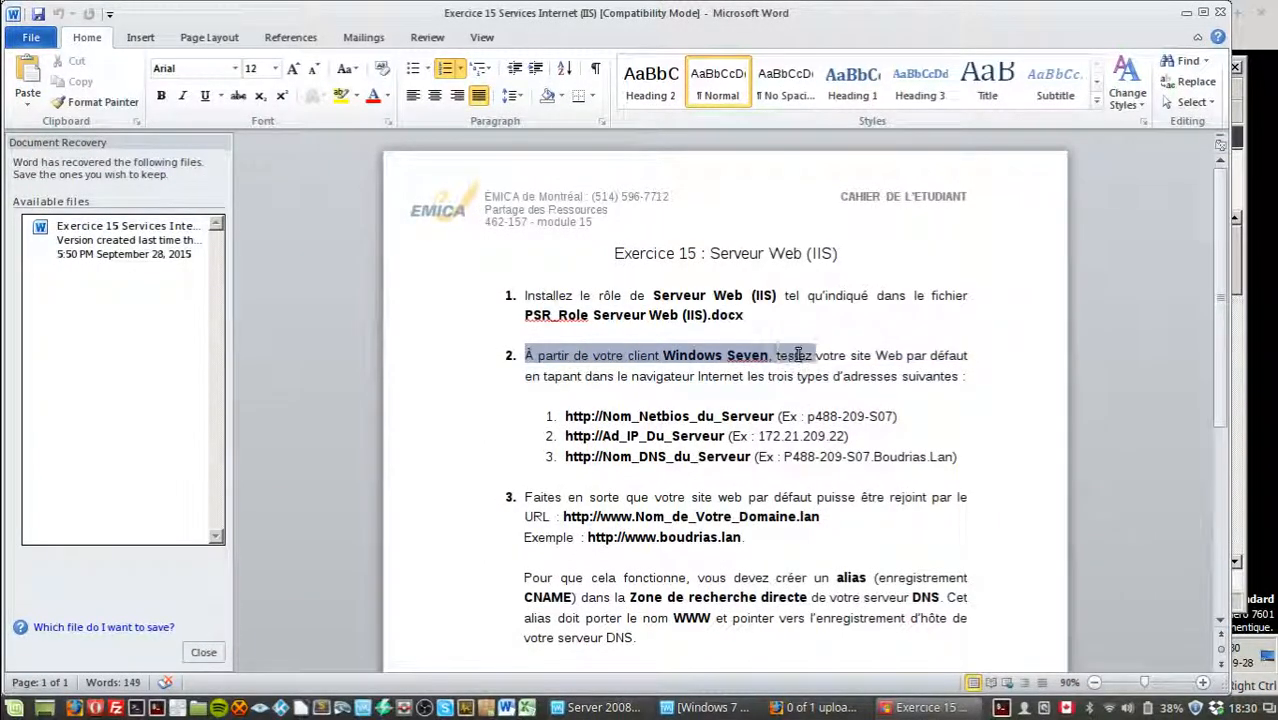
{"action": "left_click", "coordinate": [800, 355]}
{"action": "left_click_drag", "start_coordinate": [601, 416], "coordinate": [773, 416]}
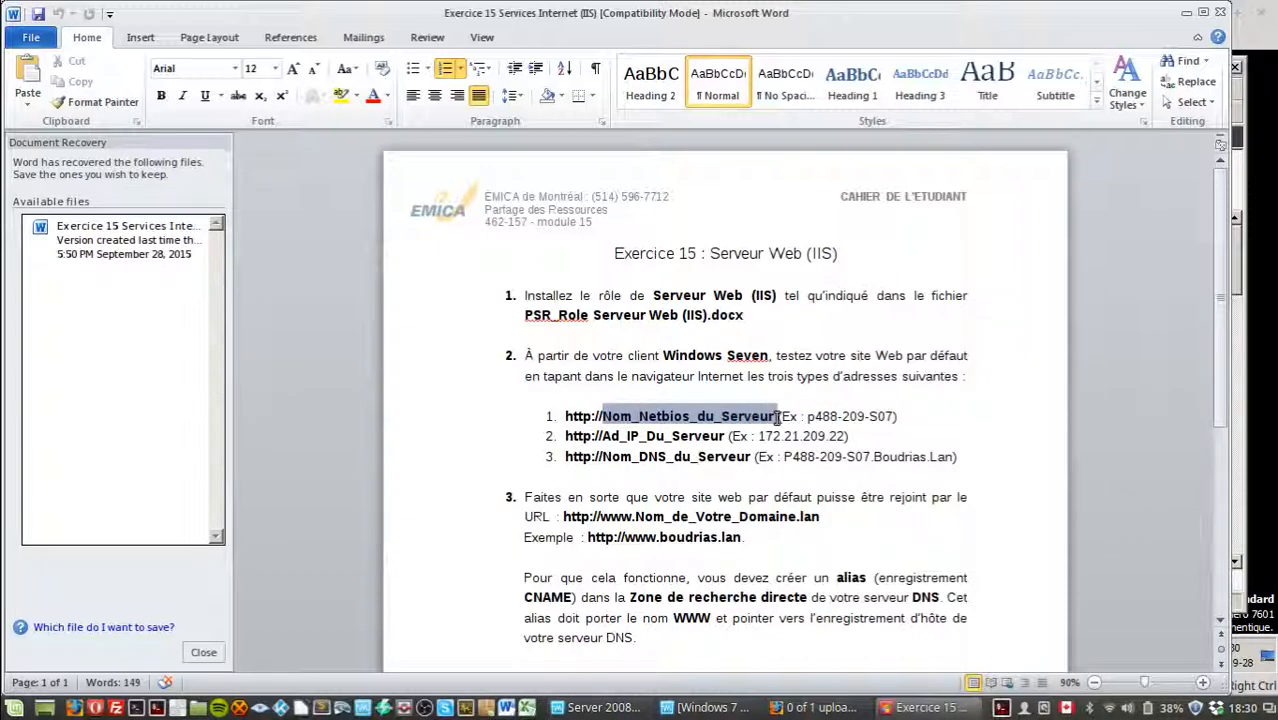
{"action": "left_click", "coordinate": [774, 416]}
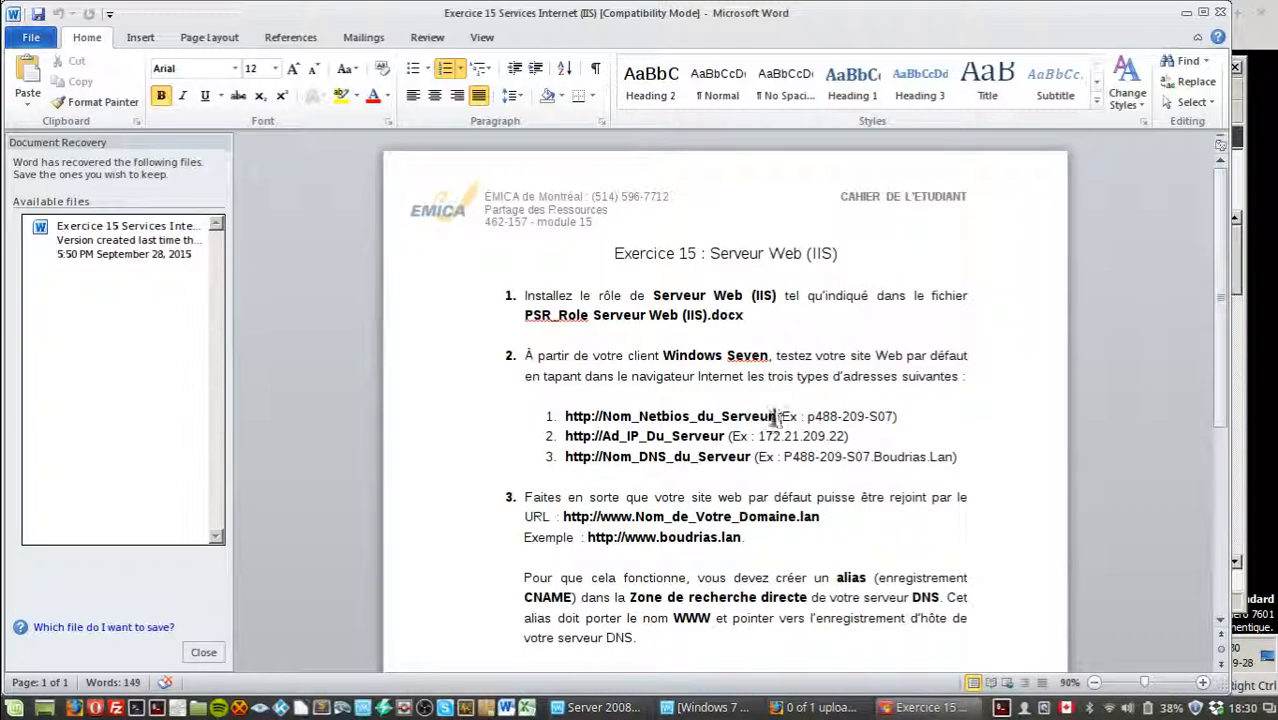
{"action": "left_click_drag", "start_coordinate": [775, 416], "coordinate": [607, 416]}
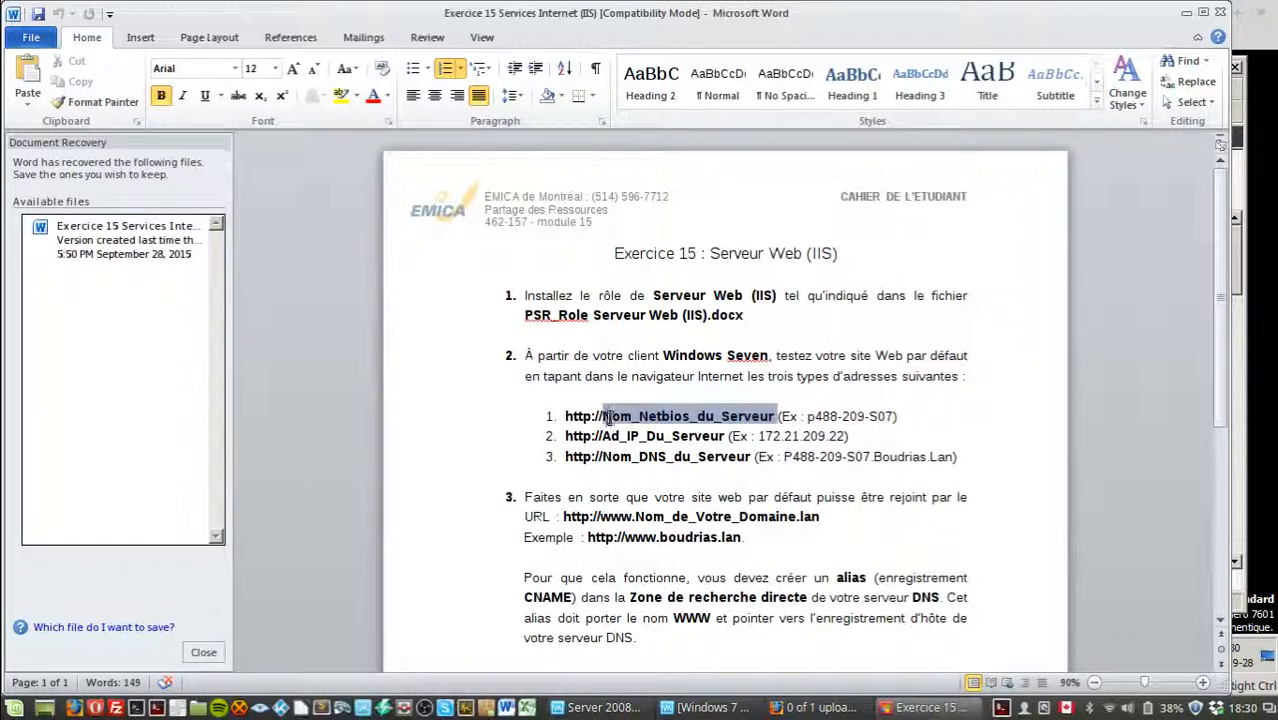
{"action": "left_click", "coordinate": [605, 416]}
{"action": "double_click", "coordinate": [621, 437]}
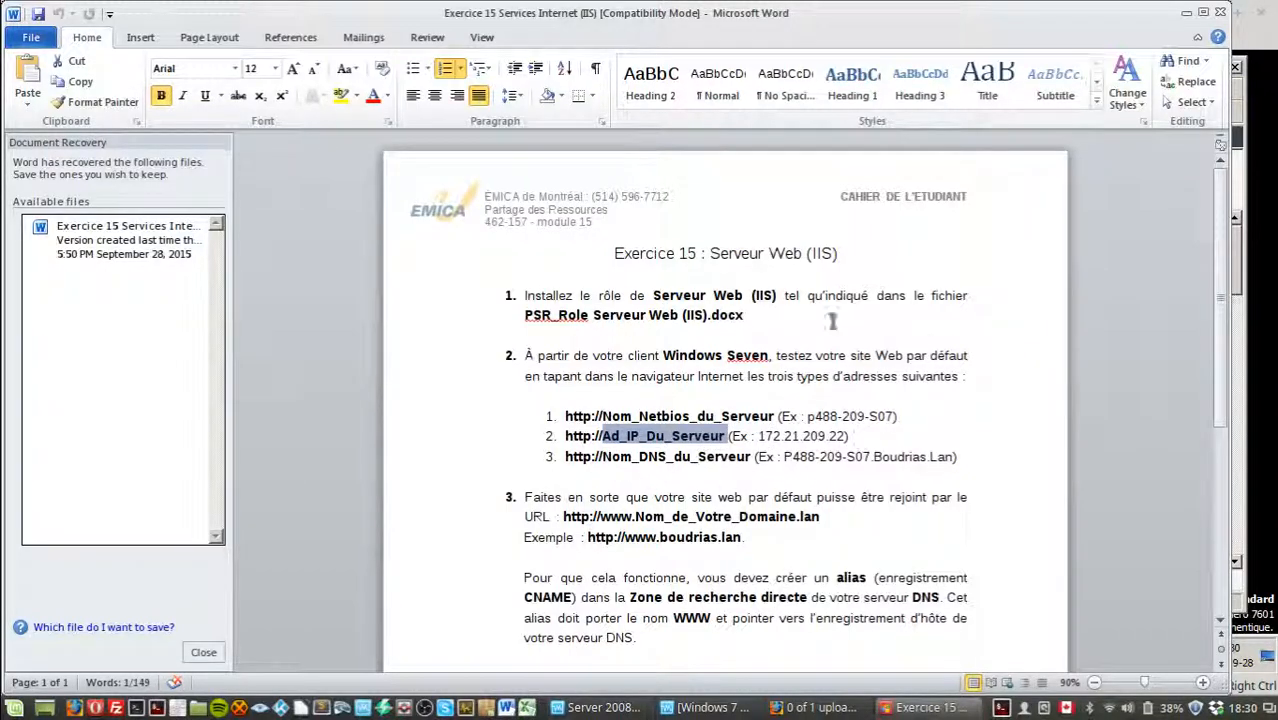
{"action": "left_click_drag", "start_coordinate": [750, 458], "coordinate": [607, 456]}
{"action": "left_click", "coordinate": [607, 456]}
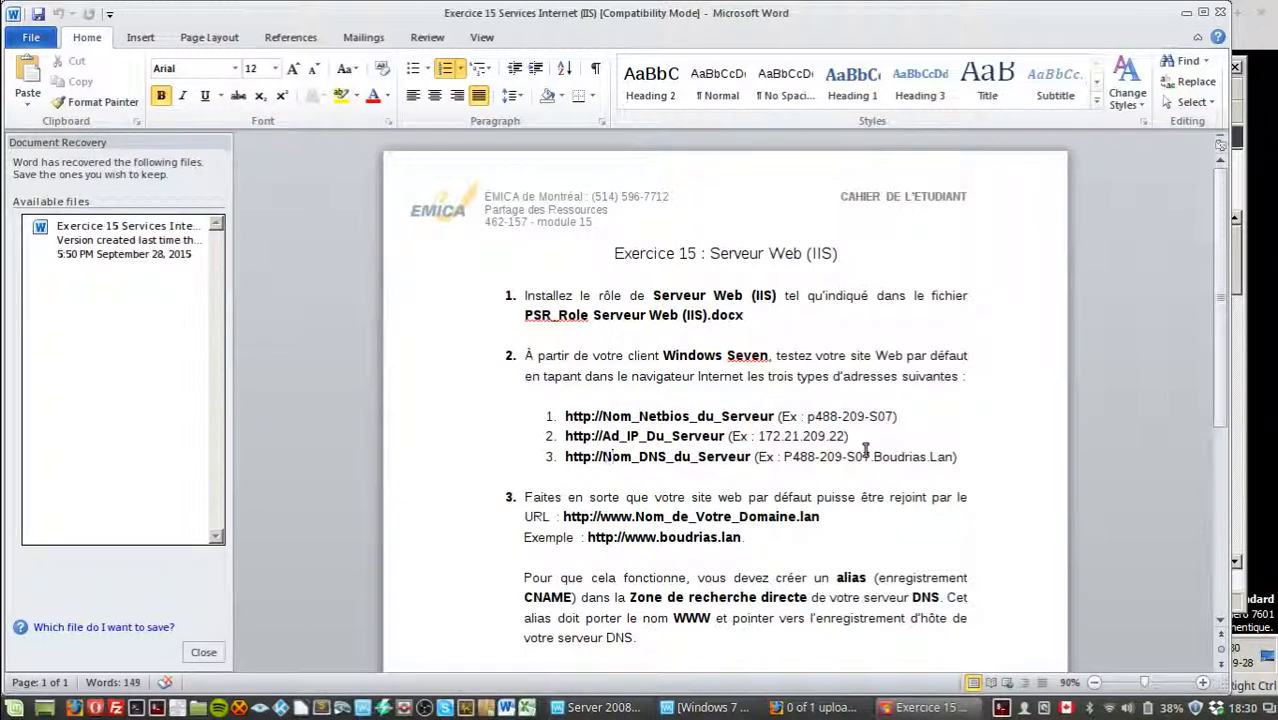
{"action": "left_click_drag", "start_coordinate": [808, 416], "coordinate": [890, 416]}
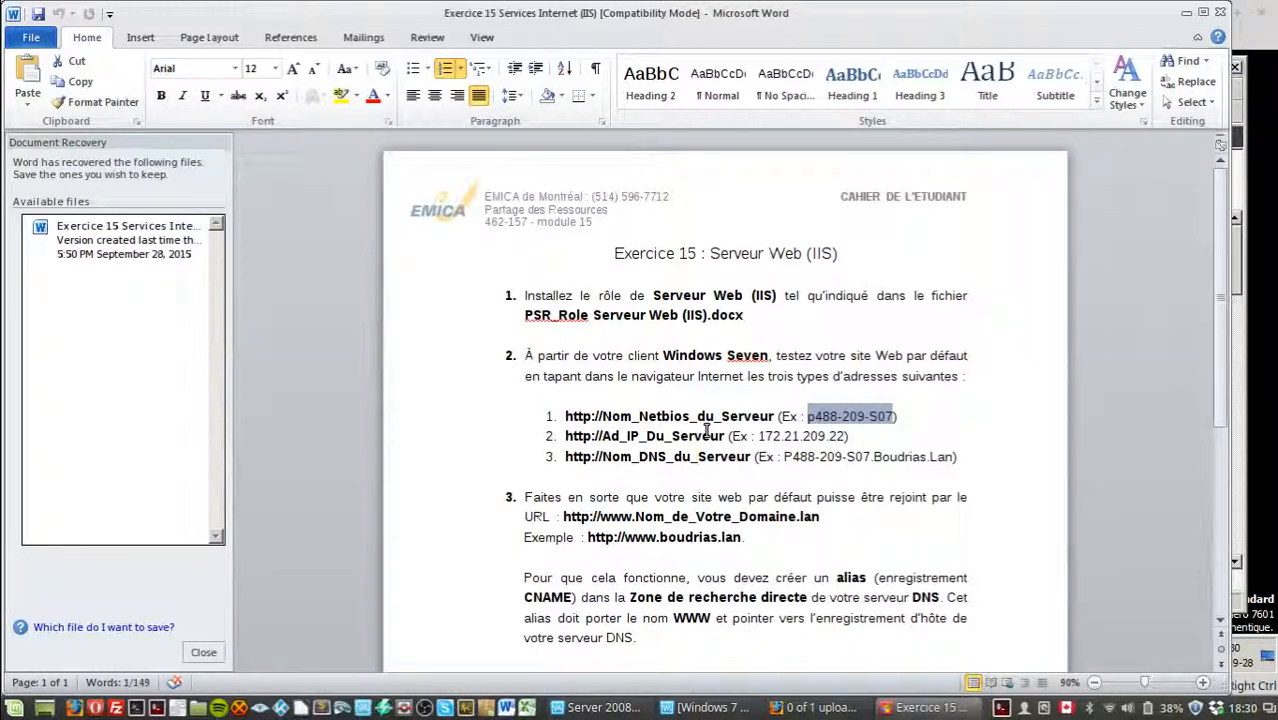
Examine items 3 and 4 on the www URL, the CNAME alias in DNS and the connection test, and widen the document window.
{"action": "left_click", "coordinate": [604, 516]}
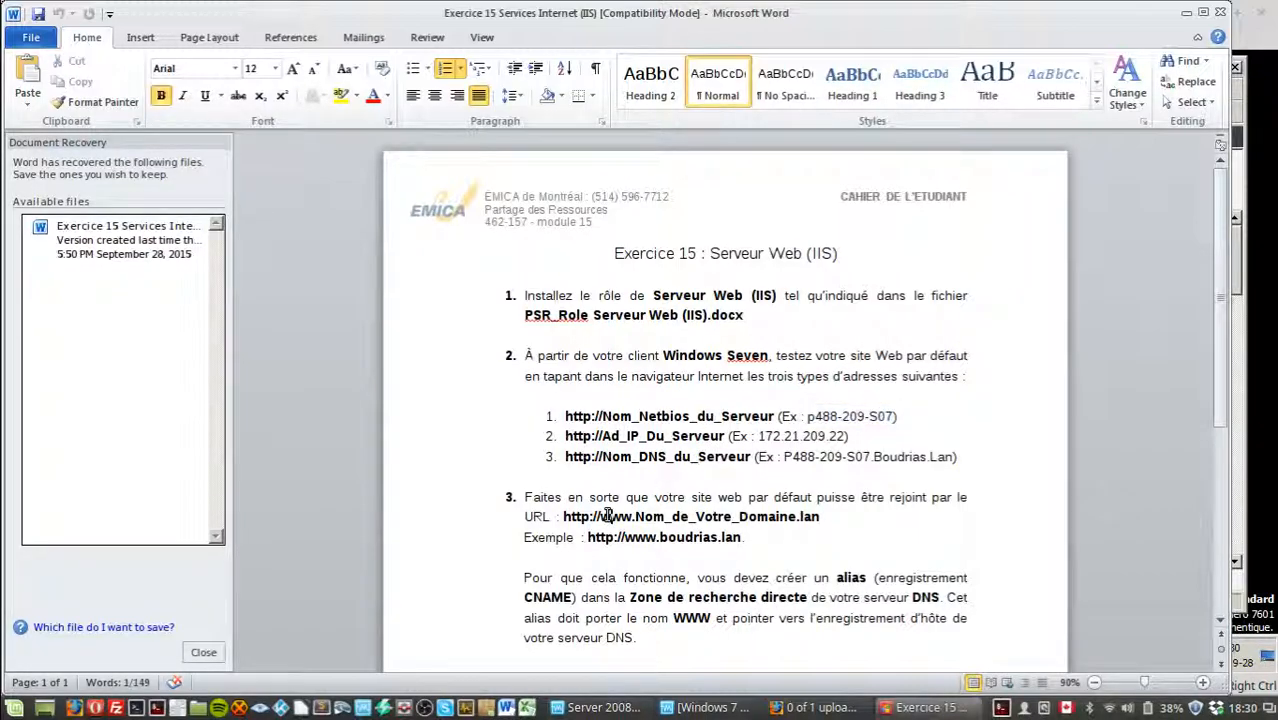
{"action": "double_click", "coordinate": [604, 516]}
{"action": "left_click", "coordinate": [636, 522]}
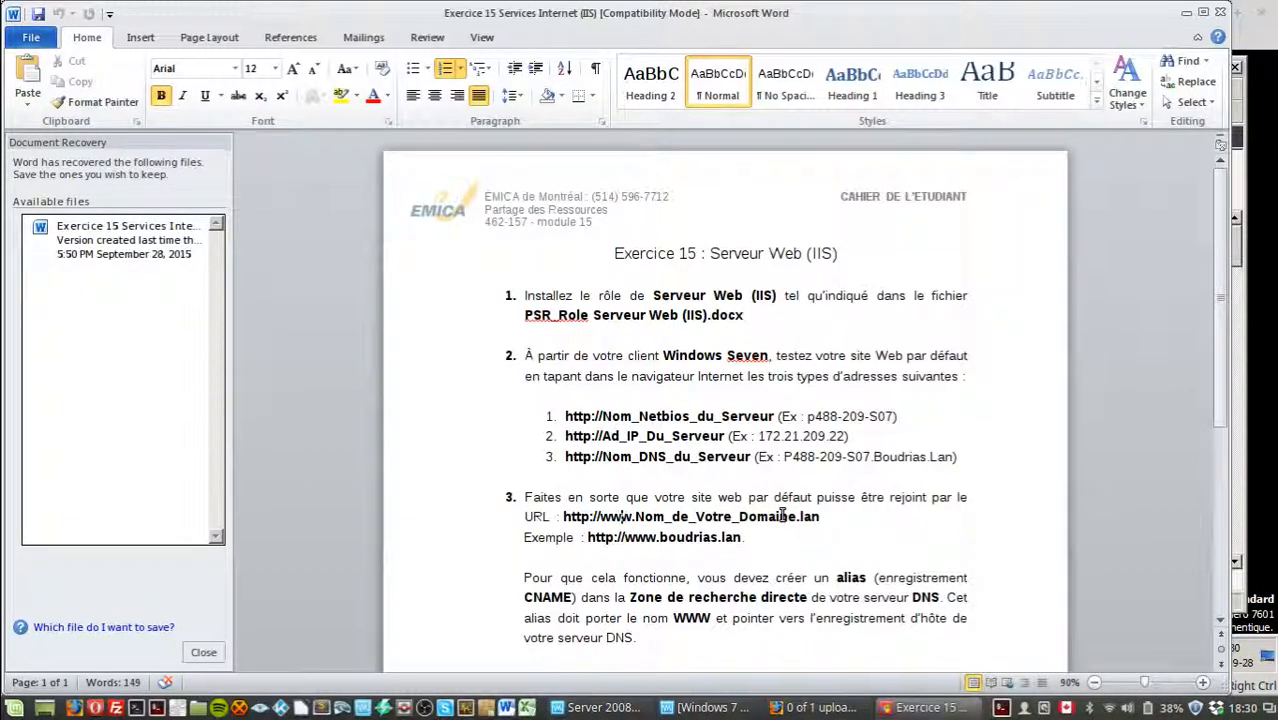
{"action": "scroll", "coordinate": [782, 515], "scroll_direction": "down", "scroll_amount": 1}
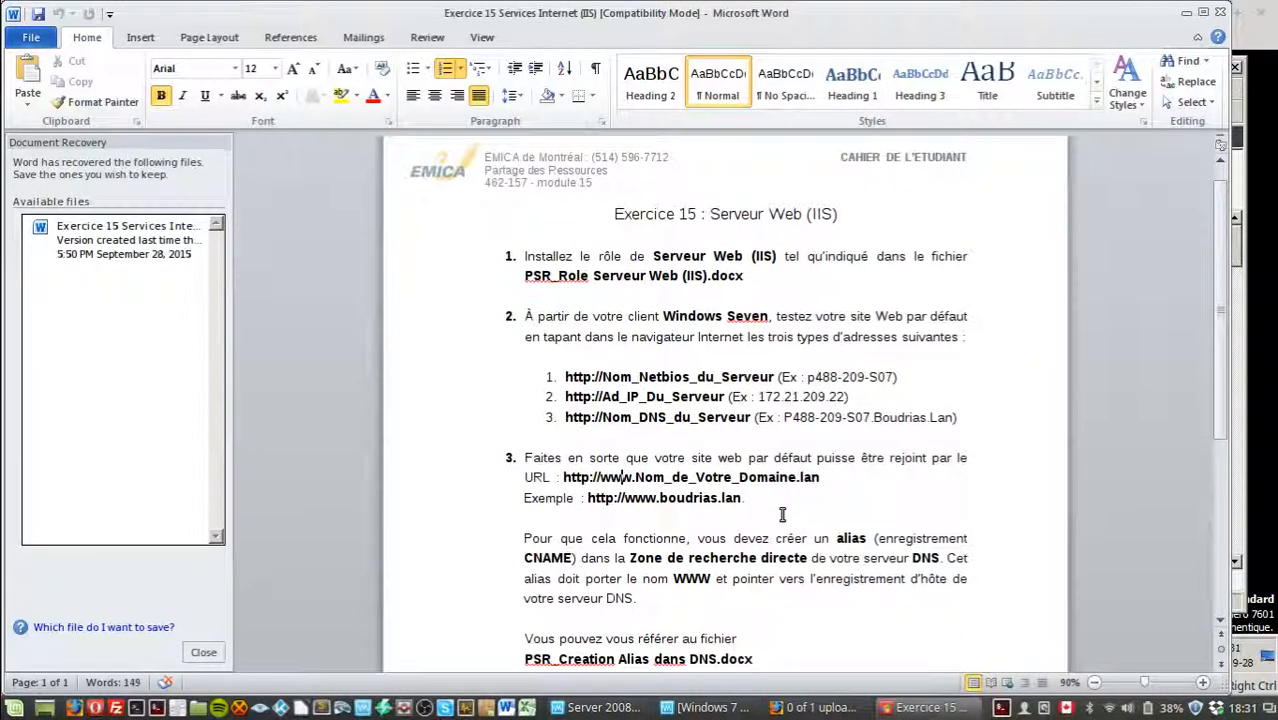
{"action": "scroll", "coordinate": [782, 515], "scroll_direction": "down", "scroll_amount": 1}
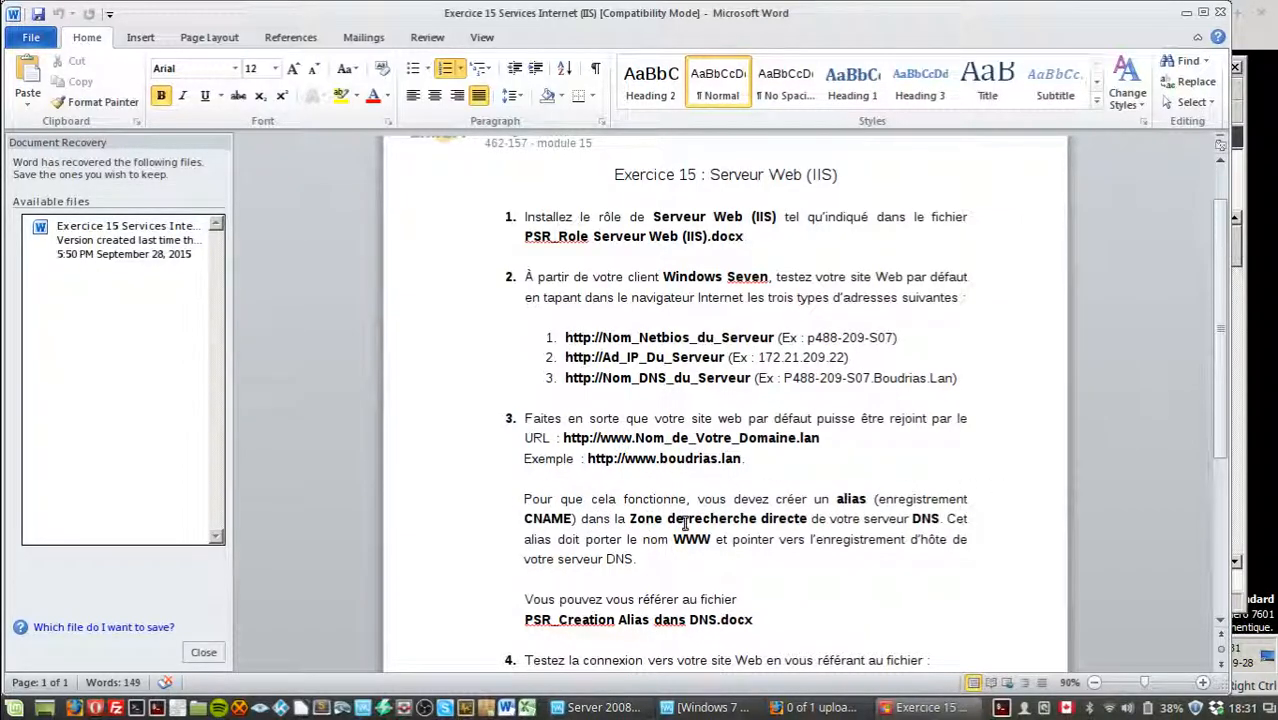
{"action": "left_click_drag", "start_coordinate": [911, 519], "coordinate": [940, 522]}
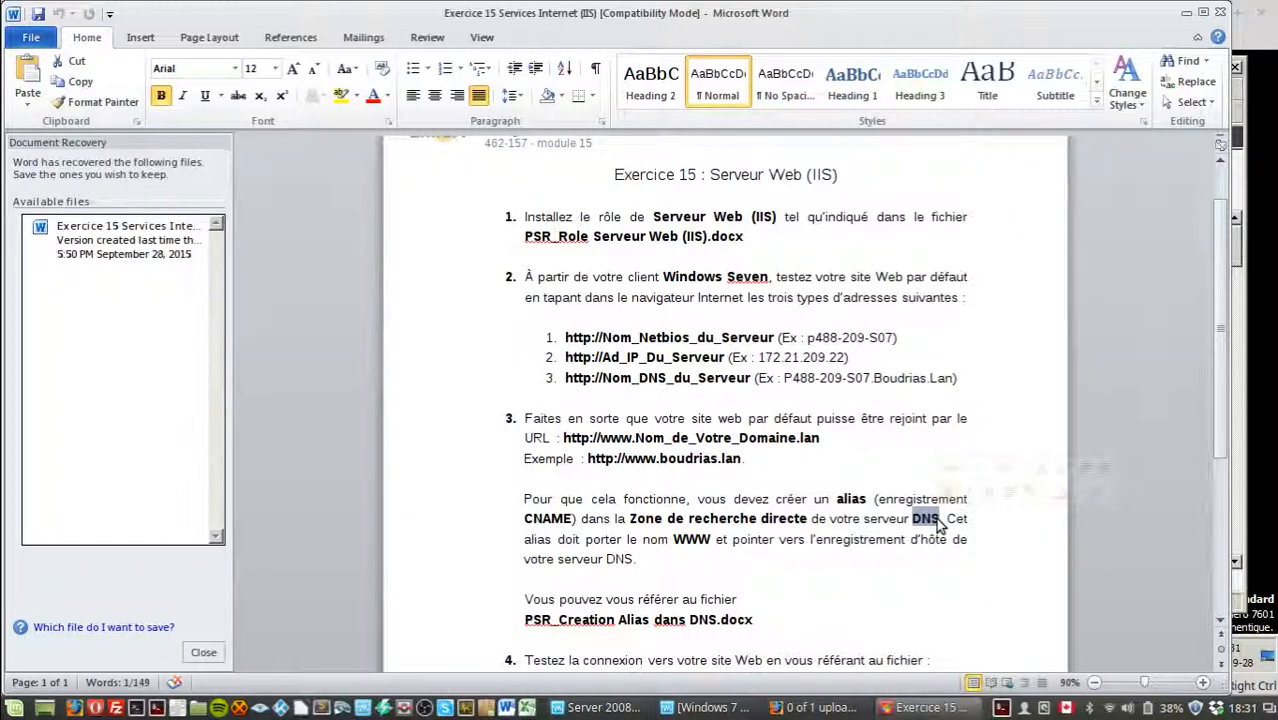
{"action": "scroll", "coordinate": [938, 525], "scroll_direction": "down", "scroll_amount": 3}
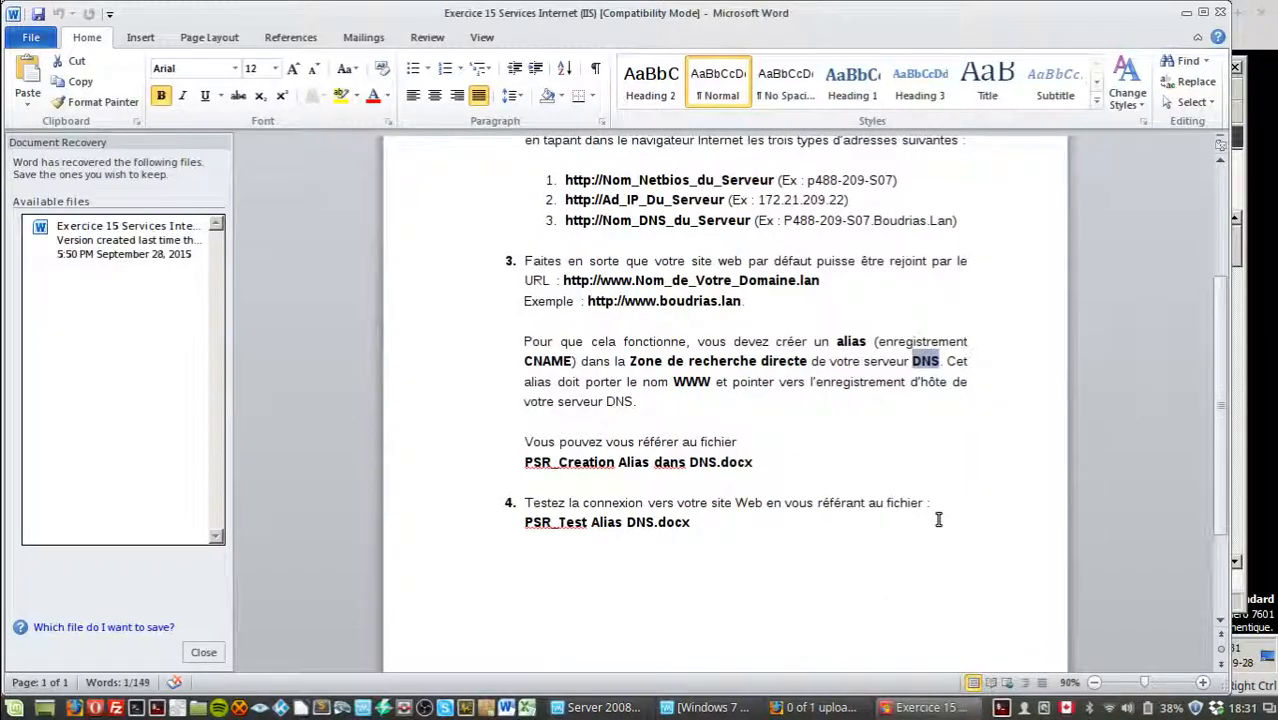
{"action": "left_click_drag", "start_coordinate": [703, 520], "coordinate": [531, 503]}
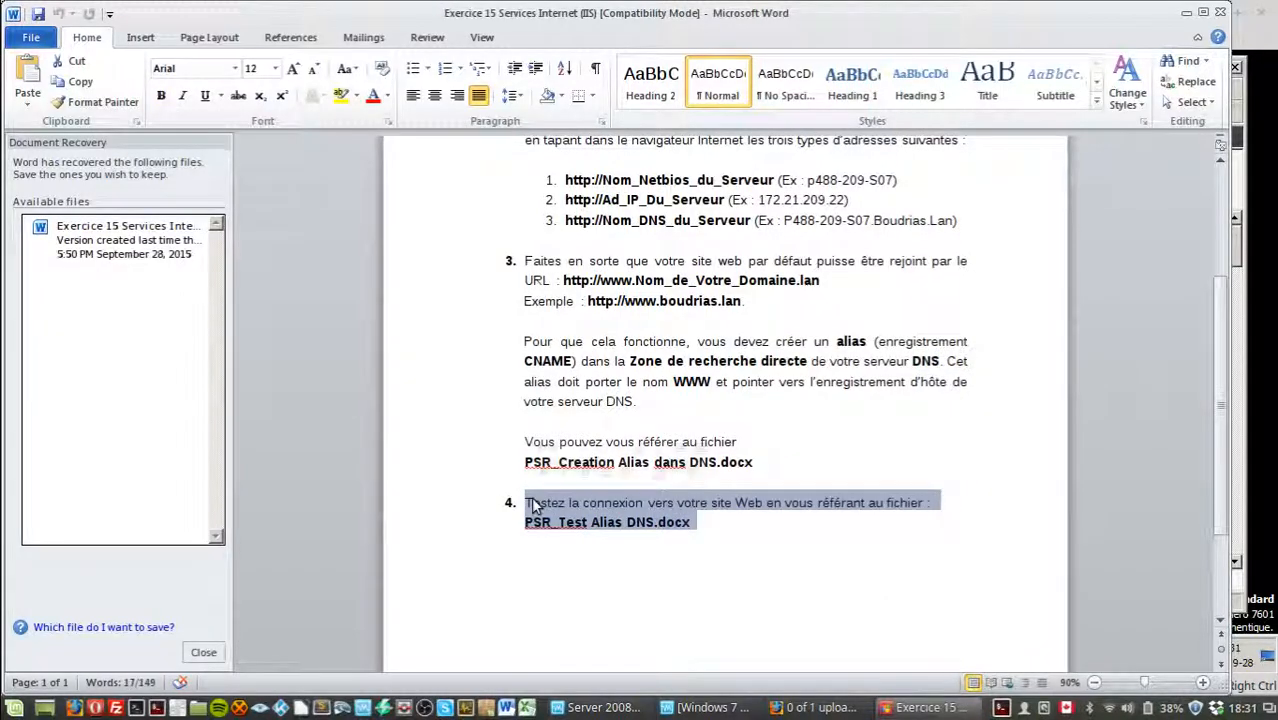
{"action": "left_click", "coordinate": [533, 502]}
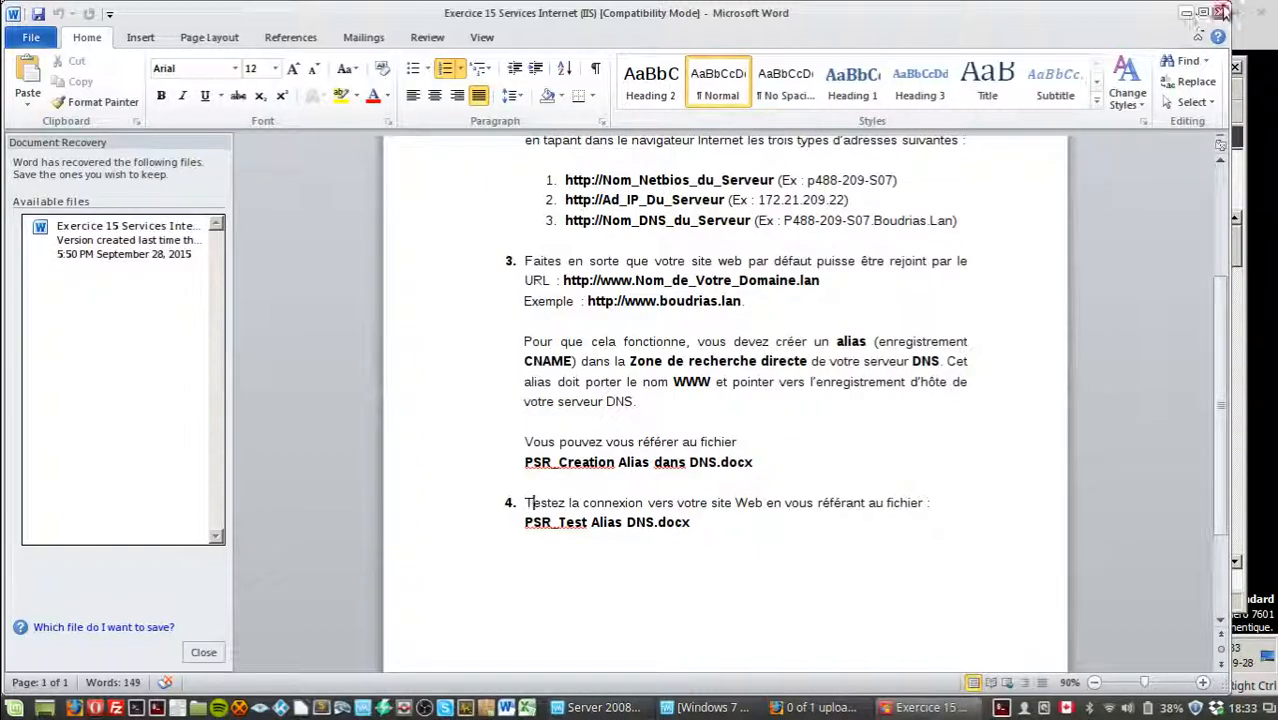
{"action": "left_click_drag", "start_coordinate": [1229, 4], "coordinate": [1266, 7]}
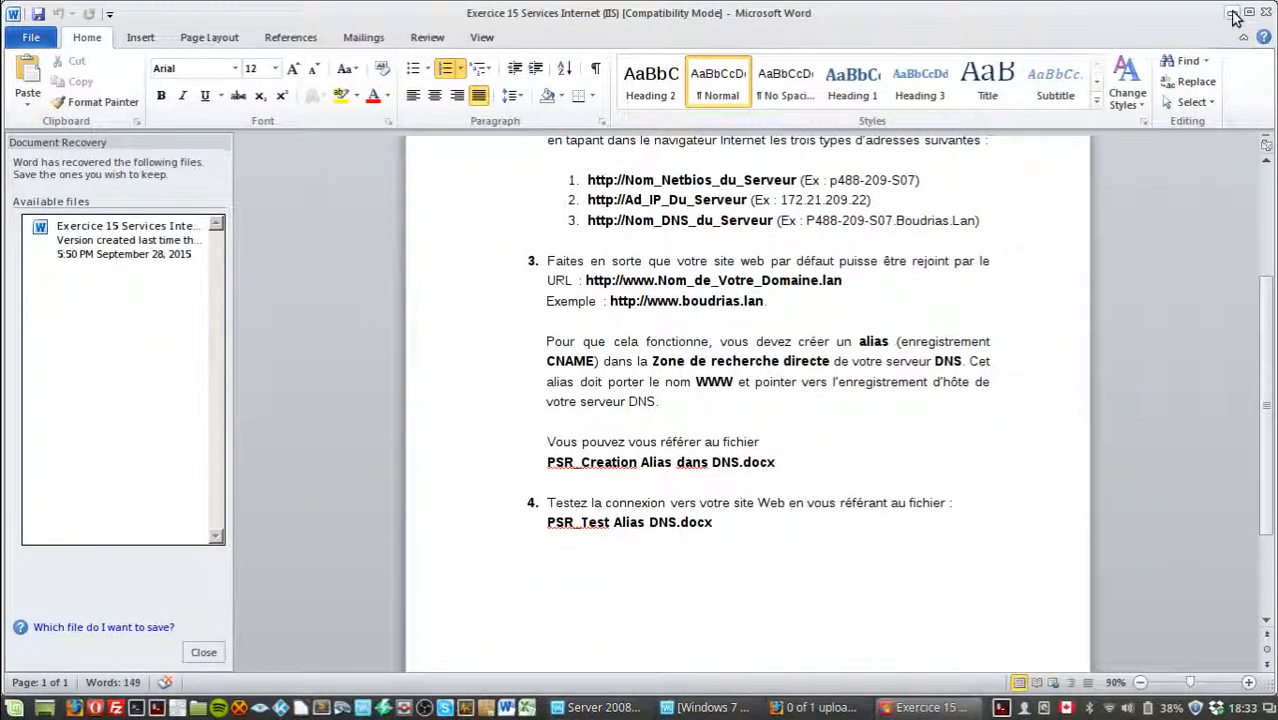
Return to the Server 2008 R2 virtual machine, close the role installation wizard and expand the DNS role down to SRV-DC-01's contents.
{"action": "left_click", "coordinate": [1234, 15]}
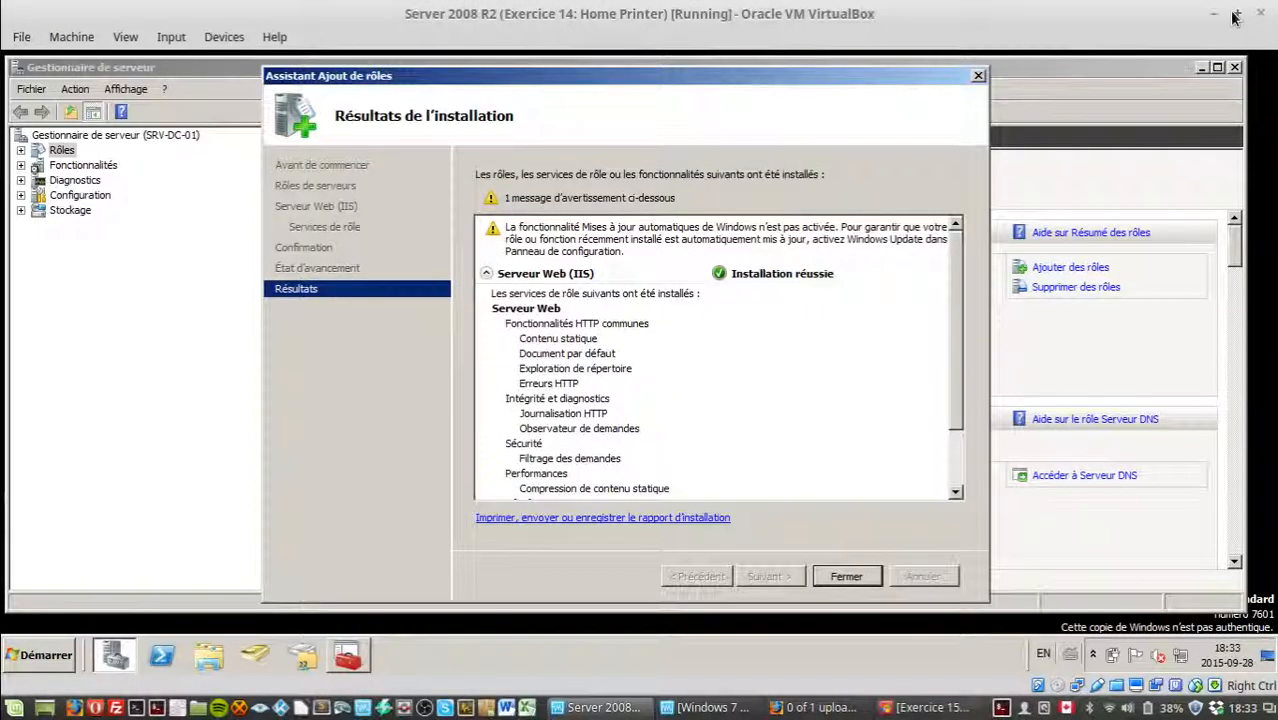
{"action": "left_click", "coordinate": [845, 577]}
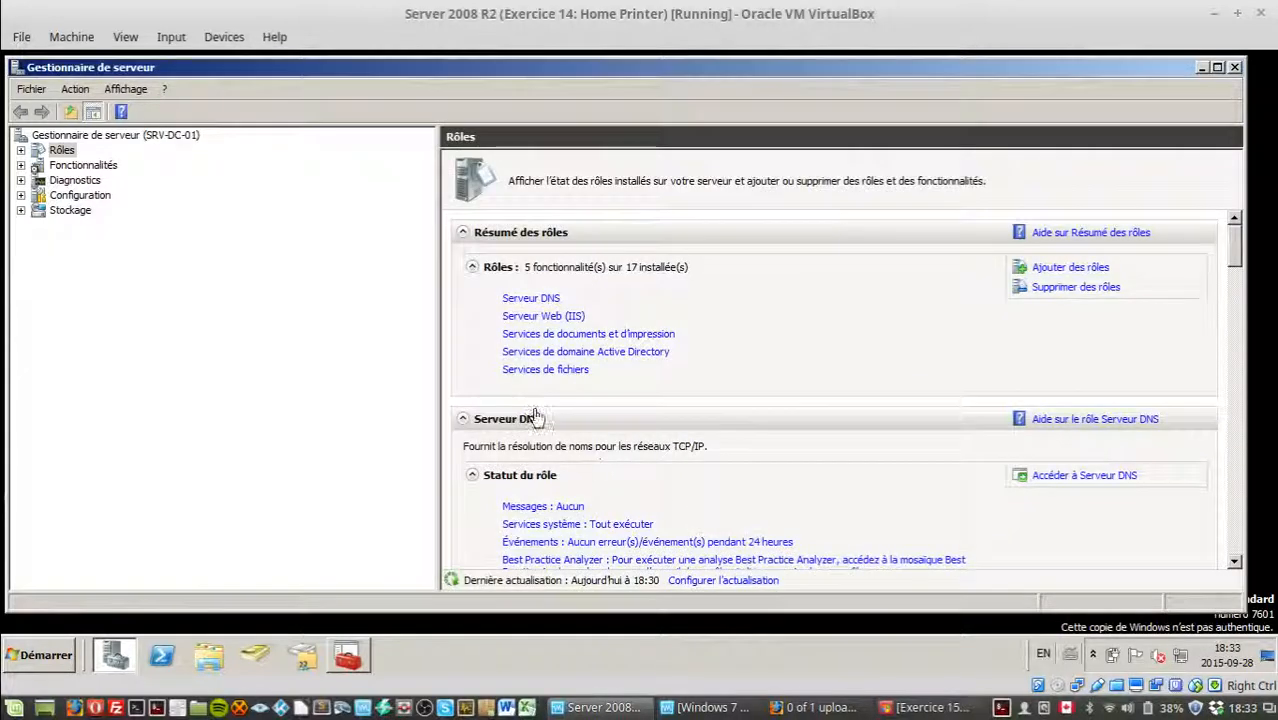
{"action": "left_click", "coordinate": [20, 150]}
{"action": "left_click", "coordinate": [38, 165]}
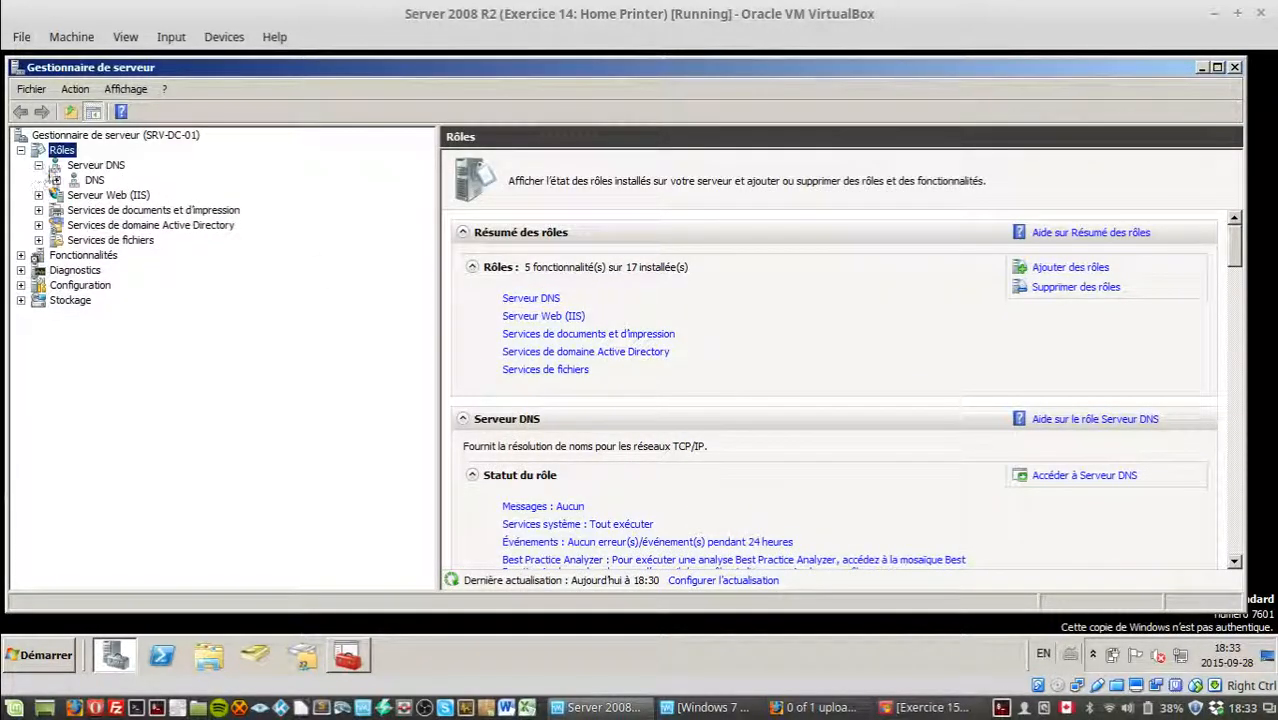
{"action": "left_click", "coordinate": [56, 181]}
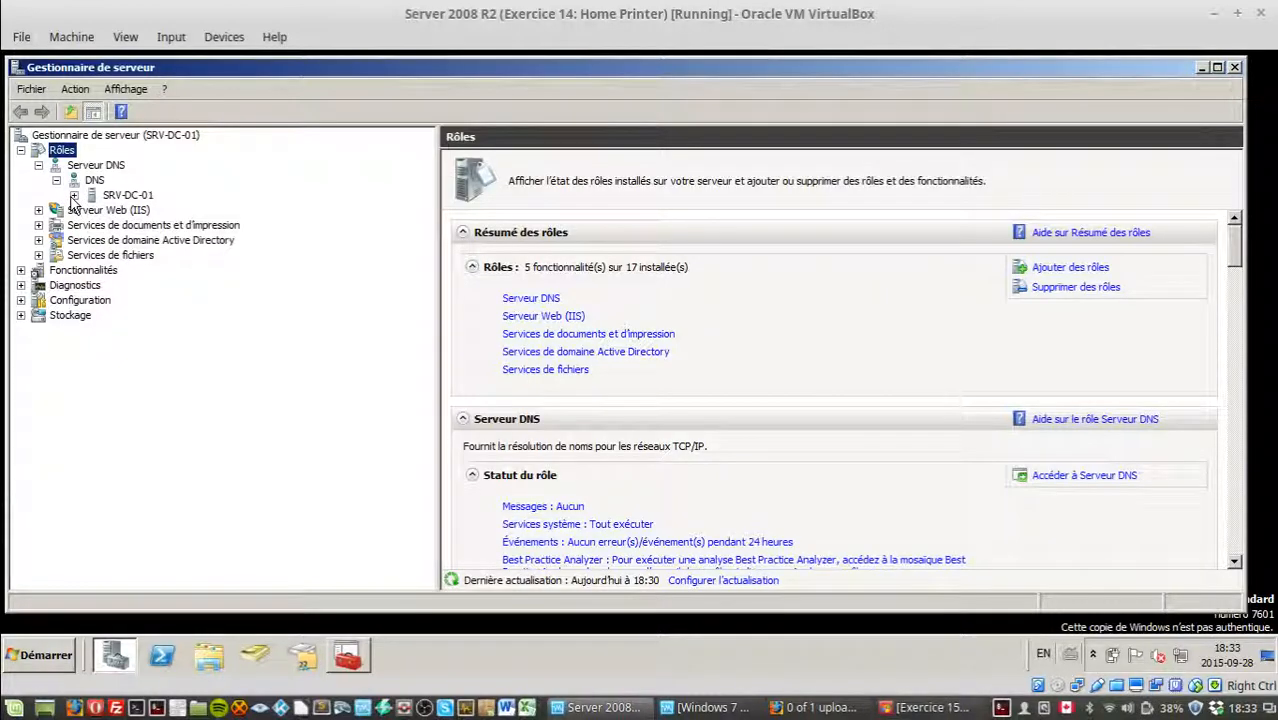
{"action": "left_click", "coordinate": [74, 195]}
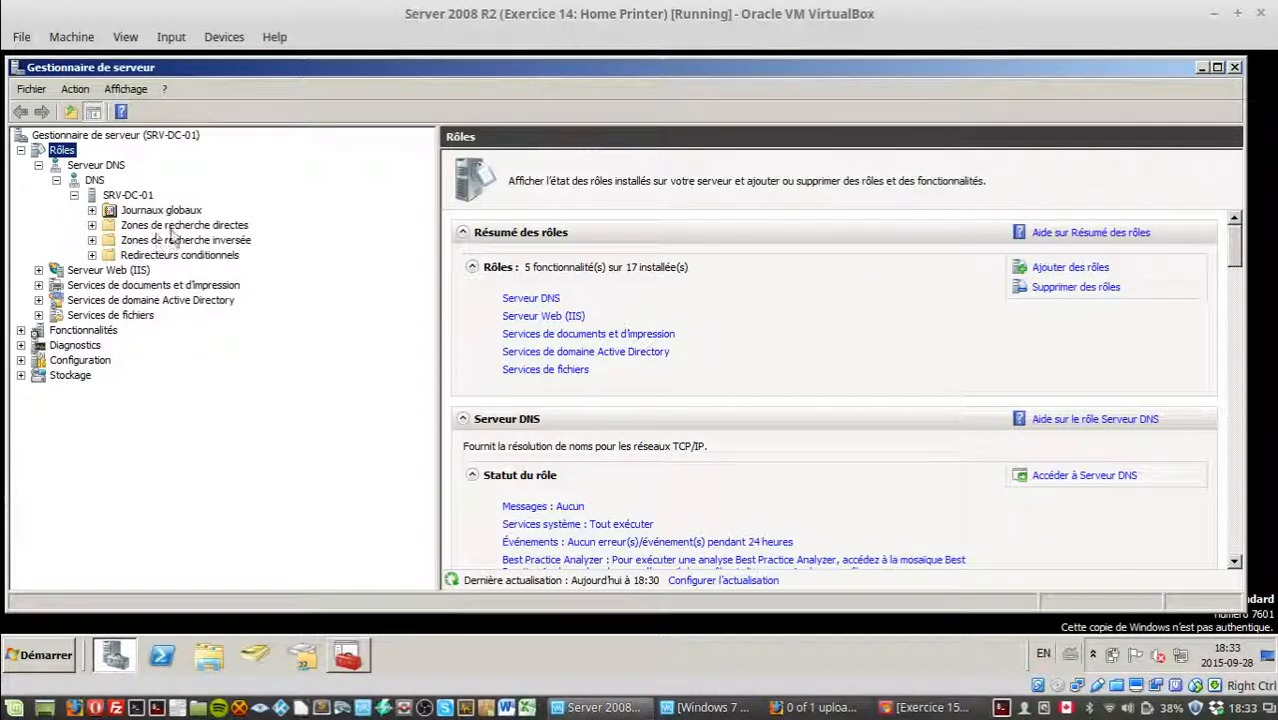
Examine the records of the kian.lan forward lookup zone and the 0.0.10.in-addr.arpa reverse lookup zone.
{"action": "left_click", "coordinate": [235, 227]}
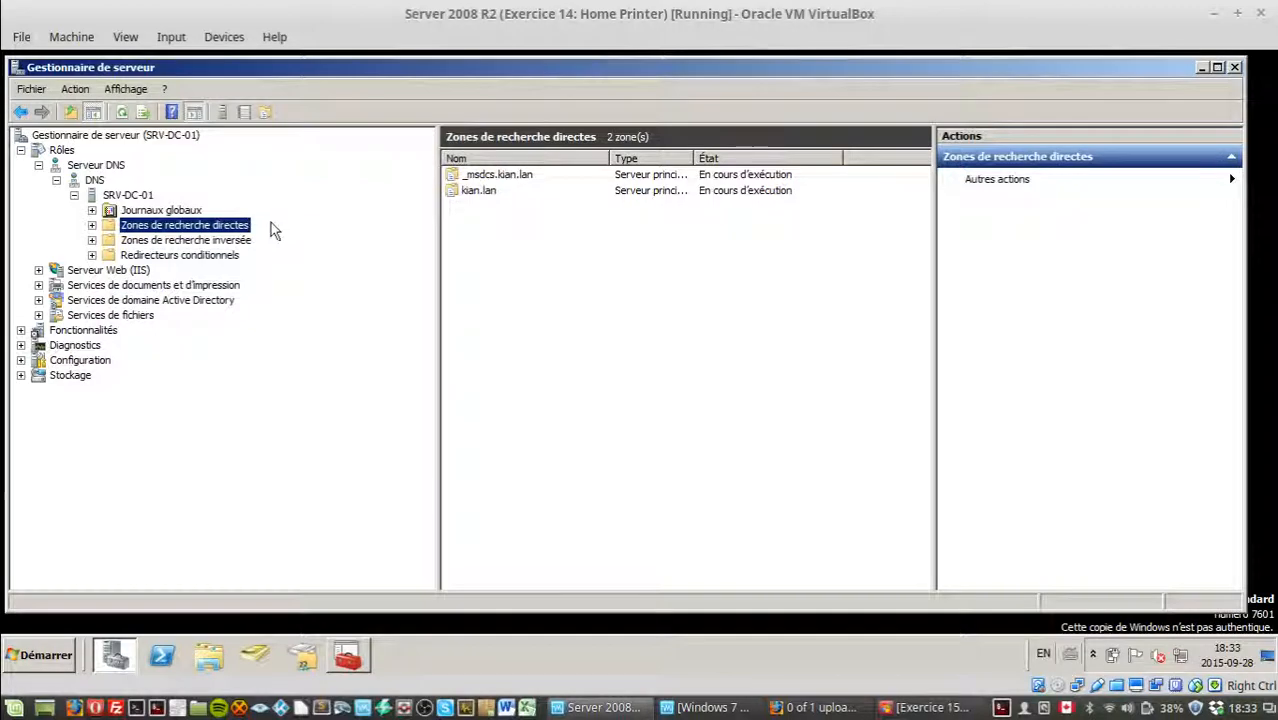
{"action": "left_click", "coordinate": [92, 225]}
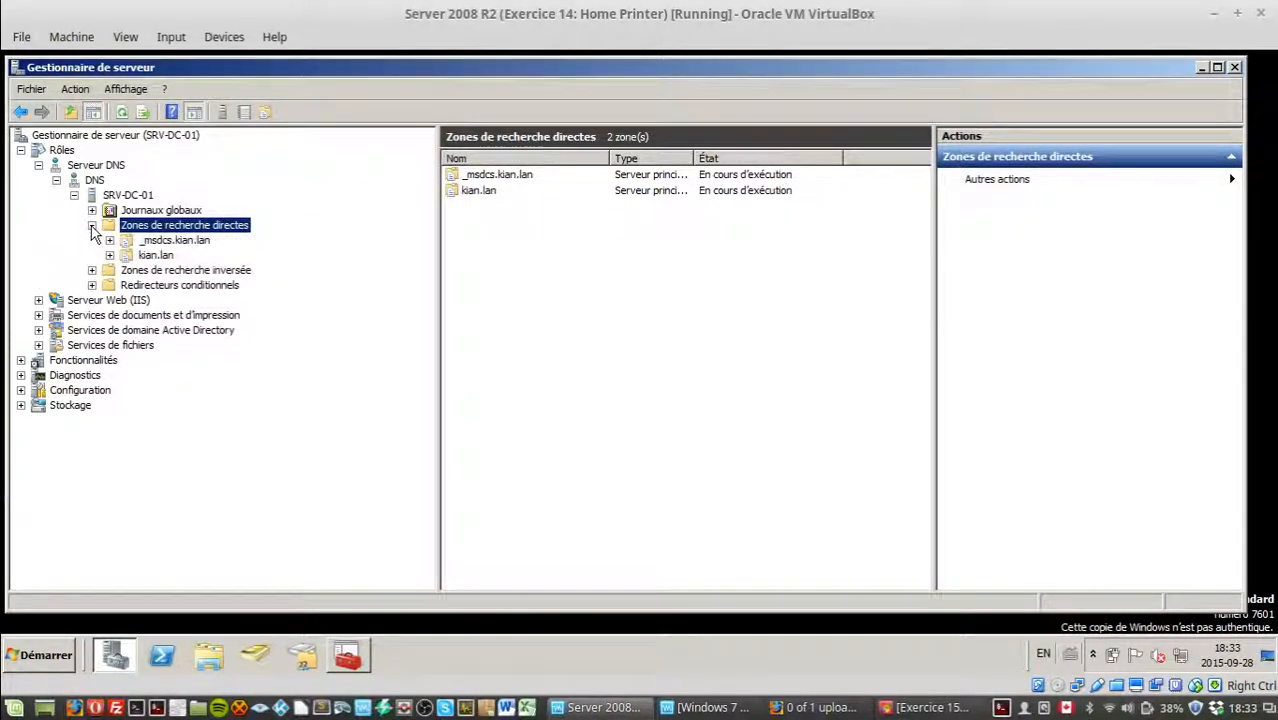
{"action": "double_click", "coordinate": [150, 255]}
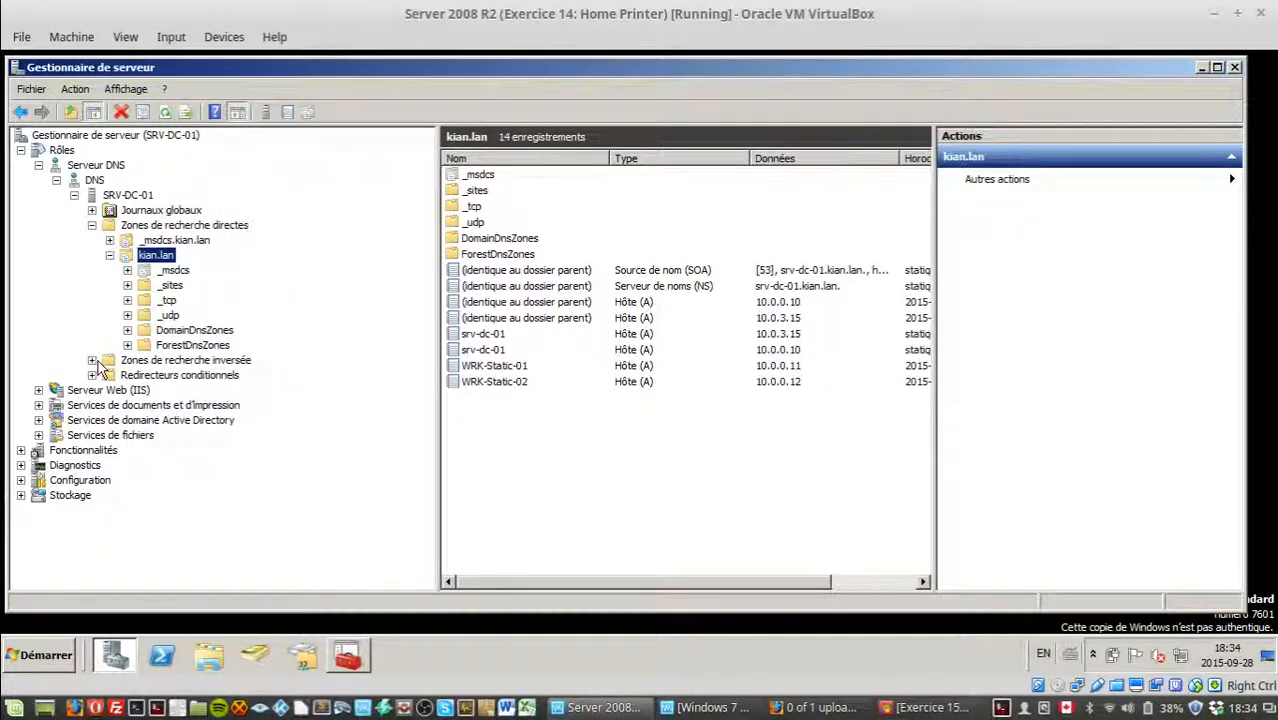
{"action": "double_click", "coordinate": [152, 360]}
{"action": "left_click", "coordinate": [160, 376]}
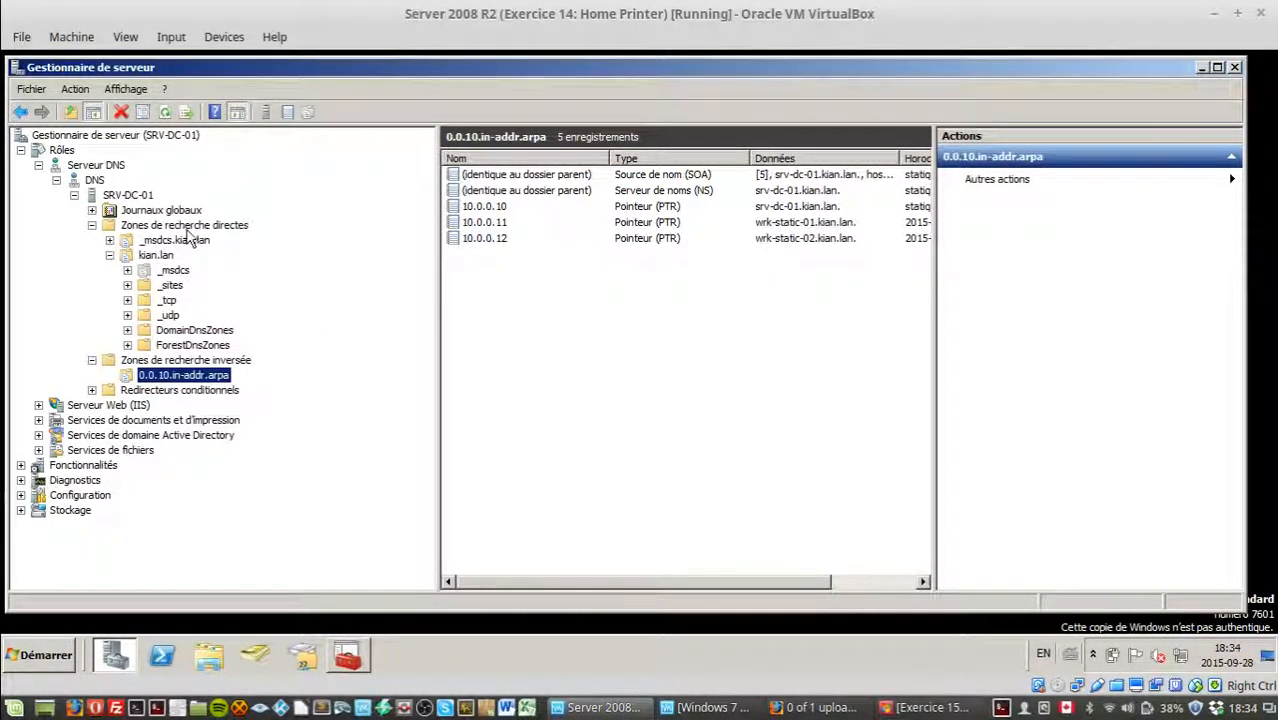
Start a new alias (CNAME) record named www in the kian.lan forward lookup zone.
{"action": "left_click", "coordinate": [186, 226]}
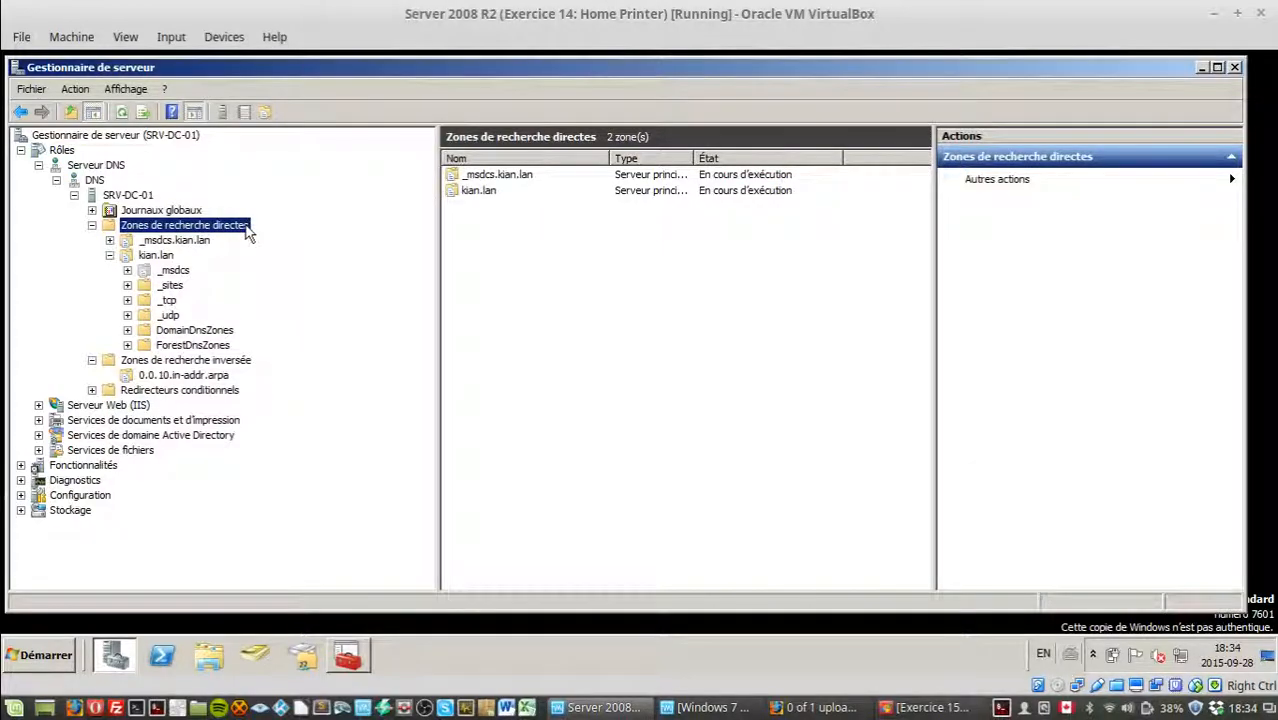
{"action": "double_click", "coordinate": [478, 191]}
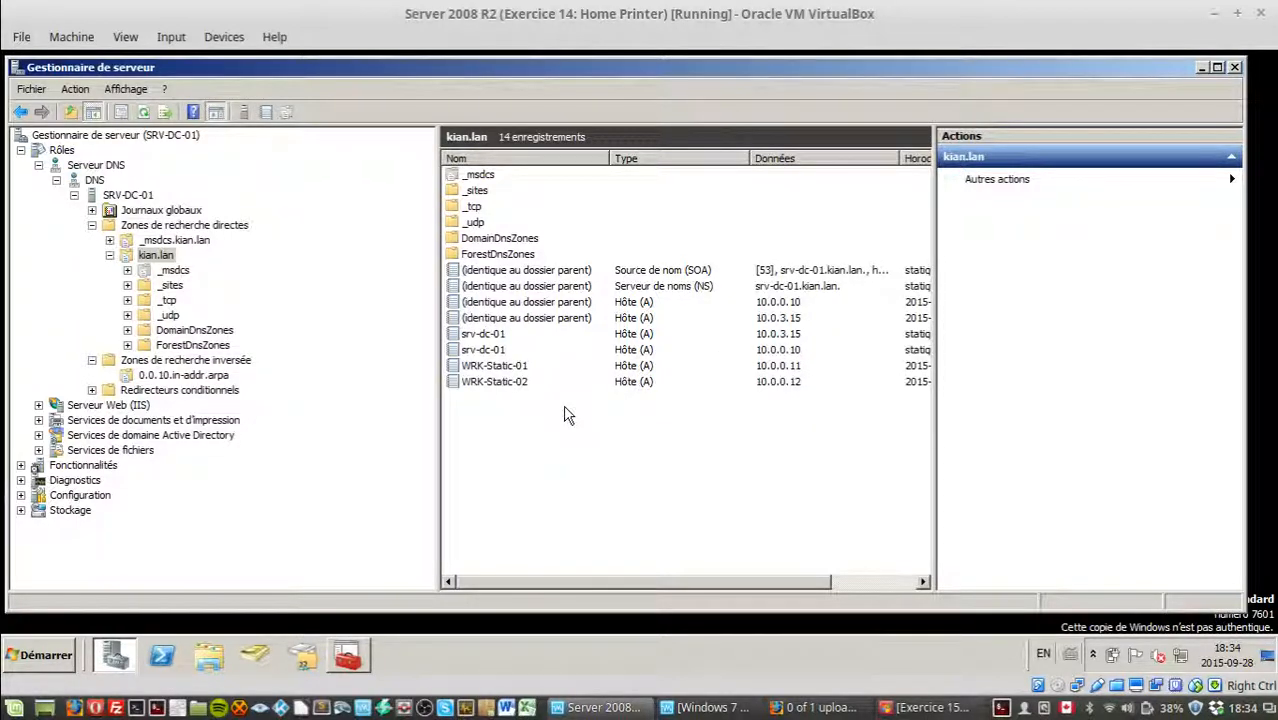
{"action": "left_click", "coordinate": [150, 256]}
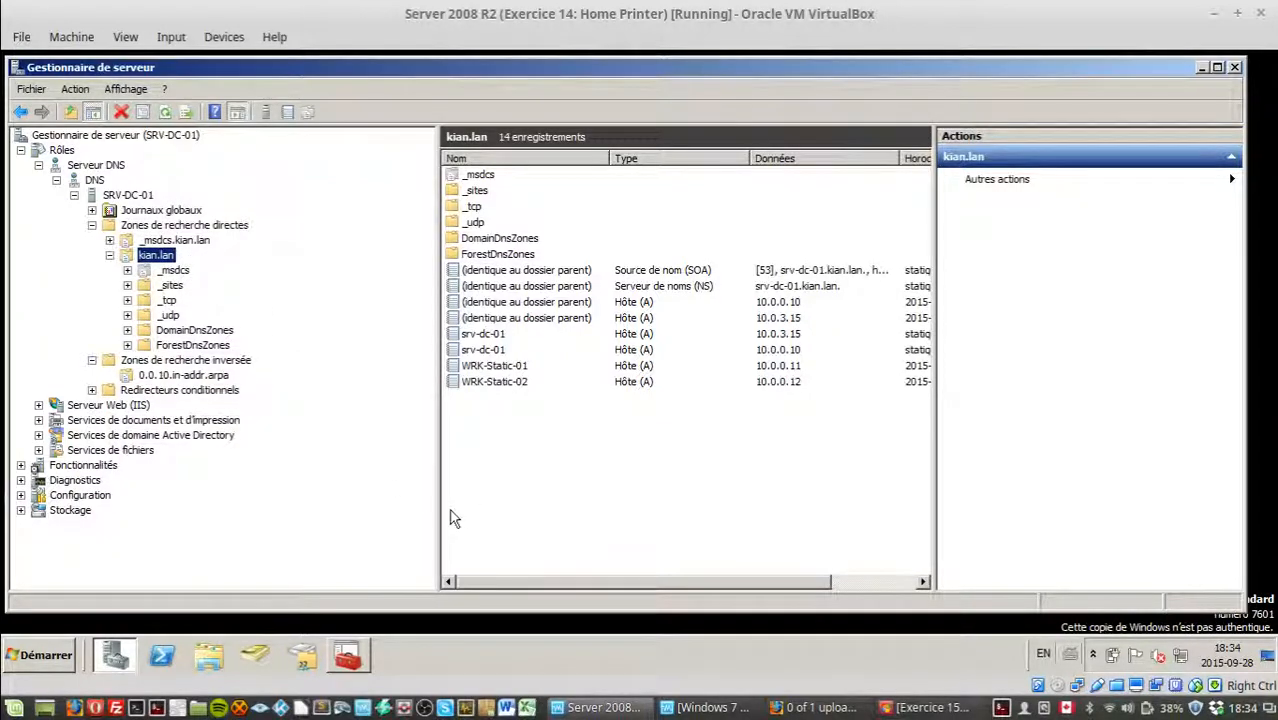
{"action": "left_click", "coordinate": [588, 468]}
{"action": "right_click", "coordinate": [588, 466]}
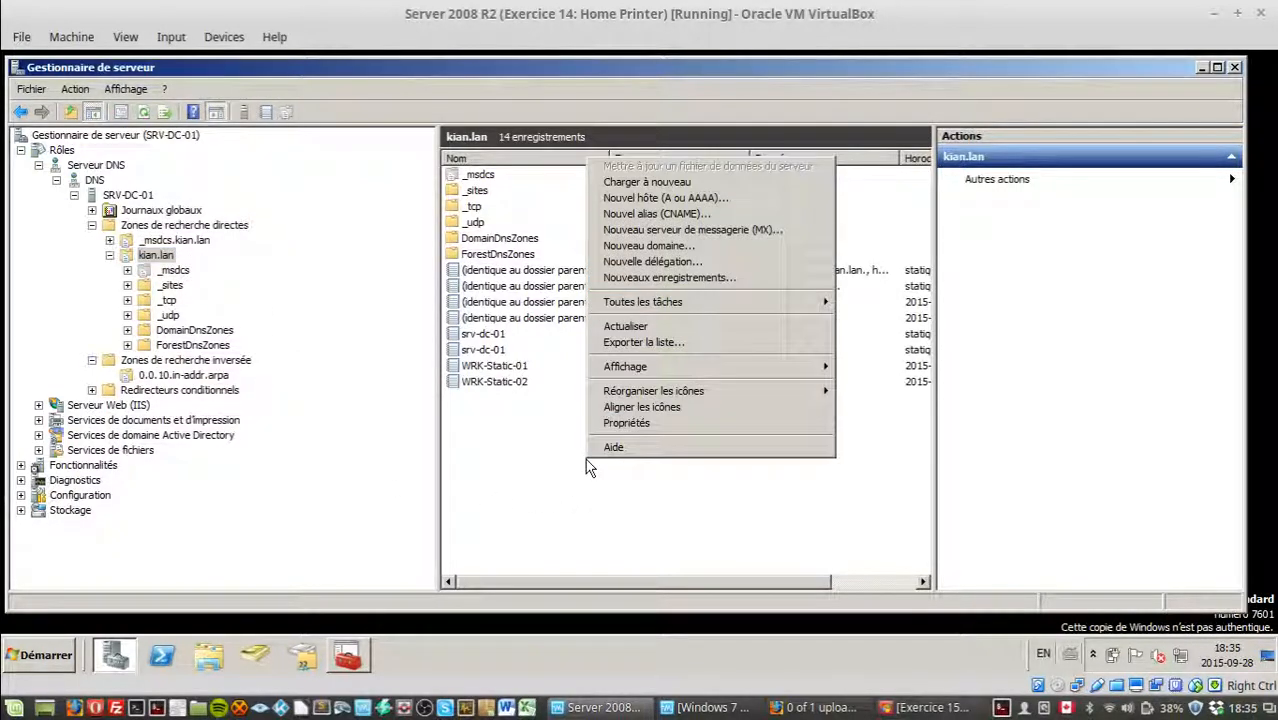
{"action": "left_click", "coordinate": [698, 215]}
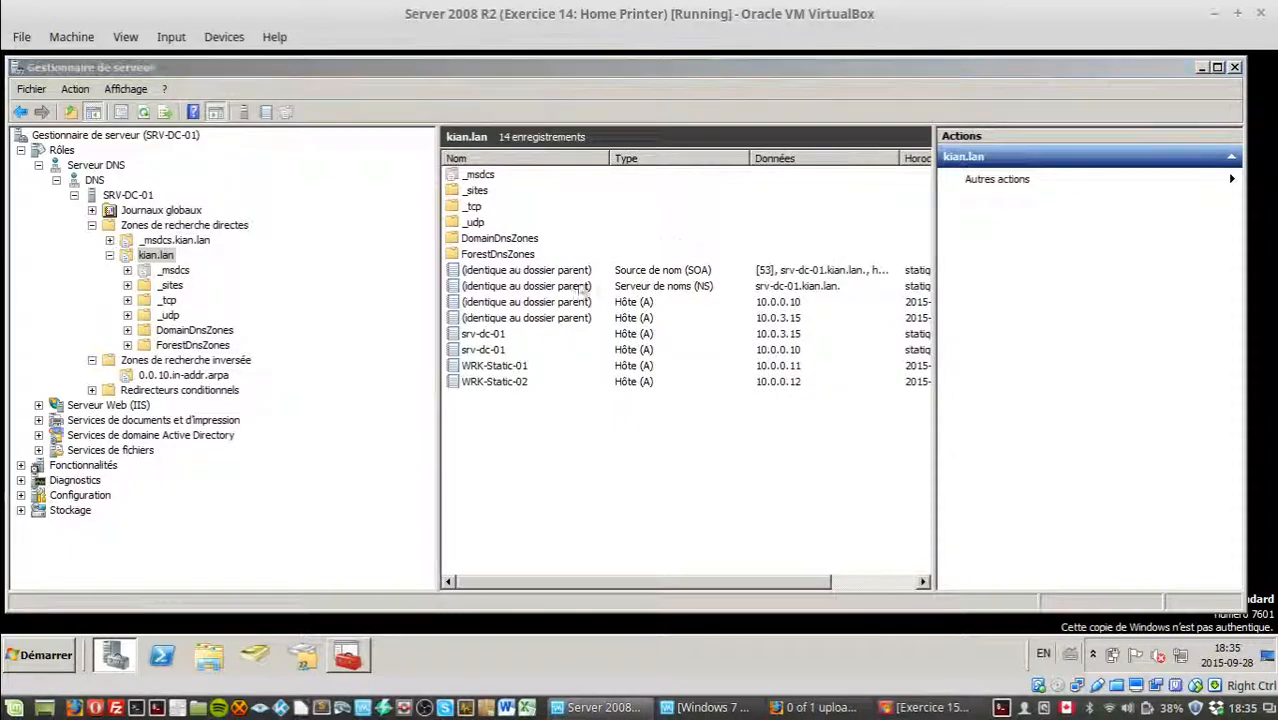
{"action": "type", "text": "www"}
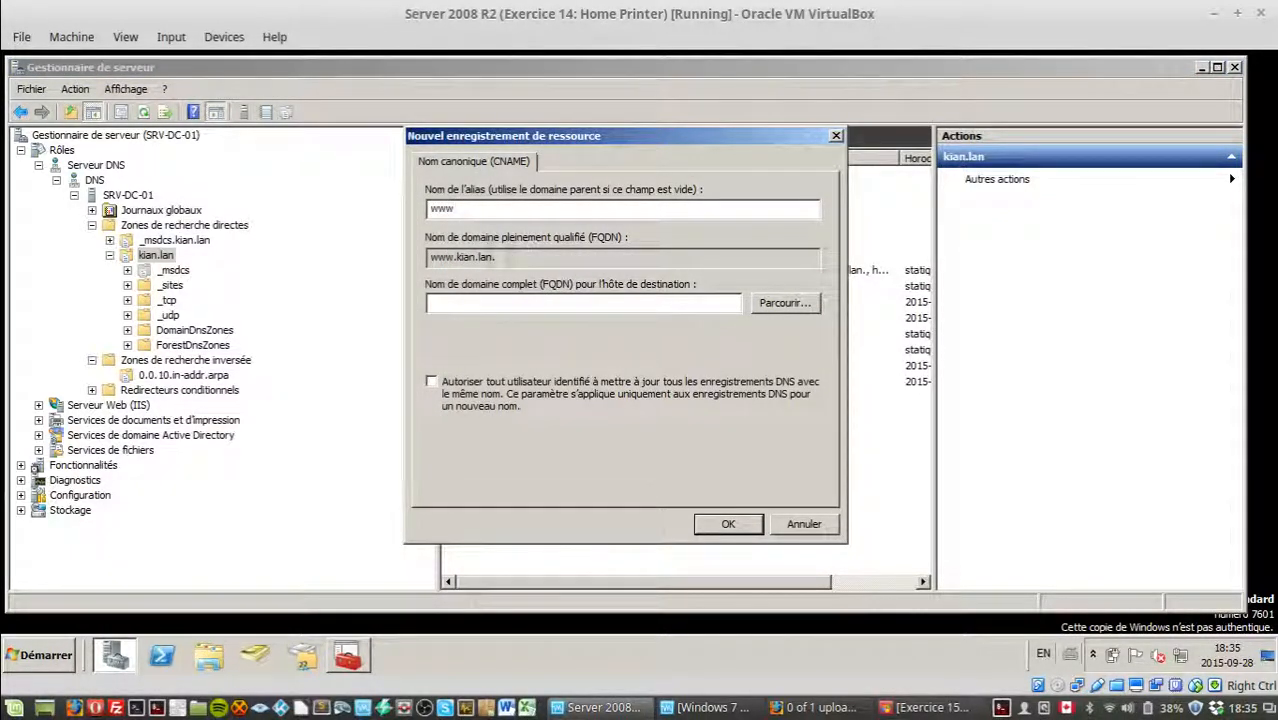
{"action": "left_click_drag", "start_coordinate": [456, 257], "coordinate": [428, 258]}
{"action": "left_click", "coordinate": [458, 258]}
{"action": "left_click_drag", "start_coordinate": [457, 258], "coordinate": [491, 263]}
{"action": "left_click", "coordinate": [512, 252]}
Choose the kian.lan host record srv-dc-01 with address 10.0.0.10 as the alias's target and create the record.
{"action": "left_click", "coordinate": [785, 302]}
{"action": "left_click", "coordinate": [512, 276]}
{"action": "double_click", "coordinate": [512, 278]}
{"action": "double_click", "coordinate": [512, 278]}
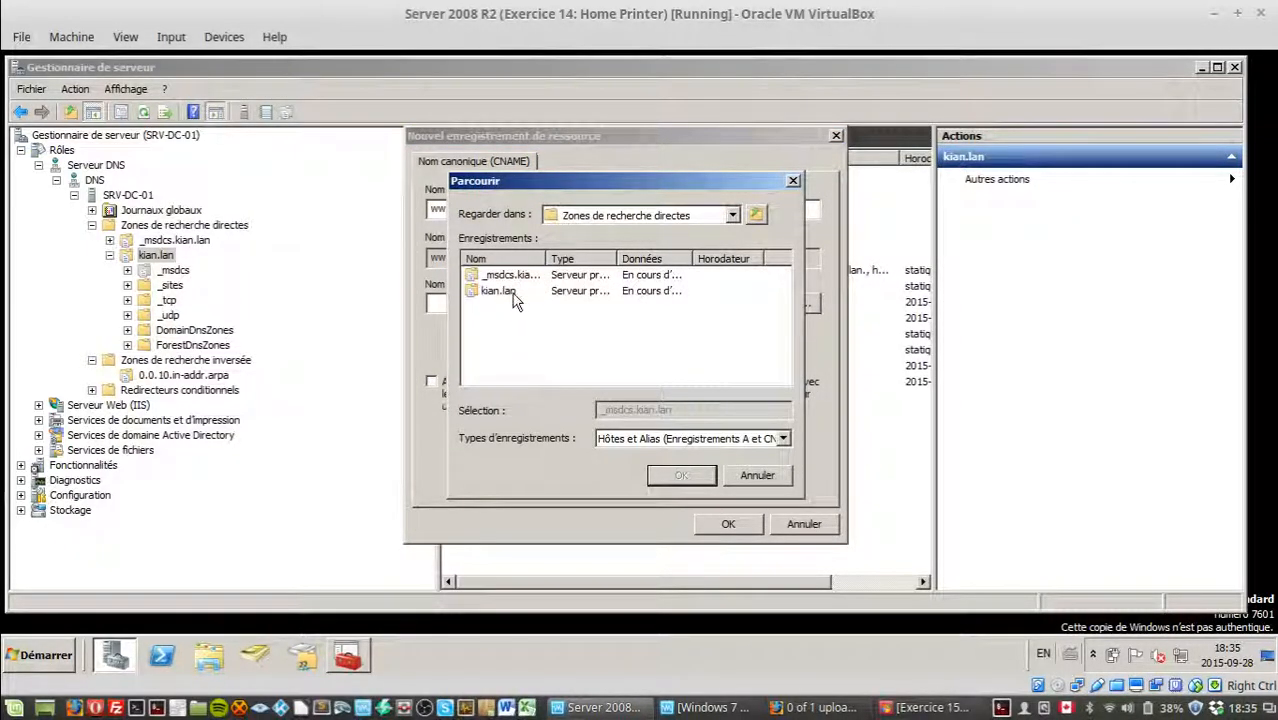
{"action": "double_click", "coordinate": [513, 292]}
{"action": "left_click_drag", "start_coordinate": [786, 306], "coordinate": [786, 348]}
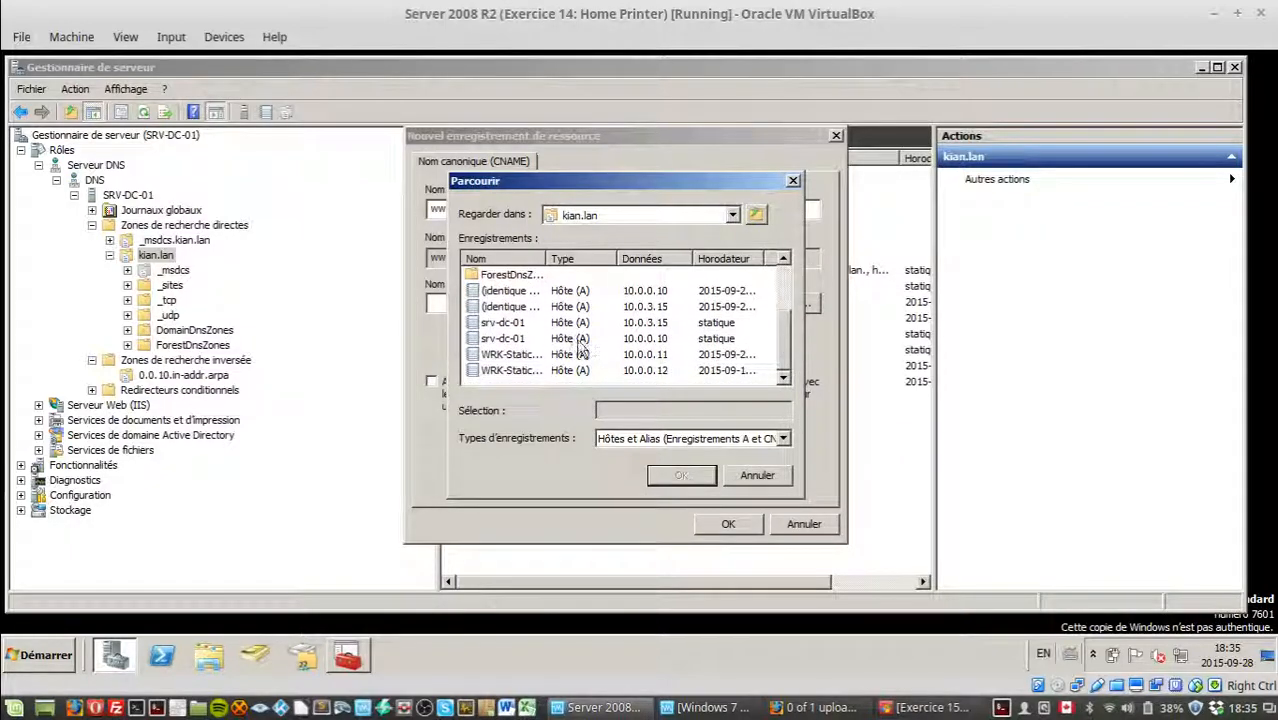
{"action": "left_click", "coordinate": [490, 339]}
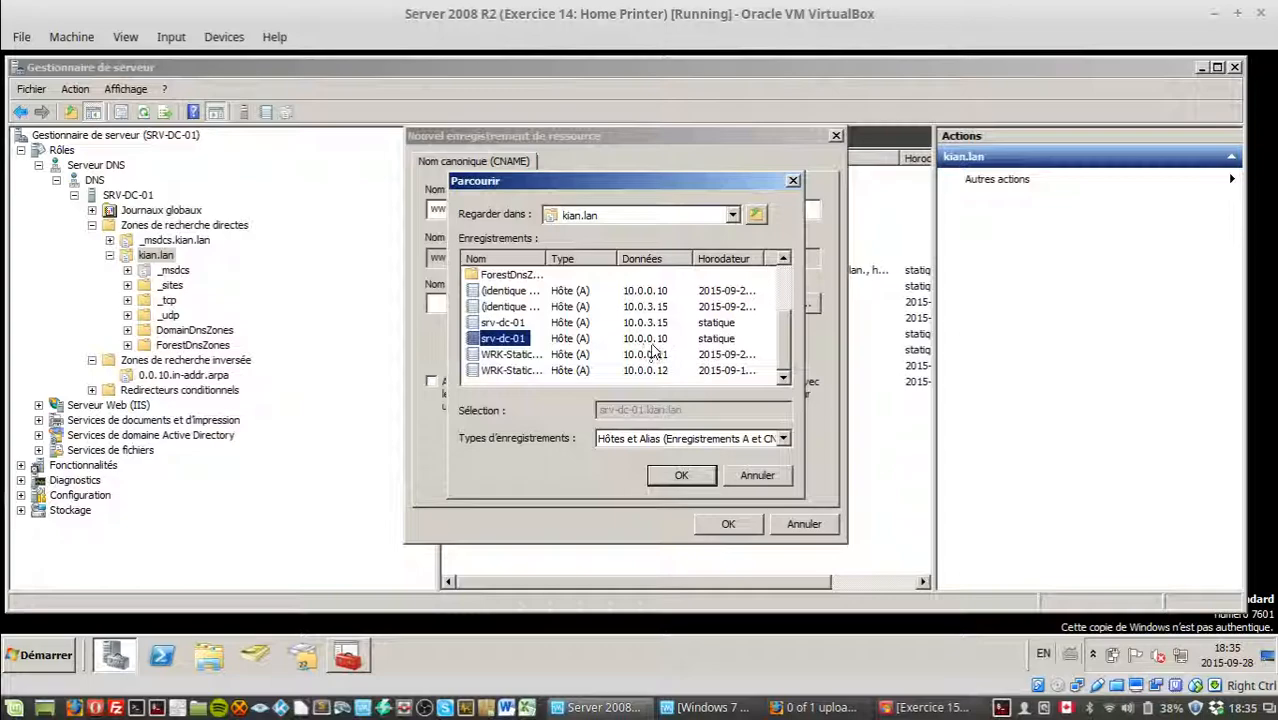
{"action": "left_click", "coordinate": [683, 476]}
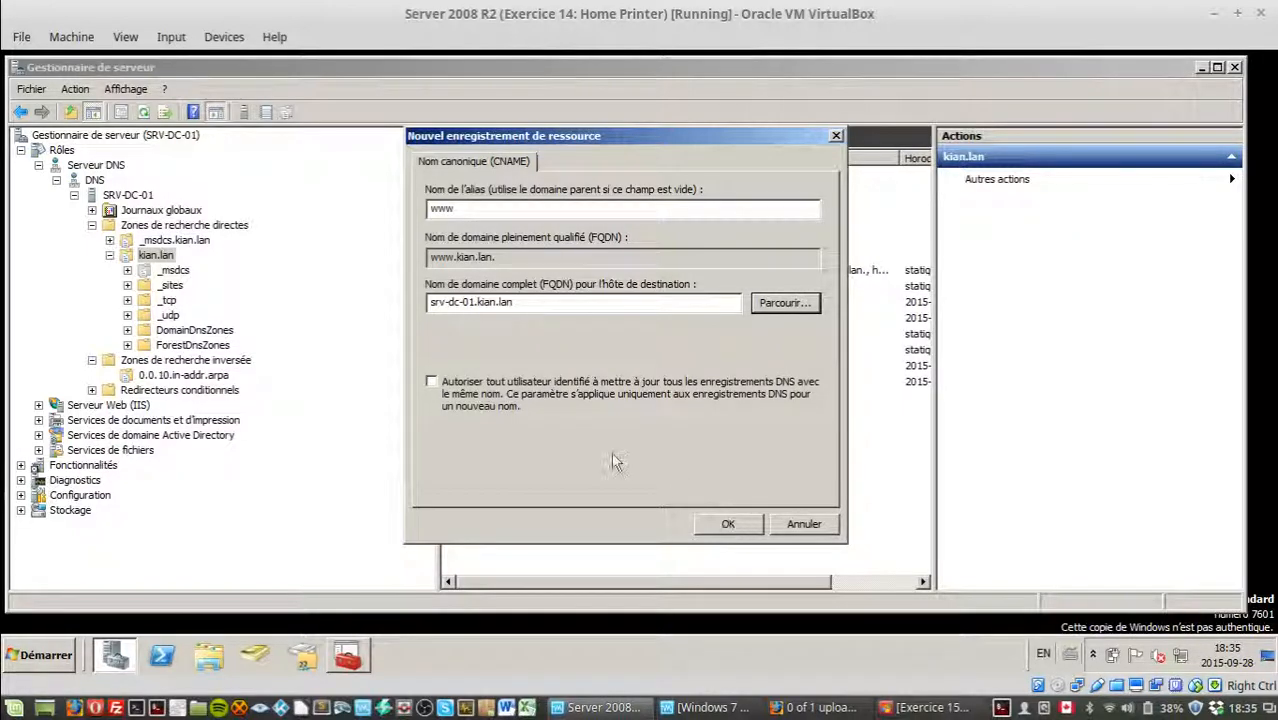
{"action": "left_click", "coordinate": [720, 528]}
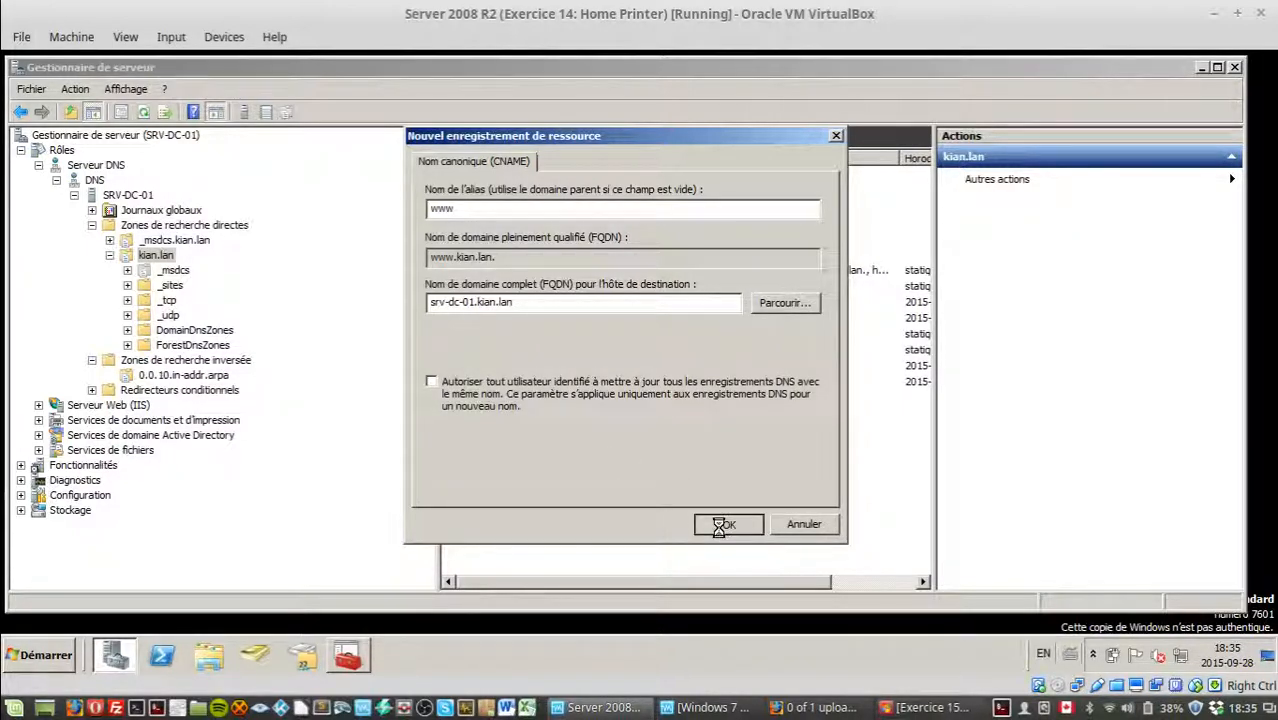
Log on to the Windows 7 virtual machine with the account password and, in full screen, dismiss the Windows activation window.
{"action": "left_click", "coordinate": [712, 708]}
{"action": "key", "text": "ctrl+Delete"}
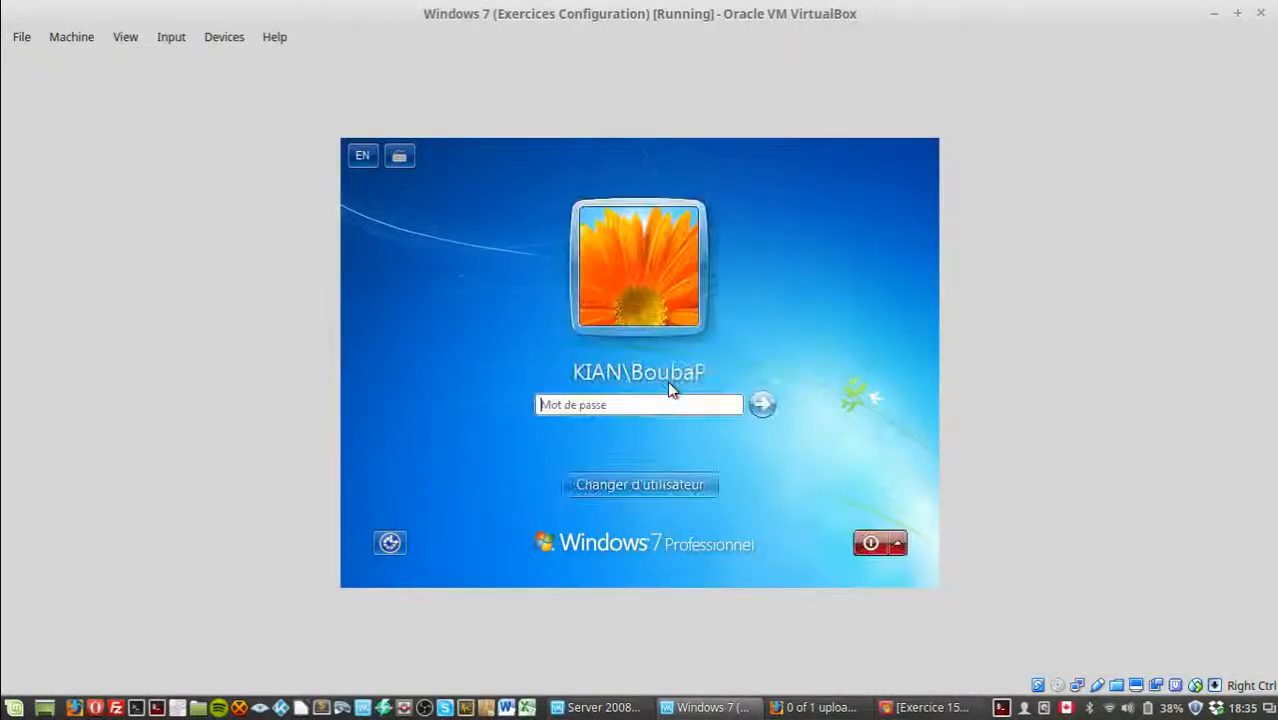
{"action": "type", "text": "***"}
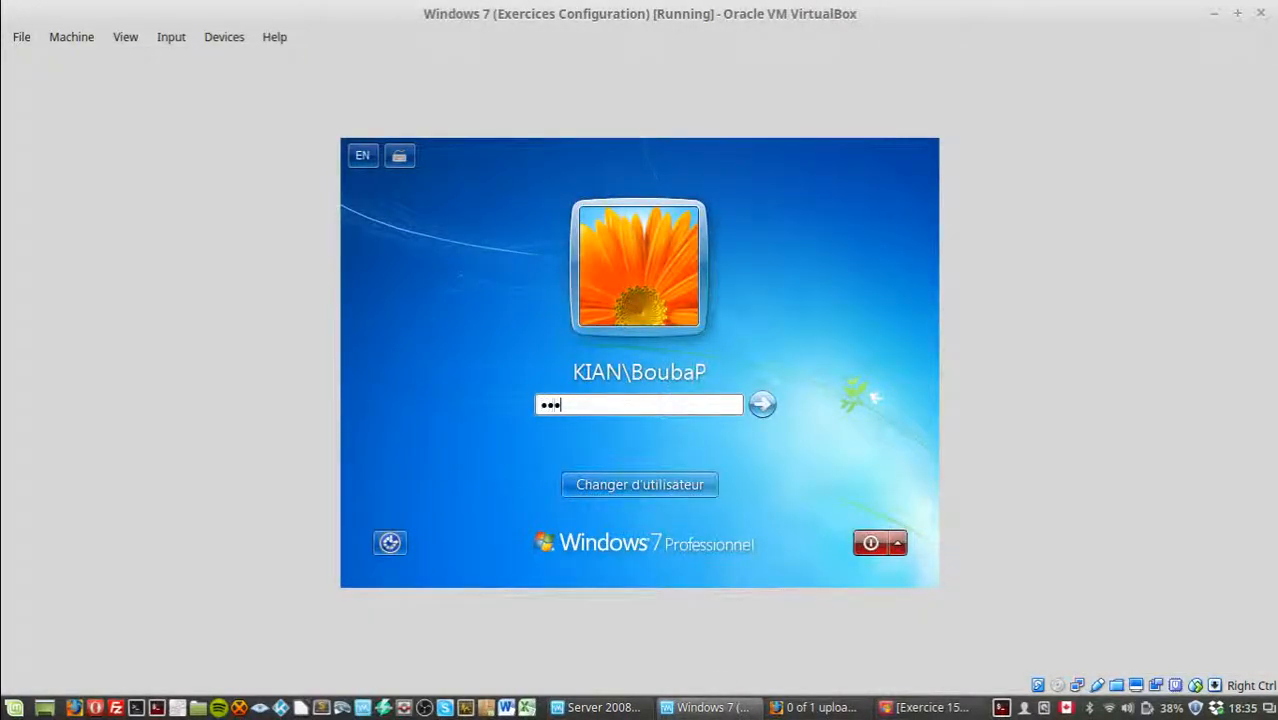
{"action": "type", "text": "*******"}
{"action": "key", "text": "Return"}
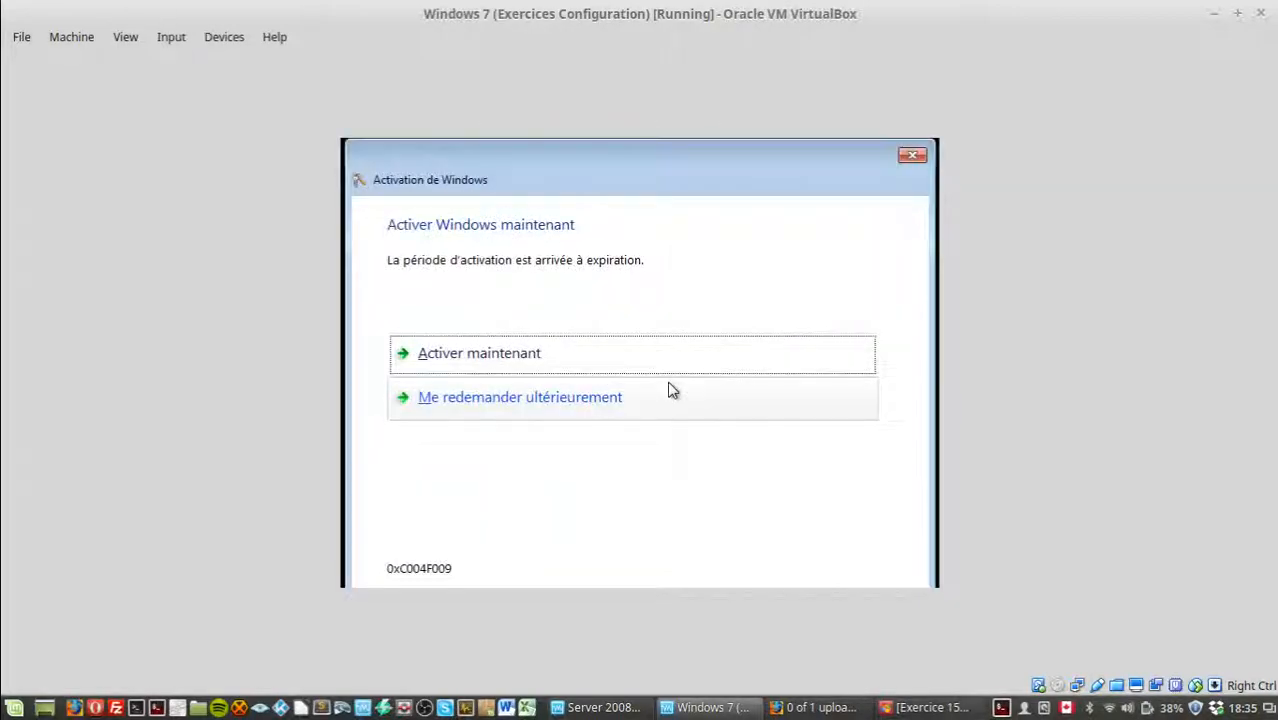
{"action": "key", "text": "ctrl+f"}
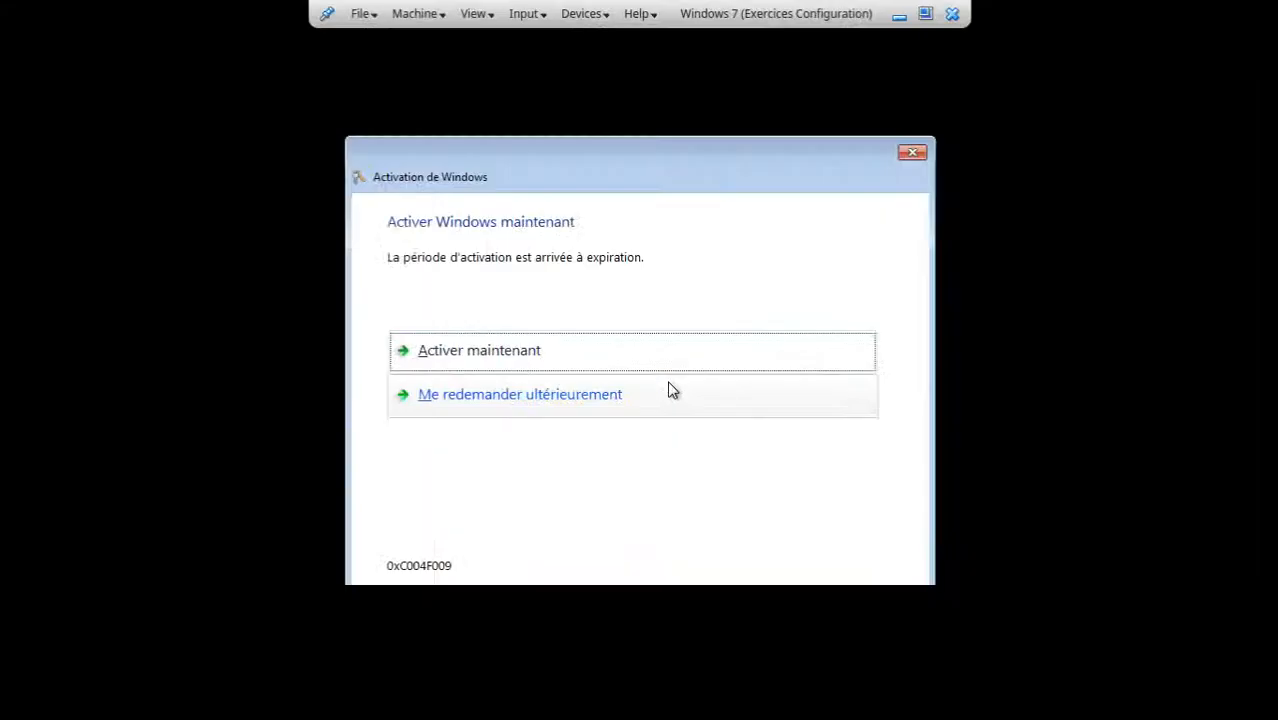
{"action": "left_click", "coordinate": [912, 152]}
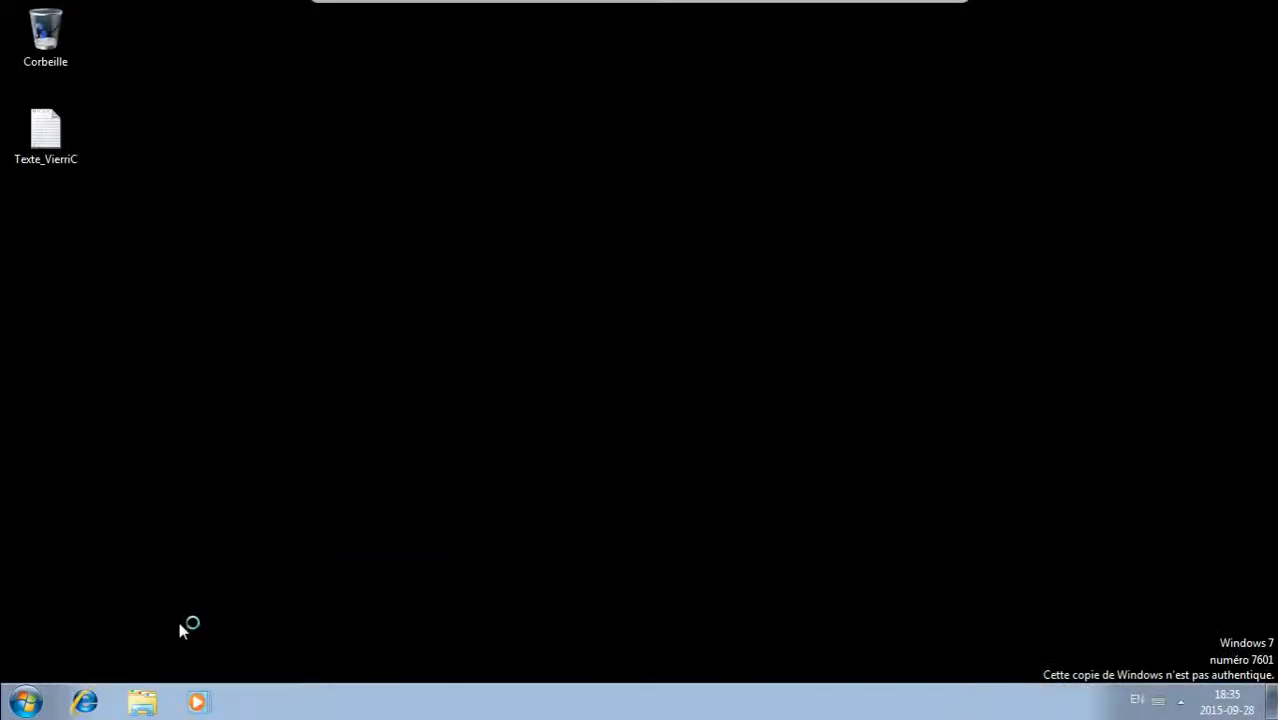
Open Internet Explorer, postpone its initial configuration and close the extra tab.
{"action": "left_click", "coordinate": [83, 704]}
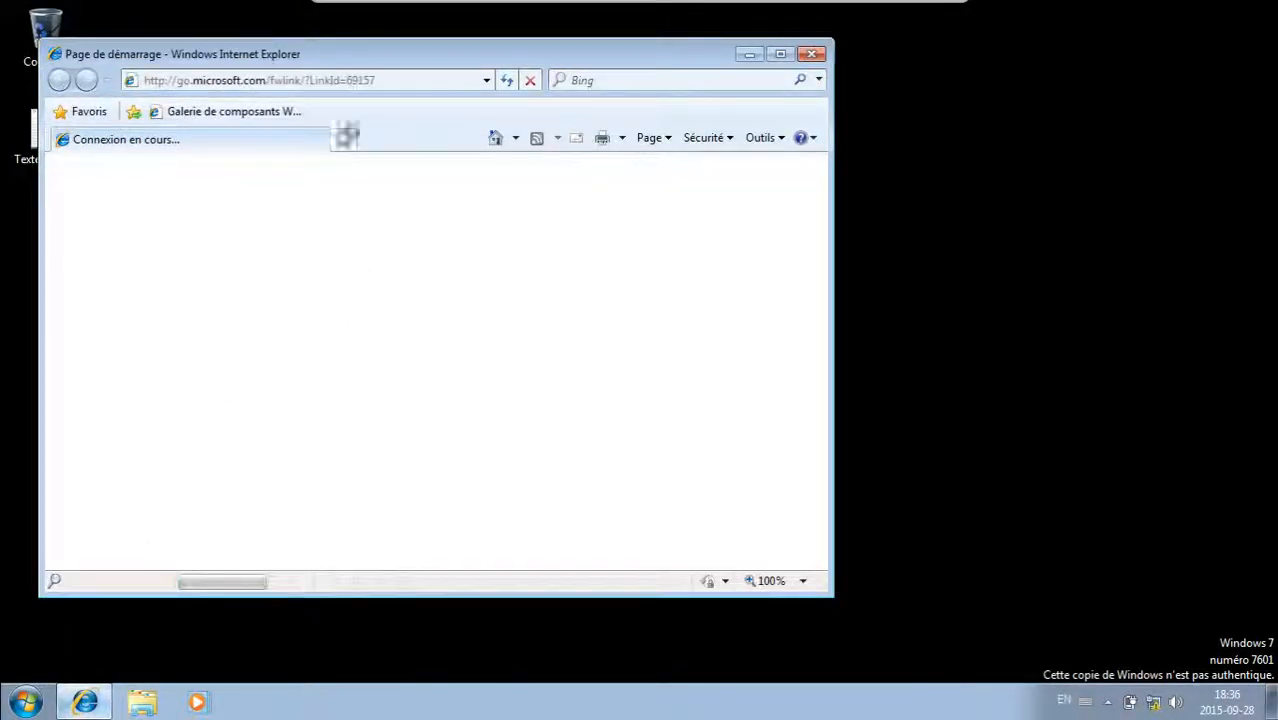
{"action": "left_click_drag", "start_coordinate": [383, 42], "coordinate": [550, 64]}
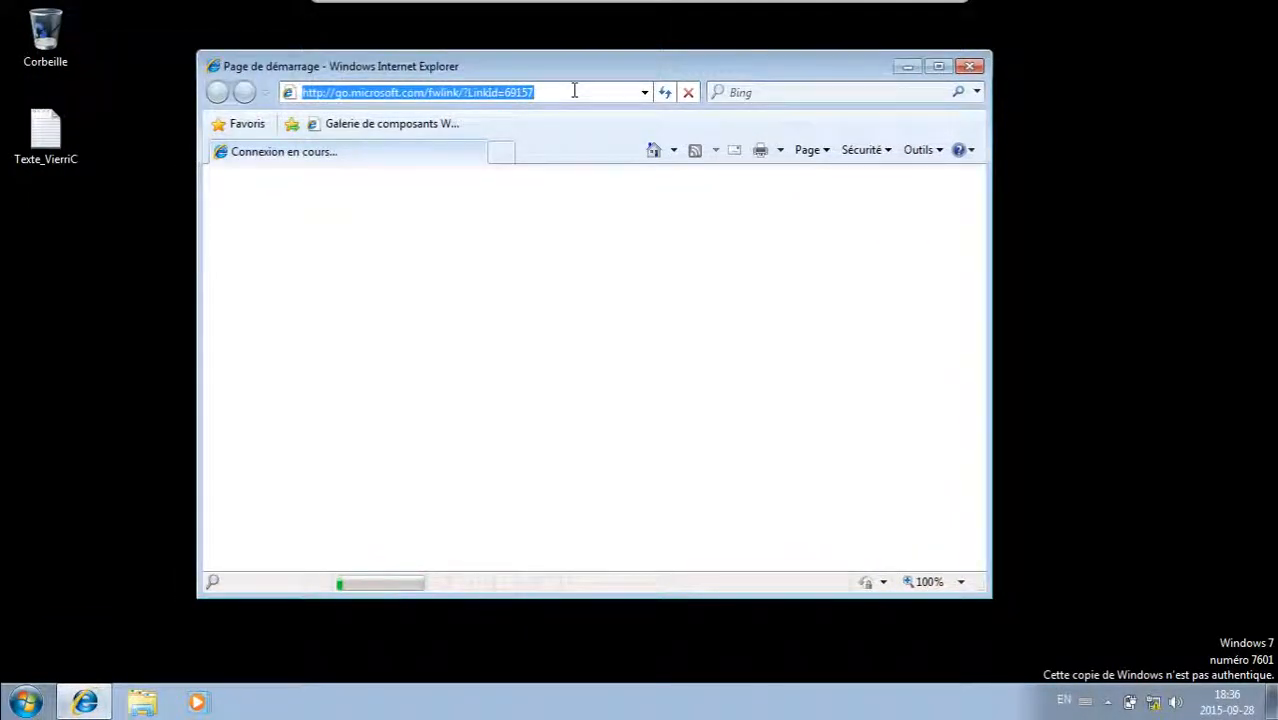
{"action": "type", "text": "srv"}
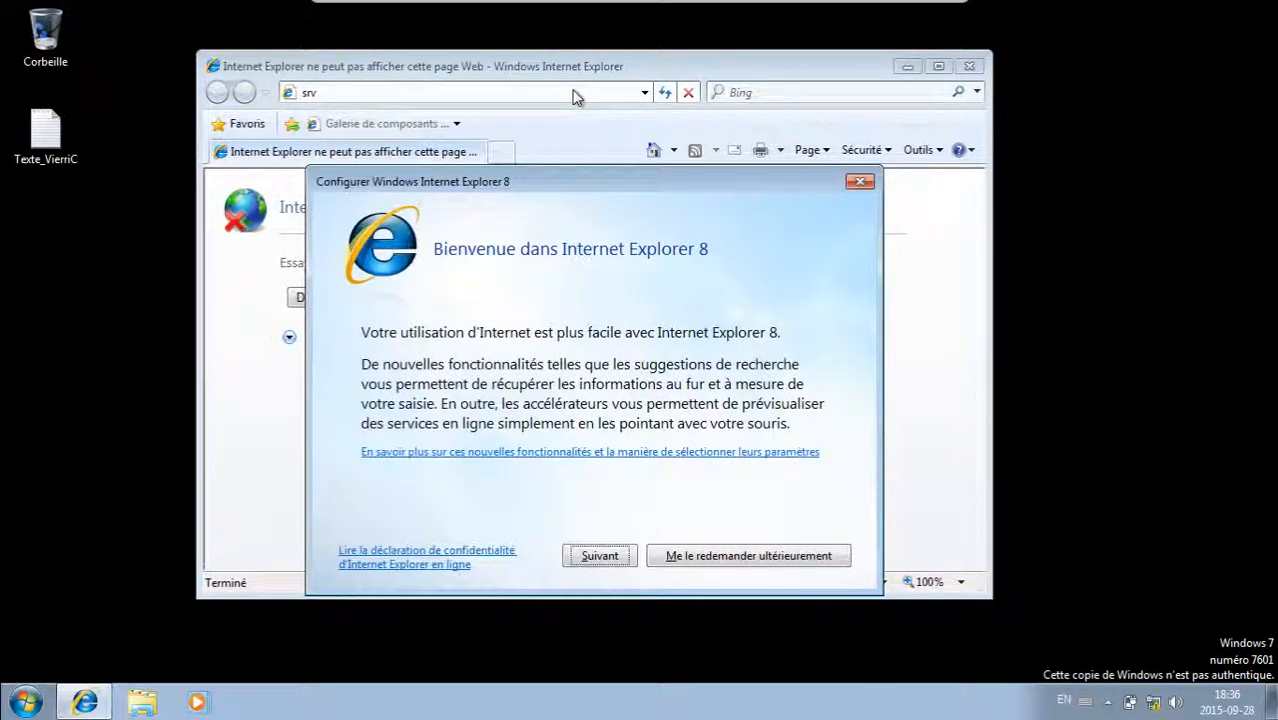
{"action": "left_click", "coordinate": [813, 559]}
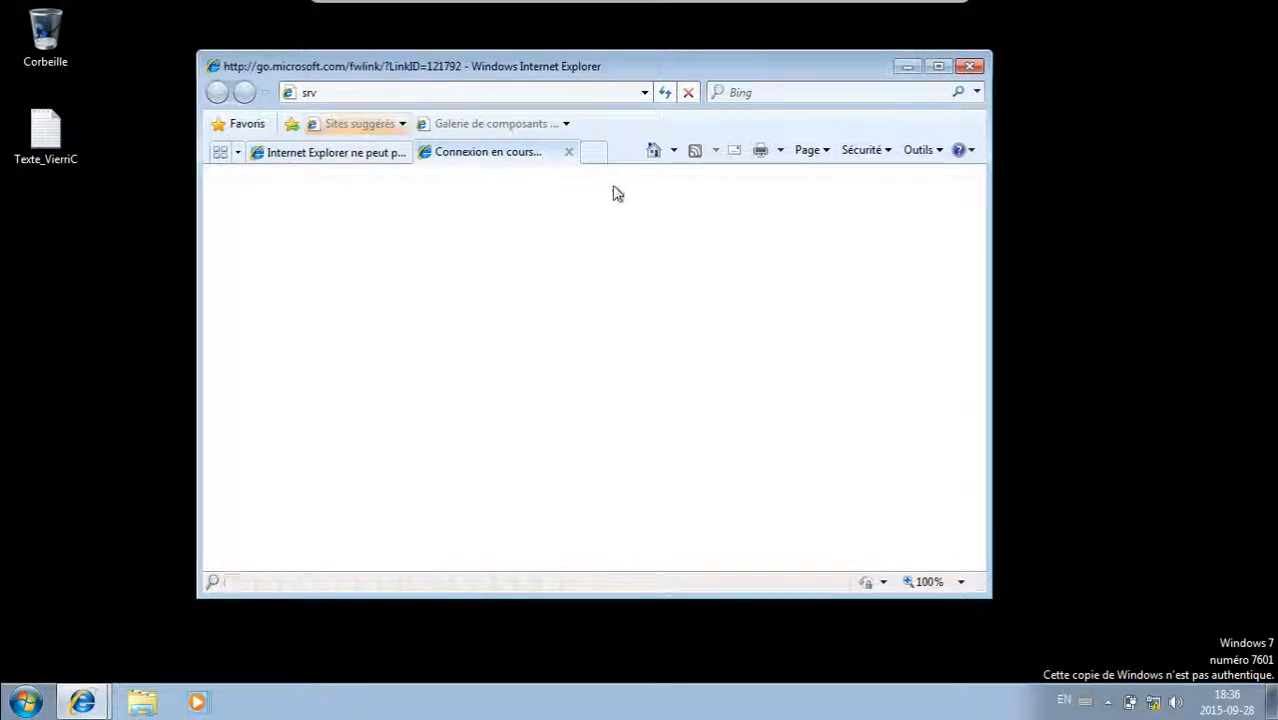
{"action": "left_click", "coordinate": [570, 154]}
Test the default website by loading the server's NetBIOS name srv-dc-01 in the browser.
{"action": "left_click", "coordinate": [425, 90]}
{"action": "type", "text": "s"}
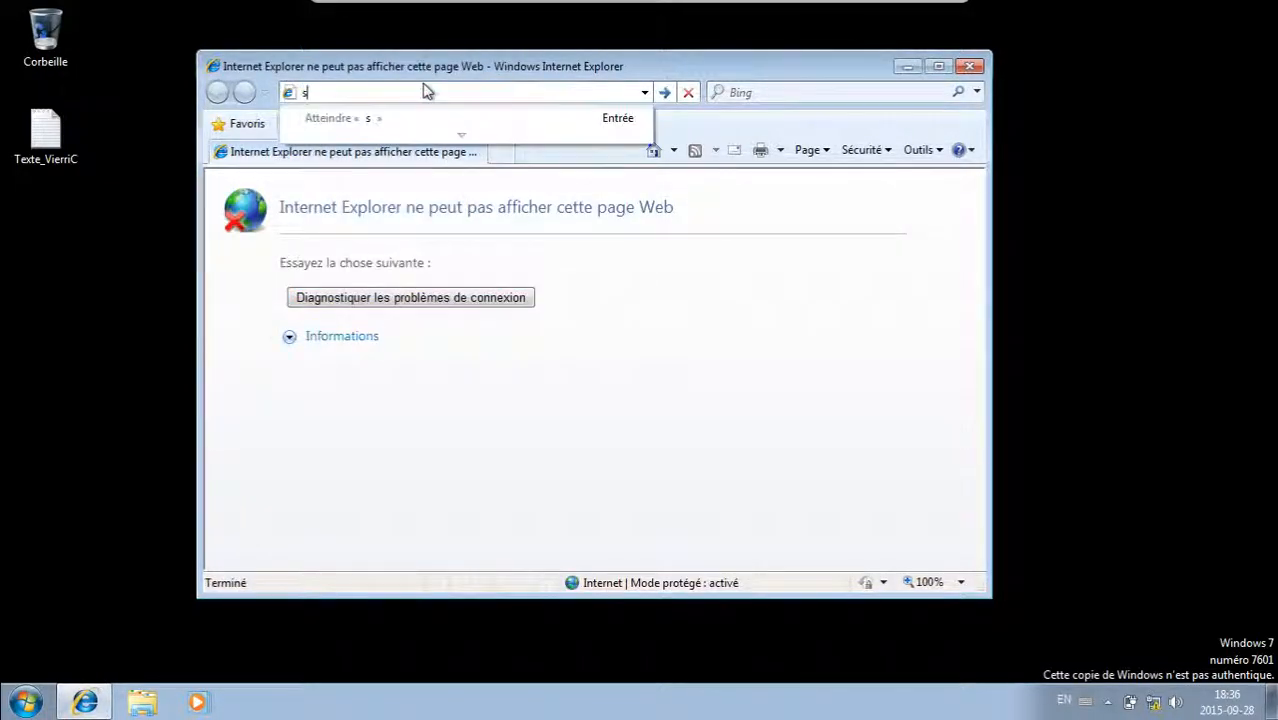
{"action": "type", "text": "rv-dc-01"}
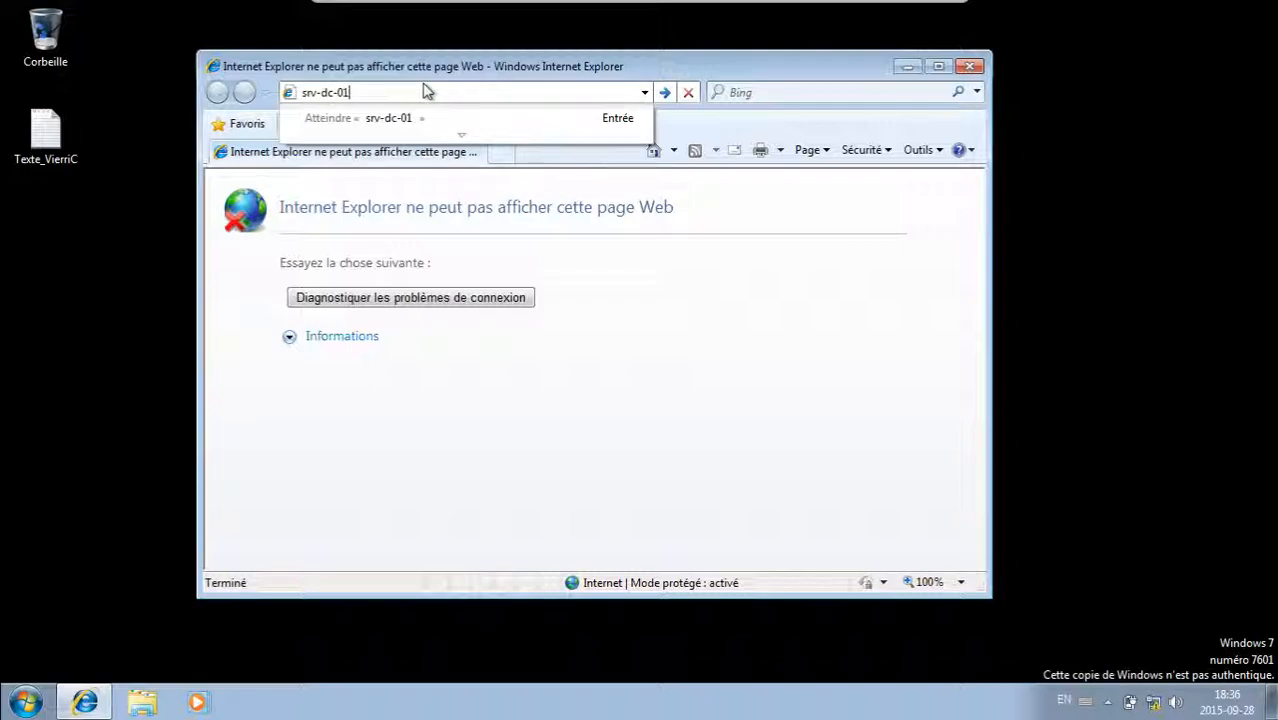
{"action": "key", "text": "Return"}
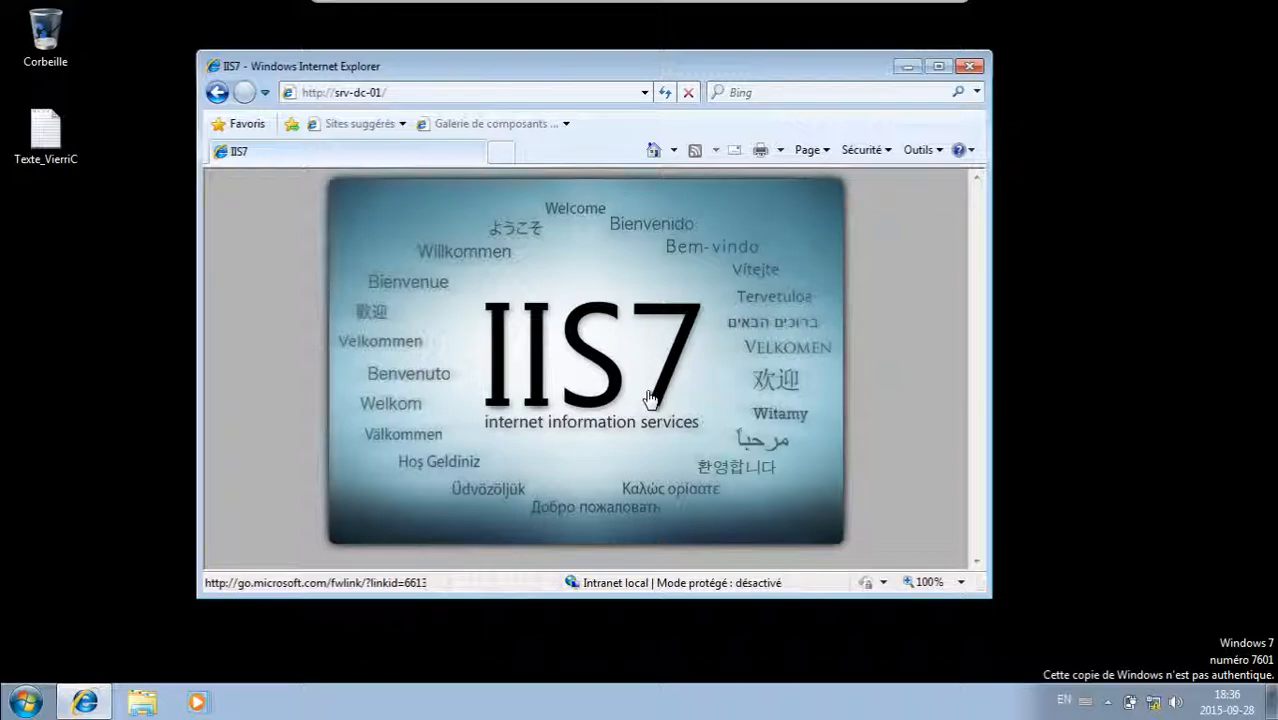
Test the default website by loading the server's IP address 10.0.0.10.
{"action": "left_click", "coordinate": [407, 97]}
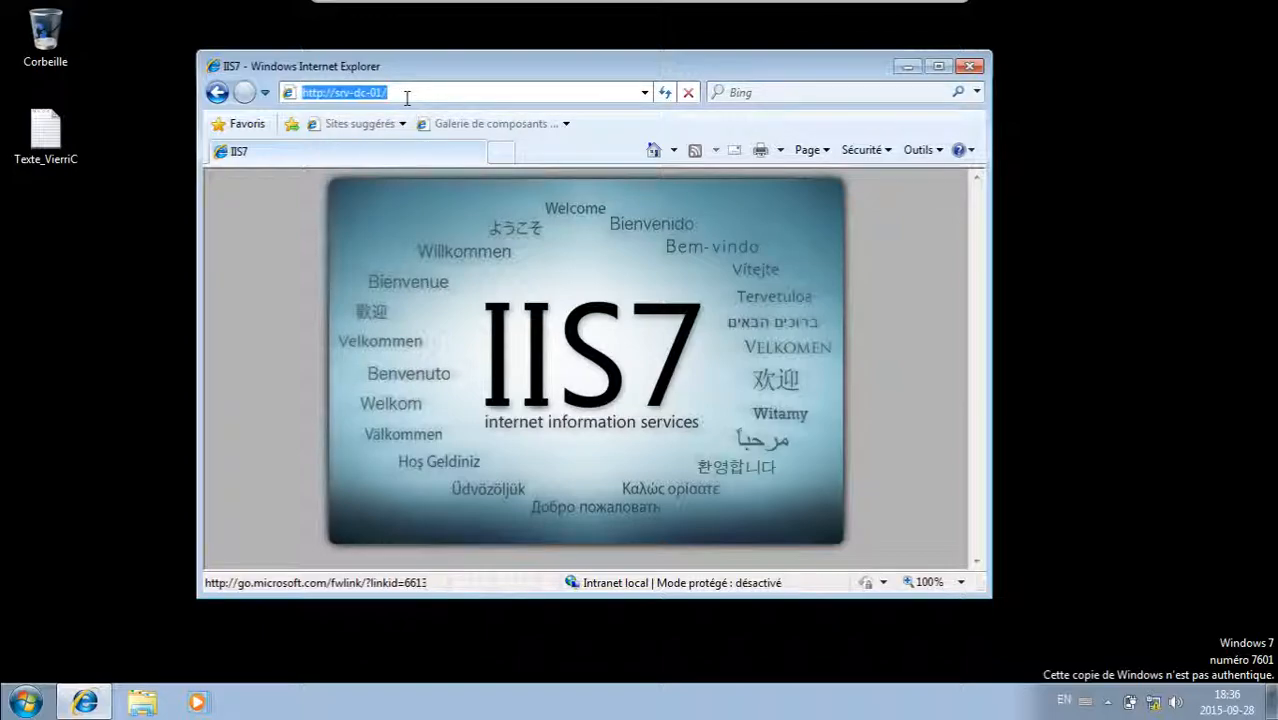
{"action": "type", "text": "10"}
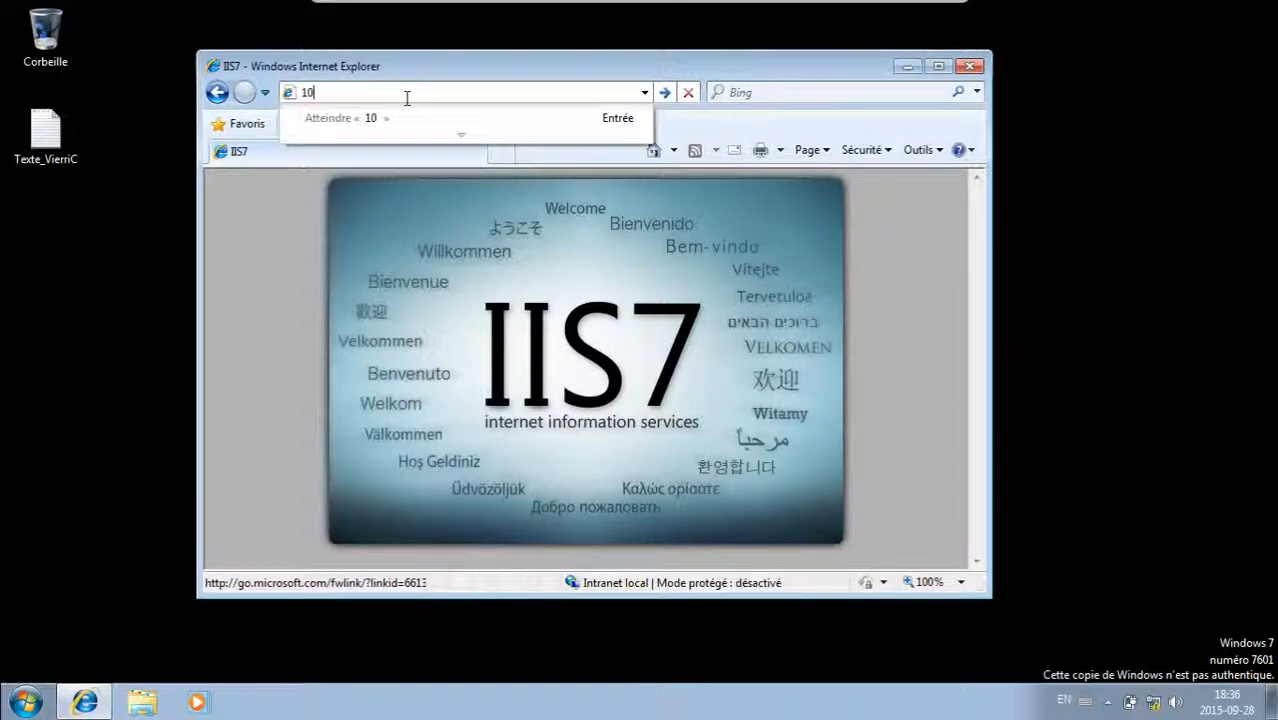
{"action": "type", "text": ".0.0.10"}
{"action": "key", "text": "Return"}
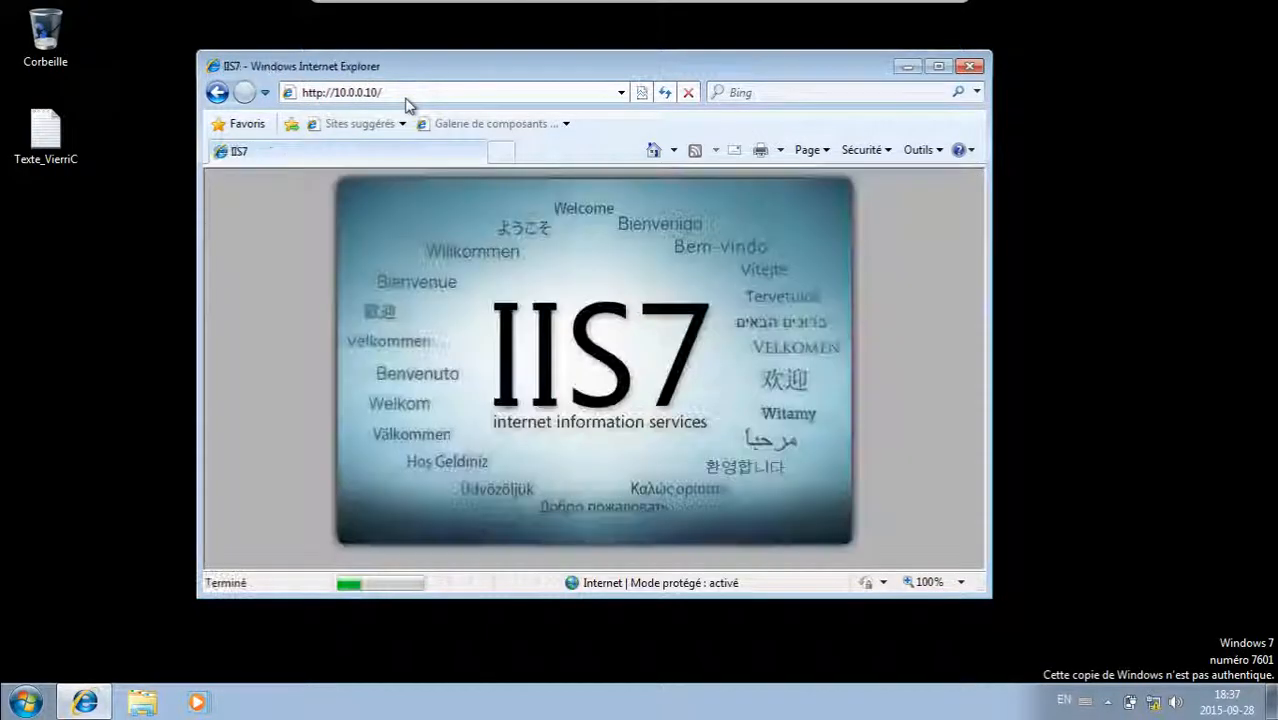
Test the default website by loading the server's fully qualified name srv-dc-01.kian.lan.
{"action": "left_click", "coordinate": [428, 95]}
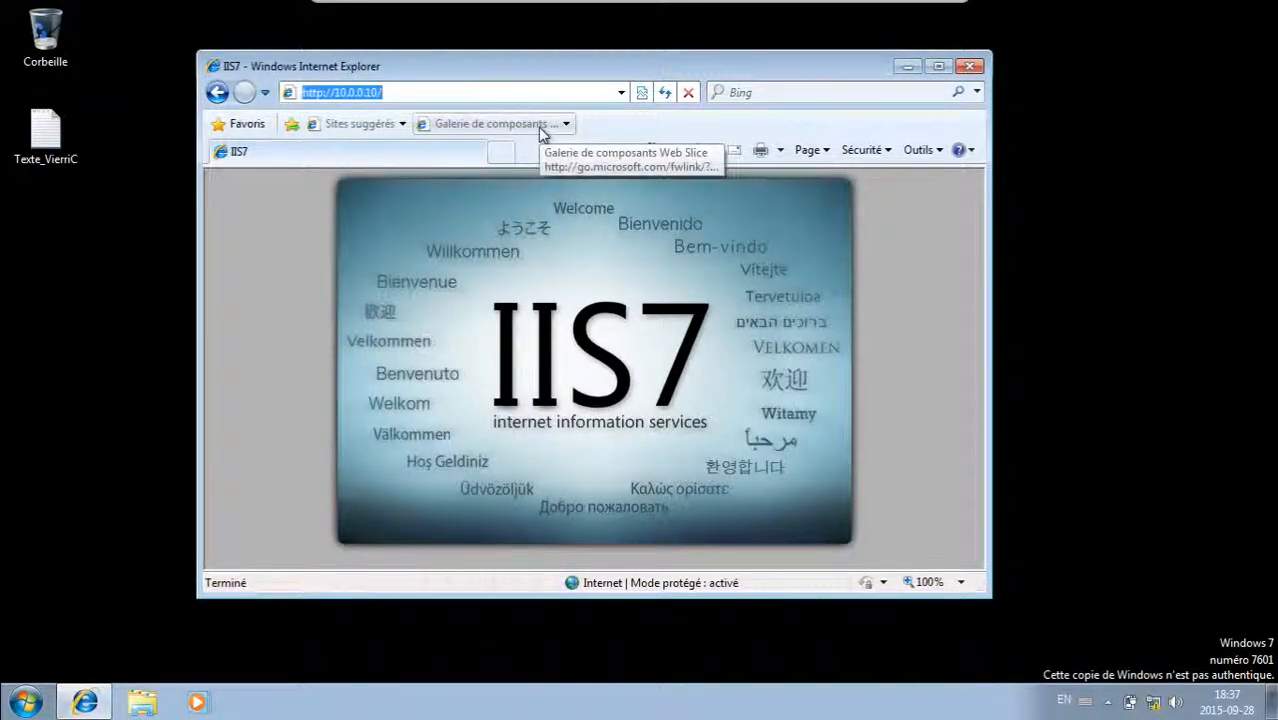
{"action": "type", "text": "srv"}
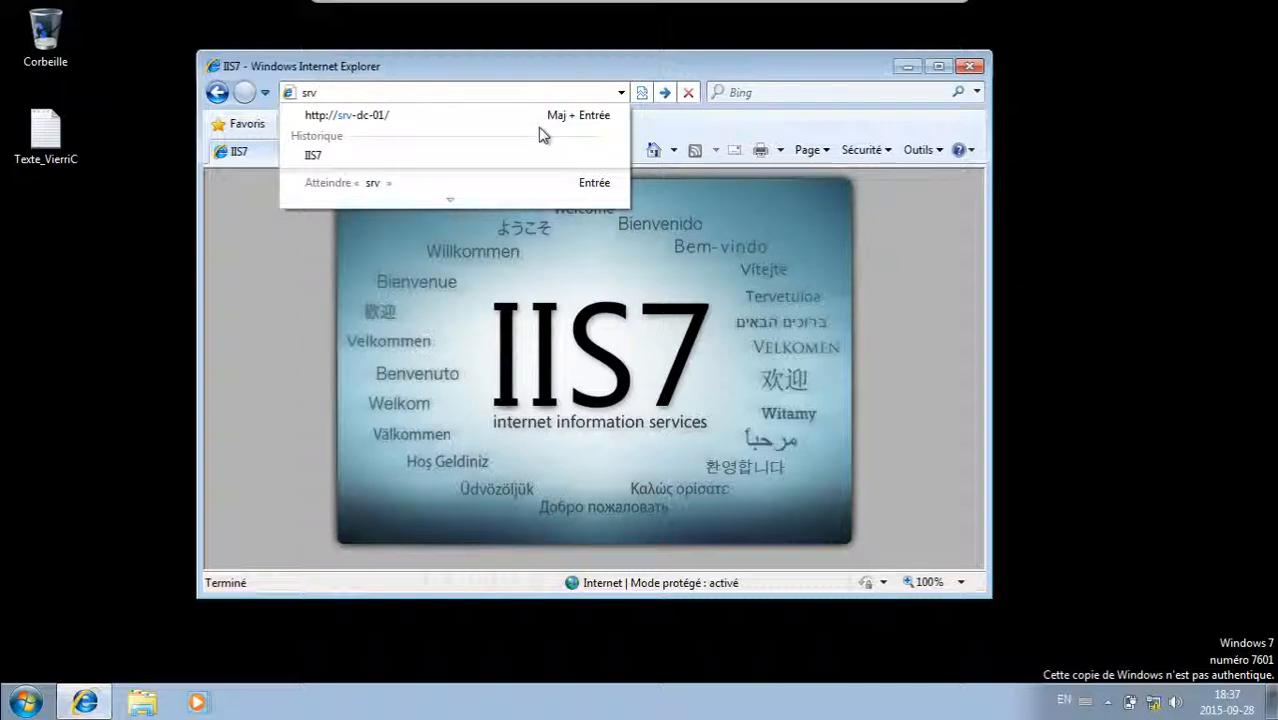
{"action": "type", "text": "-dc-01"}
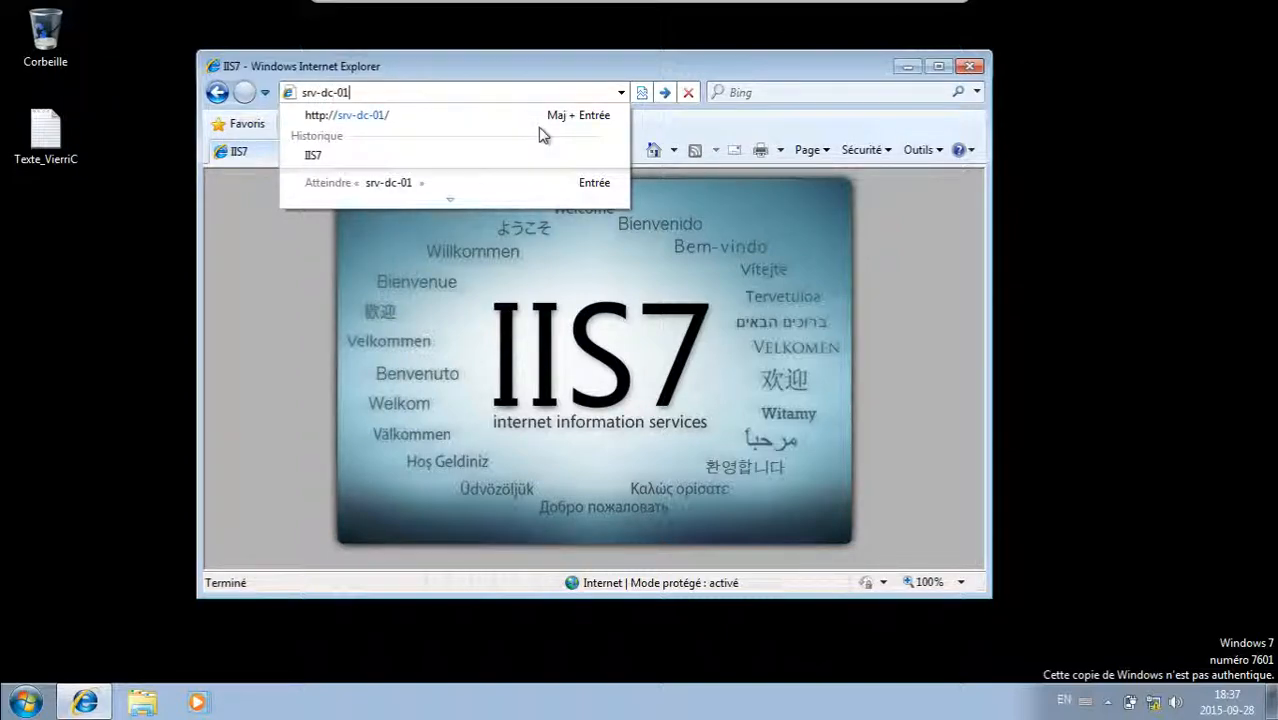
{"action": "type", "text": ".kian.lan"}
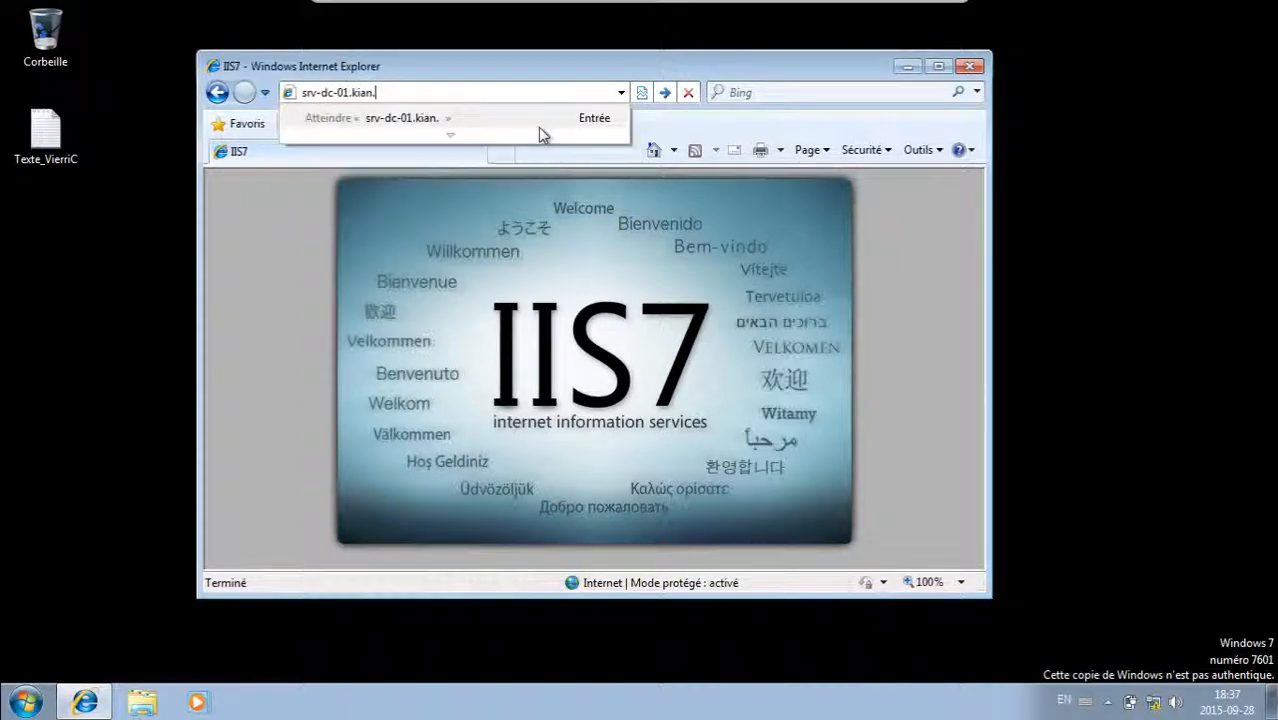
{"action": "key", "text": "Return"}
{"action": "left_click", "coordinate": [476, 97]}
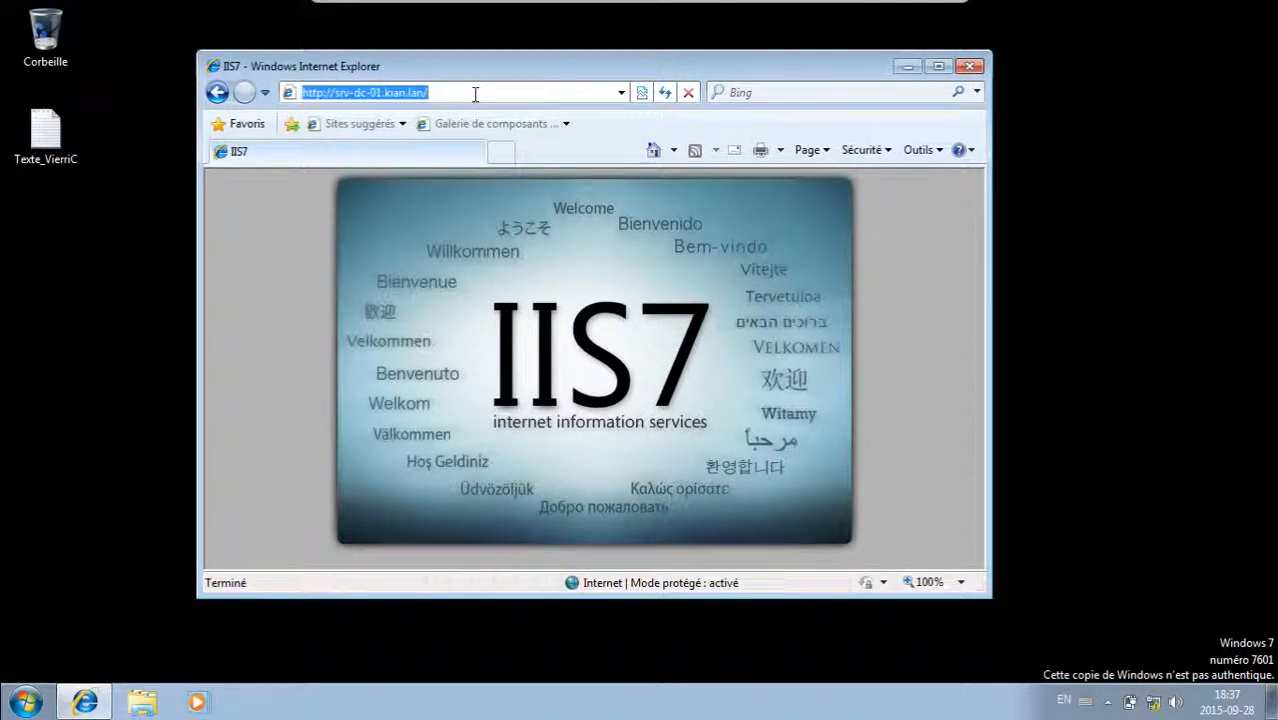
{"action": "type", "text": "www"}
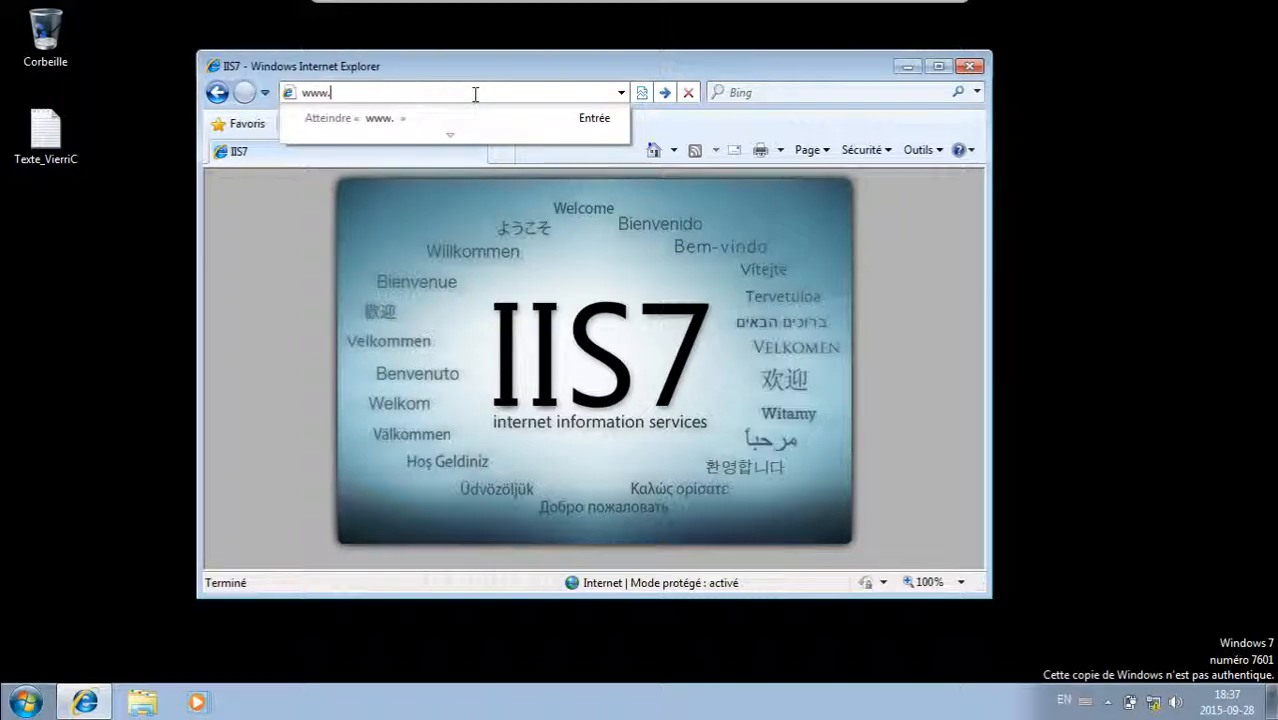
{"action": "type", "text": ".kian.lan"}
{"action": "key", "text": "Return"}
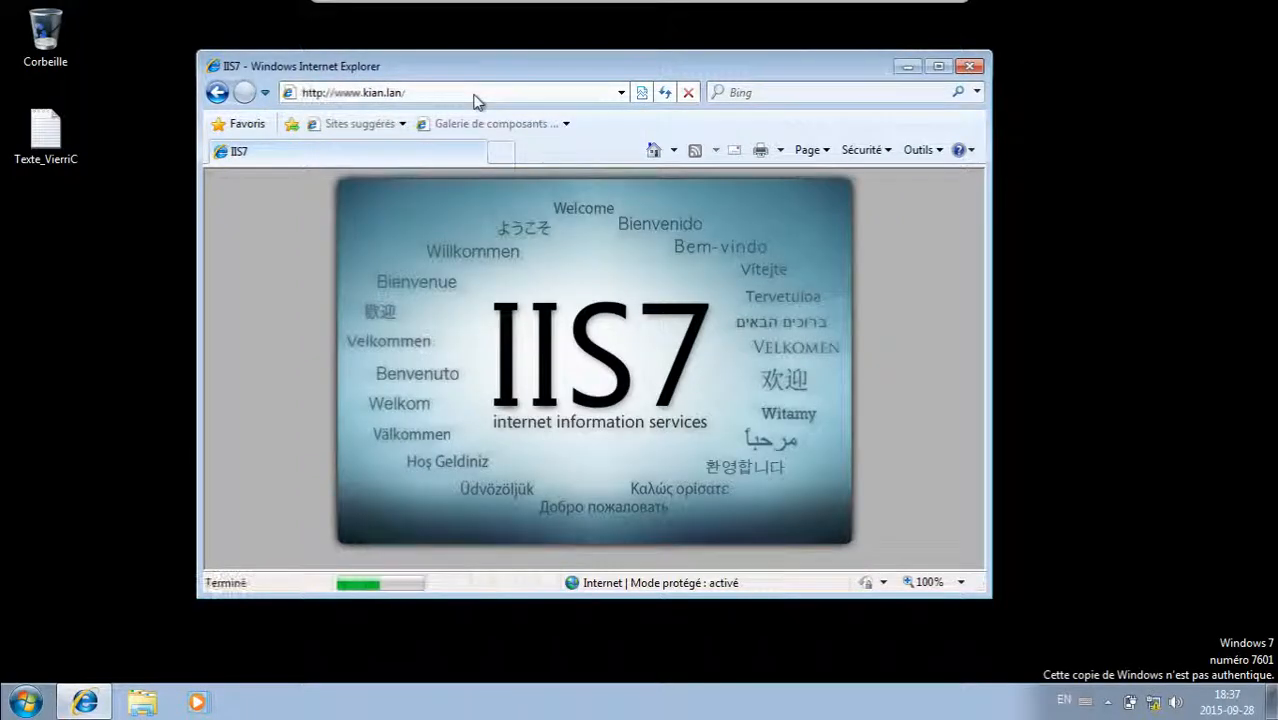
Test the website at the bare domain kian.lan, and try the host name boo.kian.lan.
{"action": "left_click", "coordinate": [476, 94]}
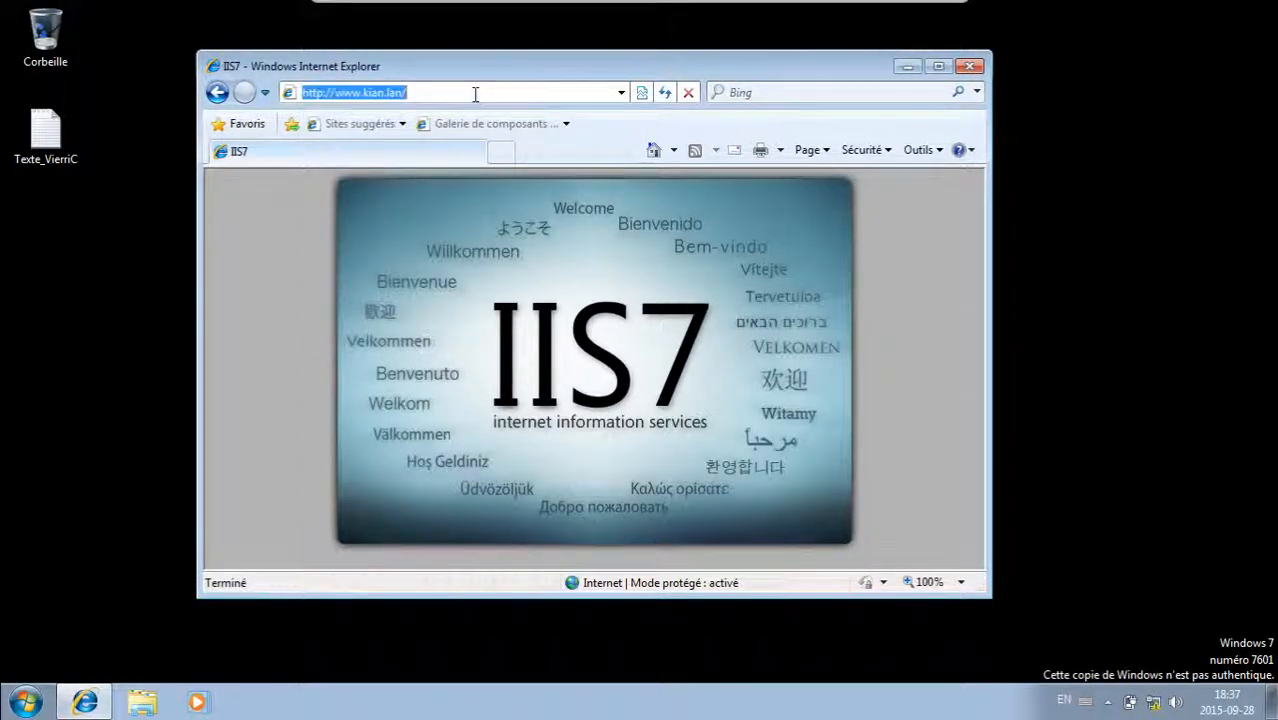
{"action": "type", "text": "kian.la"}
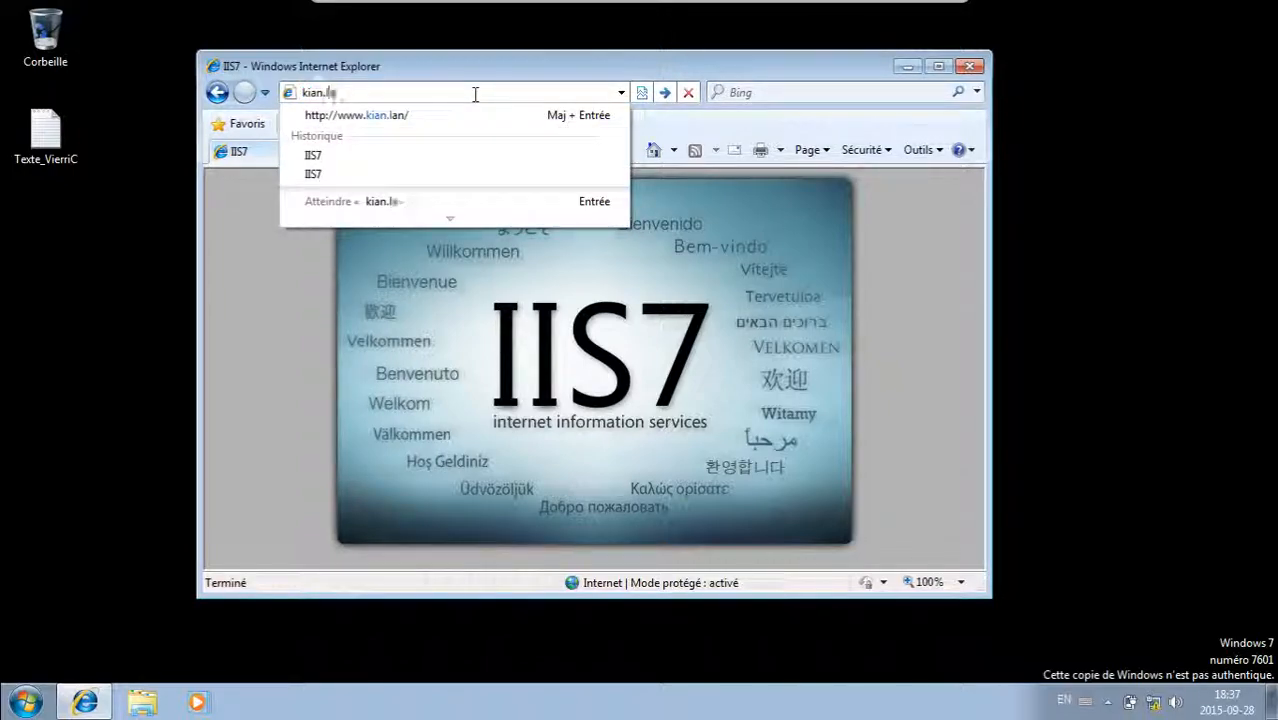
{"action": "type", "text": "n"}
{"action": "key", "text": "Return"}
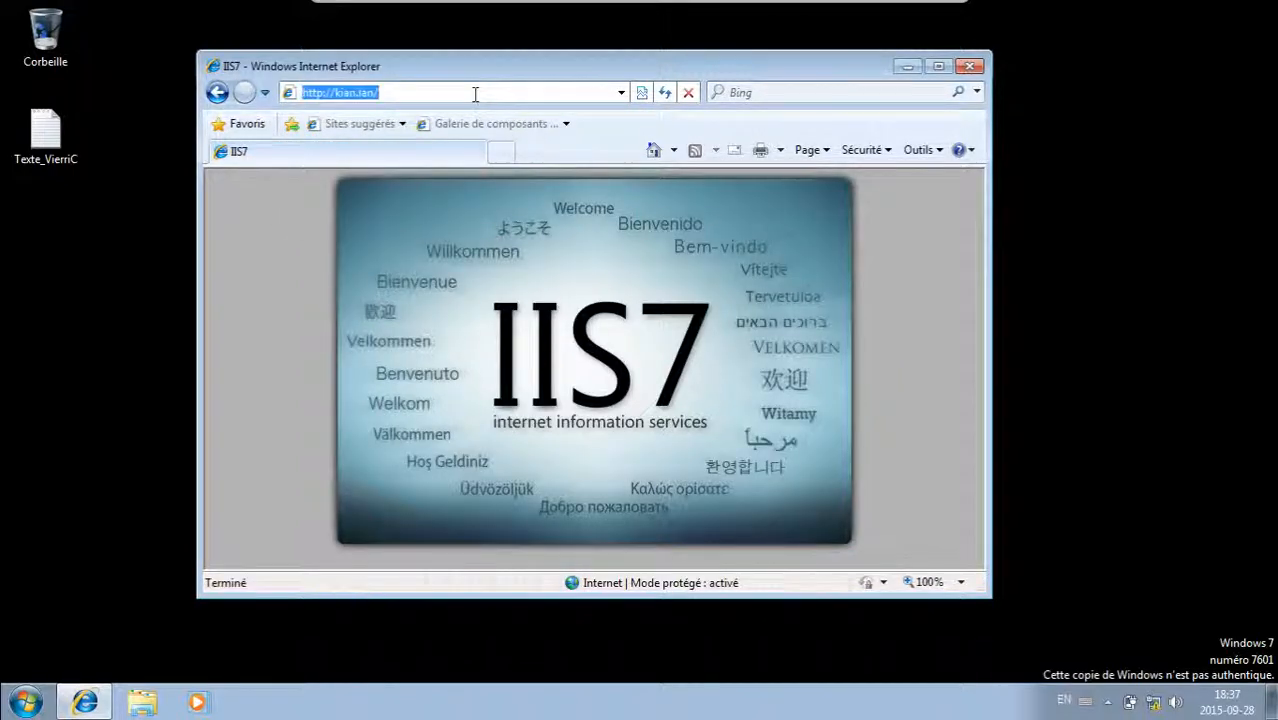
{"action": "type", "text": "boo.kian.lan"}
{"action": "key", "text": "Return"}
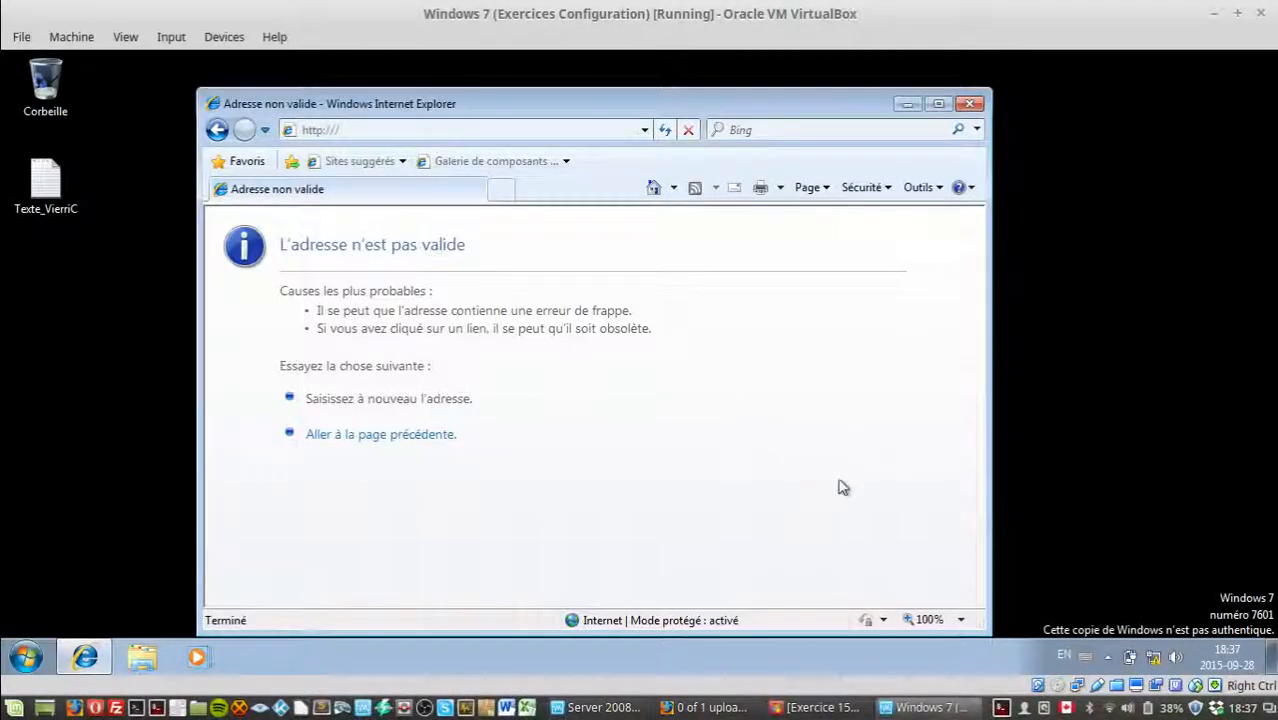
Switch to the Server 2008 R2 virtual machine and delete the www alias record from the kian.lan DNS zone.
{"action": "left_click", "coordinate": [604, 708]}
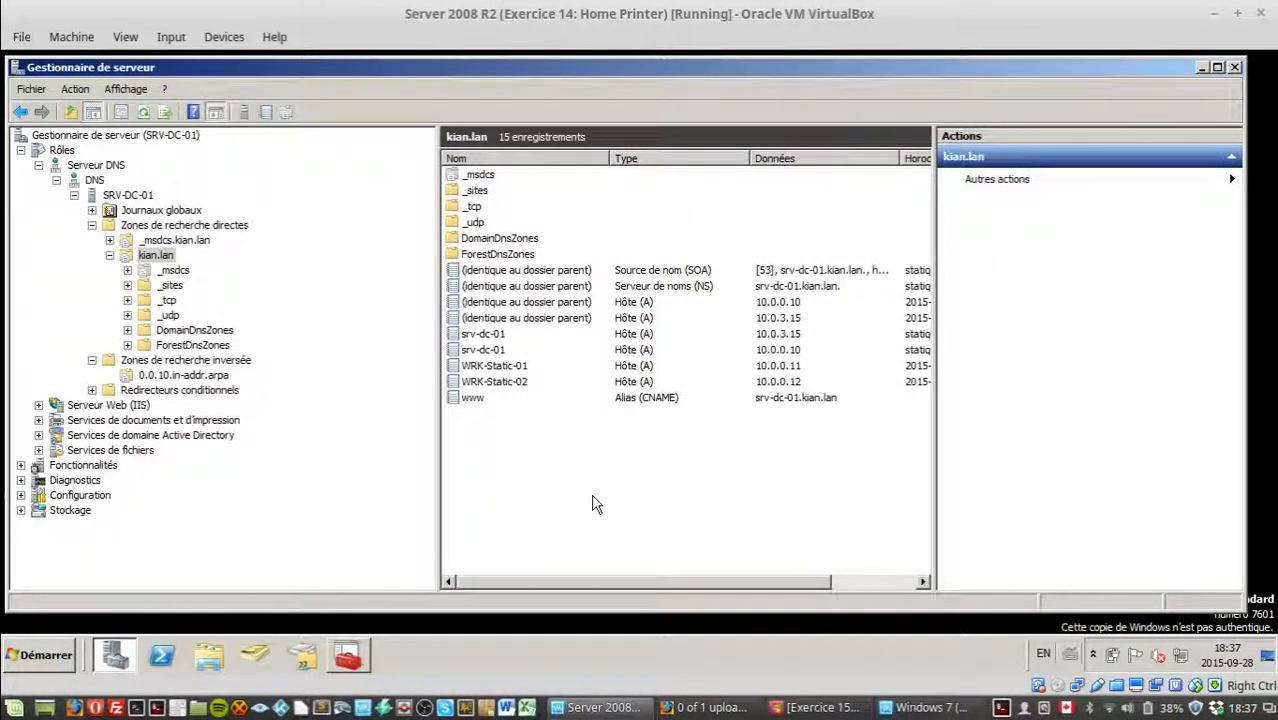
{"action": "left_click", "coordinate": [474, 398]}
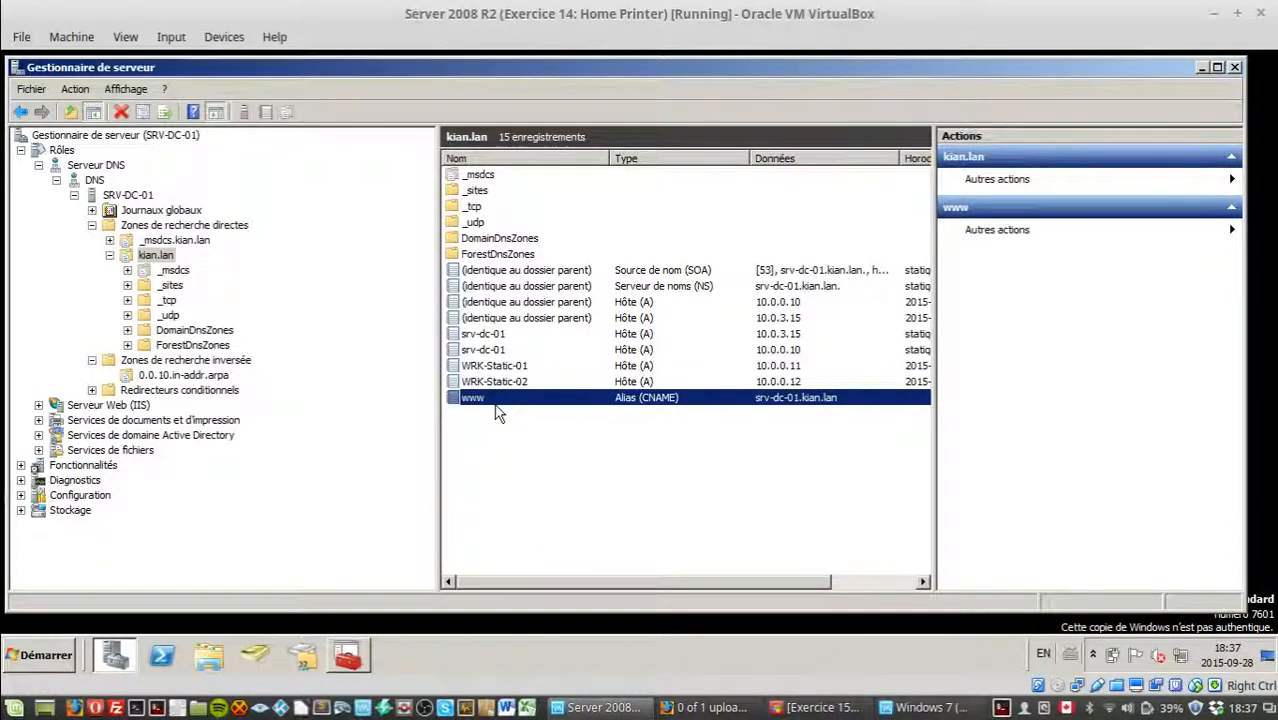
{"action": "right_click", "coordinate": [484, 398]}
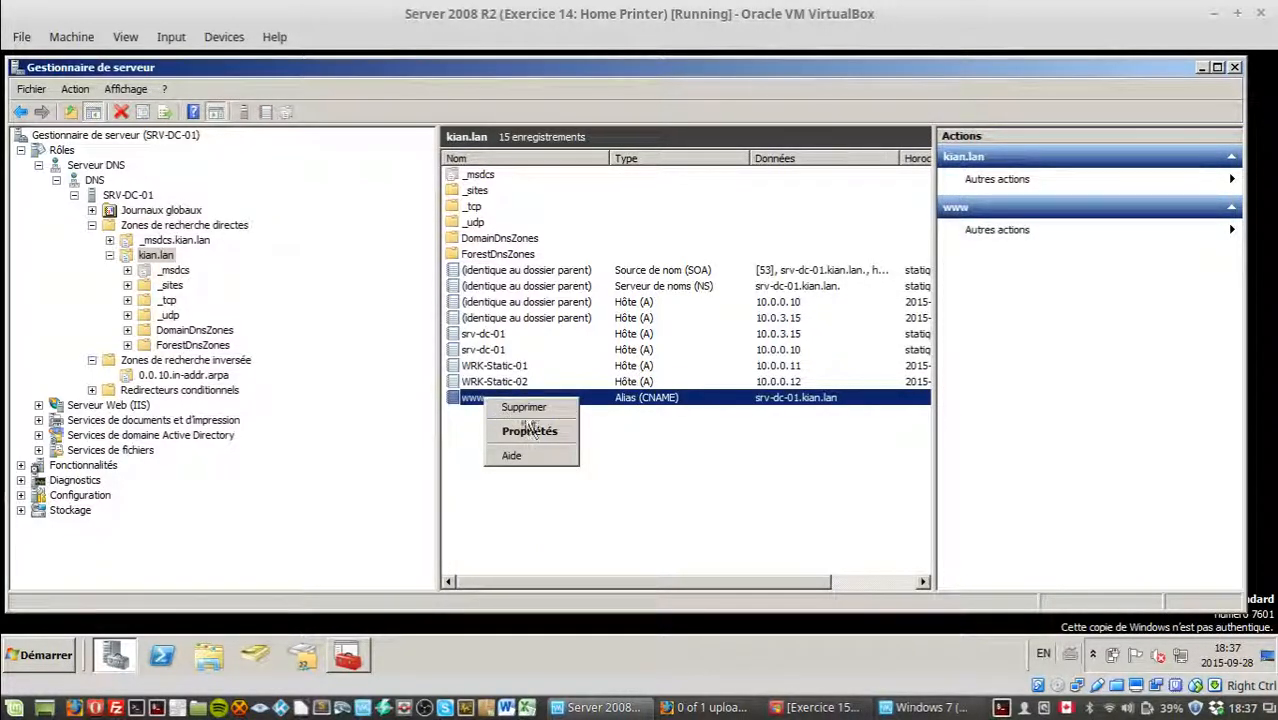
{"action": "left_click", "coordinate": [521, 407]}
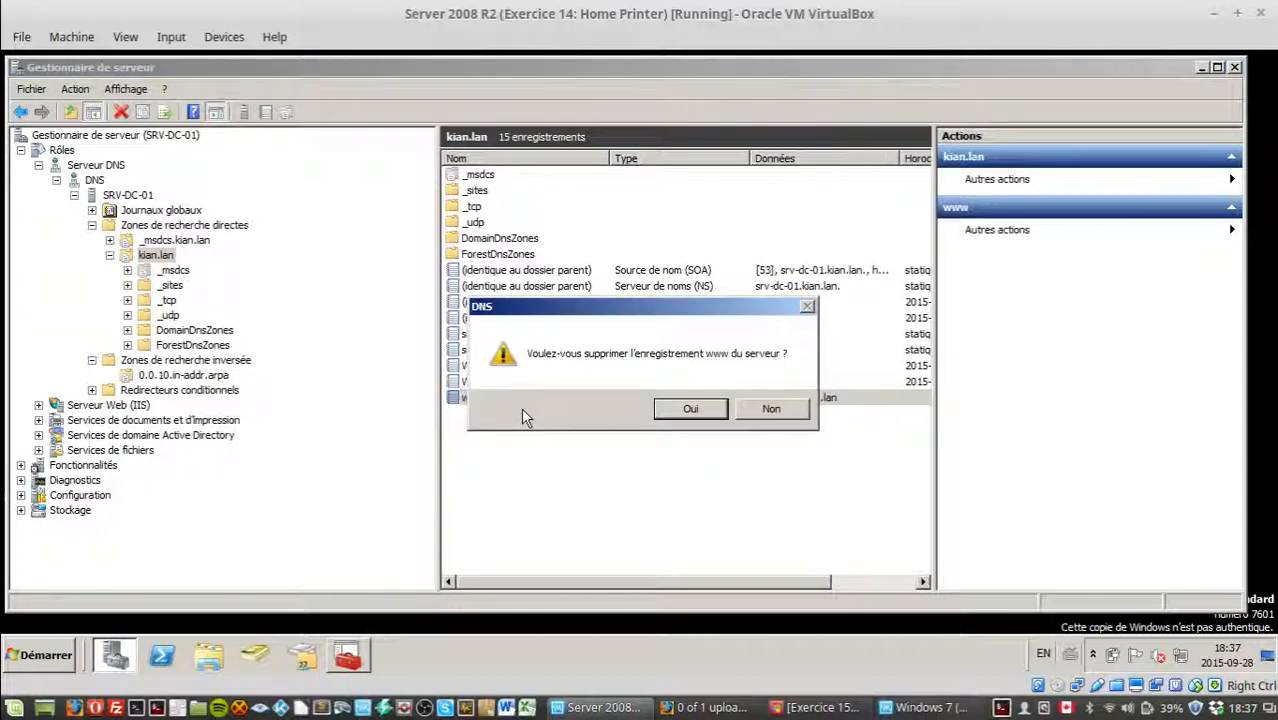
{"action": "left_click", "coordinate": [712, 411]}
{"action": "key", "text": "alt+Tab"}
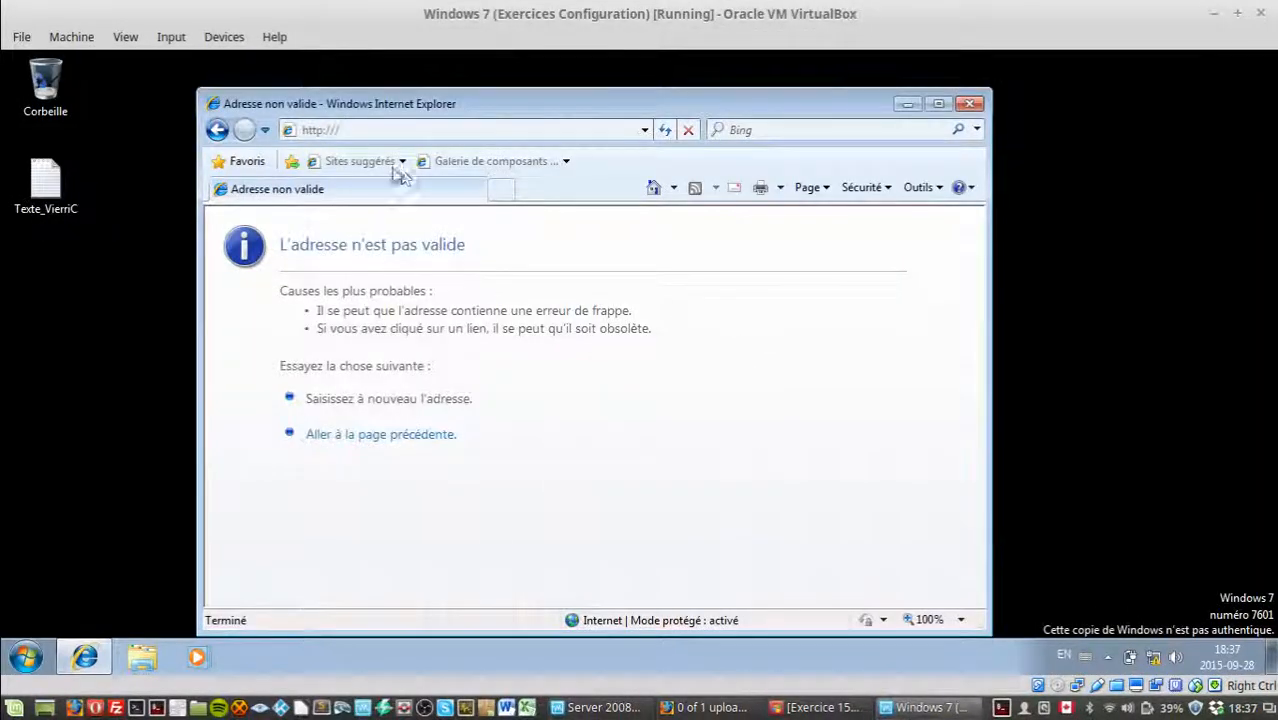
{"action": "left_click", "coordinate": [367, 124]}
{"action": "type", "text": "www.kian.lan"}
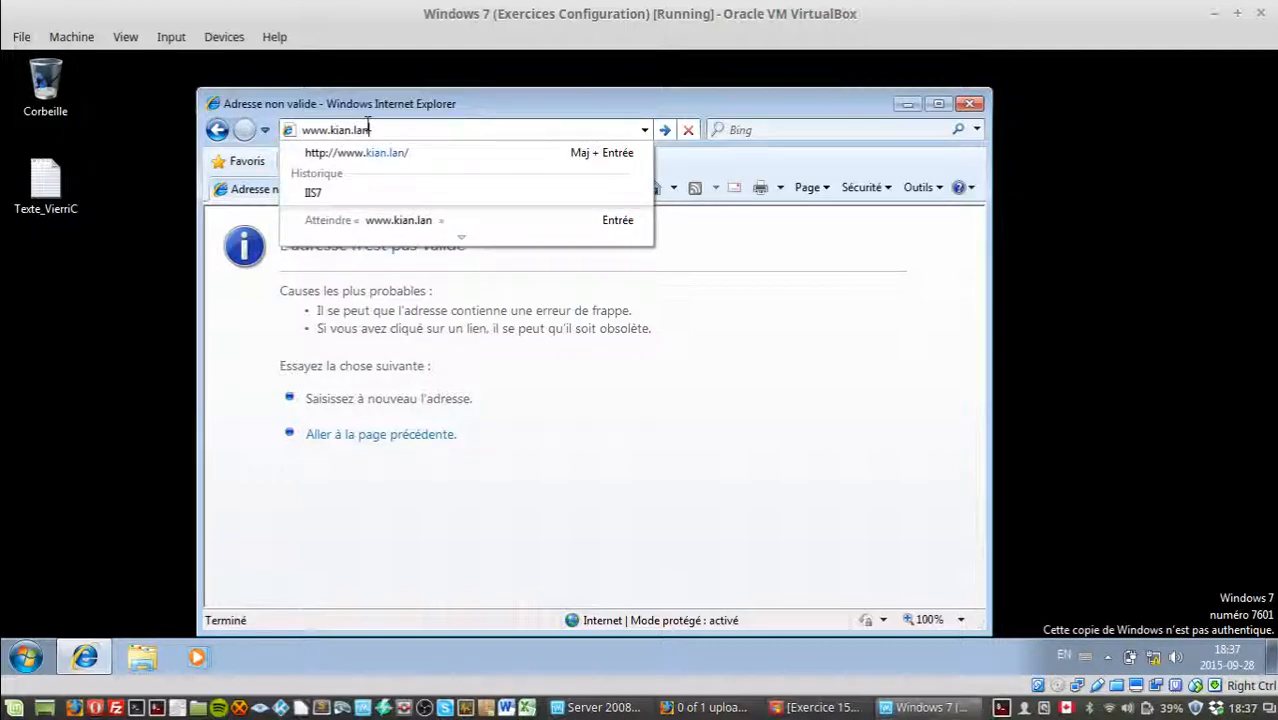
{"action": "key", "text": "Return"}
{"action": "left_click", "coordinate": [391, 129]}
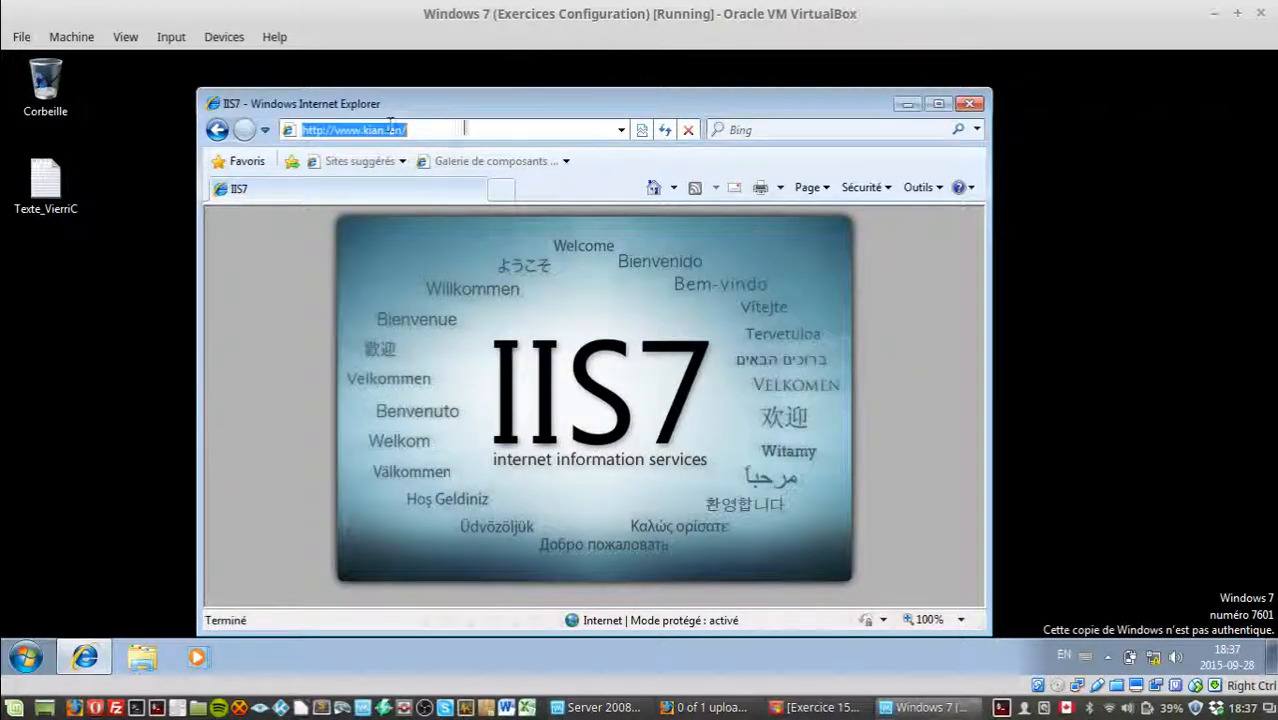
{"action": "type", "text": "www.kian.lan"}
{"action": "key", "text": "Return"}
{"action": "left_click", "coordinate": [490, 130]}
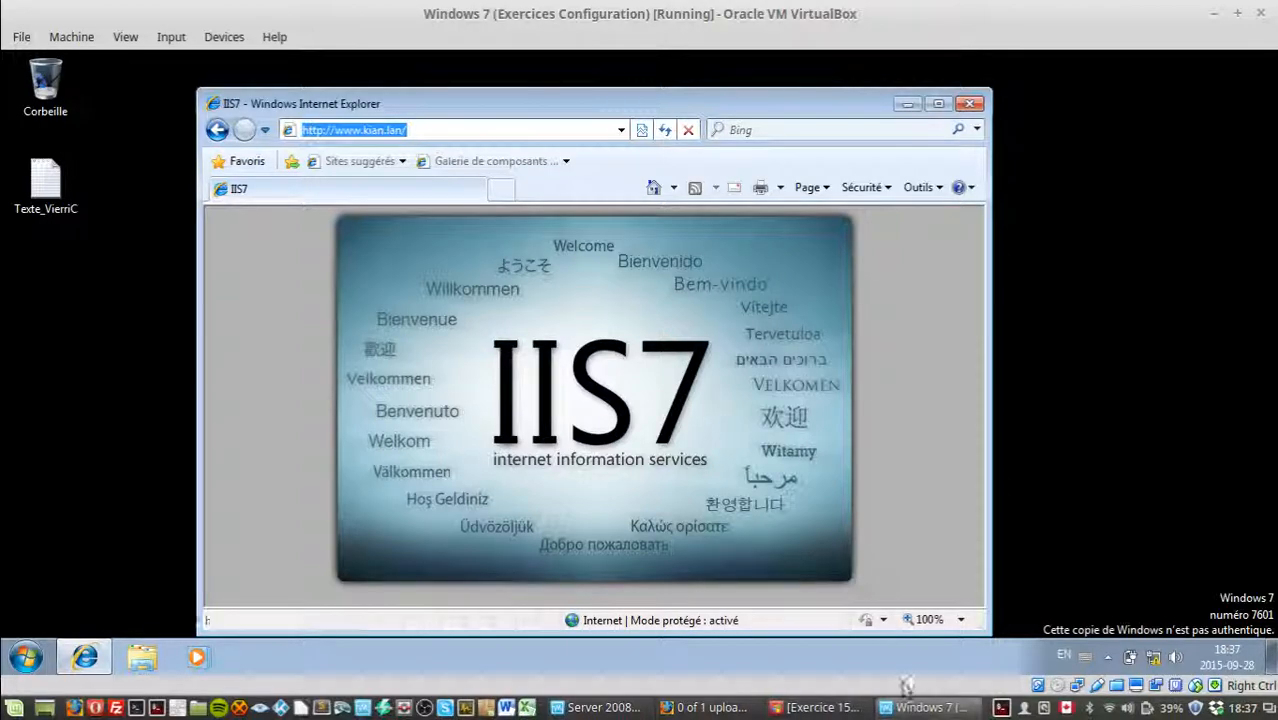
Back in the Server 2008 R2 virtual machine, open Internet Explorer at its start page and postpone its initial configuration.
{"action": "left_click", "coordinate": [605, 707]}
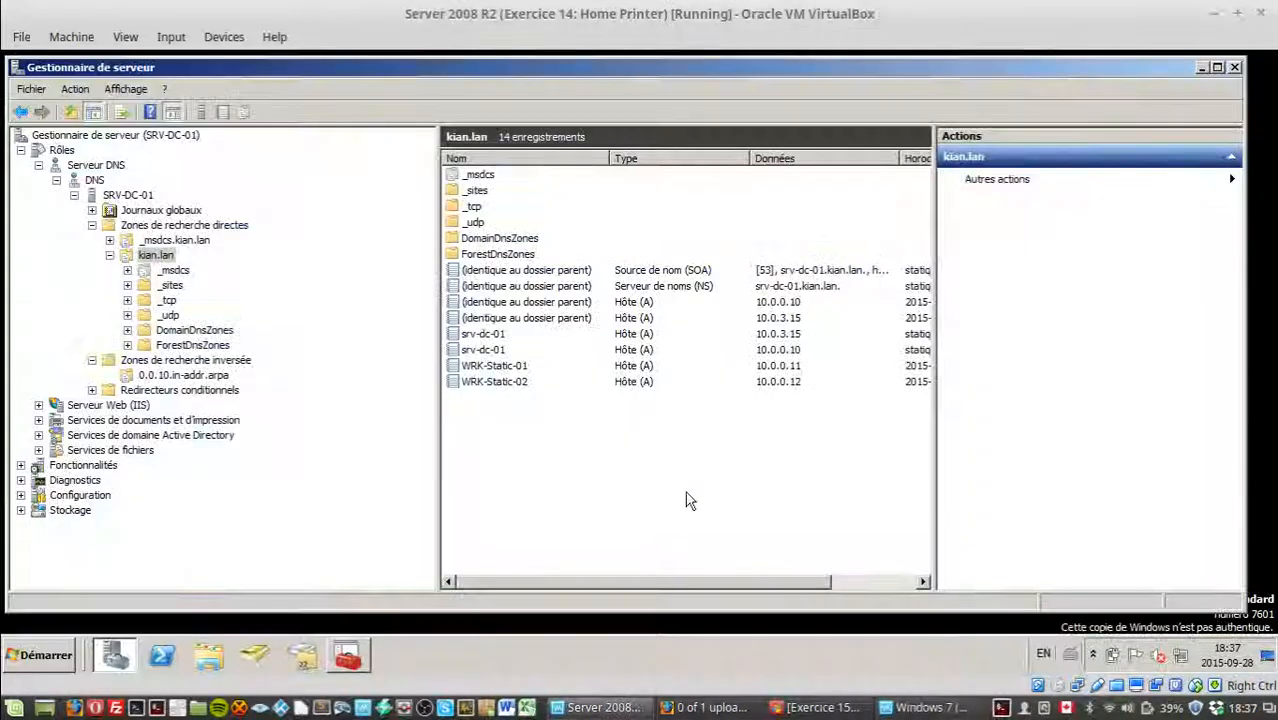
{"action": "right_click", "coordinate": [697, 488]}
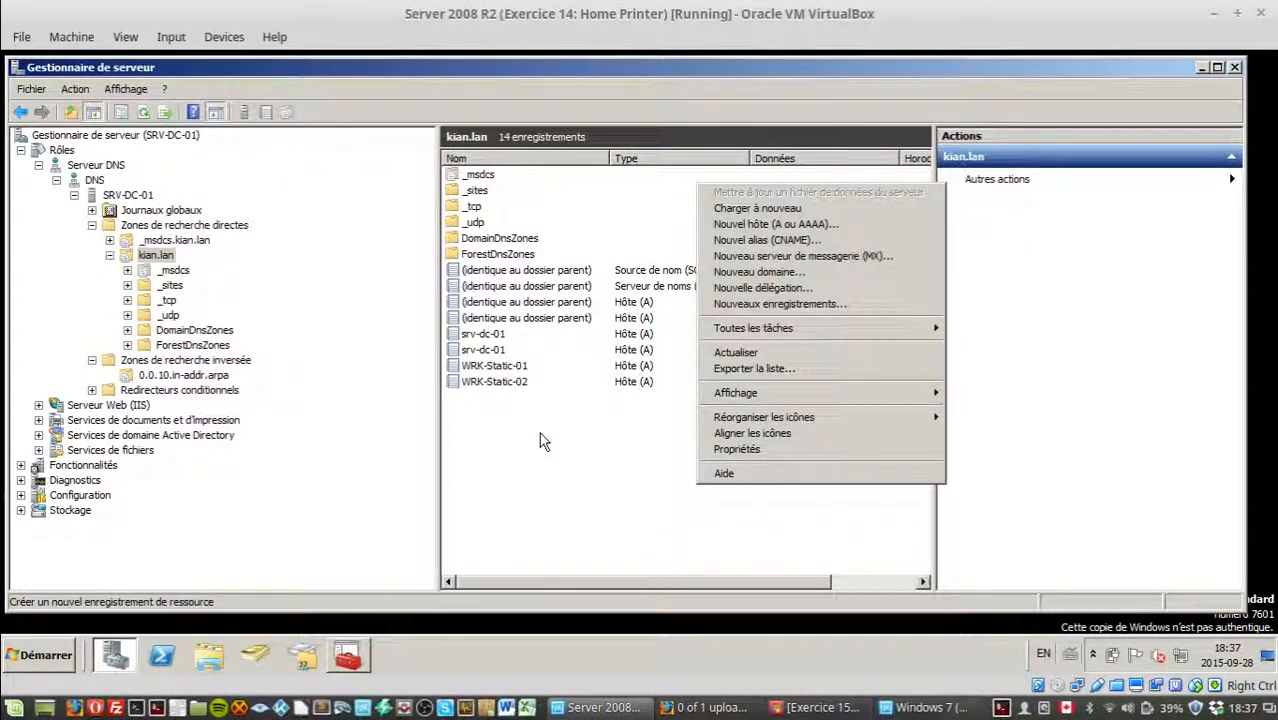
{"action": "left_click", "coordinate": [499, 442]}
{"action": "left_click", "coordinate": [37, 655]}
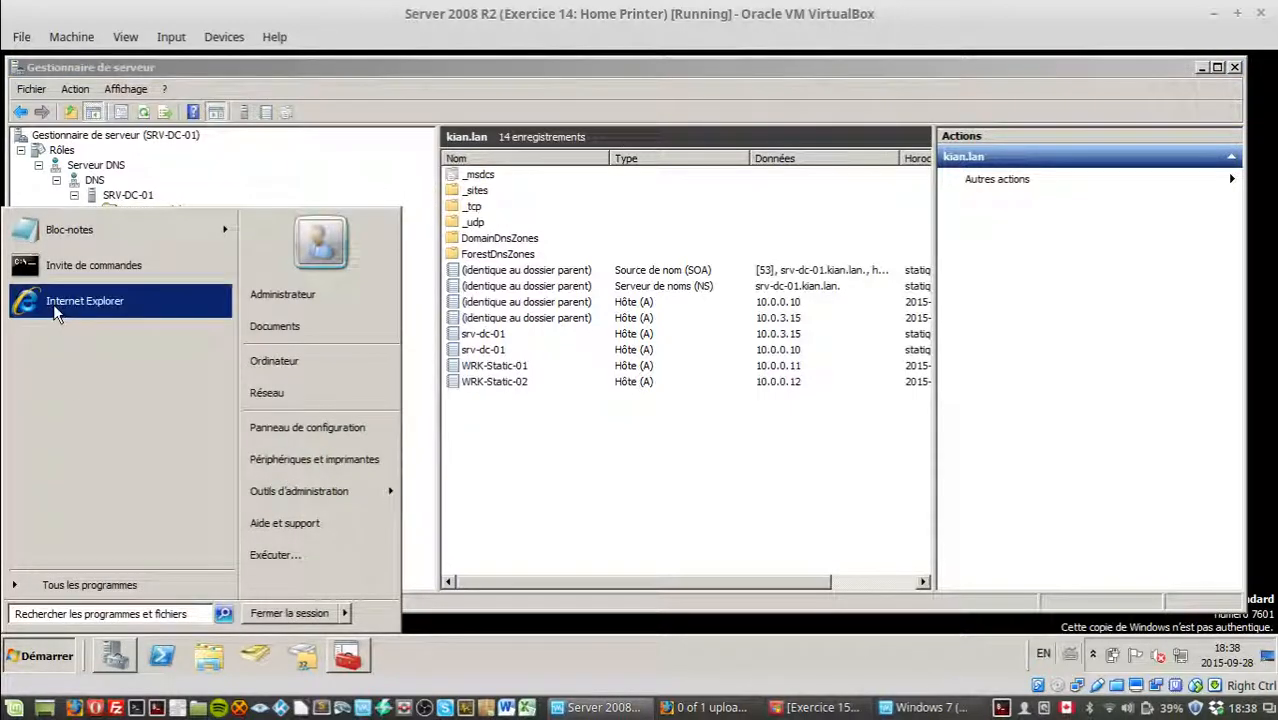
{"action": "left_click", "coordinate": [60, 305]}
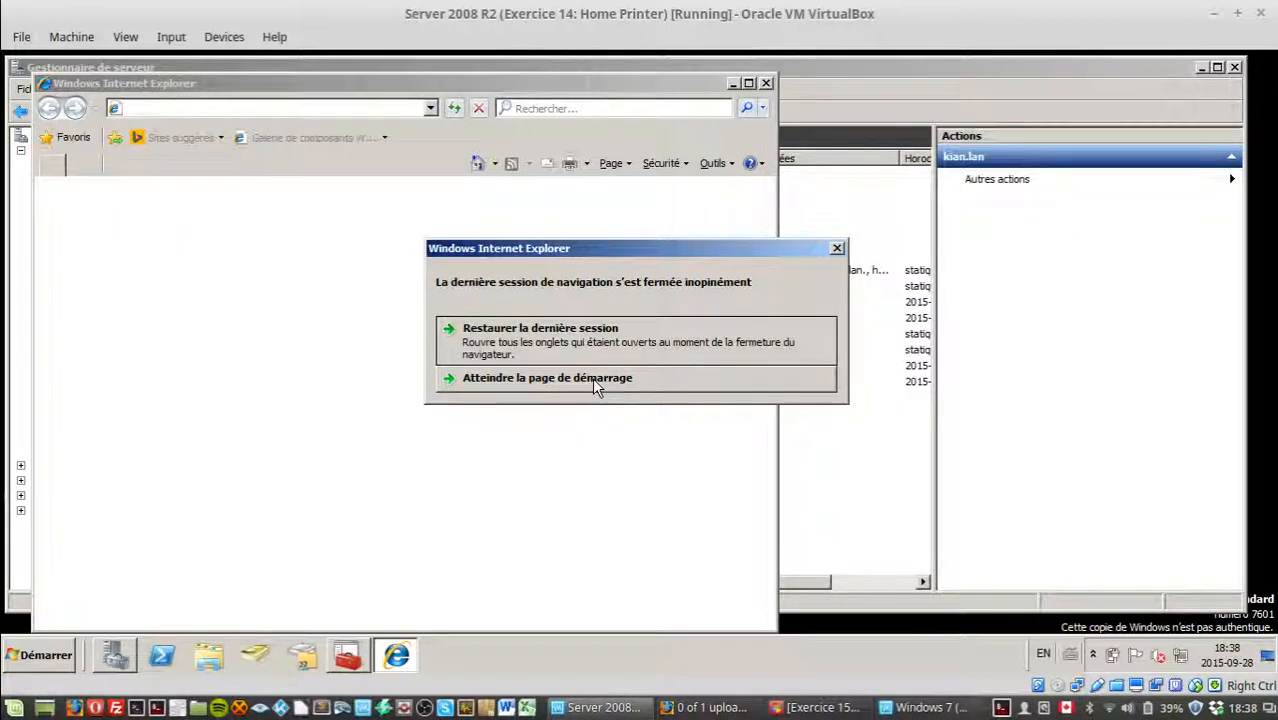
{"action": "left_click", "coordinate": [562, 383]}
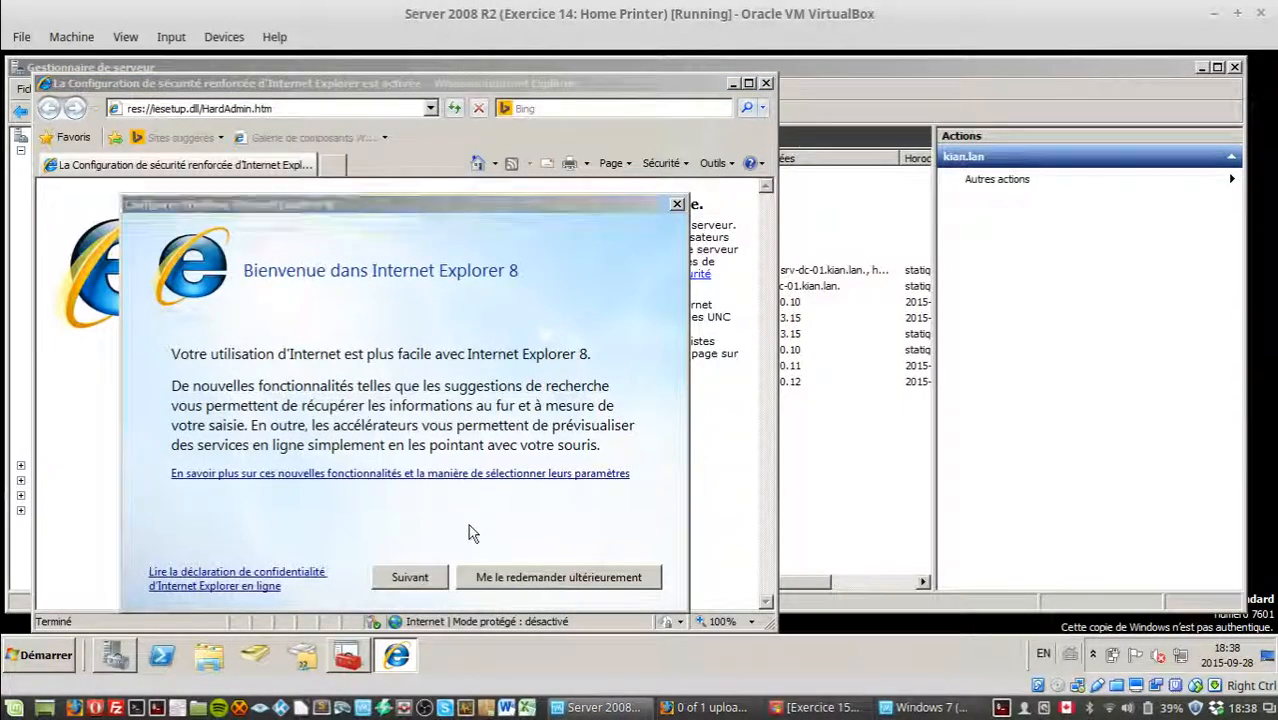
{"action": "left_click", "coordinate": [497, 577]}
{"action": "left_click", "coordinate": [287, 109]}
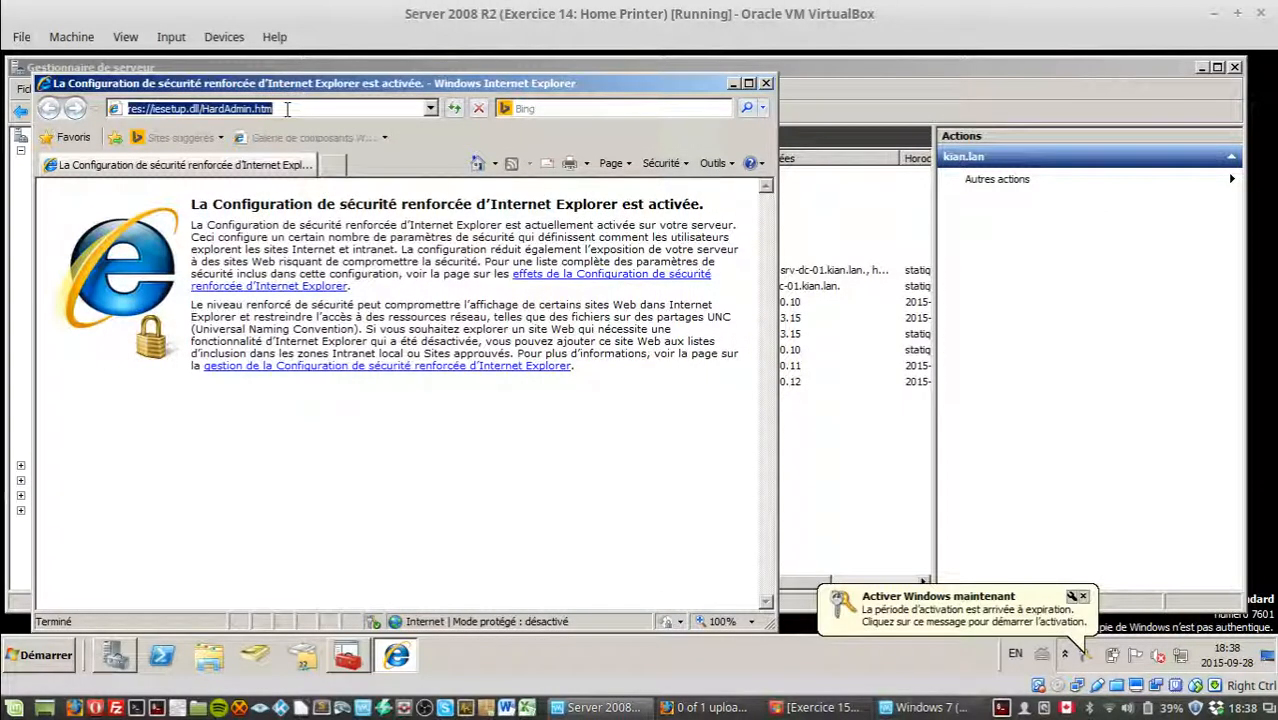
{"action": "type", "text": "www.kian.l"}
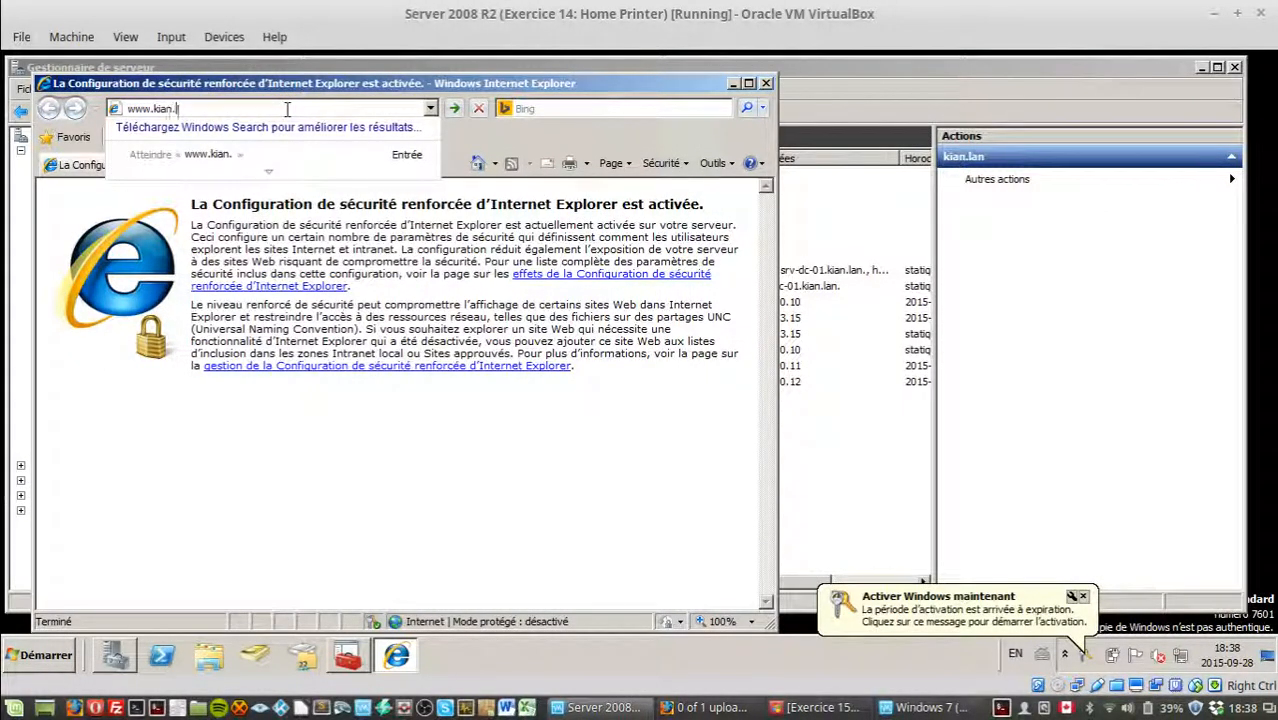
{"action": "type", "text": "an"}
{"action": "key", "text": "Return"}
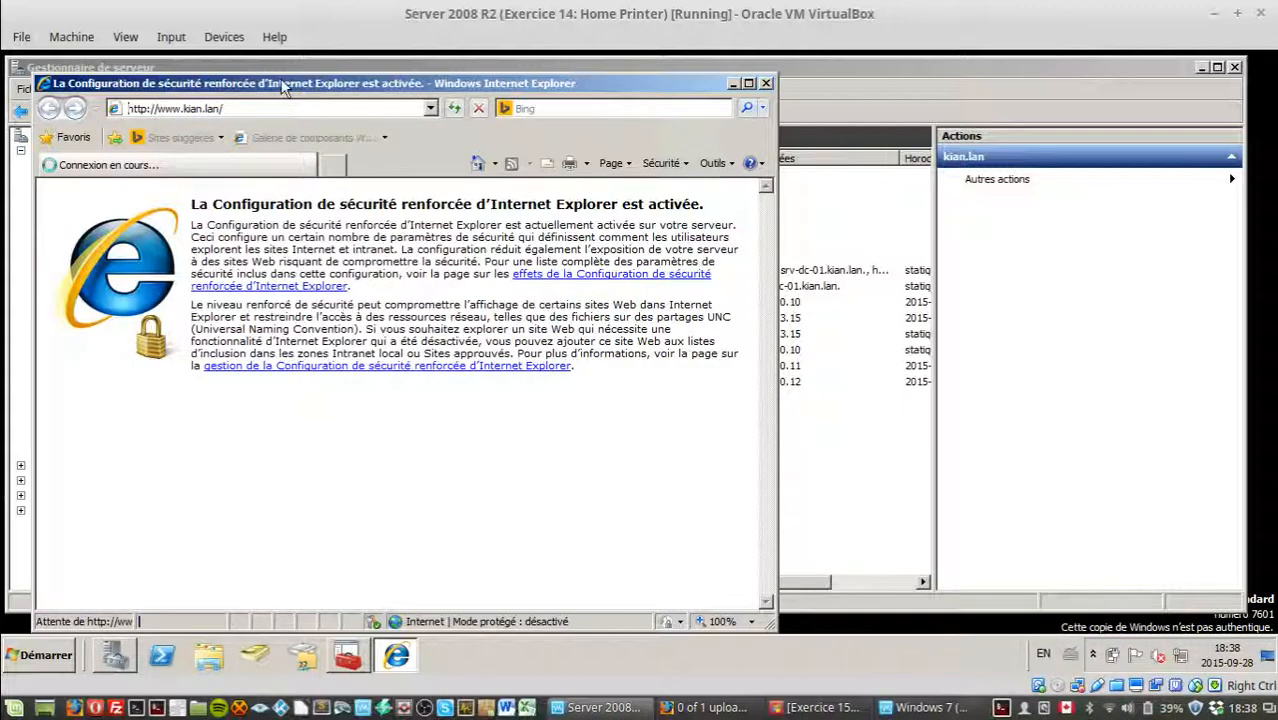
{"action": "left_click_drag", "start_coordinate": [282, 86], "coordinate": [284, 68]}
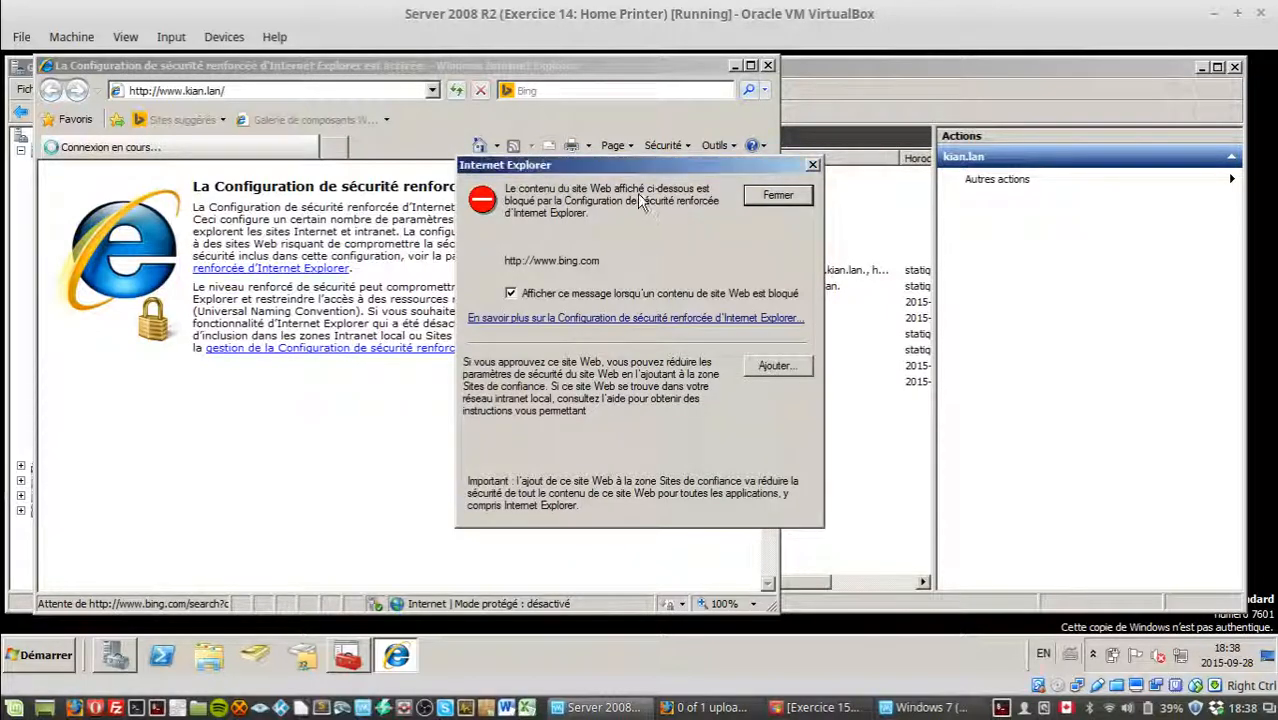
{"action": "left_click", "coordinate": [799, 194]}
{"action": "left_click", "coordinate": [800, 197]}
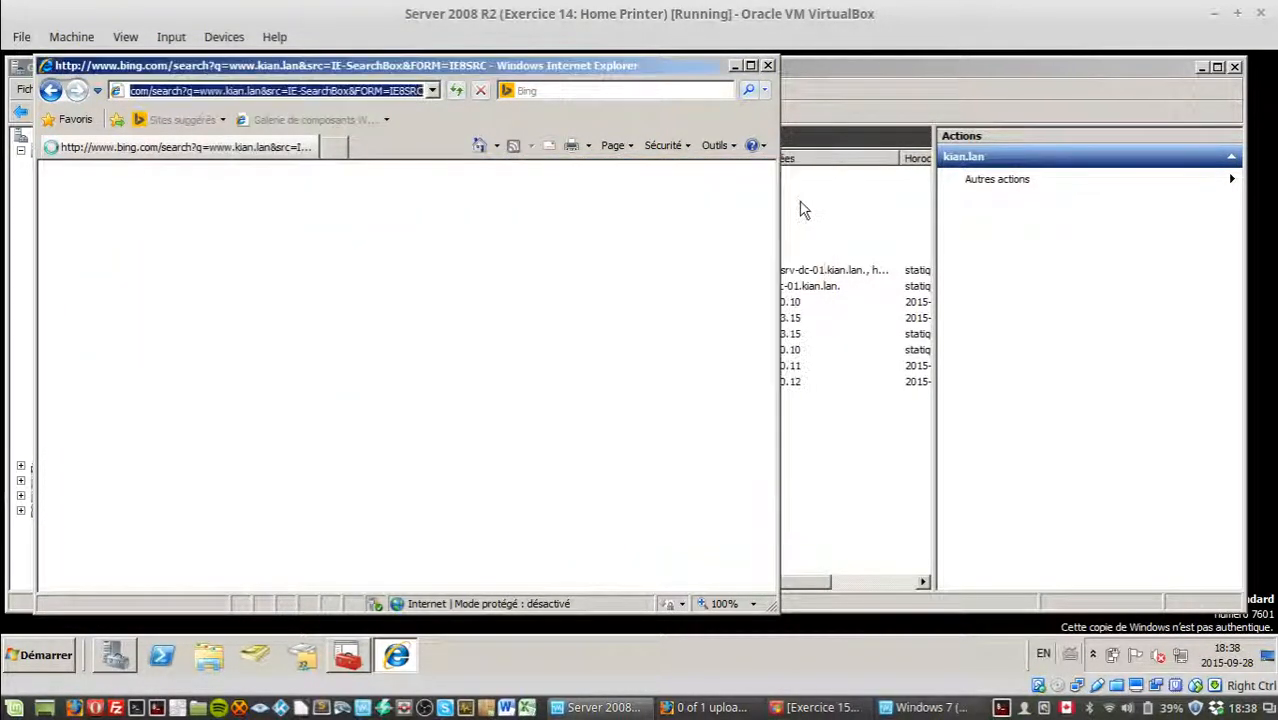
Replace the Bing search results tab with a new blank tab.
{"action": "left_click", "coordinate": [270, 90]}
{"action": "type", "text": "www"}
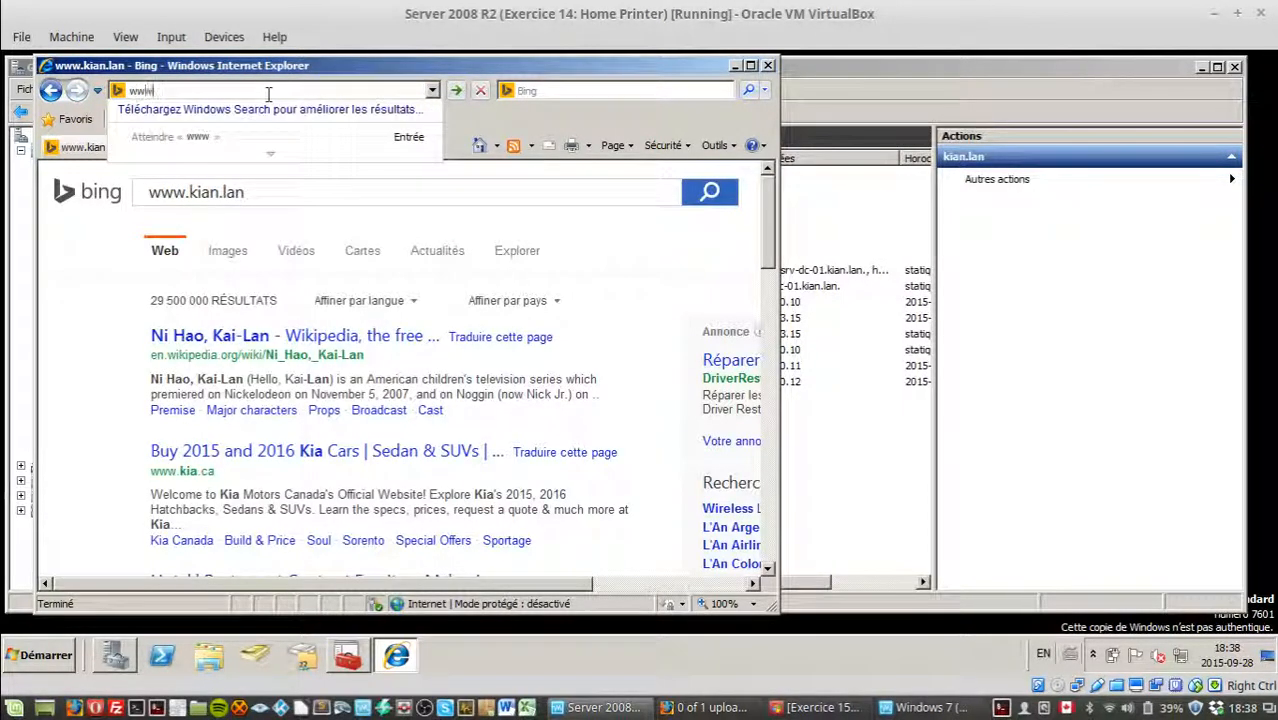
{"action": "key", "text": "BackSpace"}
{"action": "key", "text": "BackSpace"}
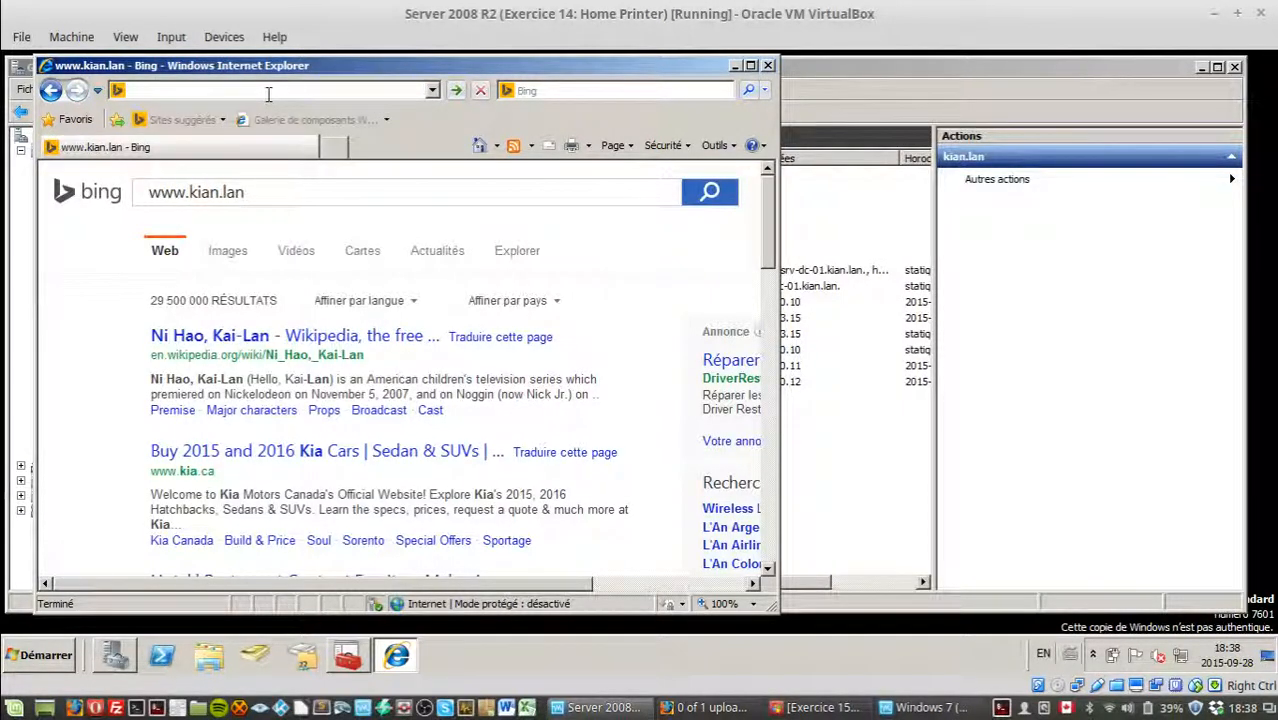
{"action": "left_click", "coordinate": [335, 156]}
{"action": "left_click", "coordinate": [228, 148]}
{"action": "left_click", "coordinate": [233, 147]}
{"action": "left_click", "coordinate": [235, 88]}
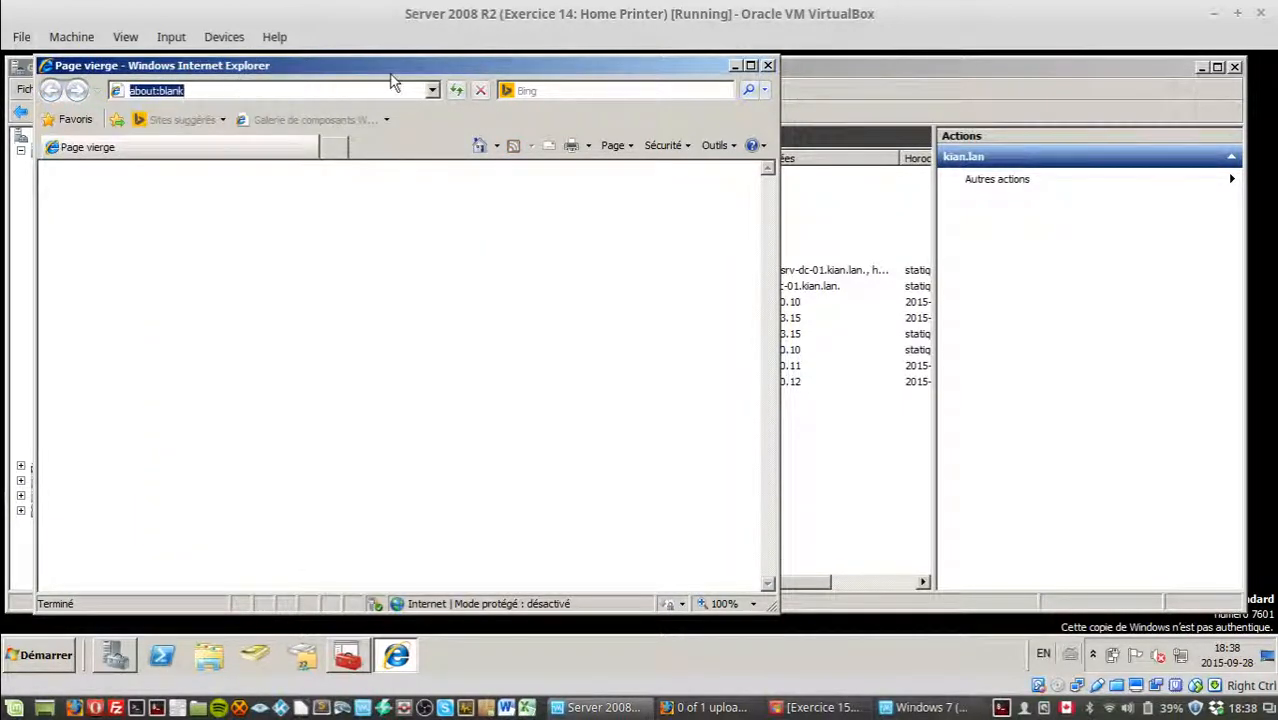
{"action": "type", "text": "http:"}
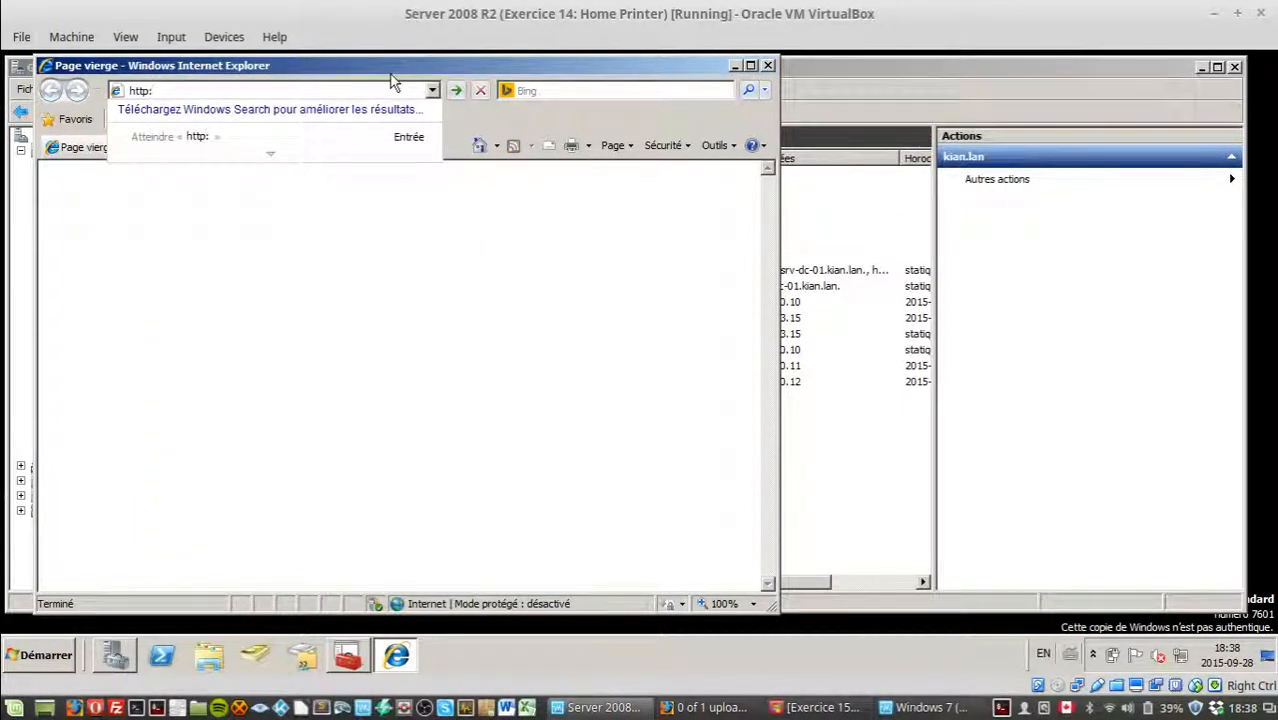
{"action": "type", "text": "//www."}
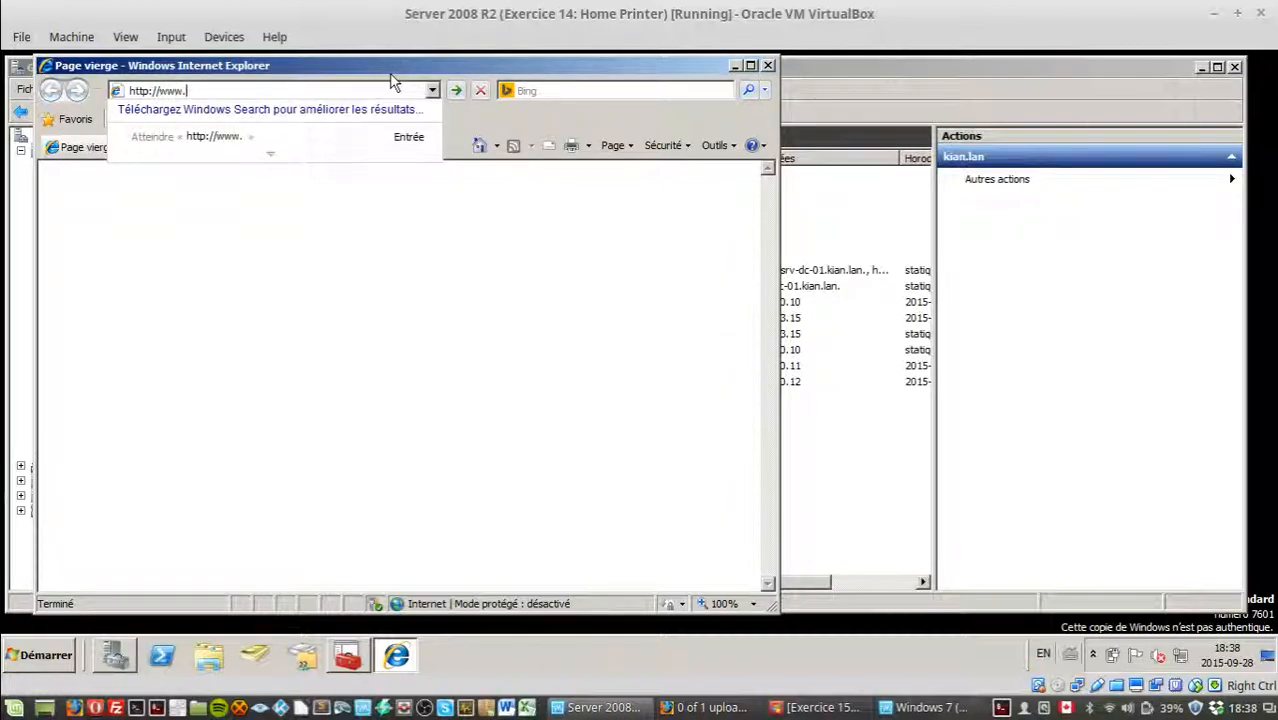
{"action": "type", "text": "kian.lan"}
{"action": "key", "text": "Return"}
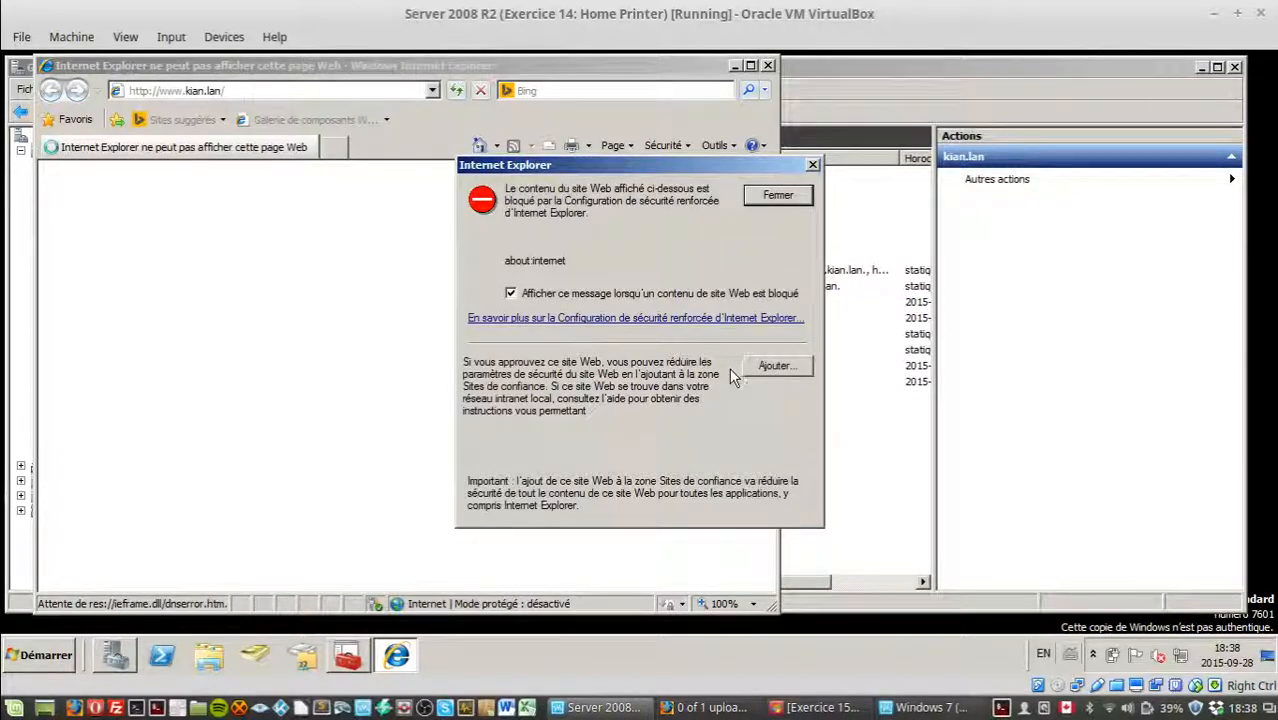
{"action": "left_click", "coordinate": [778, 366]}
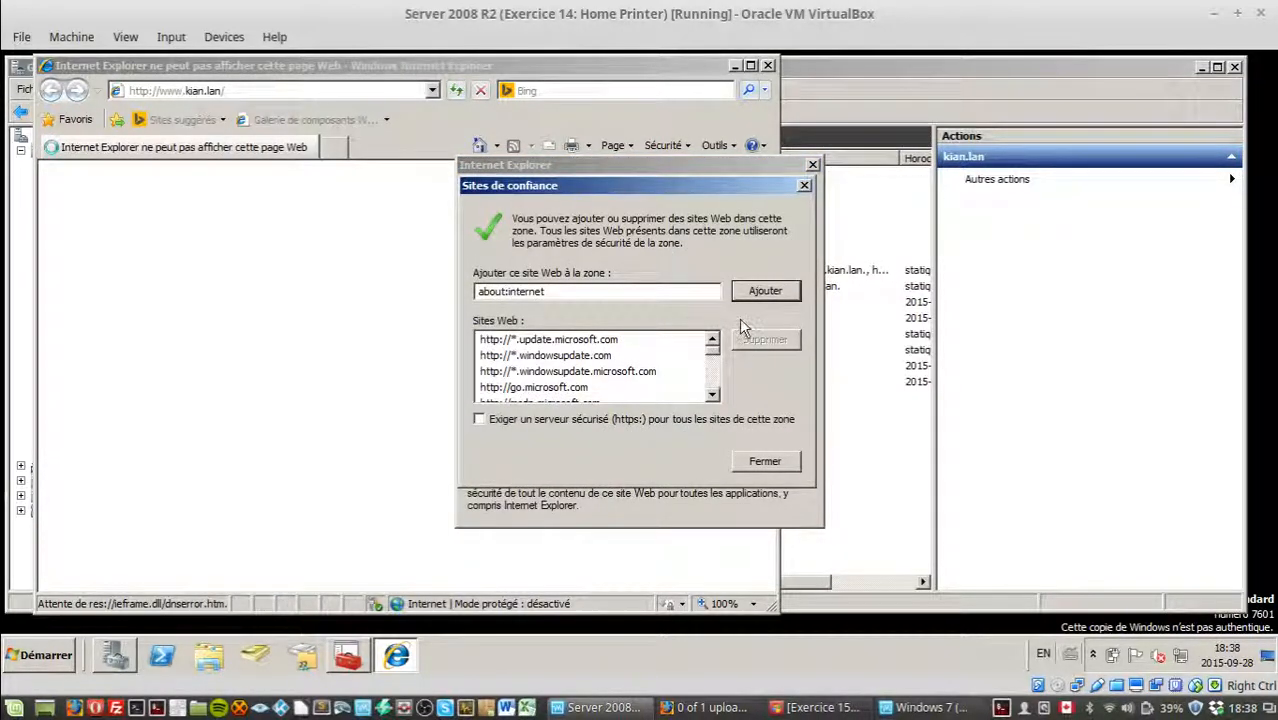
{"action": "left_click", "coordinate": [758, 292]}
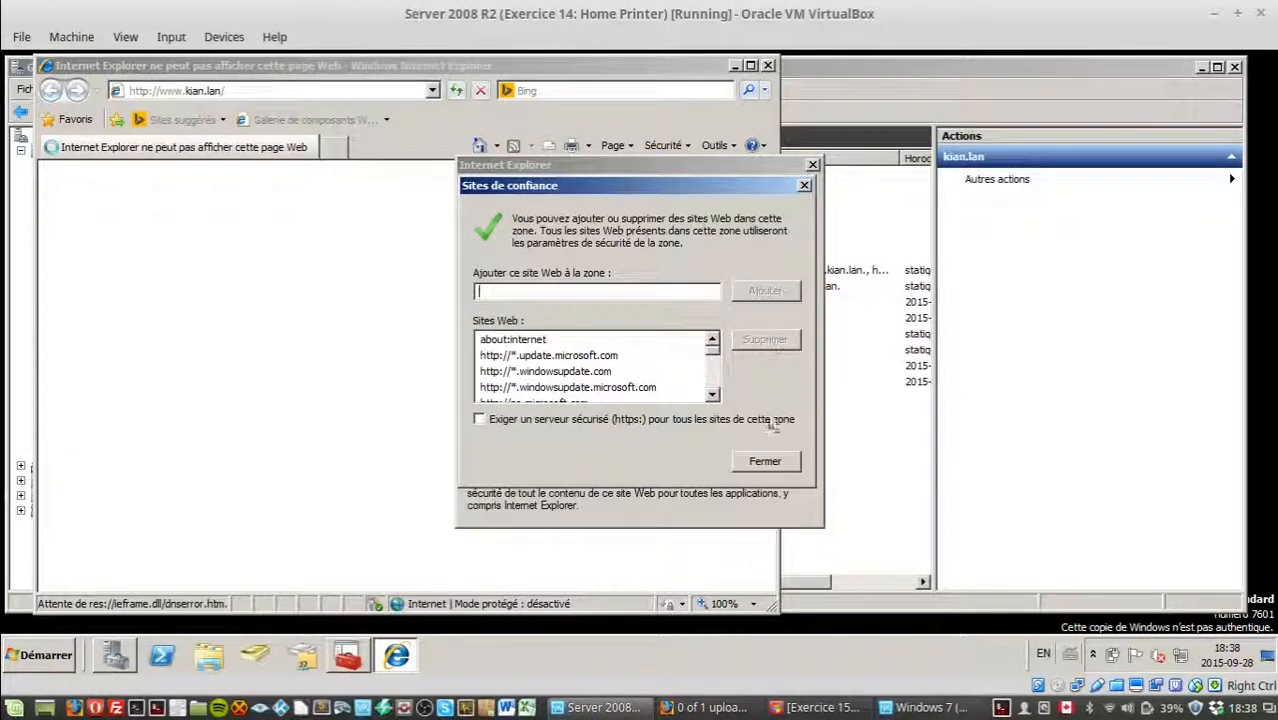
{"action": "left_click", "coordinate": [764, 461]}
{"action": "left_click", "coordinate": [322, 90]}
{"action": "key", "text": "Return"}
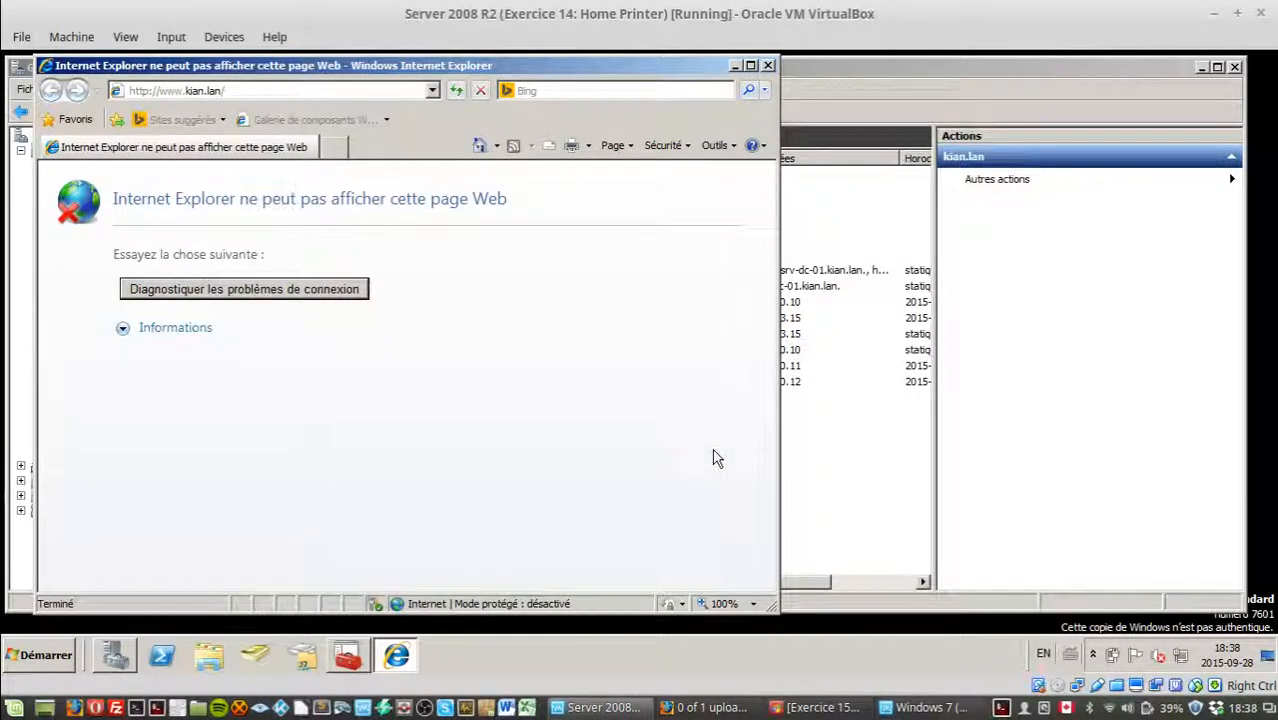
Start a new alias (CNAME) record named www in the kian.lan zone of Server Manager.
{"action": "left_click", "coordinate": [800, 467]}
{"action": "right_click", "coordinate": [800, 467]}
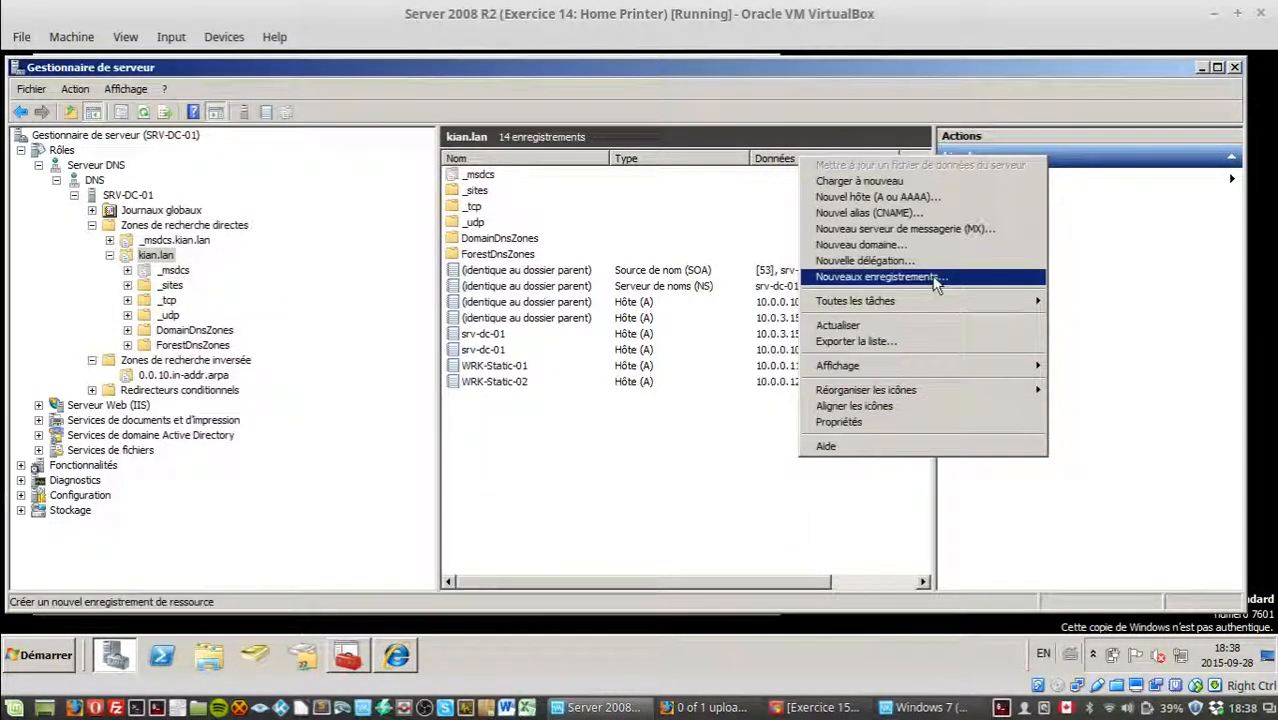
{"action": "left_click", "coordinate": [918, 213]}
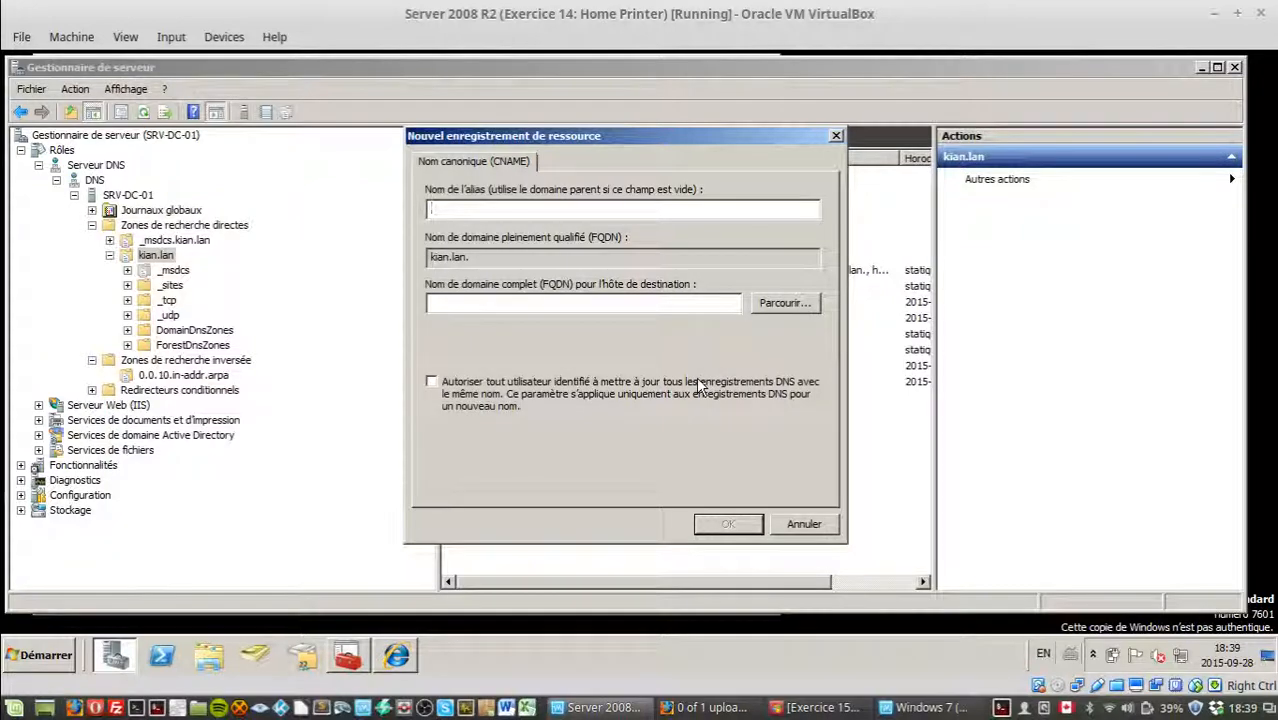
{"action": "type", "text": "www"}
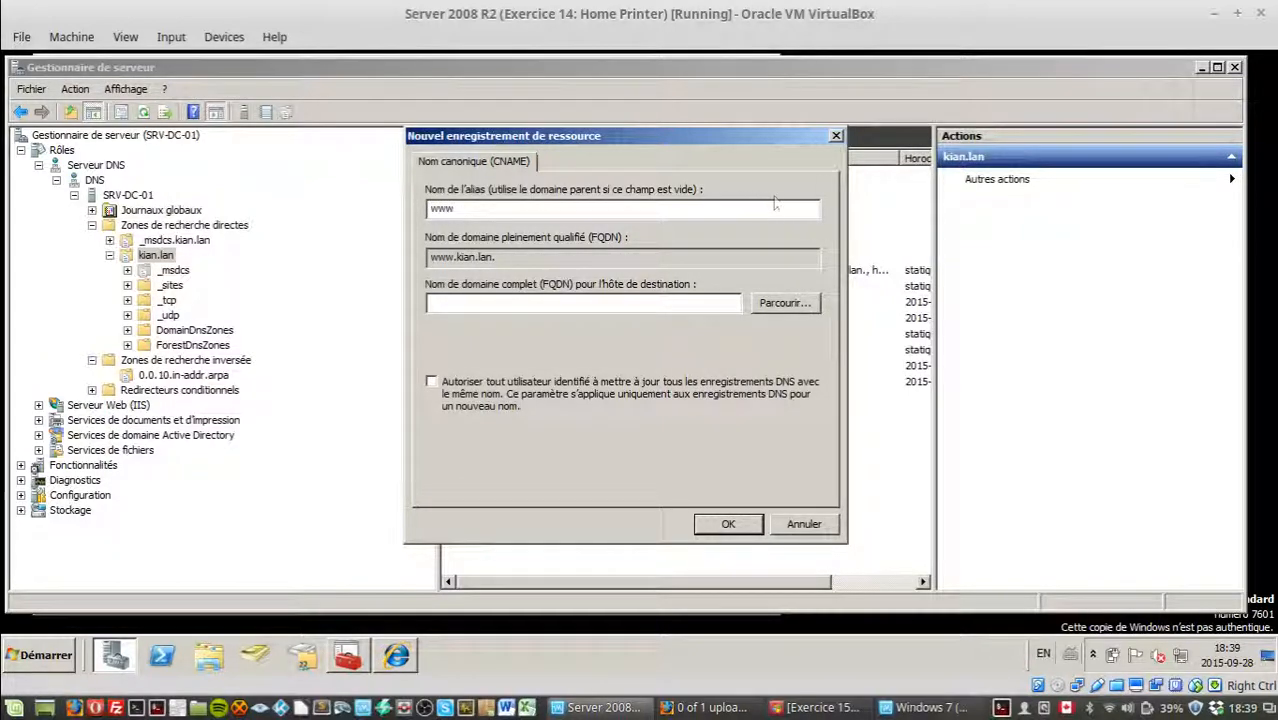
Browse SRV-DC-01's kian.lan forward zone for the srv-dc-01 host record at 10.0.0.10 as the alias target and create the record.
{"action": "left_click", "coordinate": [772, 304]}
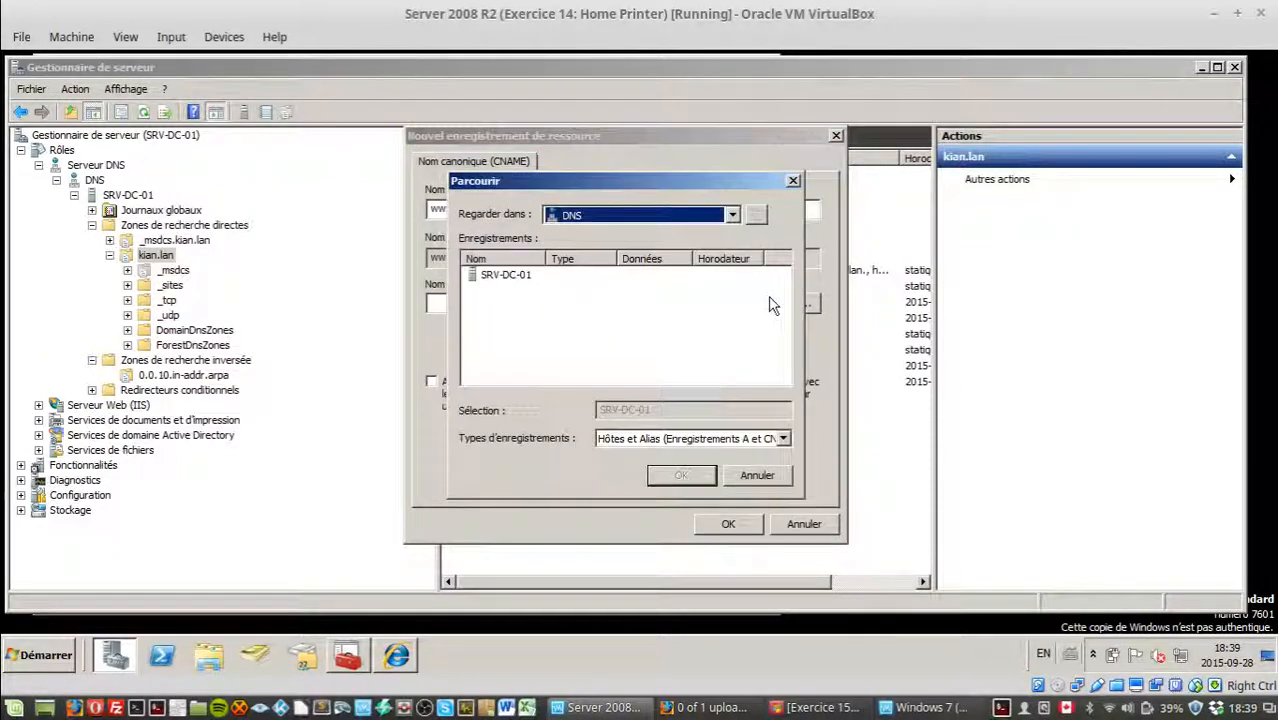
{"action": "double_click", "coordinate": [524, 276]}
{"action": "double_click", "coordinate": [510, 276]}
{"action": "double_click", "coordinate": [512, 292]}
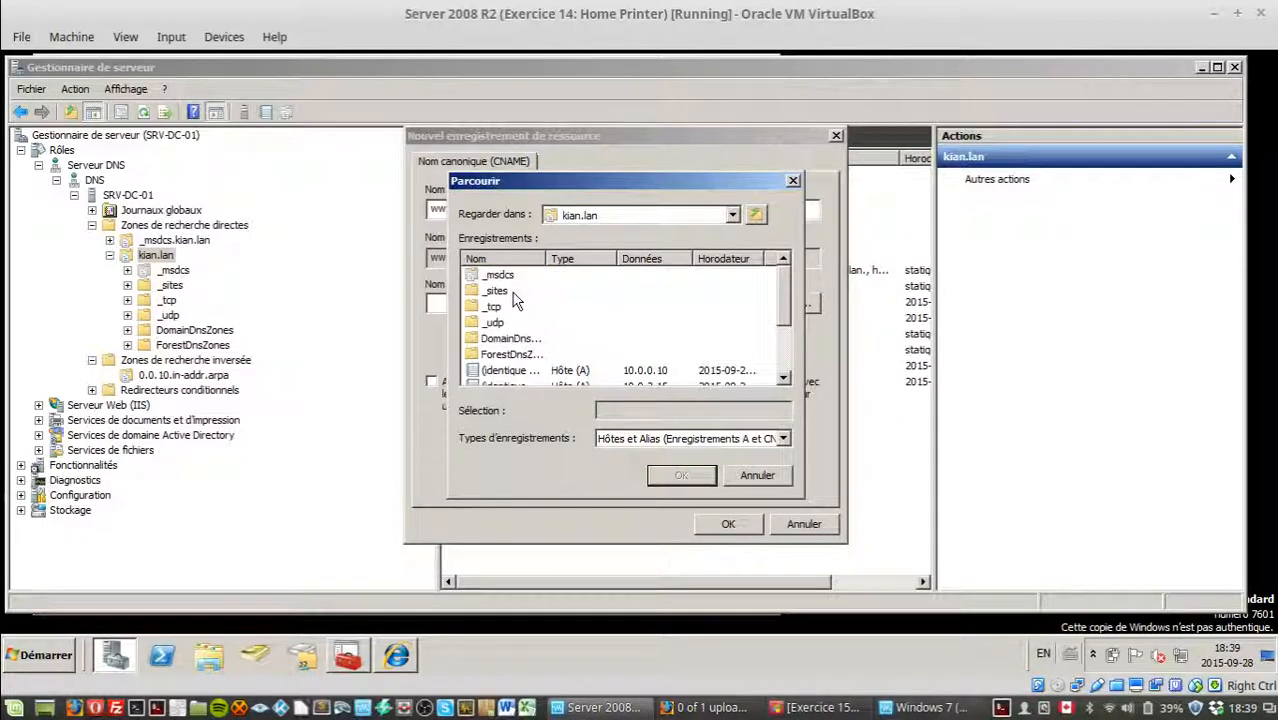
{"action": "scroll", "coordinate": [515, 346], "scroll_direction": "down", "scroll_amount": 2}
{"action": "left_click", "coordinate": [505, 338]}
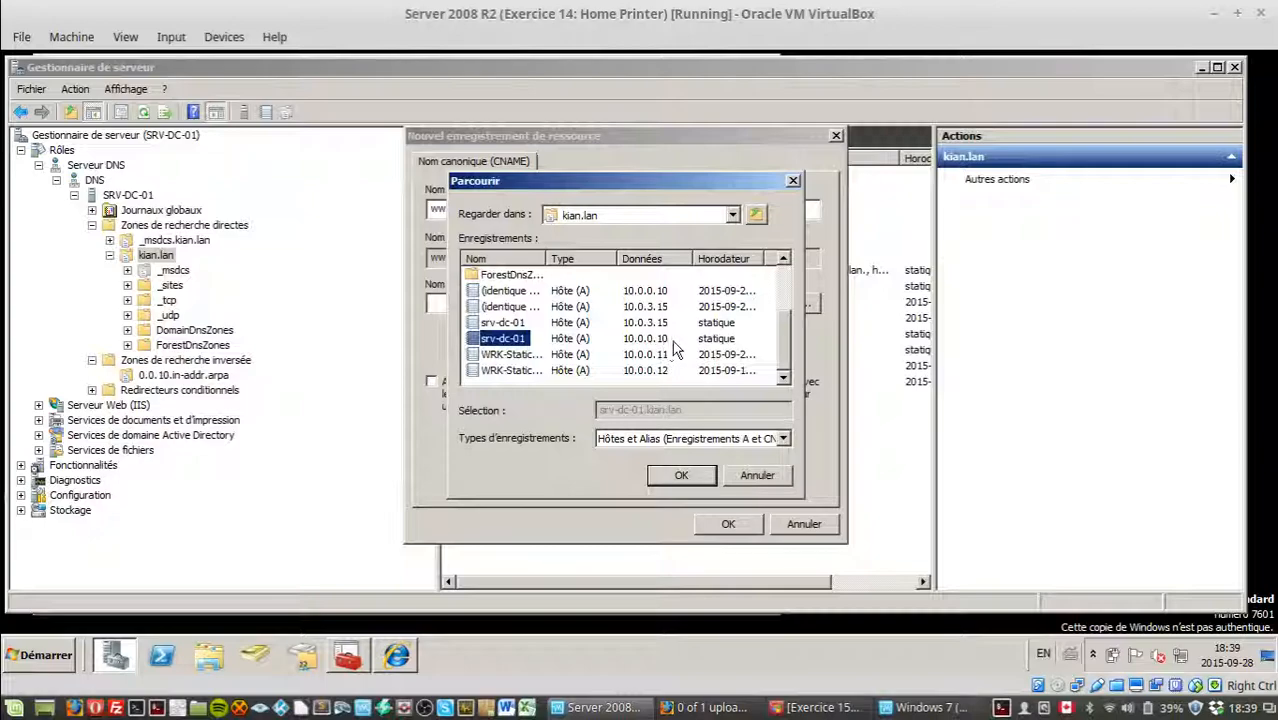
{"action": "left_click", "coordinate": [678, 478]}
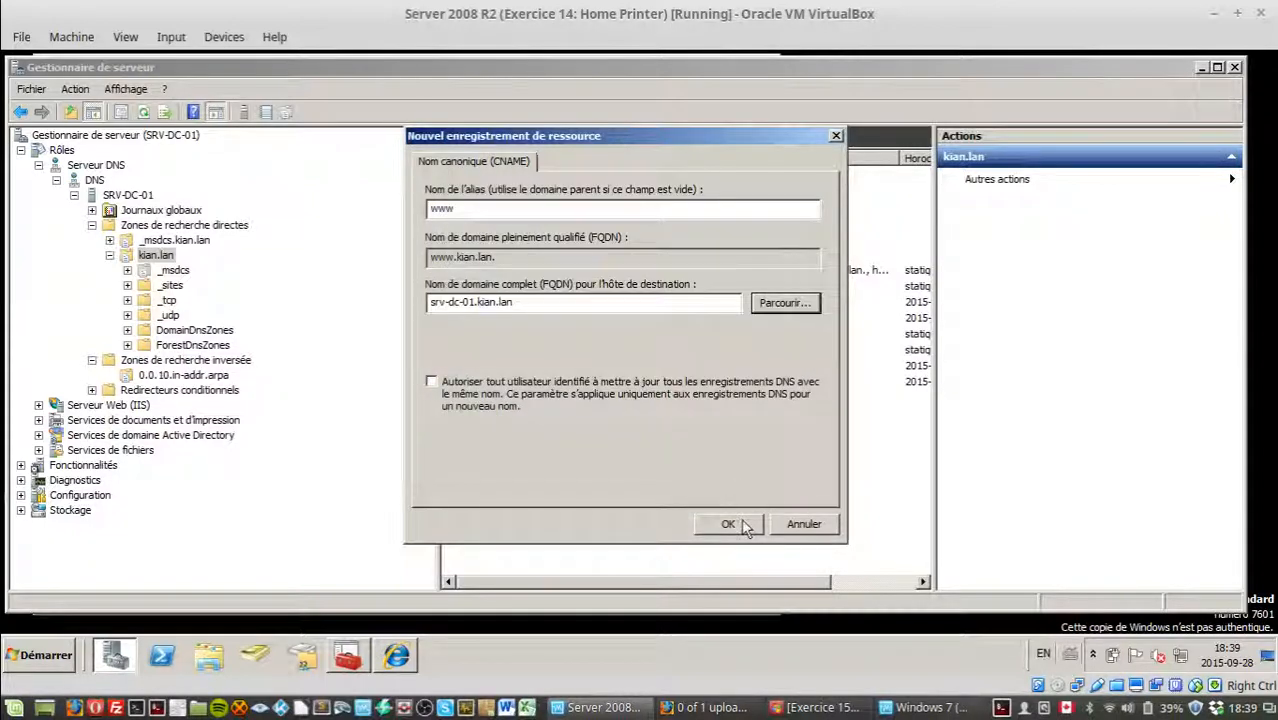
{"action": "left_click", "coordinate": [741, 522]}
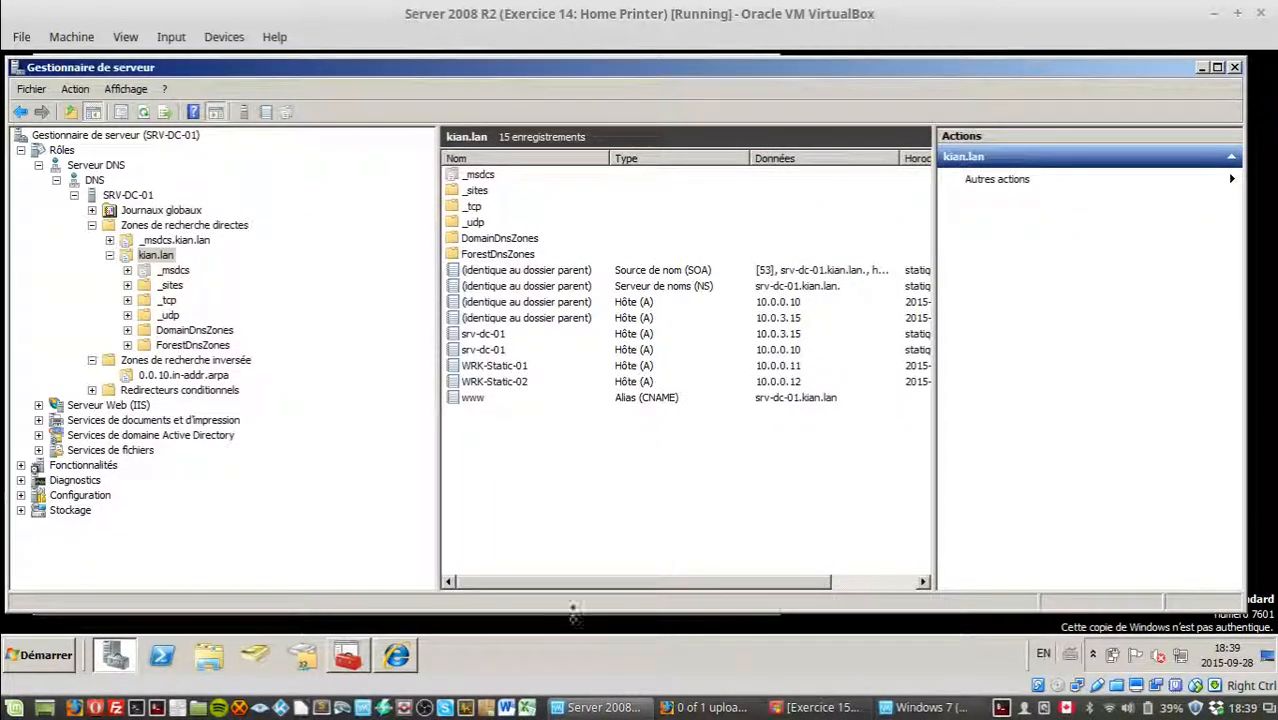
{"action": "left_click", "coordinate": [398, 655]}
{"action": "key", "text": "F5"}
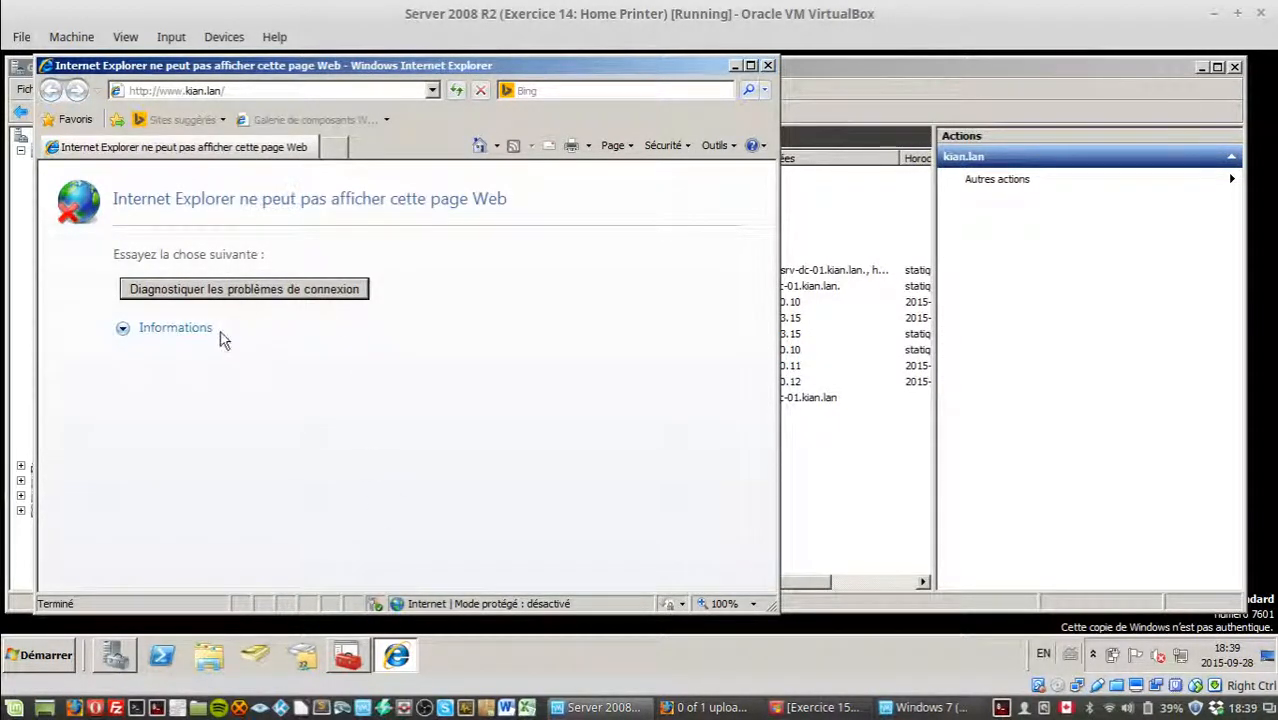
{"action": "left_click", "coordinate": [168, 332]}
{"action": "scroll", "coordinate": [240, 336], "scroll_direction": "down", "scroll_amount": 3}
{"action": "scroll", "coordinate": [345, 334], "scroll_direction": "up", "scroll_amount": 3}
{"action": "left_click_drag", "start_coordinate": [224, 421], "coordinate": [410, 426]}
{"action": "left_click", "coordinate": [409, 425]}
{"action": "key", "text": "F5"}
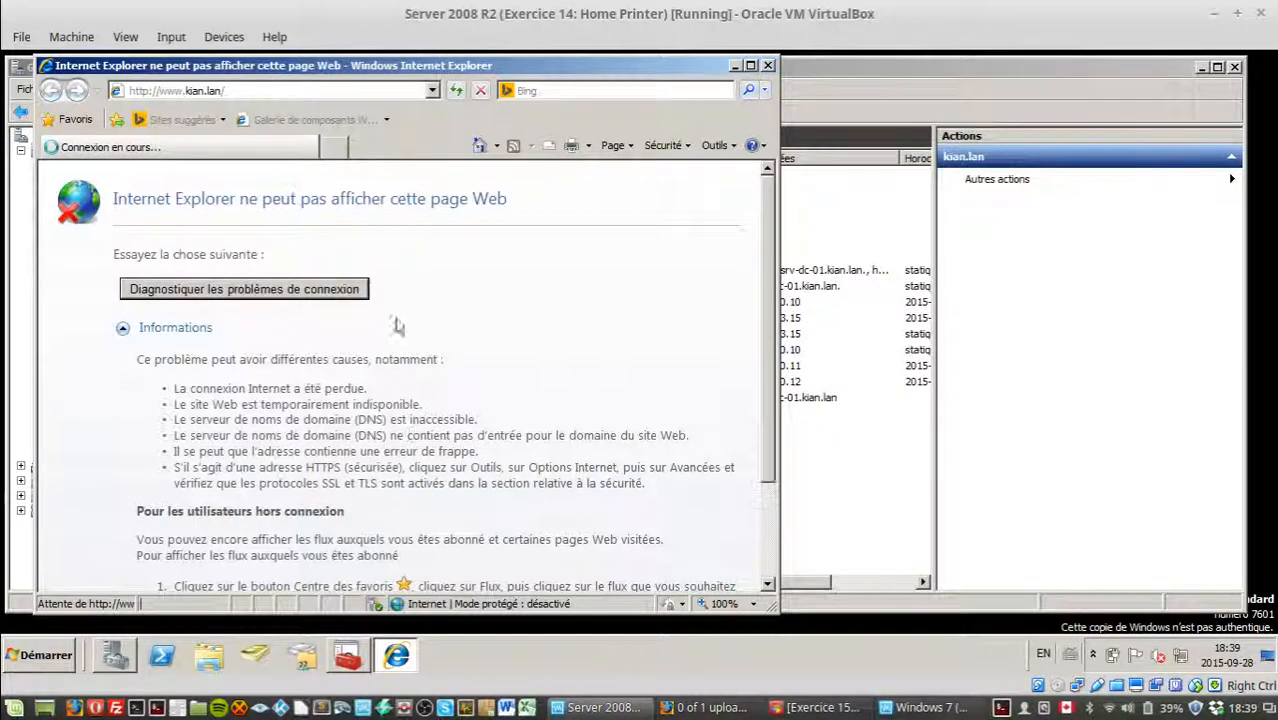
{"action": "left_click", "coordinate": [337, 150]}
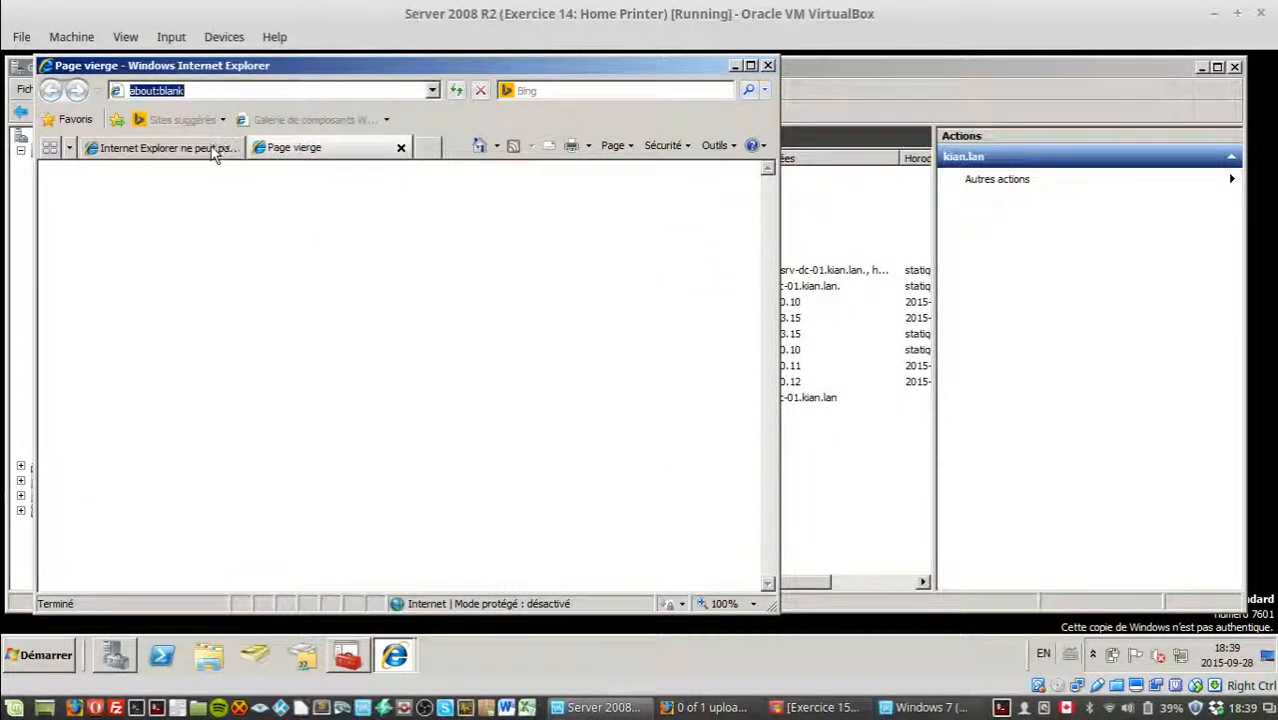
{"action": "left_click", "coordinate": [200, 147]}
{"action": "left_click", "coordinate": [237, 147]}
{"action": "left_click", "coordinate": [238, 91]}
{"action": "type", "text": "www.kian.lan"}
{"action": "key", "text": "Return"}
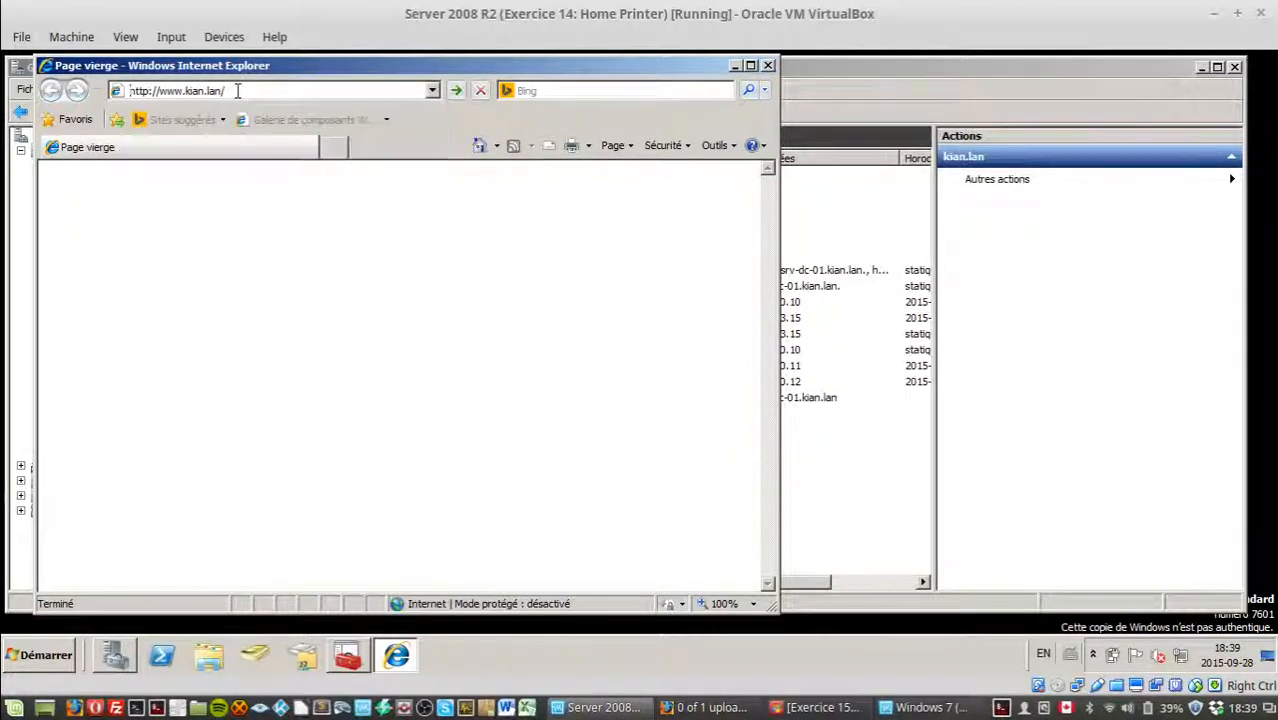
{"action": "left_click", "coordinate": [238, 91]}
{"action": "key", "text": "BackSpace"}
{"action": "type", "text": "."}
{"action": "key", "text": "Return"}
{"action": "left_click", "coordinate": [238, 91]}
{"action": "key", "text": "BackSpace"}
{"action": "key", "text": "BackSpace"}
{"action": "key", "text": "Return"}
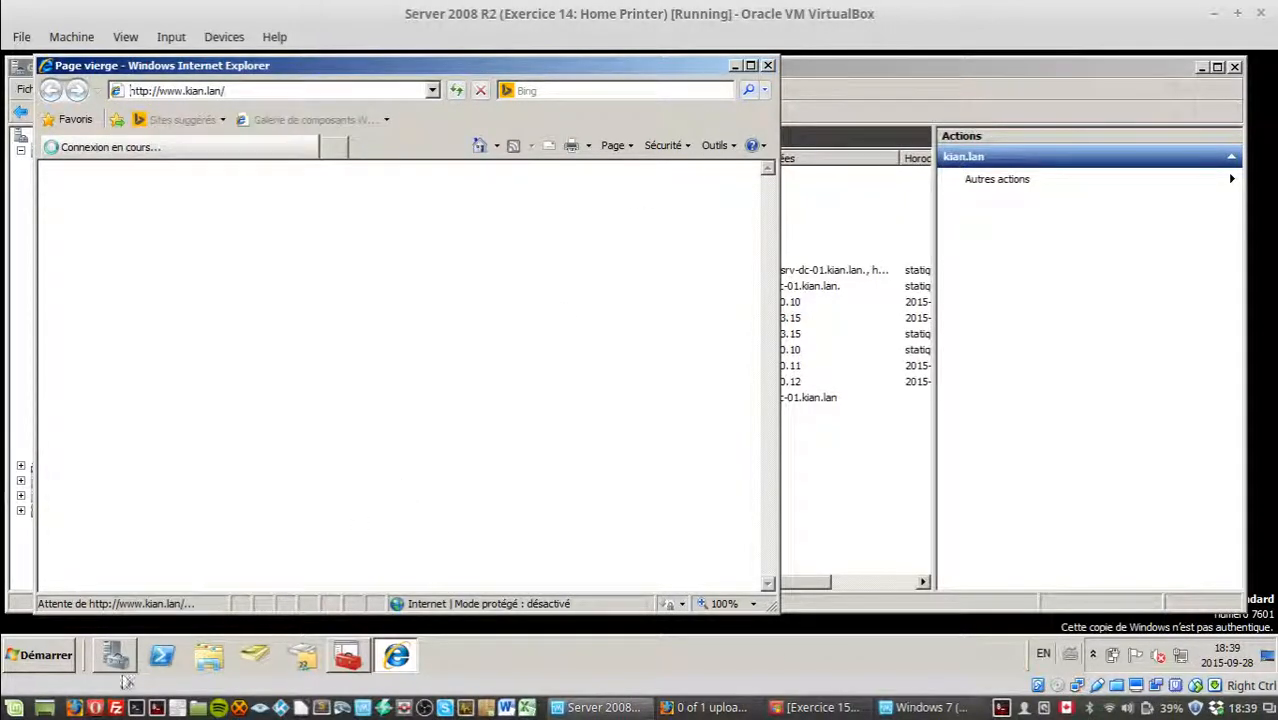
{"action": "left_click", "coordinate": [45, 652]}
{"action": "left_click", "coordinate": [95, 263]}
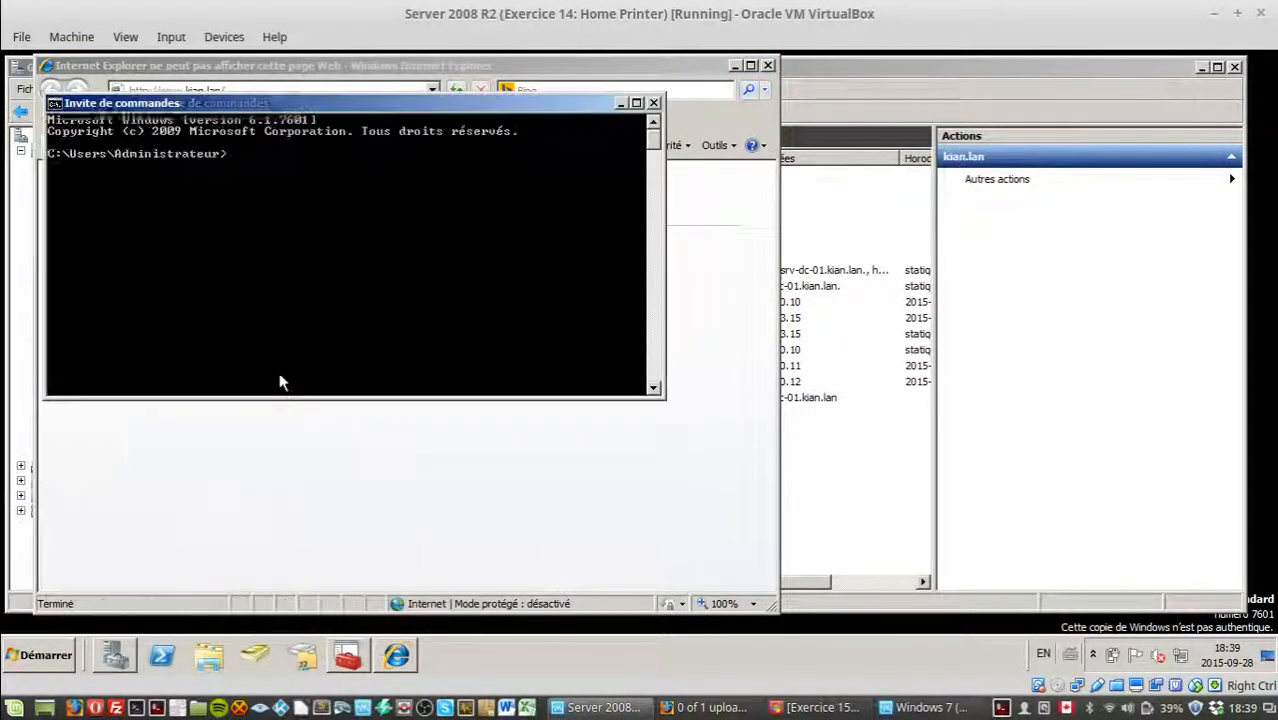
{"action": "type", "text": "ping "}
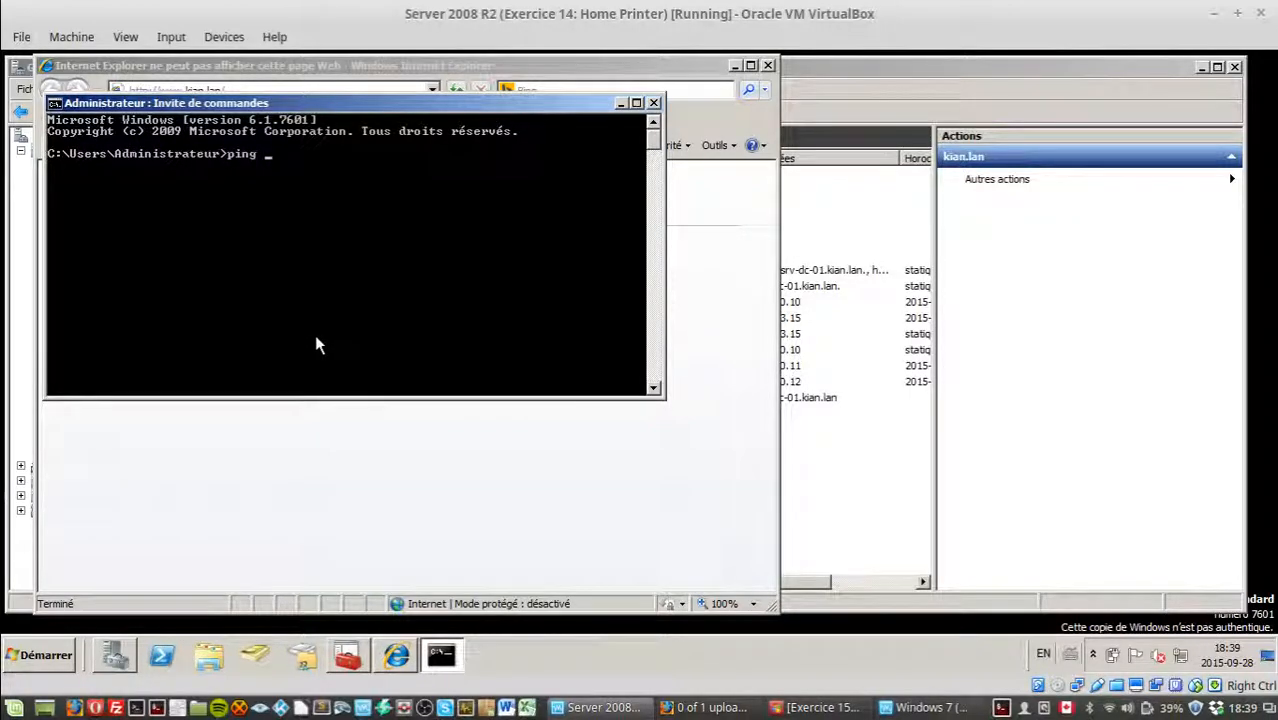
{"action": "type", "text": "www.kian.lan"}
{"action": "key", "text": "Return"}
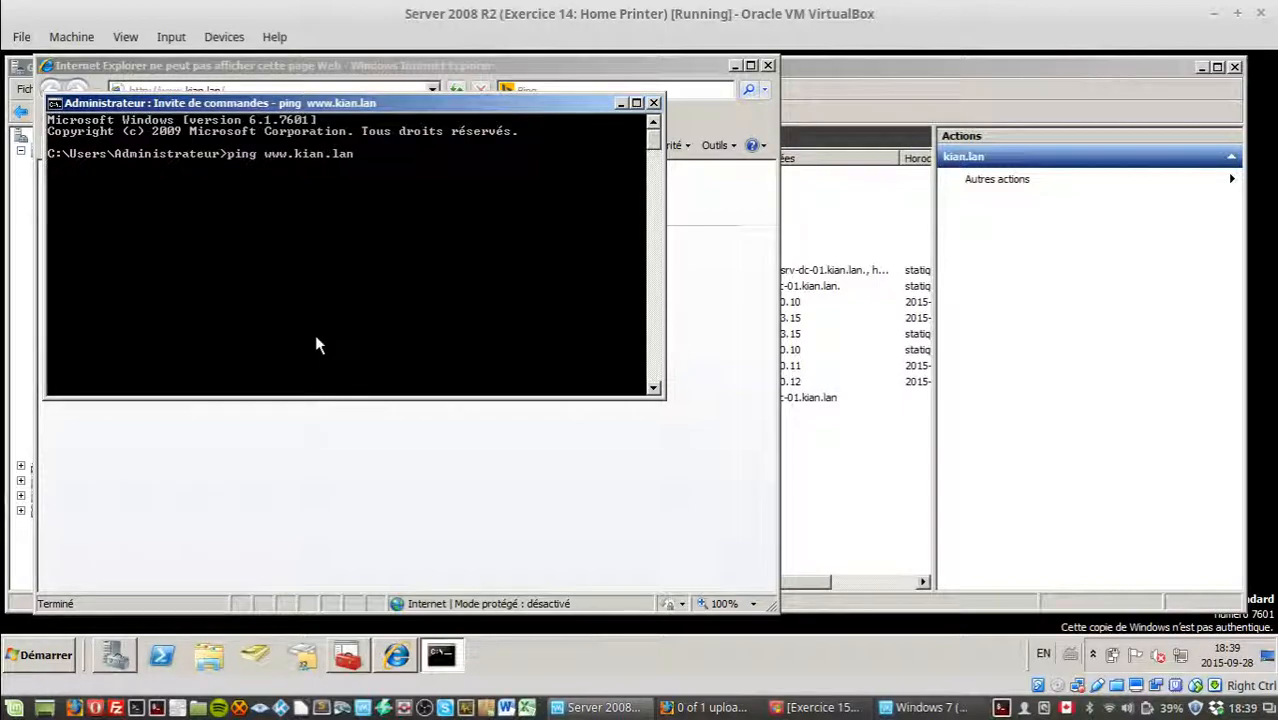
{"action": "type", "text": "cls"}
{"action": "key", "text": "Return"}
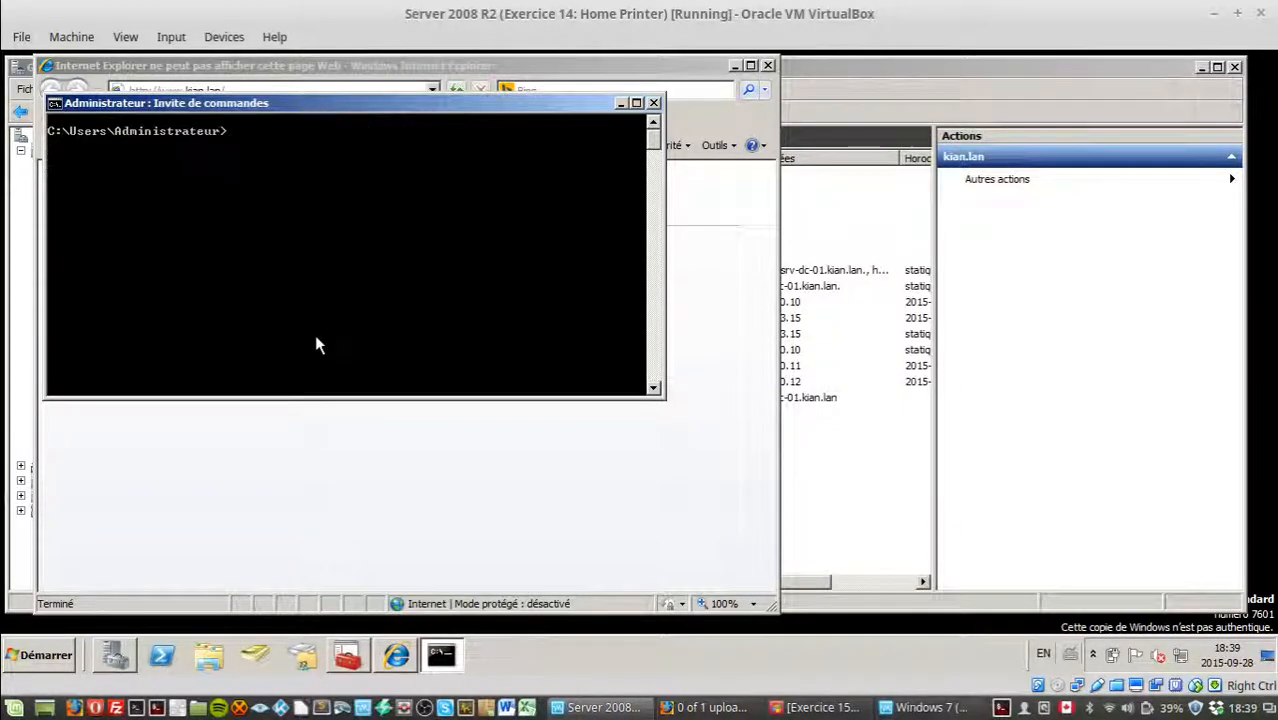
{"action": "left_click", "coordinate": [654, 103]}
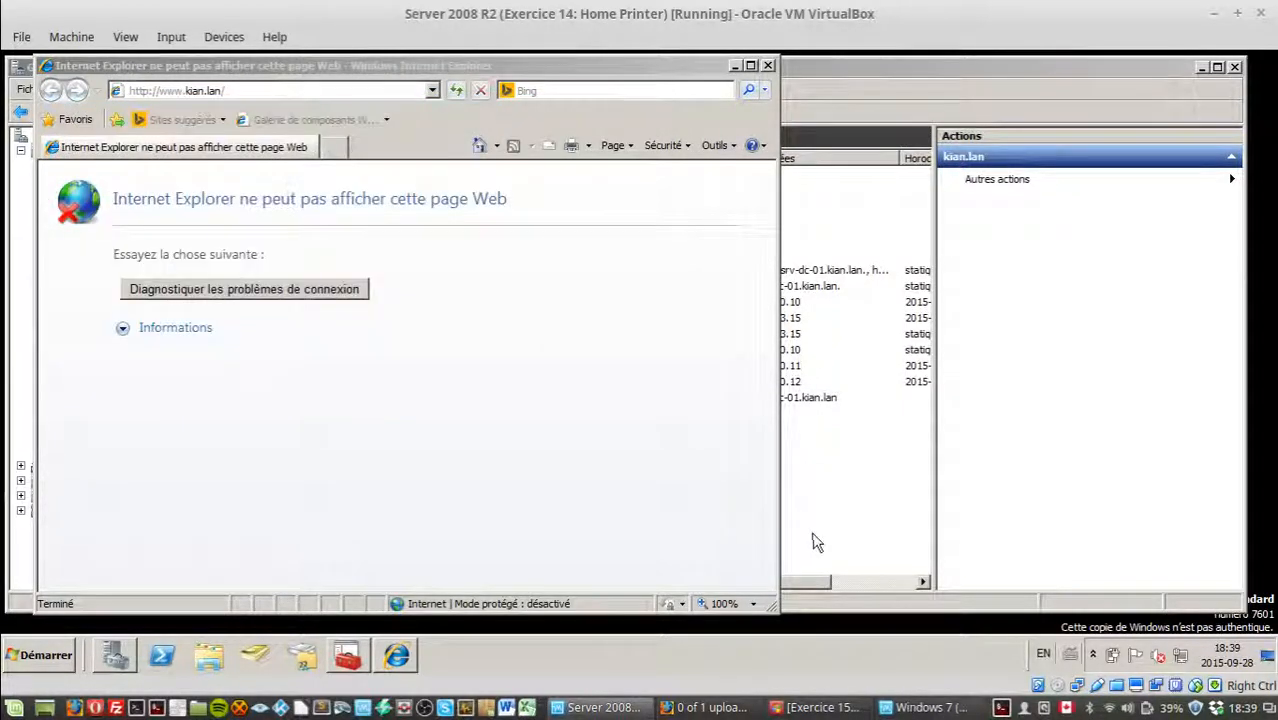
Check the www alias record in the kian.lan zone of Server Manager.
{"action": "left_click", "coordinate": [815, 537]}
{"action": "left_click", "coordinate": [503, 400]}
{"action": "left_click", "coordinate": [595, 466]}
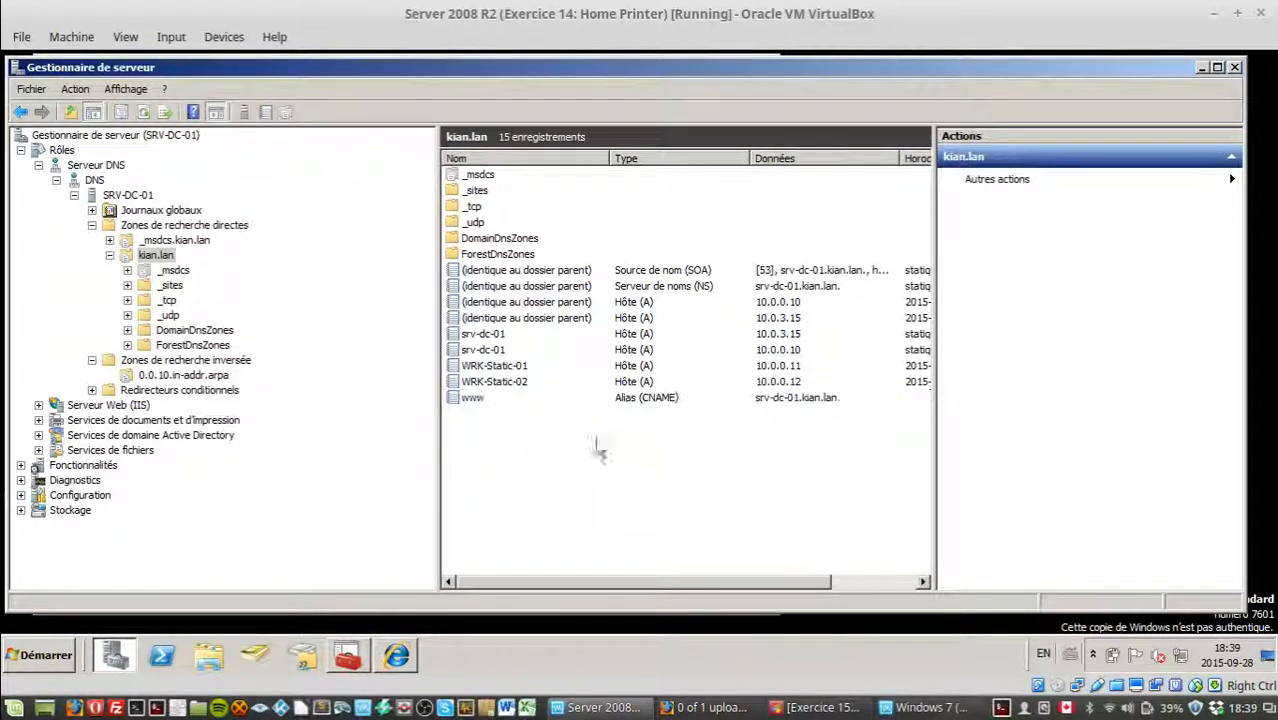
{"action": "left_click", "coordinate": [700, 398]}
{"action": "left_click", "coordinate": [636, 522]}
{"action": "left_click", "coordinate": [928, 707]}
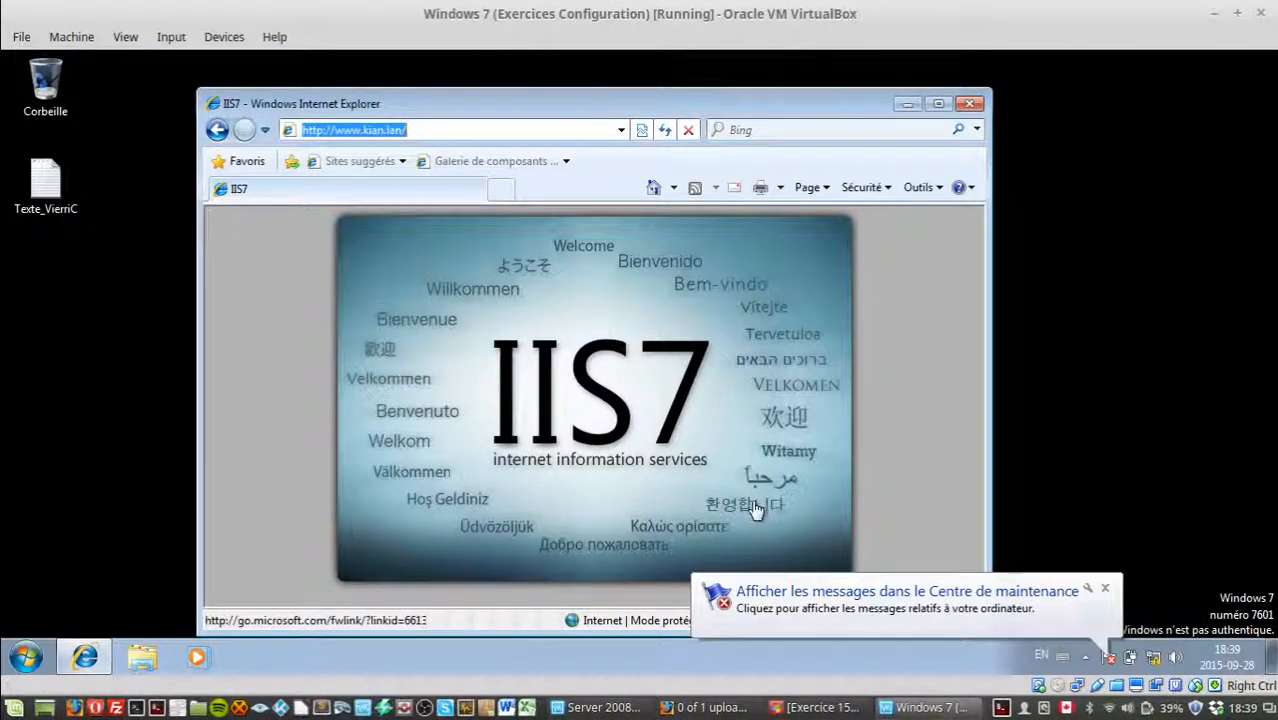
{"action": "left_click", "coordinate": [475, 131]}
{"action": "left_click", "coordinate": [475, 131]}
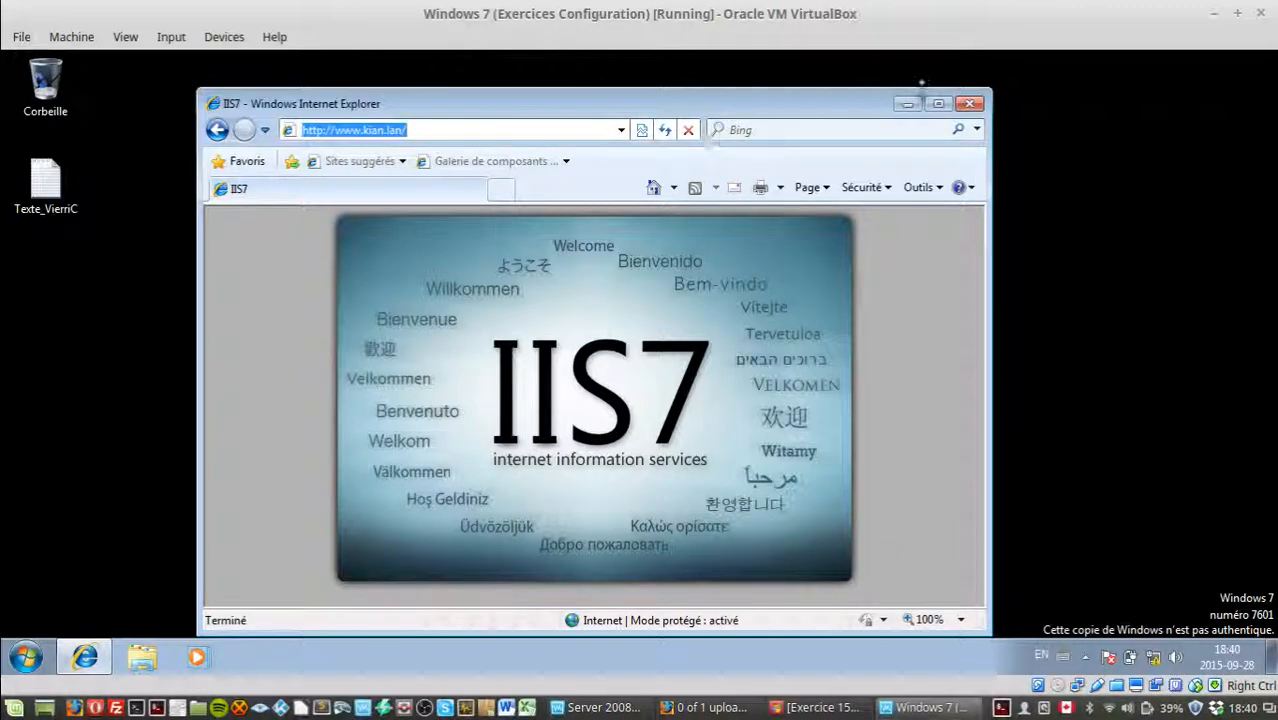
{"action": "left_click", "coordinate": [969, 103]}
Recheck the www record on the server, review the alias instructions in the Exercice 15 Word document and minimize it.
{"action": "left_click", "coordinate": [595, 709]}
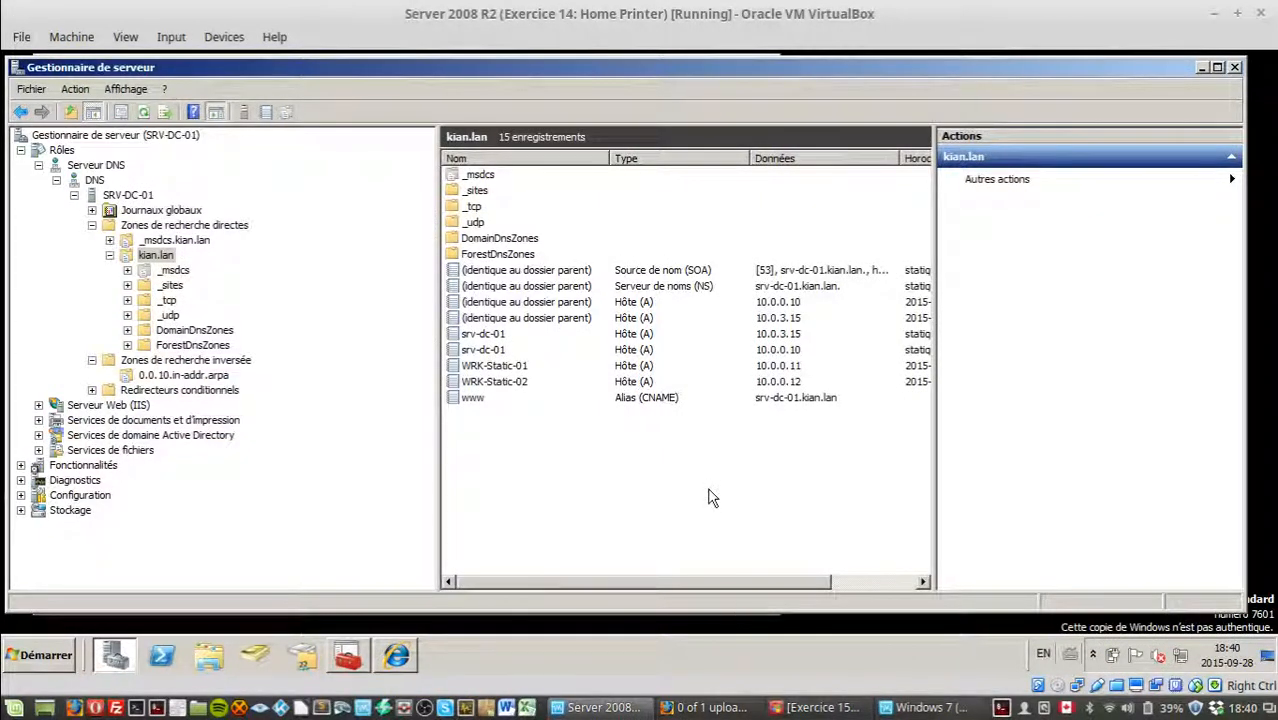
{"action": "left_click", "coordinate": [504, 400]}
{"action": "left_click", "coordinate": [492, 460]}
{"action": "left_click", "coordinate": [815, 707]}
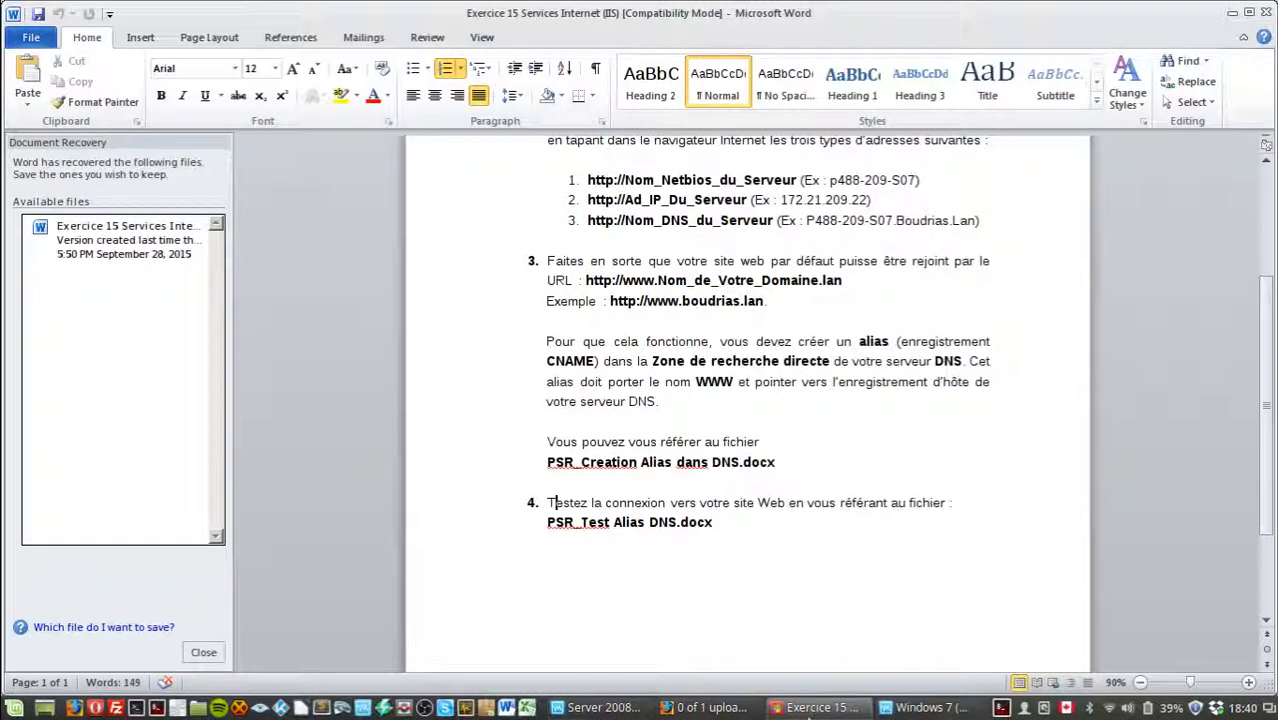
{"action": "scroll", "coordinate": [830, 588], "scroll_direction": "up", "scroll_amount": 1}
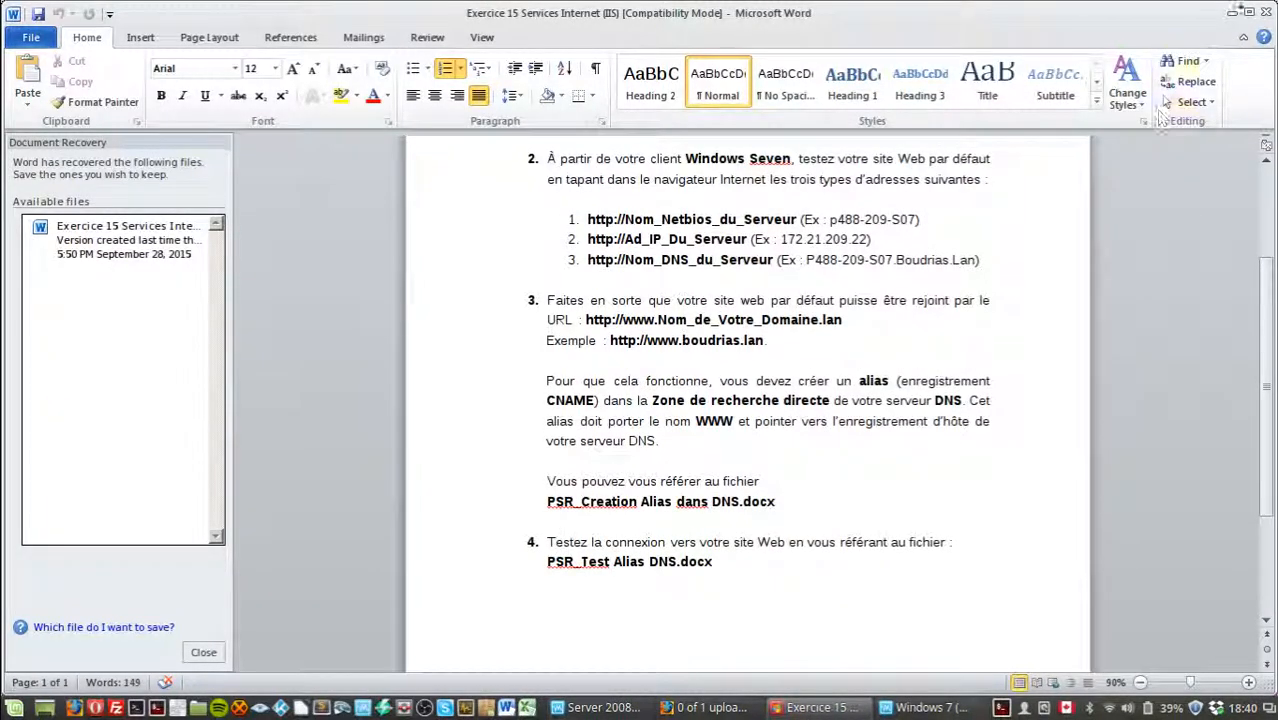
{"action": "left_click", "coordinate": [1232, 12]}
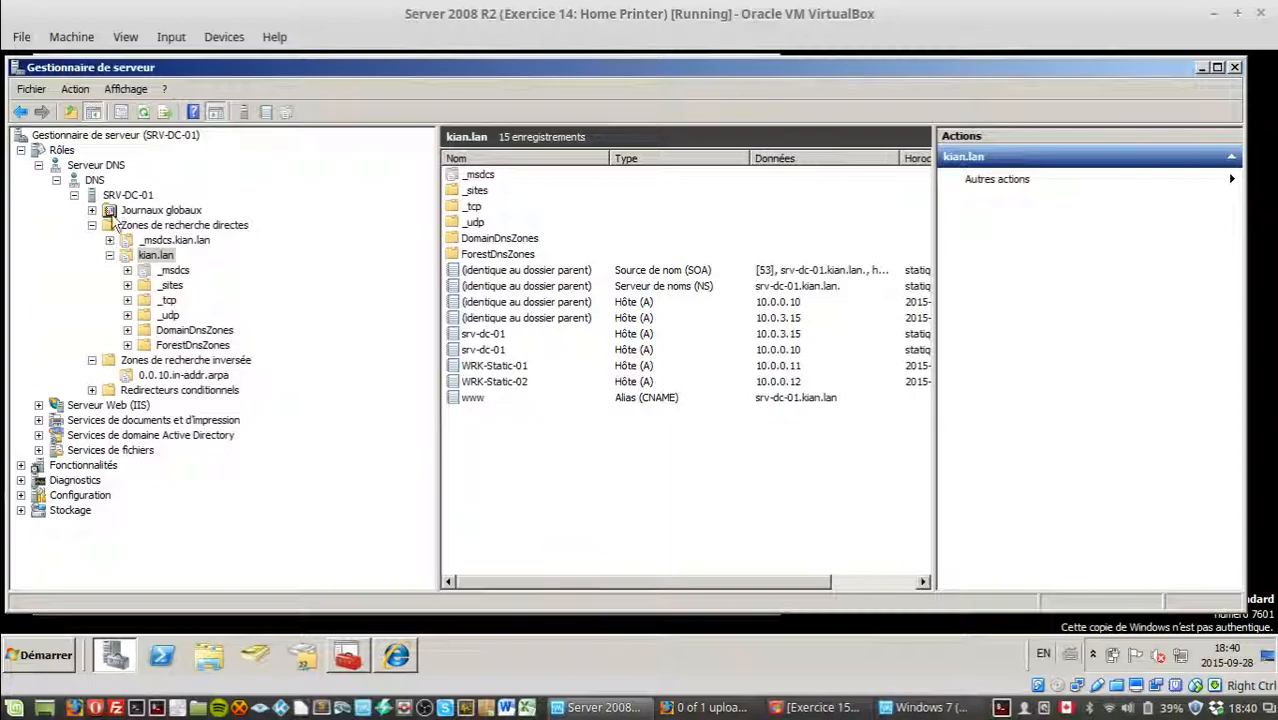
{"action": "left_click", "coordinate": [92, 182]}
{"action": "right_click", "coordinate": [89, 185]}
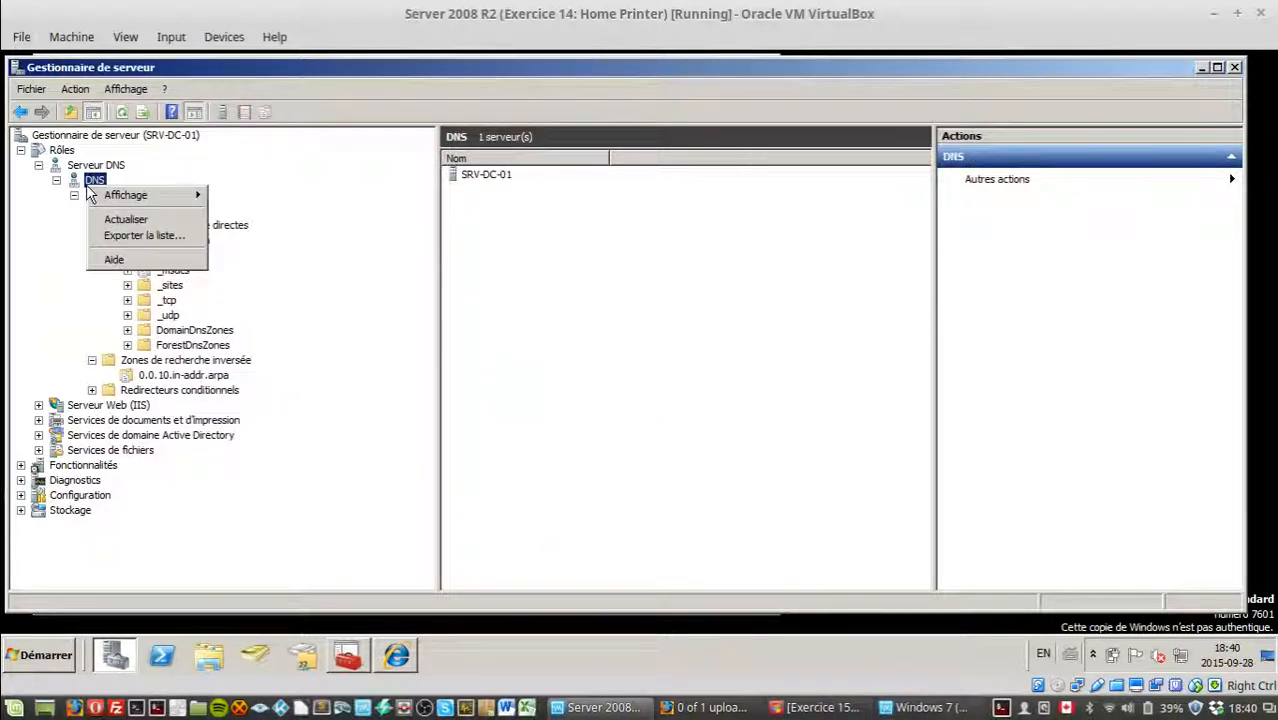
{"action": "mouse_move", "coordinate": [120, 198]}
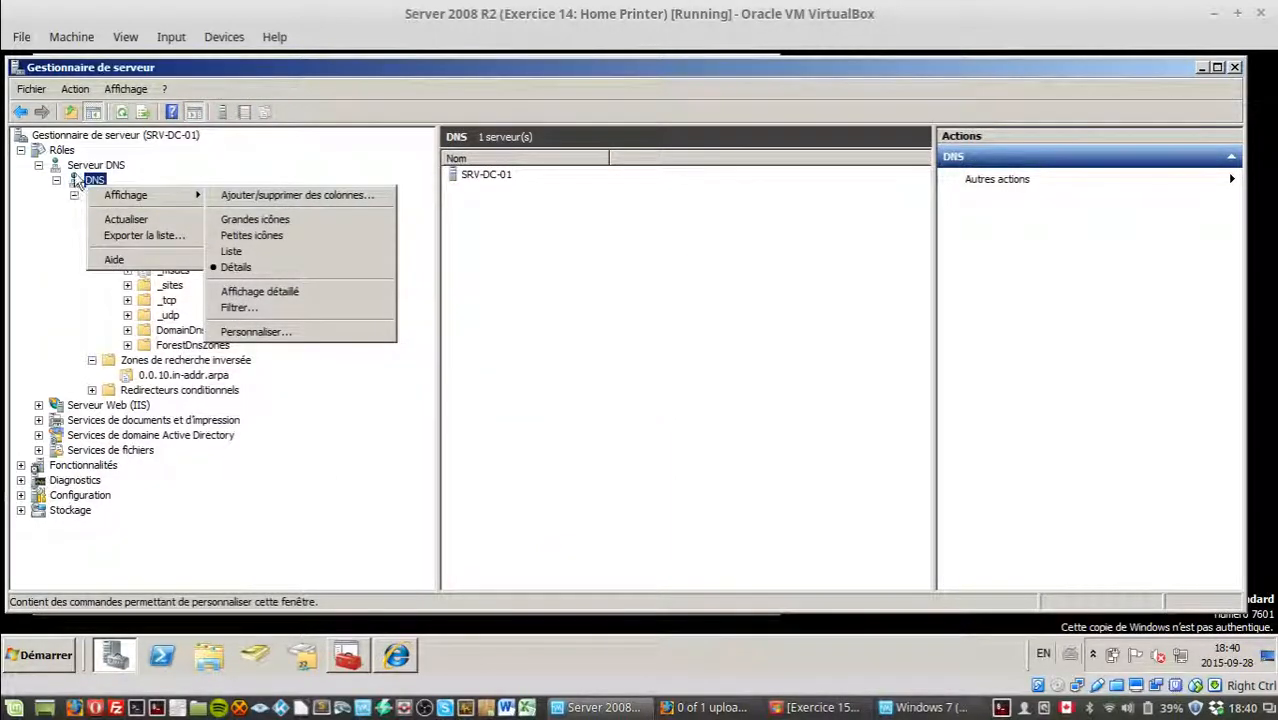
{"action": "left_click", "coordinate": [80, 167]}
{"action": "right_click", "coordinate": [76, 171]}
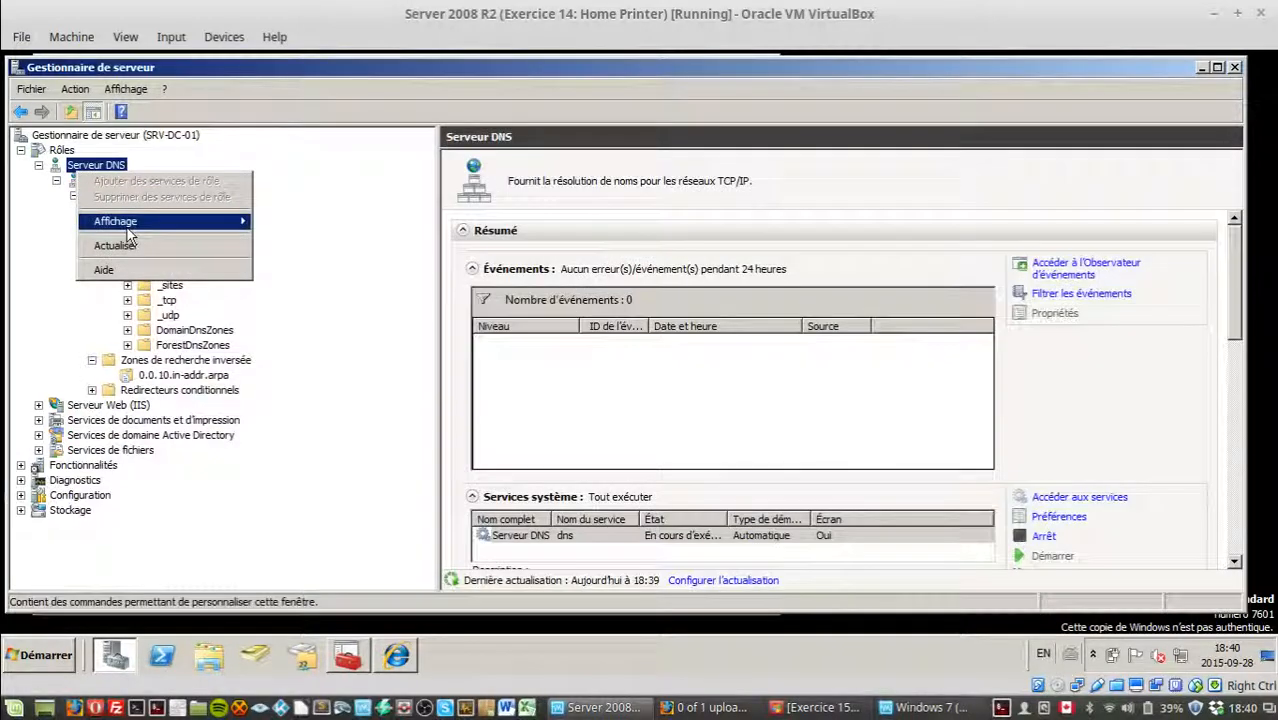
{"action": "left_click", "coordinate": [115, 245]}
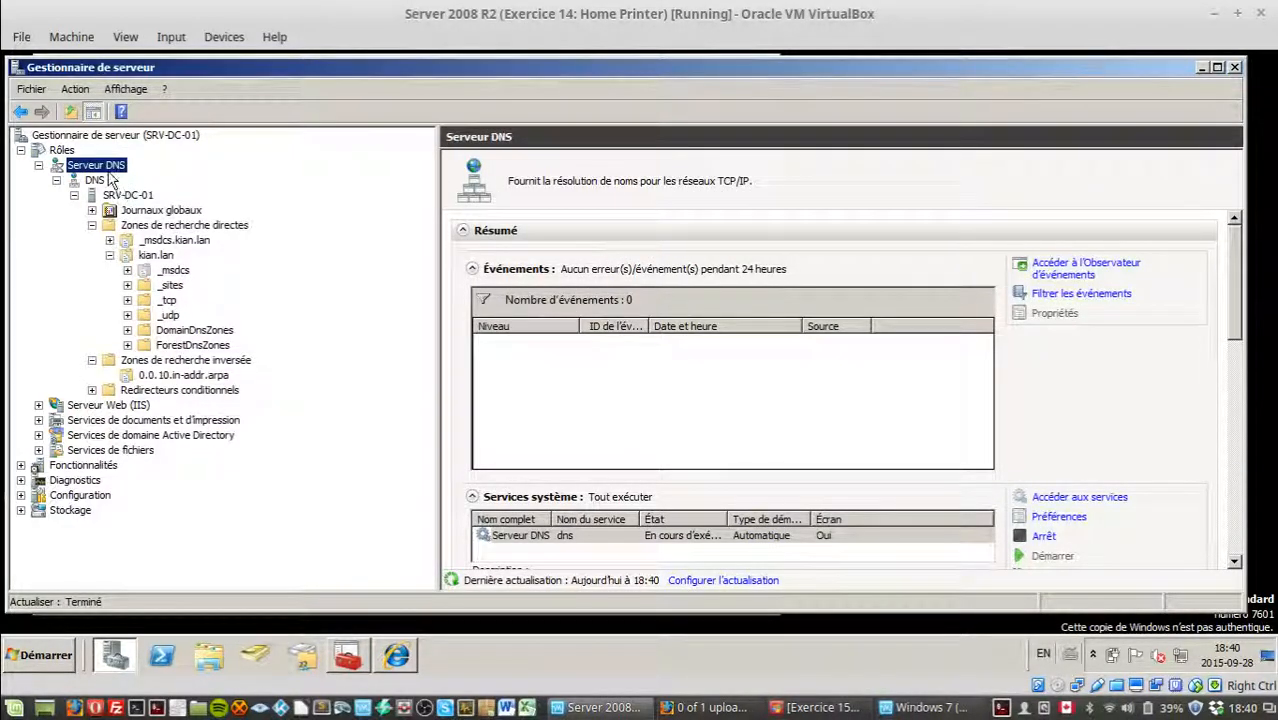
{"action": "right_click", "coordinate": [107, 168]}
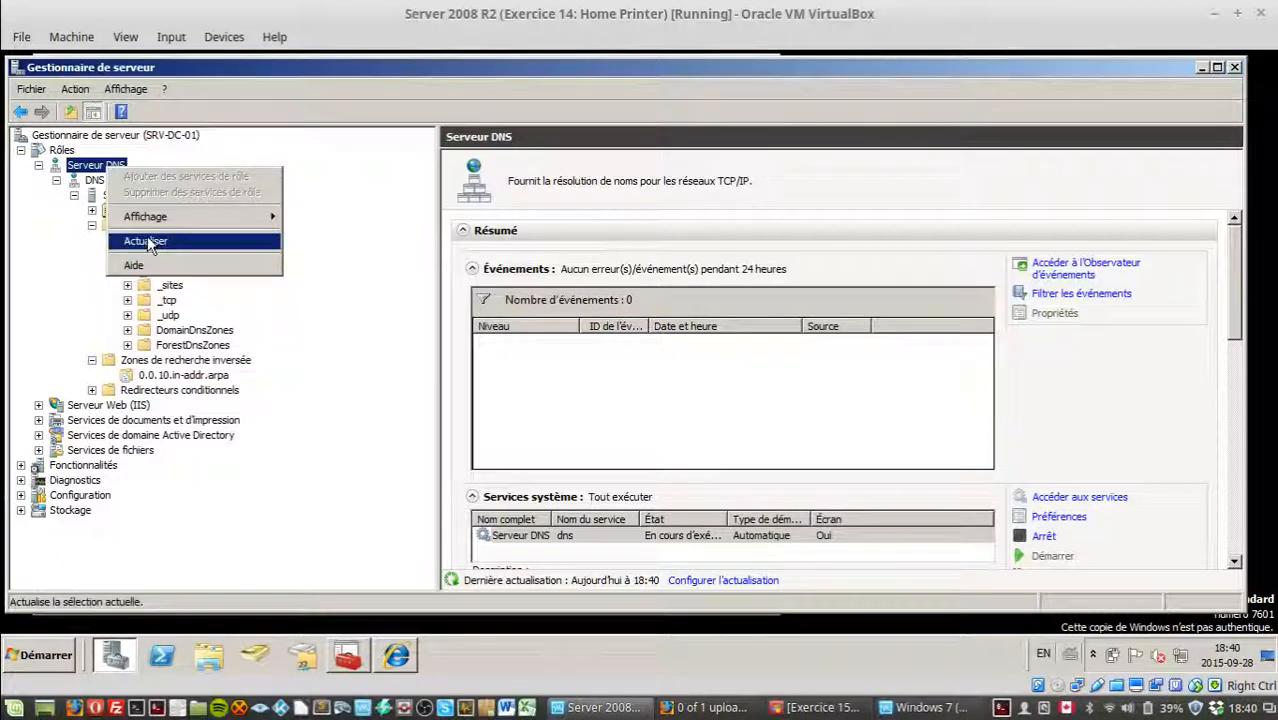
{"action": "left_click", "coordinate": [120, 243]}
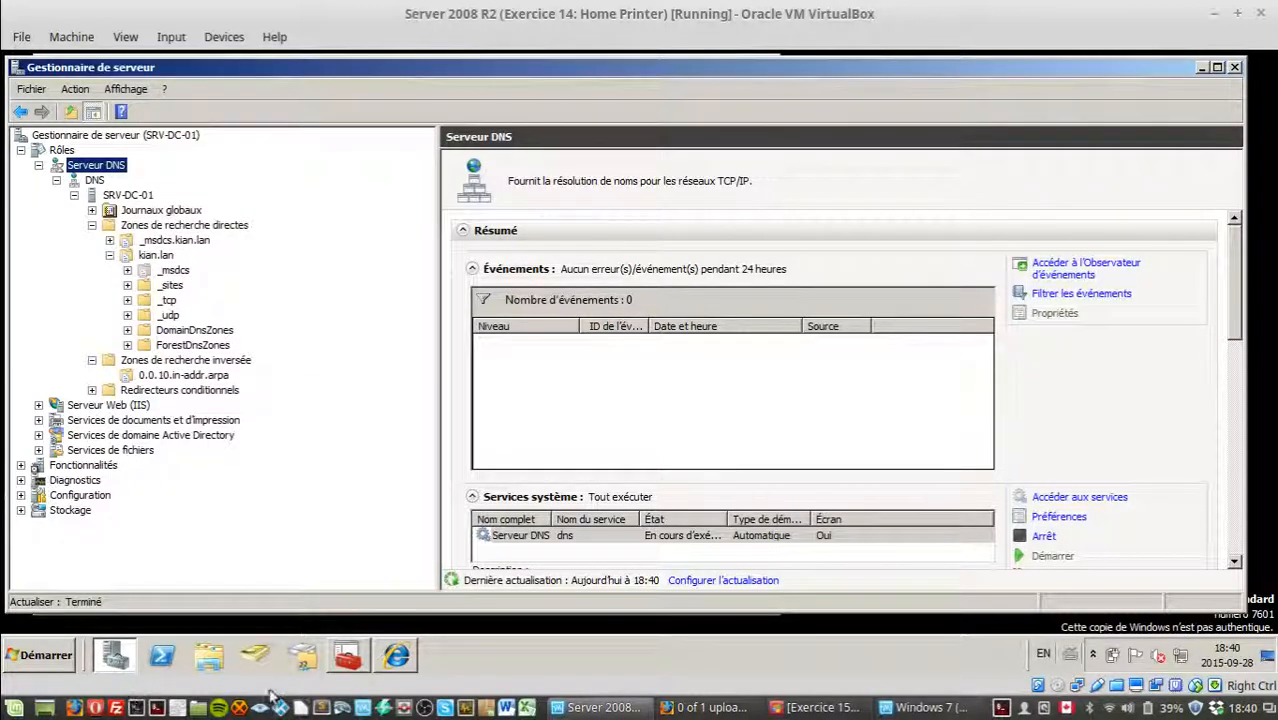
{"action": "left_click", "coordinate": [397, 655]}
{"action": "key", "text": "F5"}
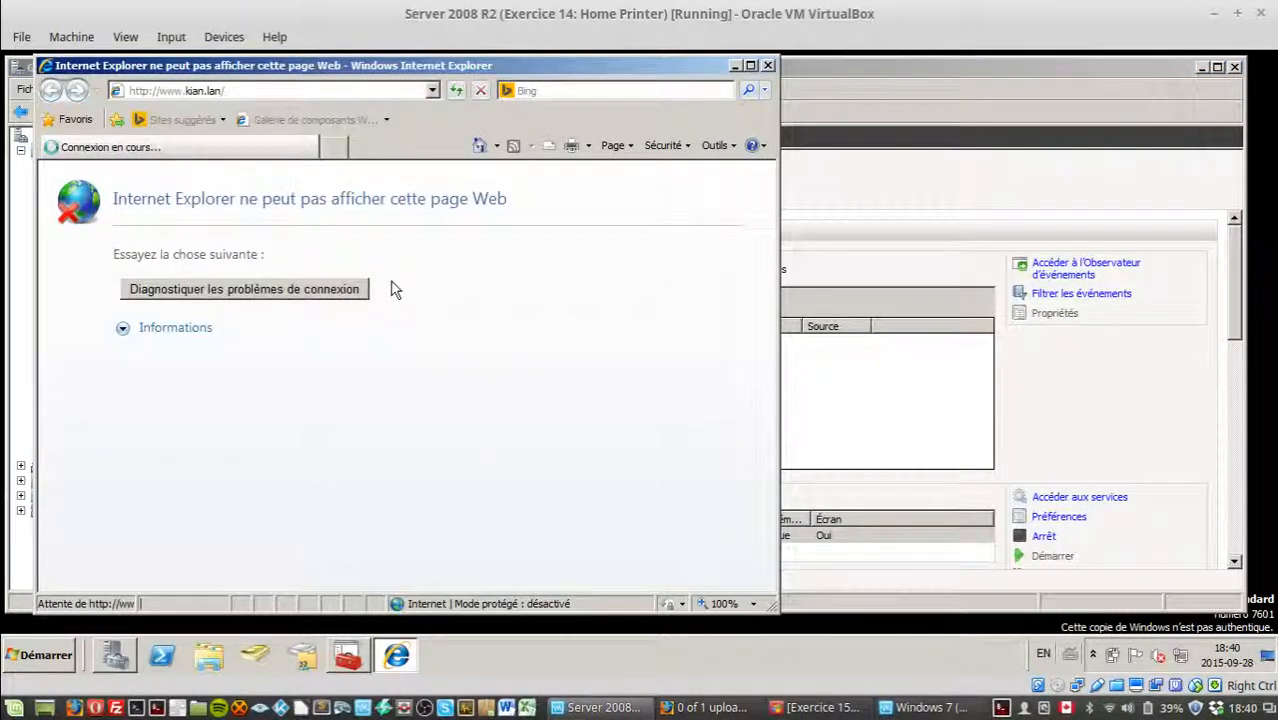
Test the default site in Internet Explorer by loading srv-dc-01 and then kian.lan.
{"action": "left_click_drag", "start_coordinate": [560, 68], "coordinate": [914, 95]}
{"action": "left_click", "coordinate": [713, 115]}
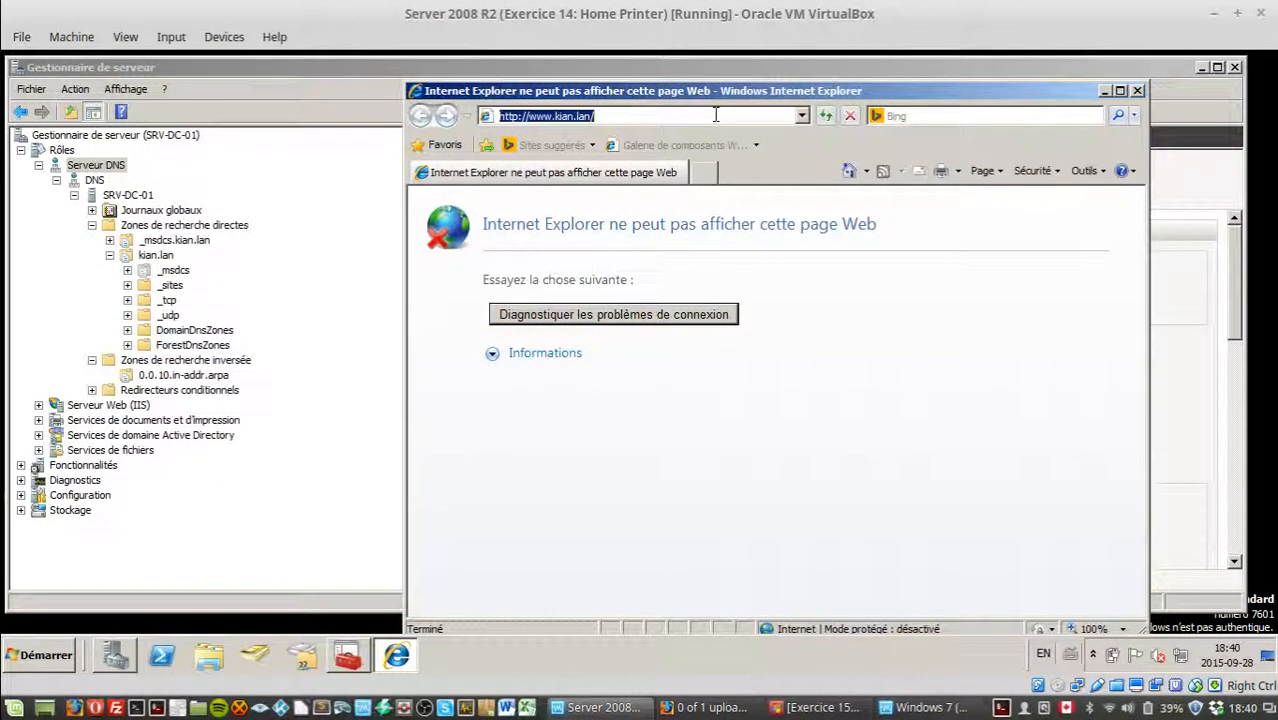
{"action": "type", "text": "sr"}
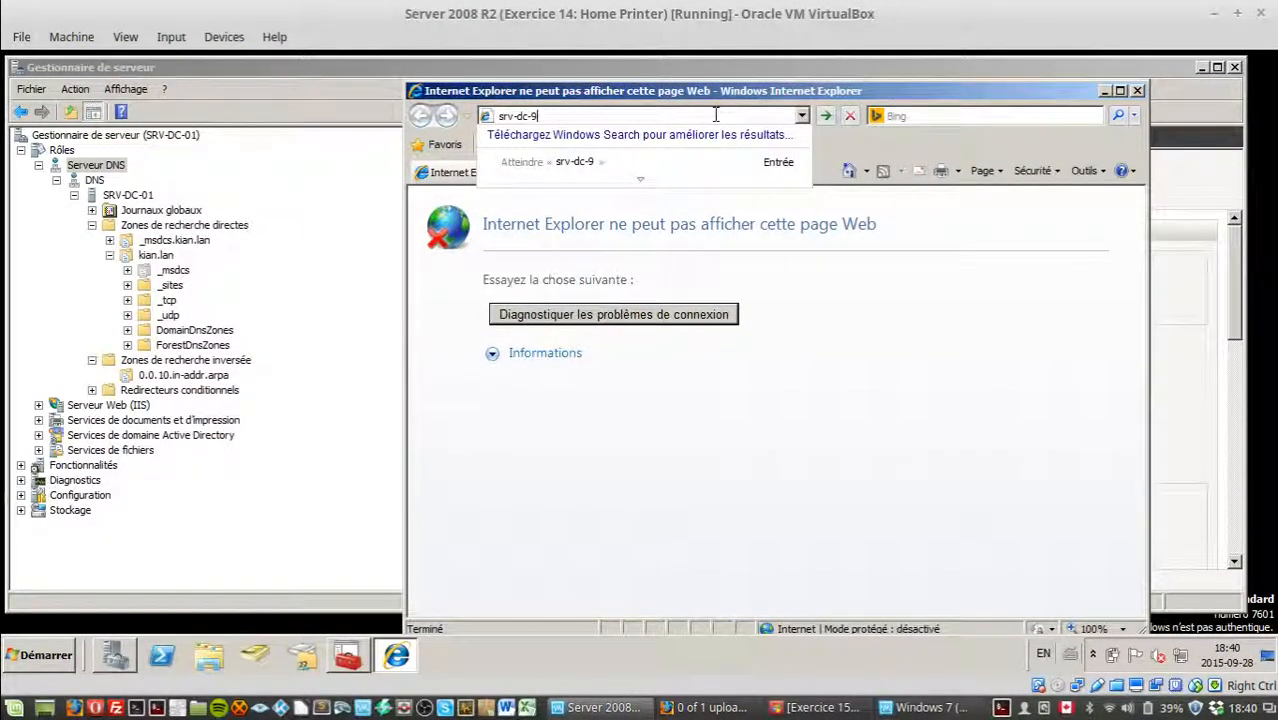
{"action": "type", "text": "v-dc-01"}
{"action": "key", "text": "Return"}
{"action": "left_click", "coordinate": [713, 115]}
{"action": "type", "text": "kian.lan"}
{"action": "key", "text": "Return"}
{"action": "left_click", "coordinate": [528, 117]}
{"action": "left_click", "coordinate": [527, 116]}
{"action": "type", "text": "www."}
{"action": "key", "text": "Return"}
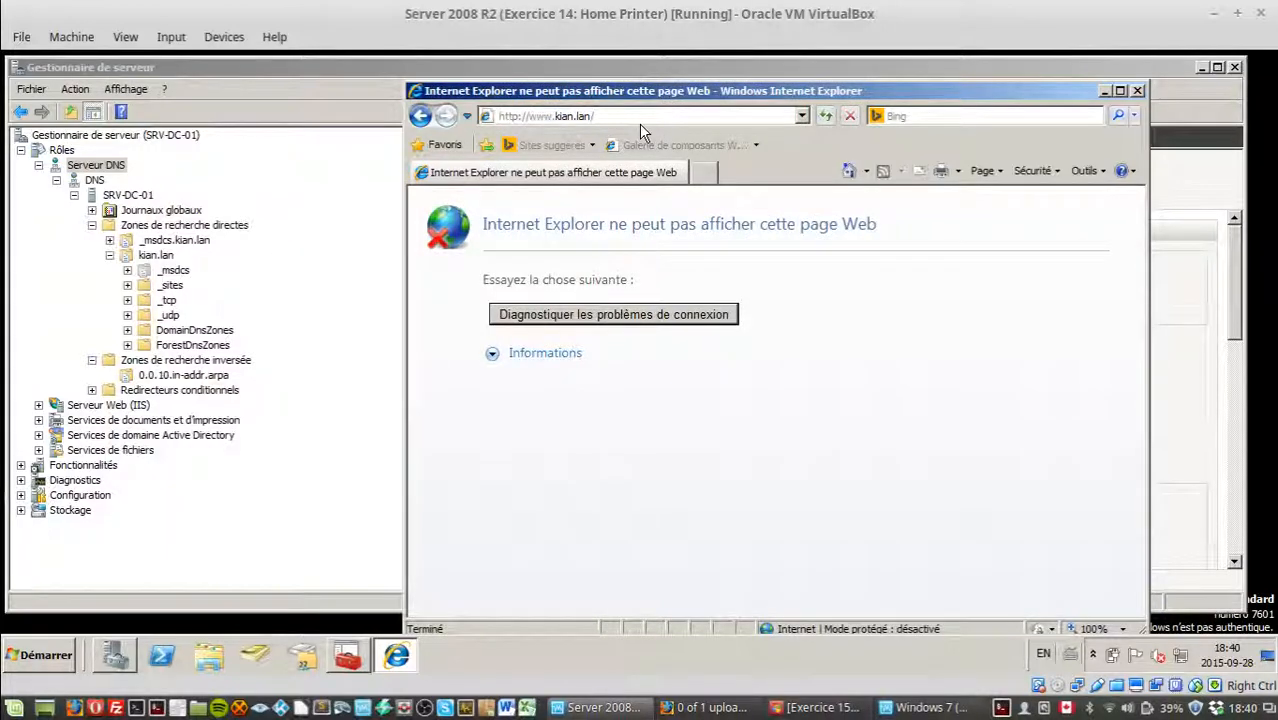
{"action": "left_click", "coordinate": [612, 316]}
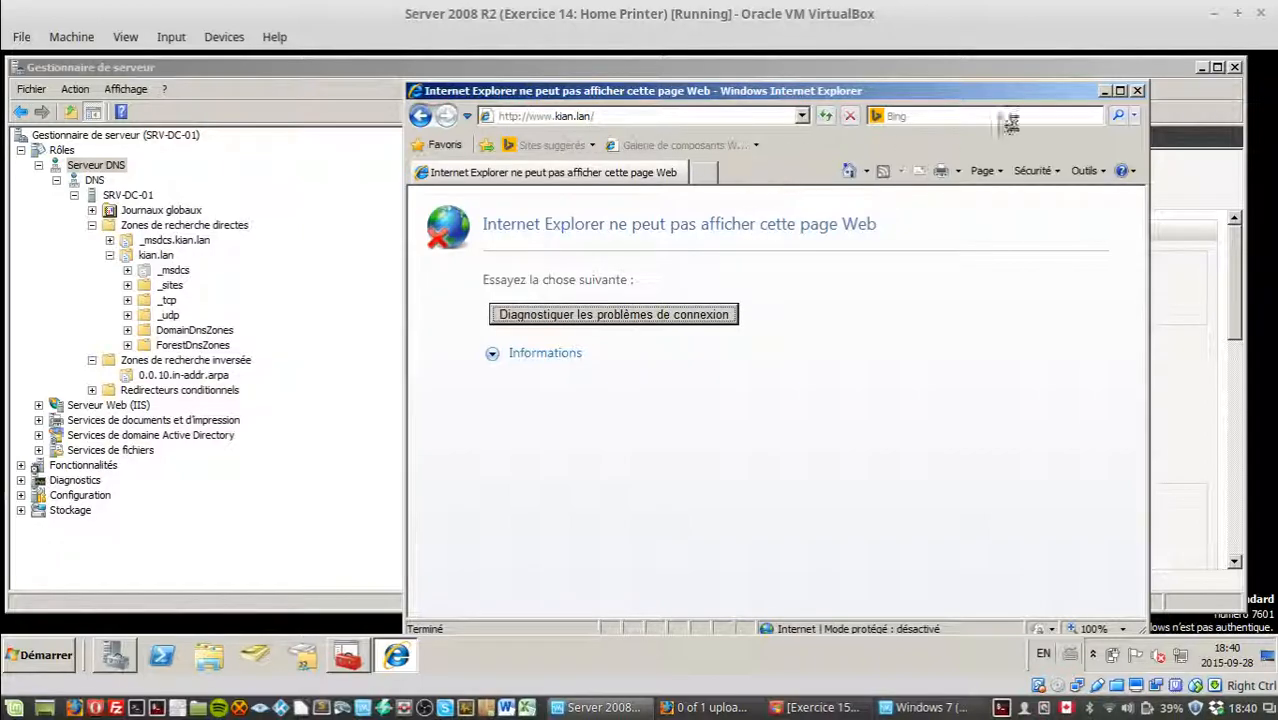
{"action": "left_click", "coordinate": [1012, 544]}
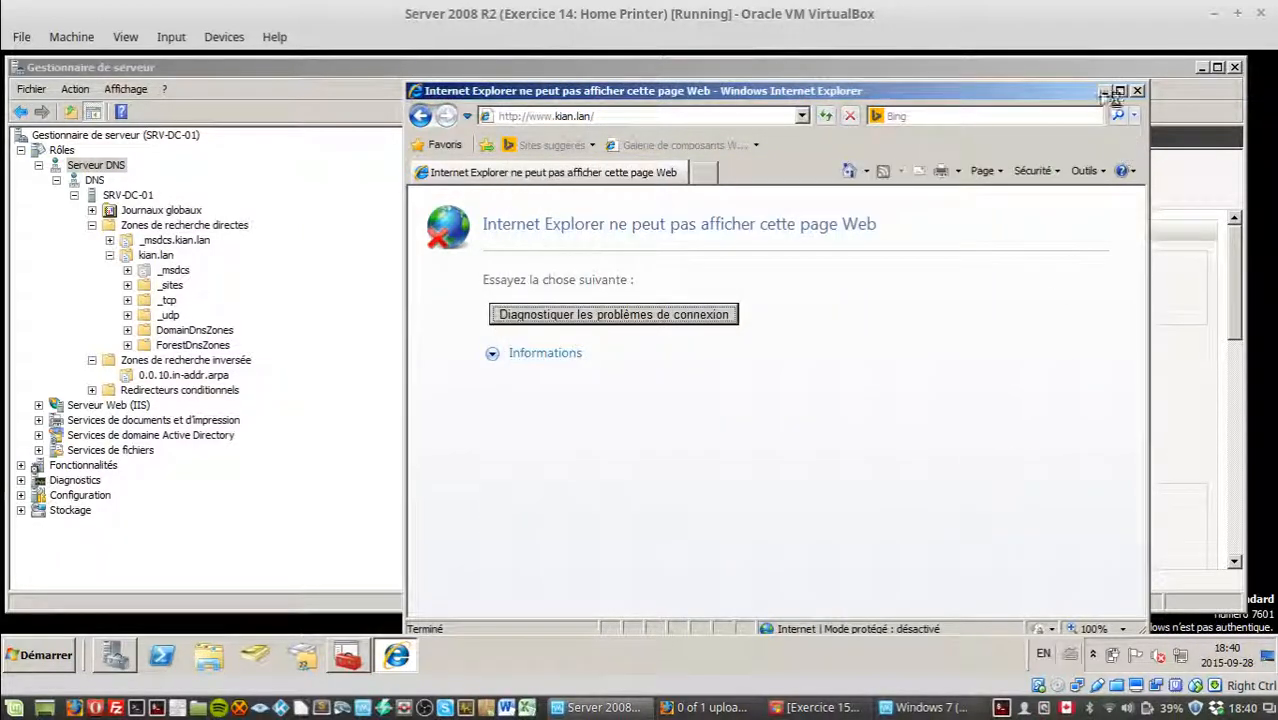
{"action": "key", "text": "alt+F4"}
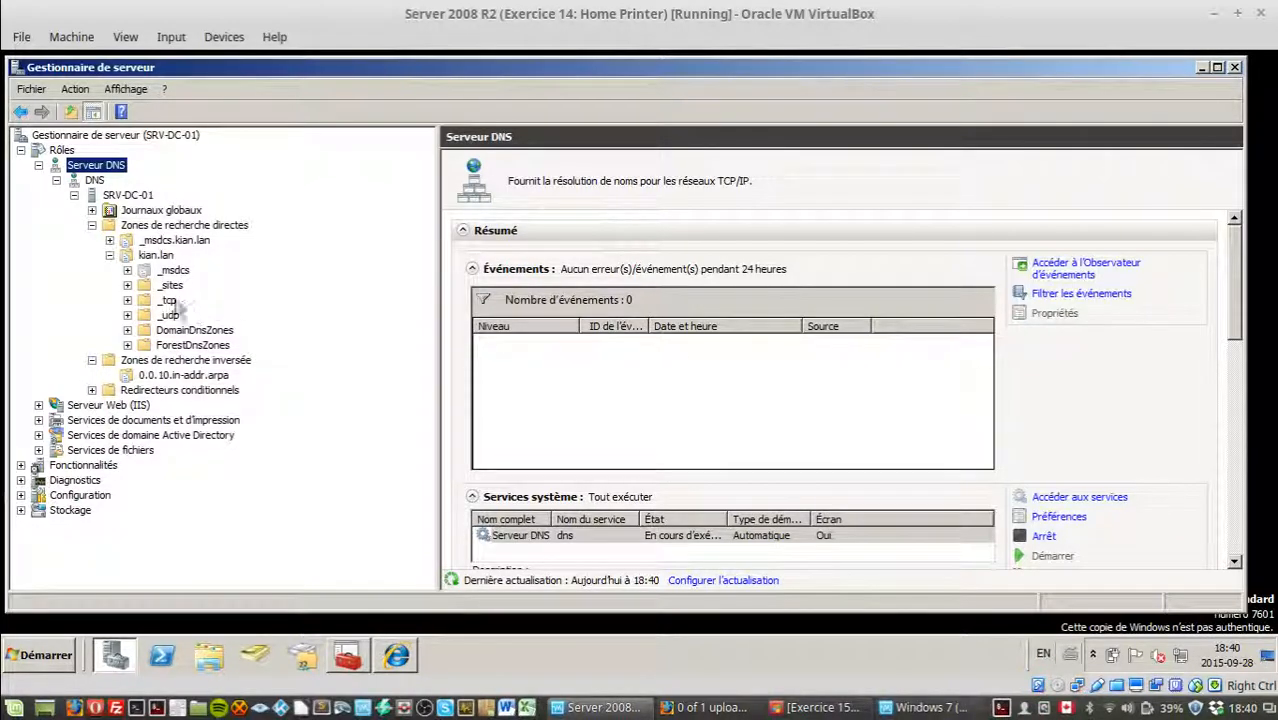
Start a new CNAME alias named bob in the kian.lan forward lookup zone and browse for its target host.
{"action": "left_click", "coordinate": [168, 257]}
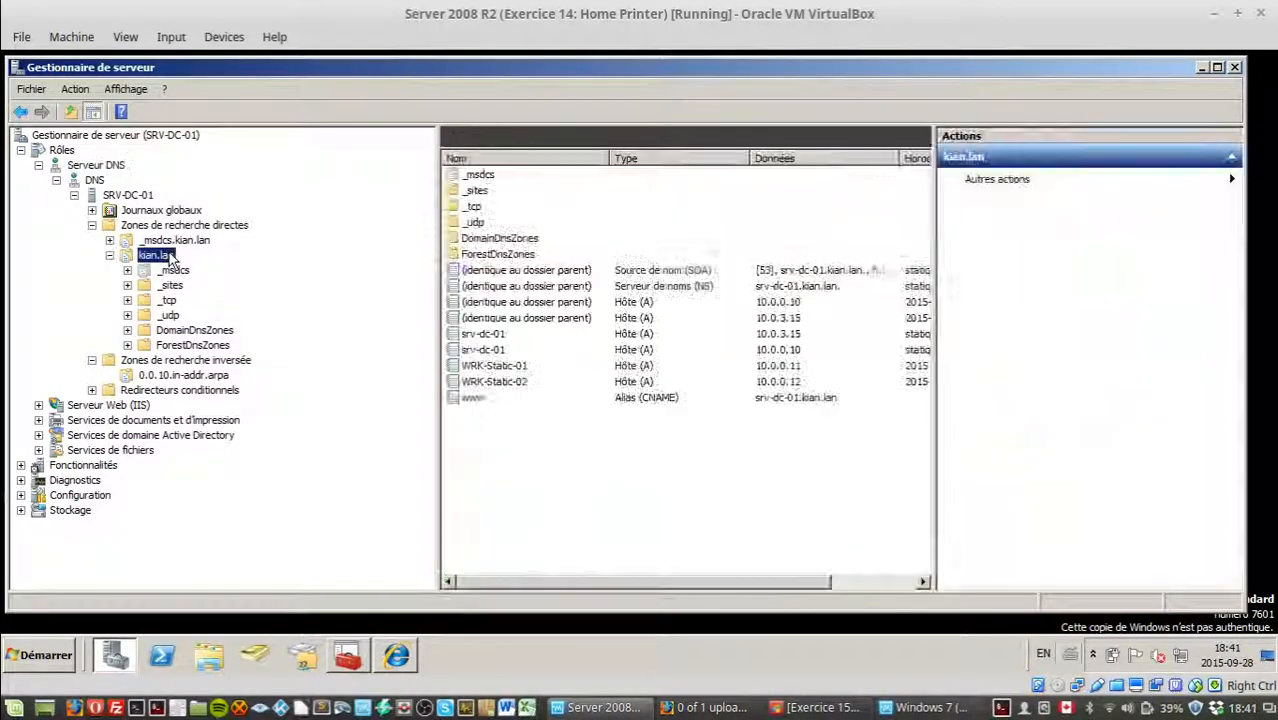
{"action": "right_click", "coordinate": [555, 453]}
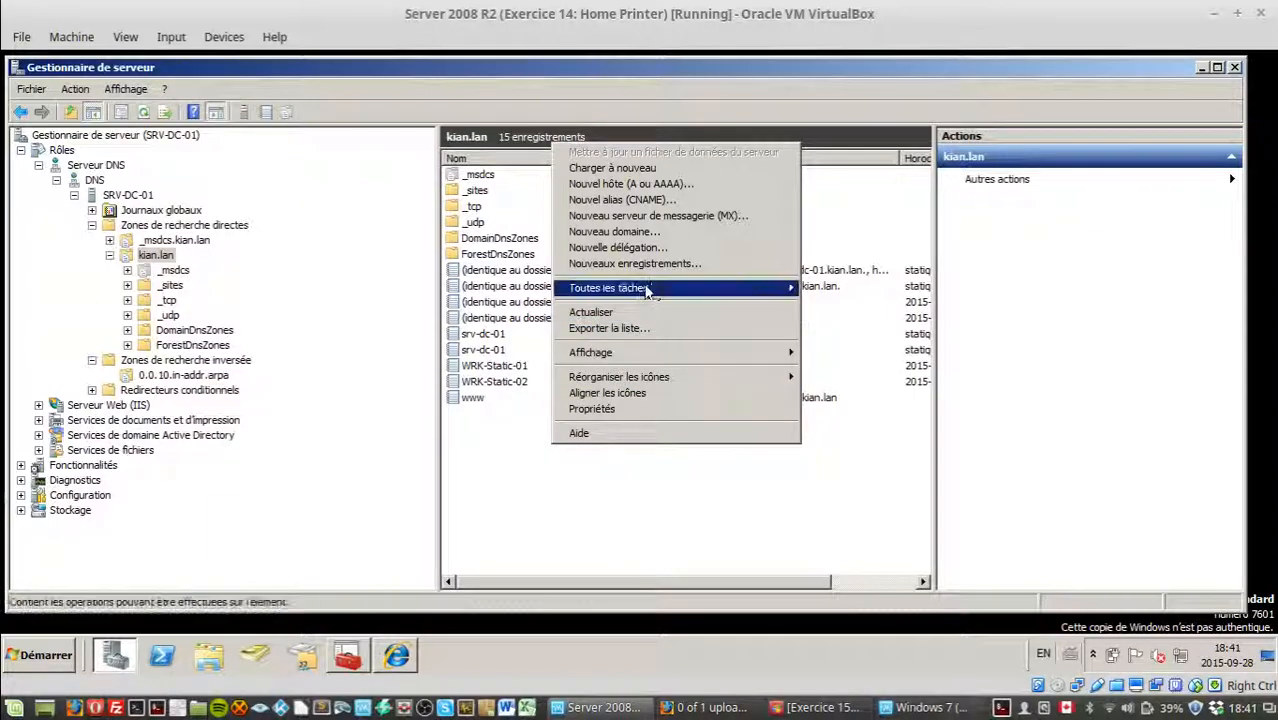
{"action": "left_click", "coordinate": [665, 200]}
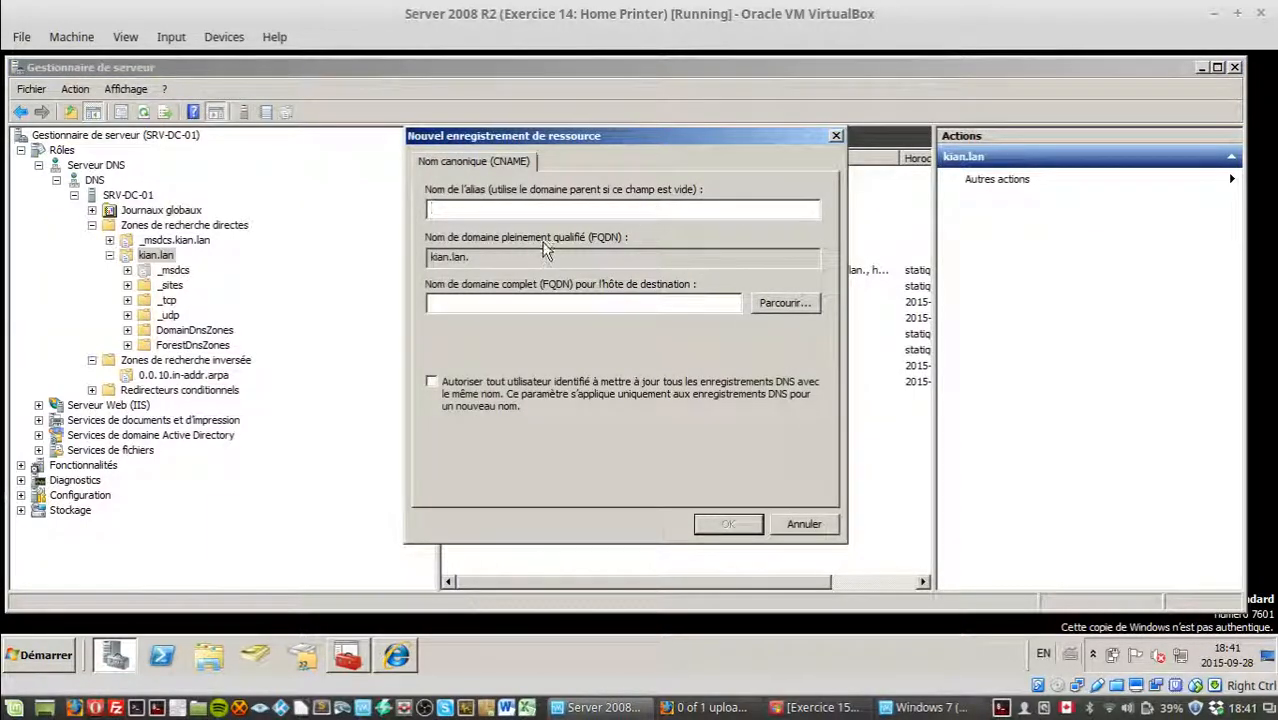
{"action": "type", "text": "bob"}
{"action": "left_click", "coordinate": [558, 305]}
{"action": "left_click", "coordinate": [763, 302]}
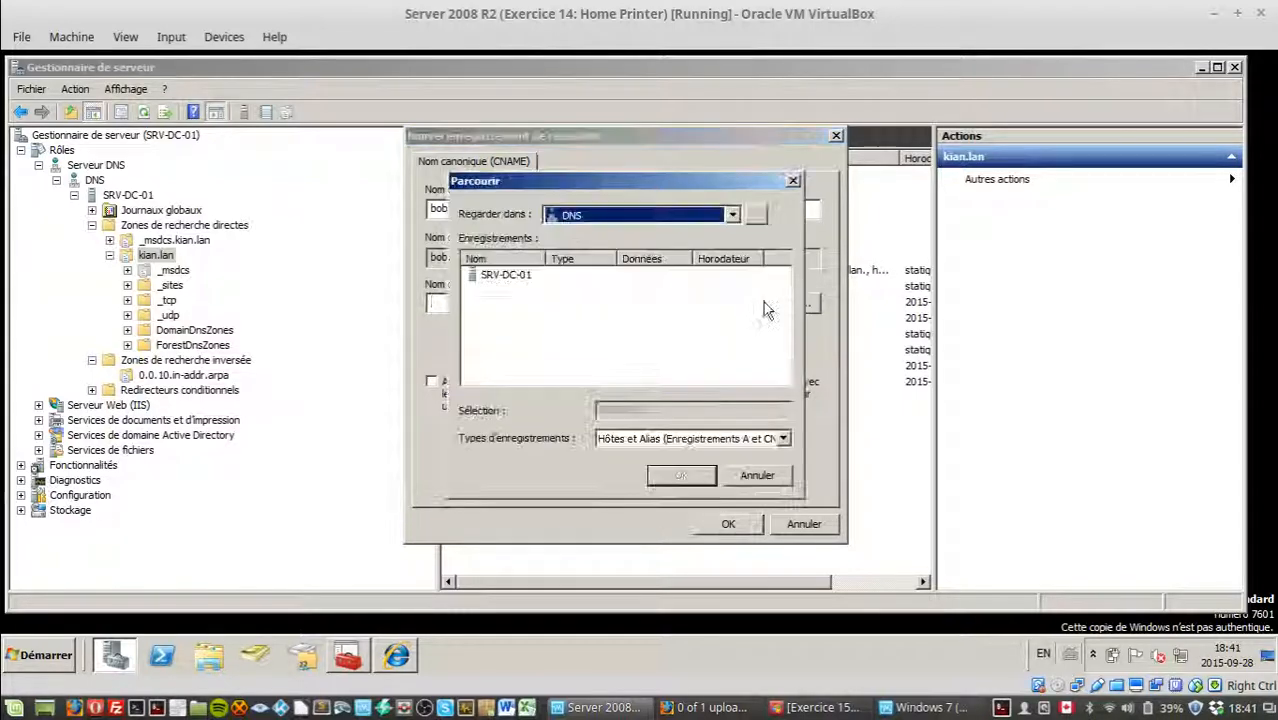
Select the srv-dc-01 host record at 10.0.0.10 in SRV-DC-01's kian.lan zone as the alias target and save the record.
{"action": "double_click", "coordinate": [505, 274]}
{"action": "double_click", "coordinate": [506, 276]}
{"action": "left_click", "coordinate": [499, 291]}
{"action": "double_click", "coordinate": [508, 293]}
{"action": "scroll", "coordinate": [583, 305], "scroll_direction": "down", "scroll_amount": 2}
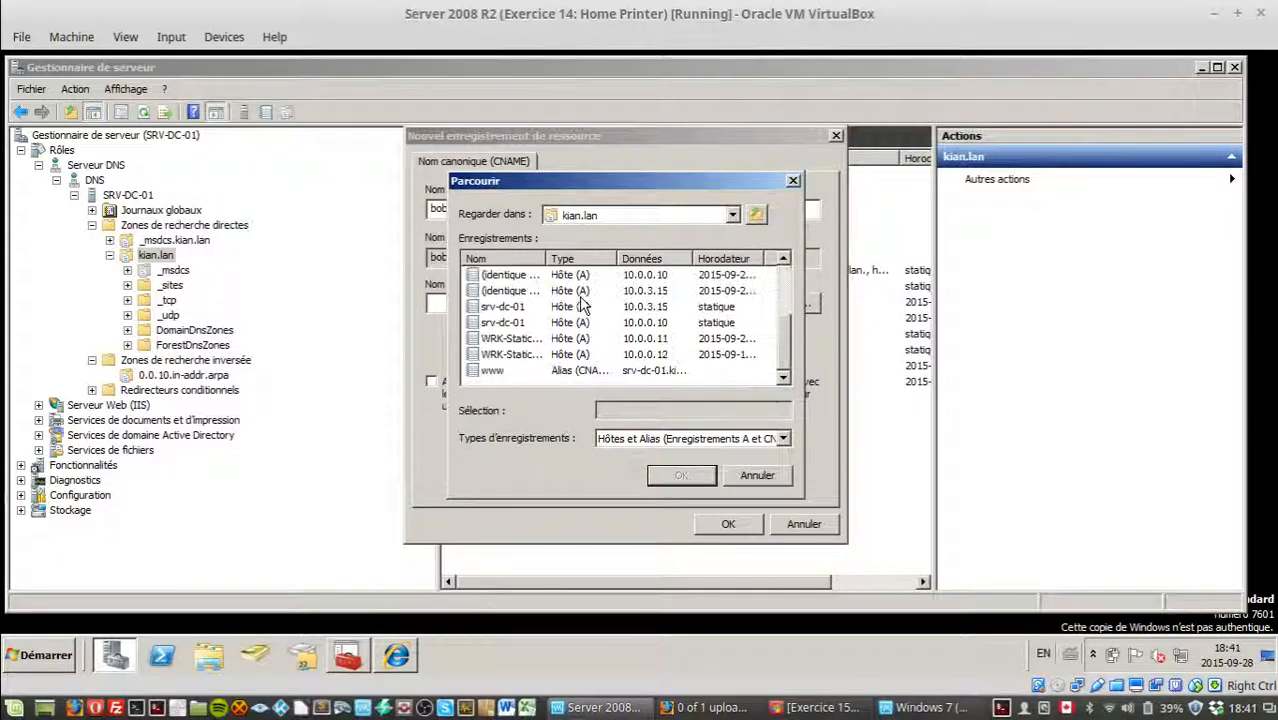
{"action": "left_click", "coordinate": [515, 323]}
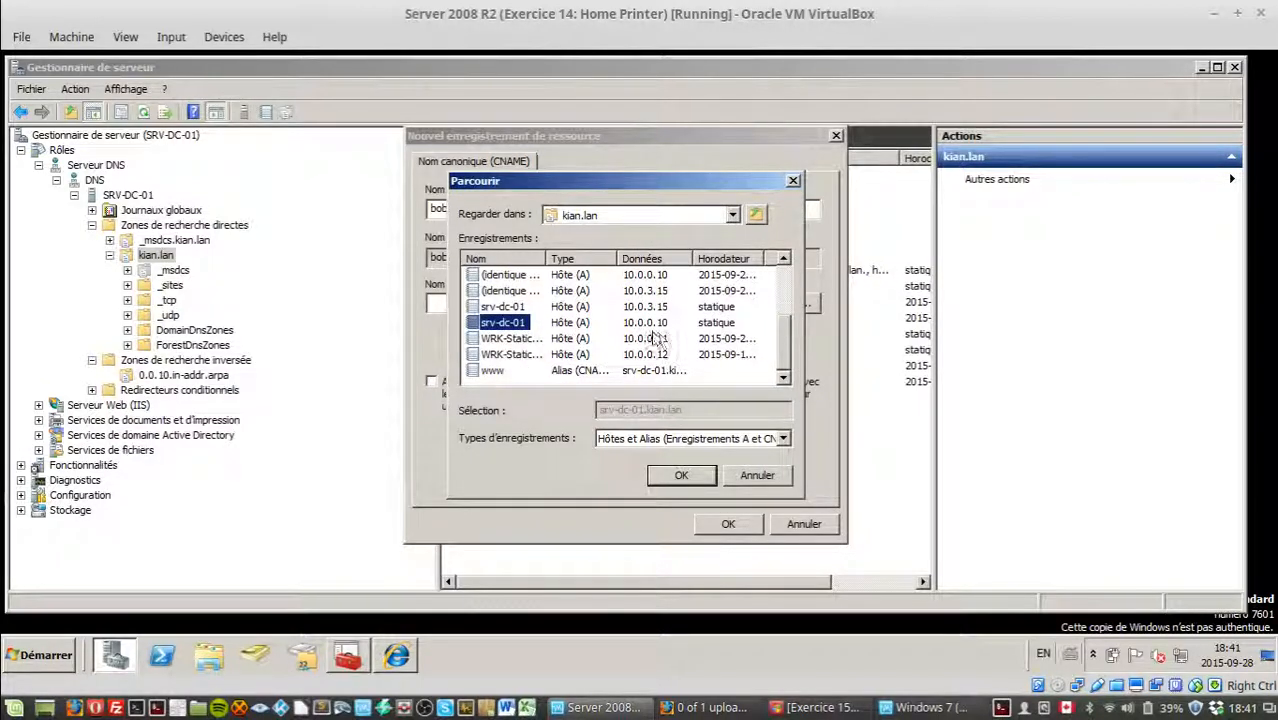
{"action": "left_click", "coordinate": [681, 475]}
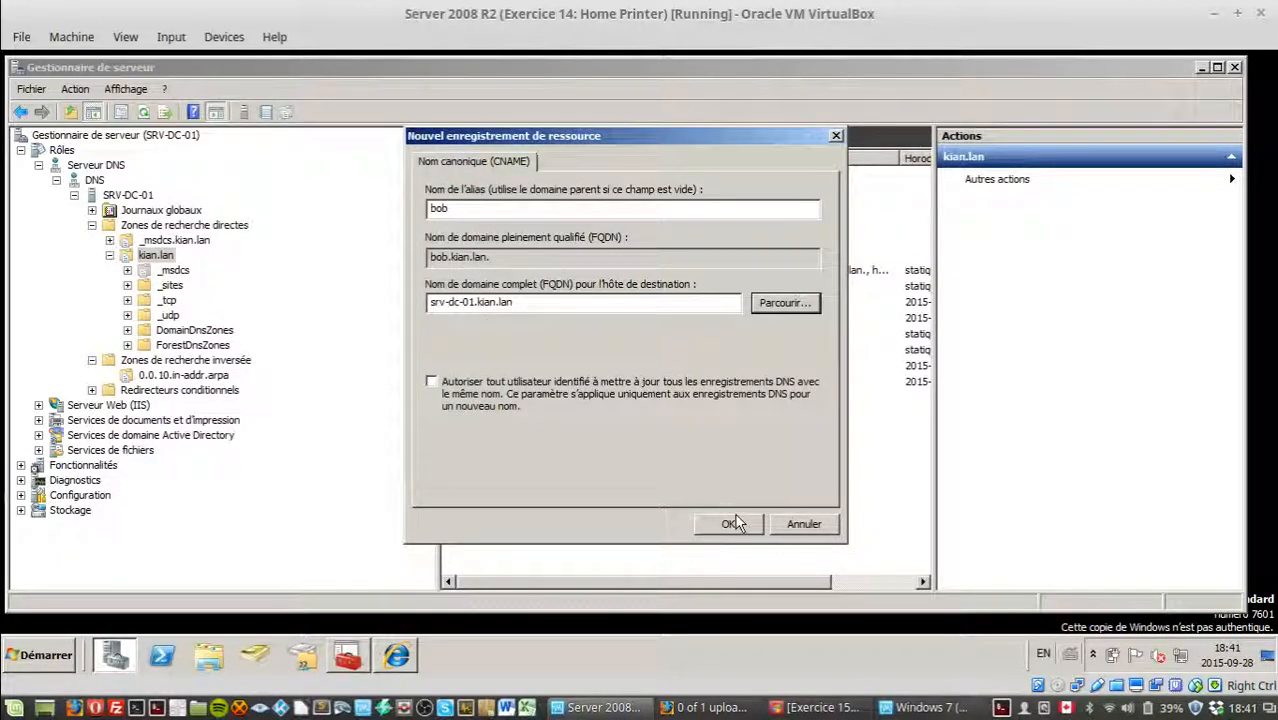
{"action": "left_click", "coordinate": [731, 524]}
Test the bob alias by loading bob.kian.lan in Internet Explorer.
{"action": "left_click", "coordinate": [396, 655]}
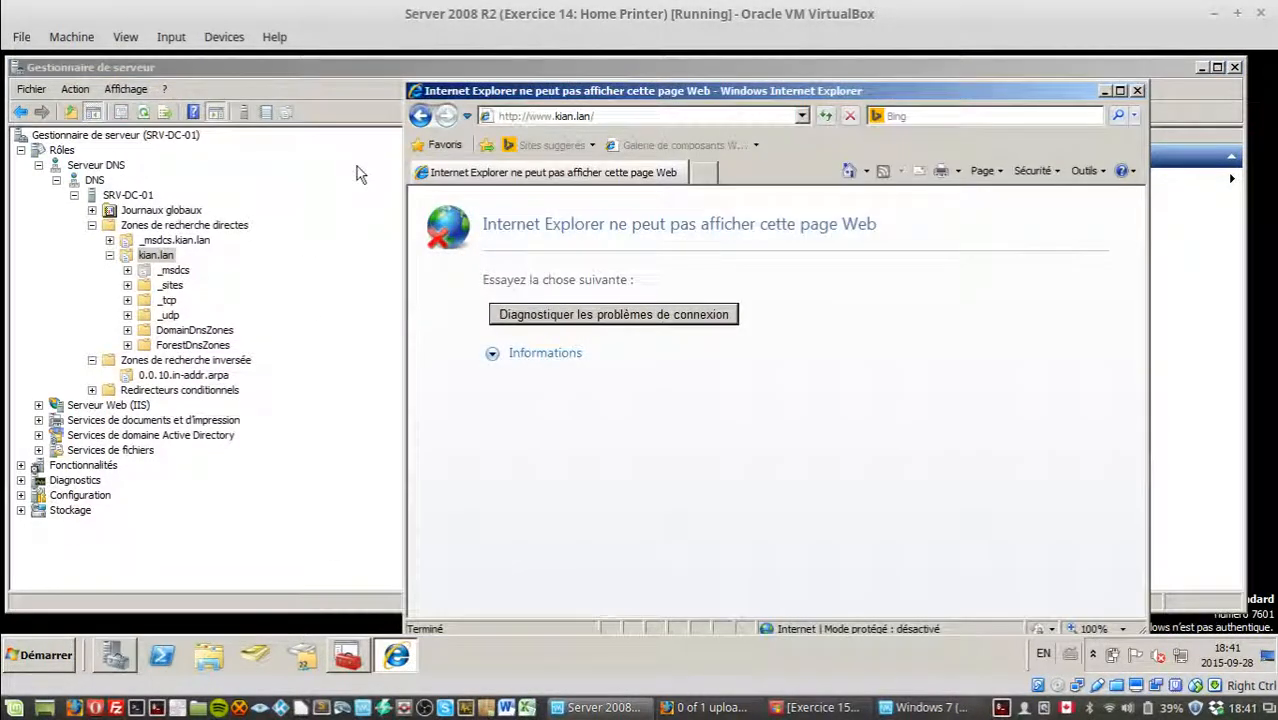
{"action": "left_click", "coordinate": [612, 117]}
{"action": "type", "text": "bob.kian"}
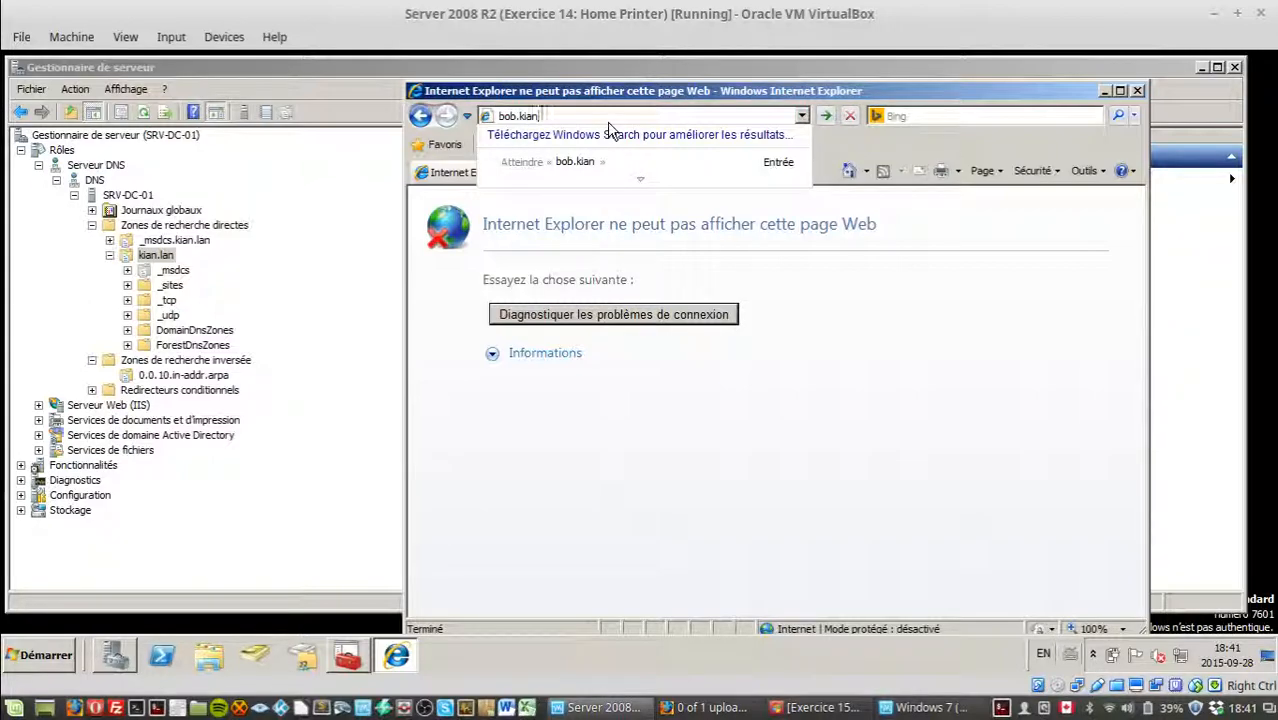
{"action": "type", "text": ".lan"}
{"action": "key", "text": "Return"}
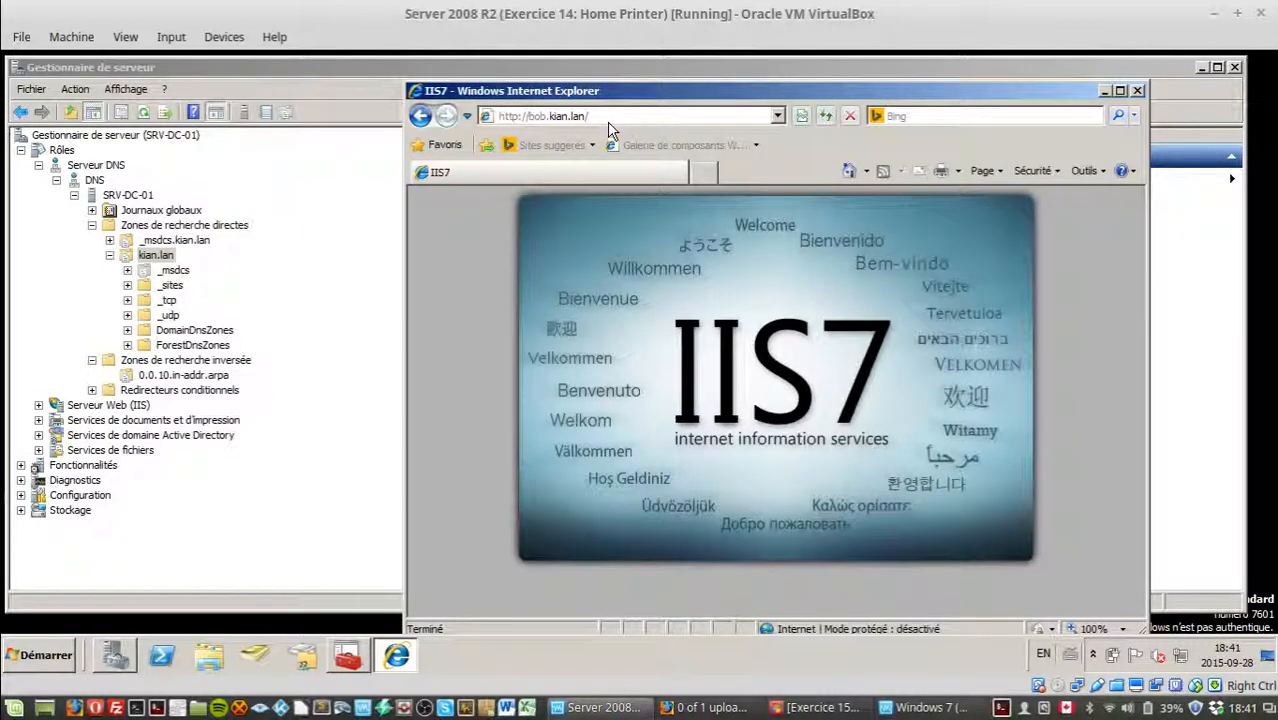
{"action": "left_click", "coordinate": [607, 117]}
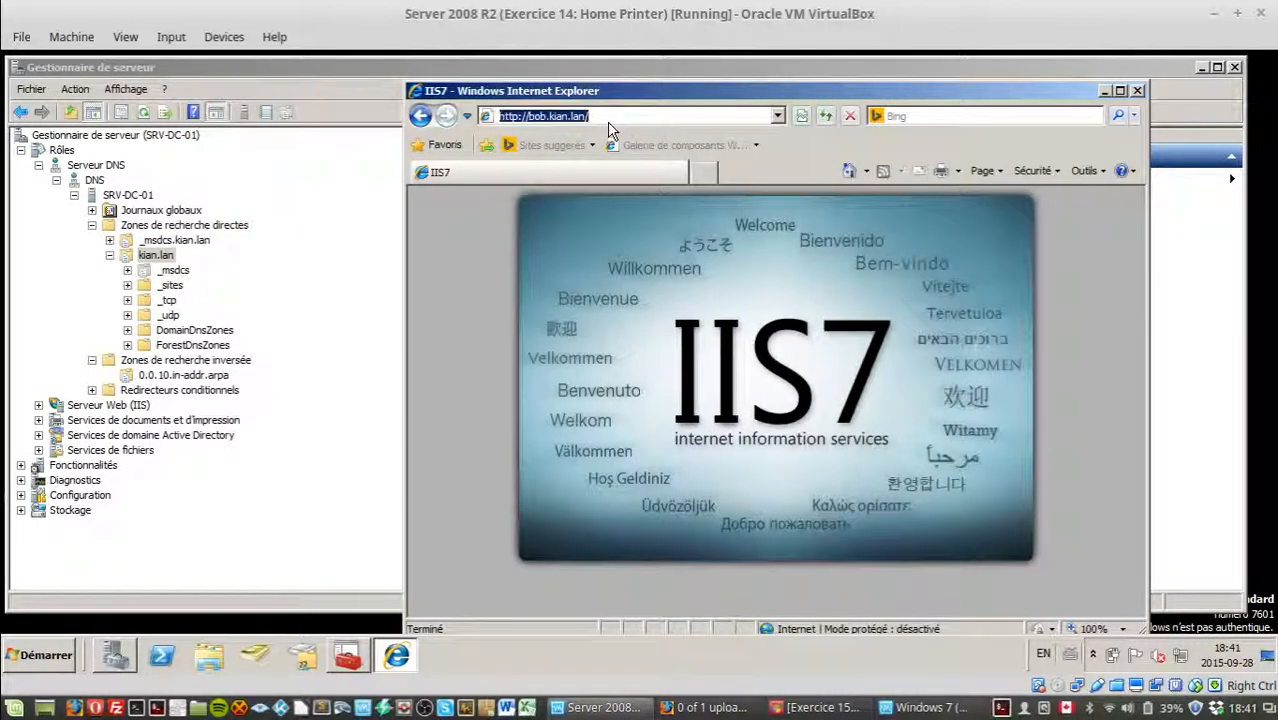
{"action": "left_click", "coordinate": [706, 175]}
{"action": "type", "text": "www.kian.lan"}
{"action": "key", "text": "Return"}
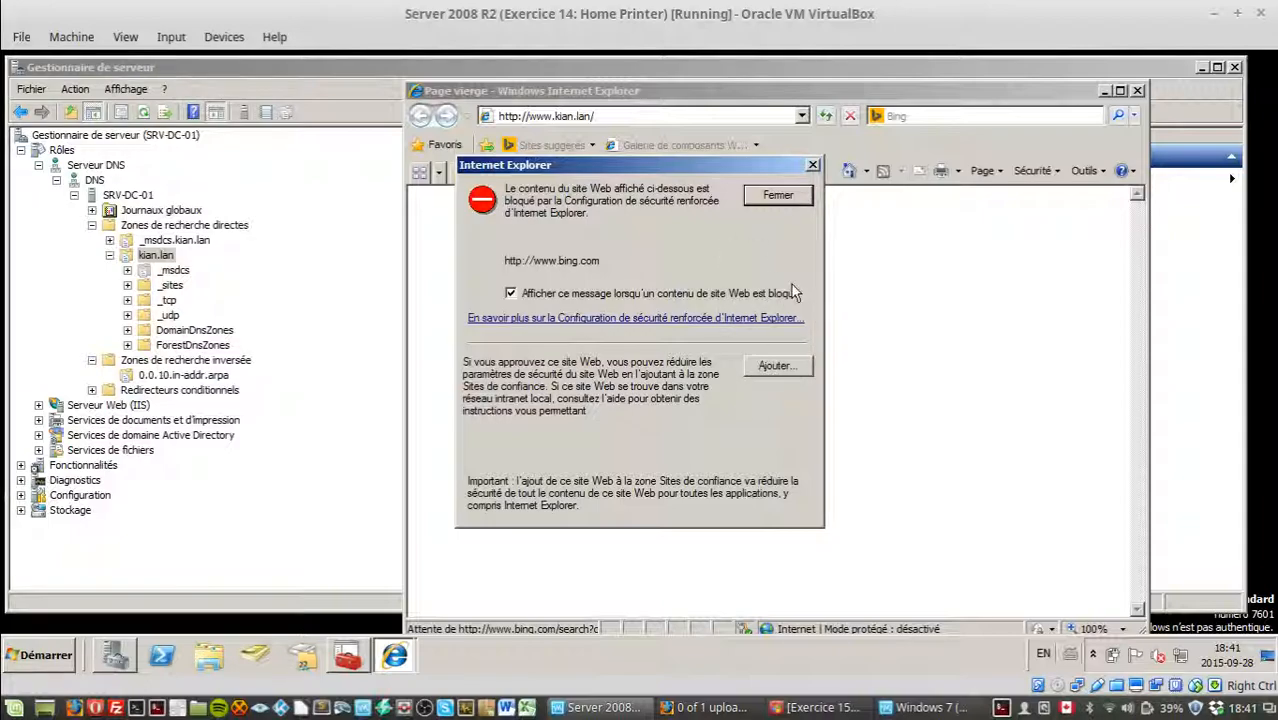
{"action": "left_click", "coordinate": [780, 195]}
{"action": "left_click", "coordinate": [792, 200]}
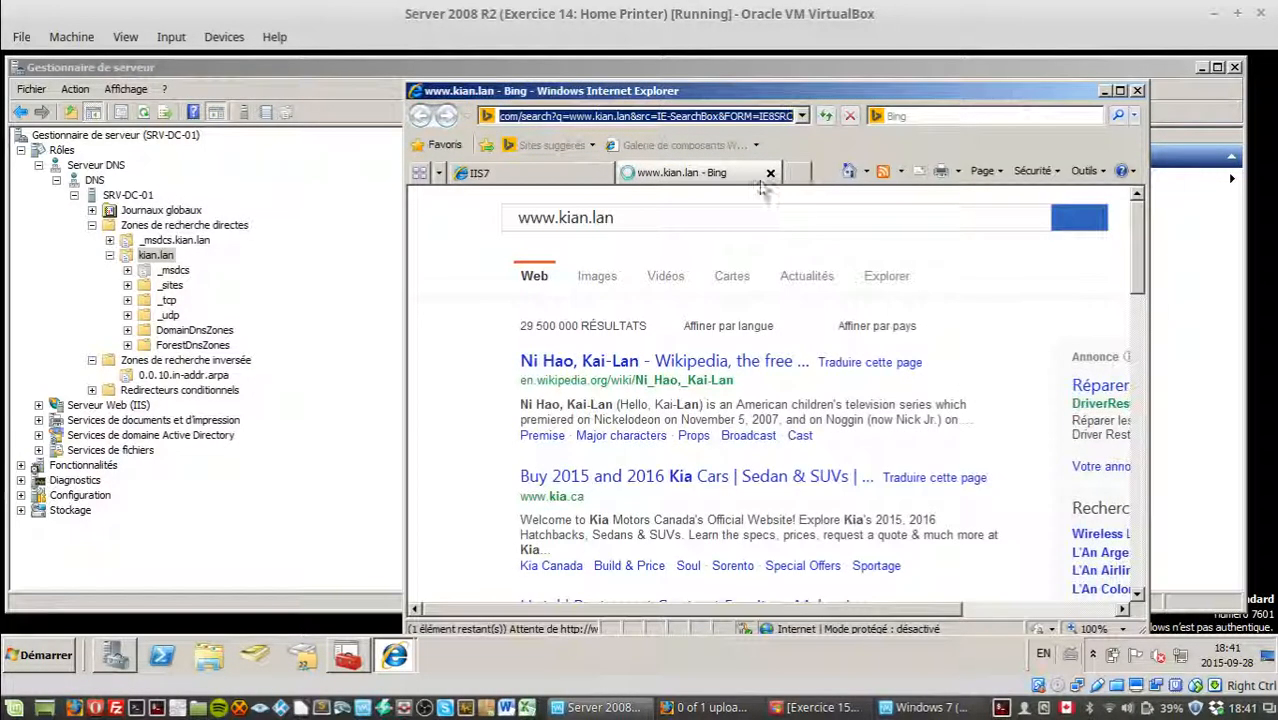
{"action": "left_click", "coordinate": [770, 172]}
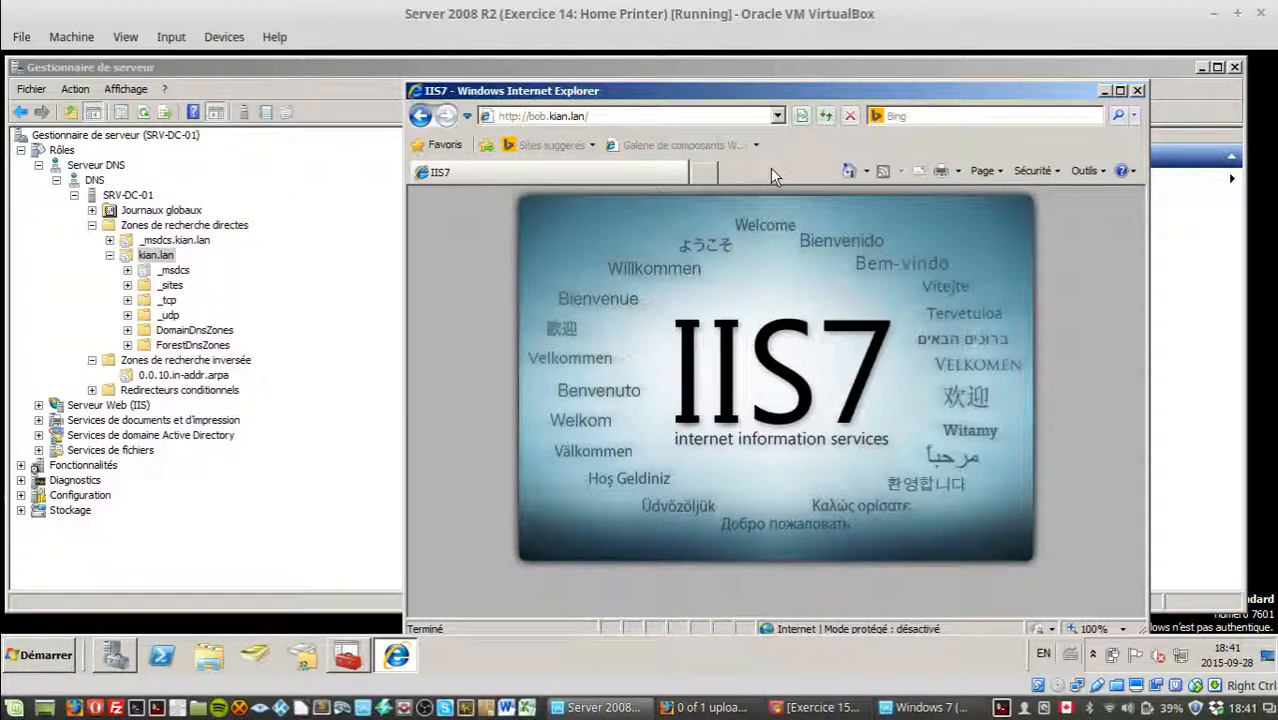
{"action": "left_click", "coordinate": [1137, 90]}
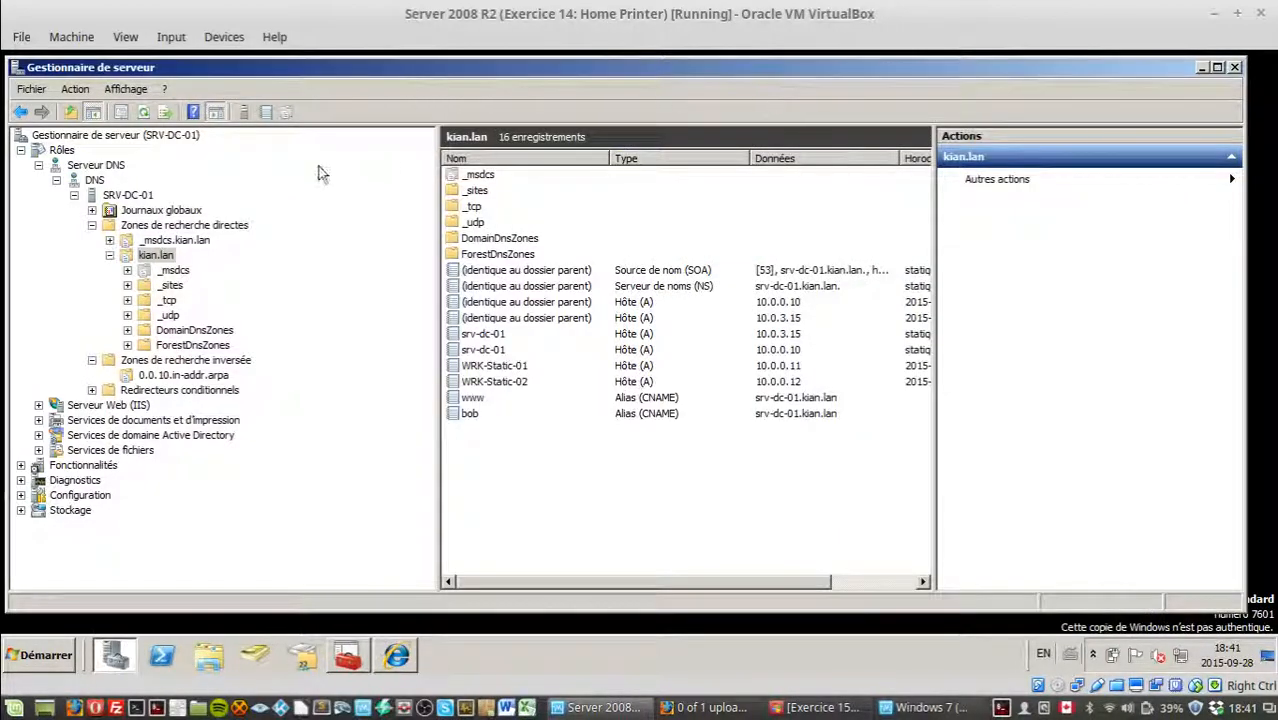
{"action": "right_click", "coordinate": [96, 166]}
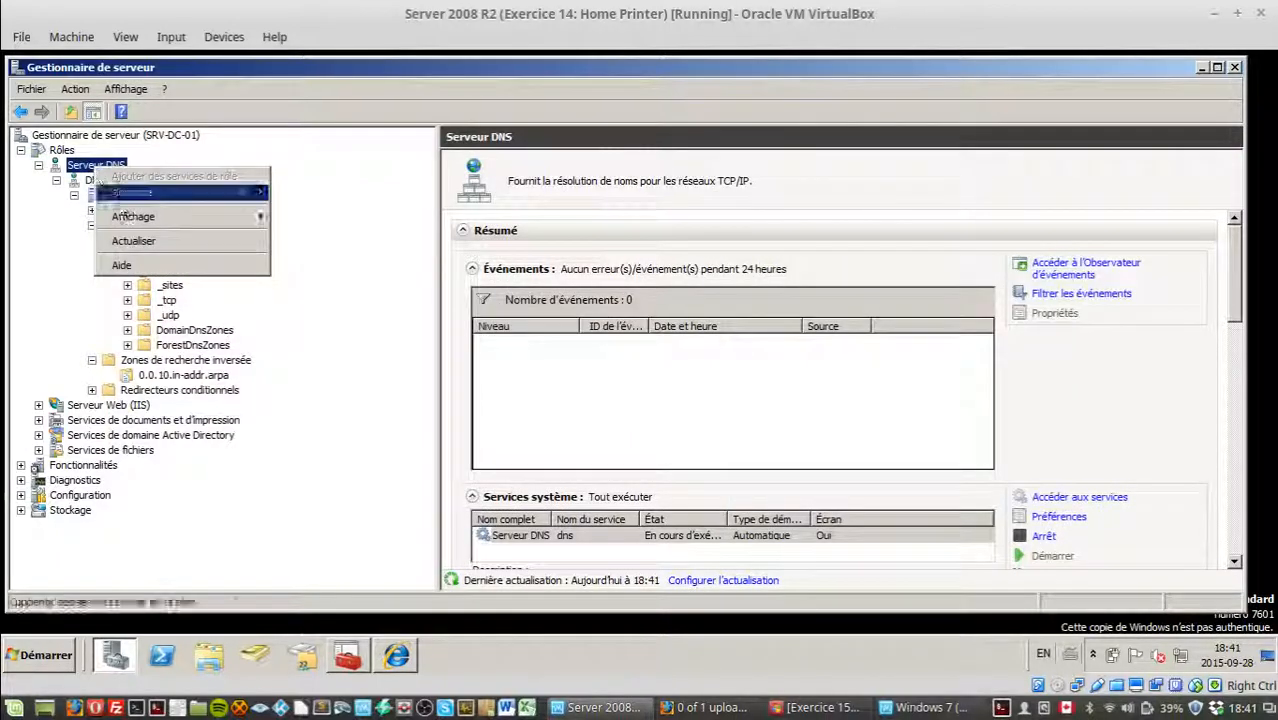
{"action": "mouse_move", "coordinate": [128, 216]}
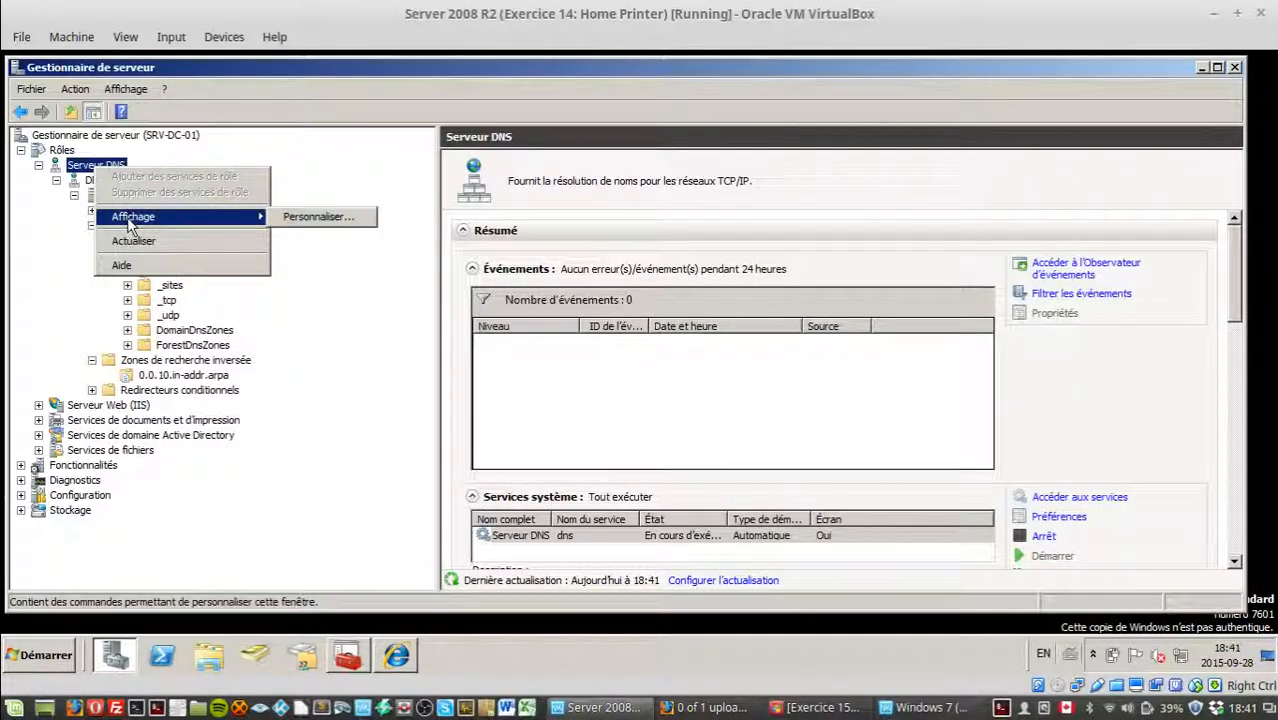
{"action": "left_click", "coordinate": [48, 151]}
{"action": "right_click", "coordinate": [48, 151]}
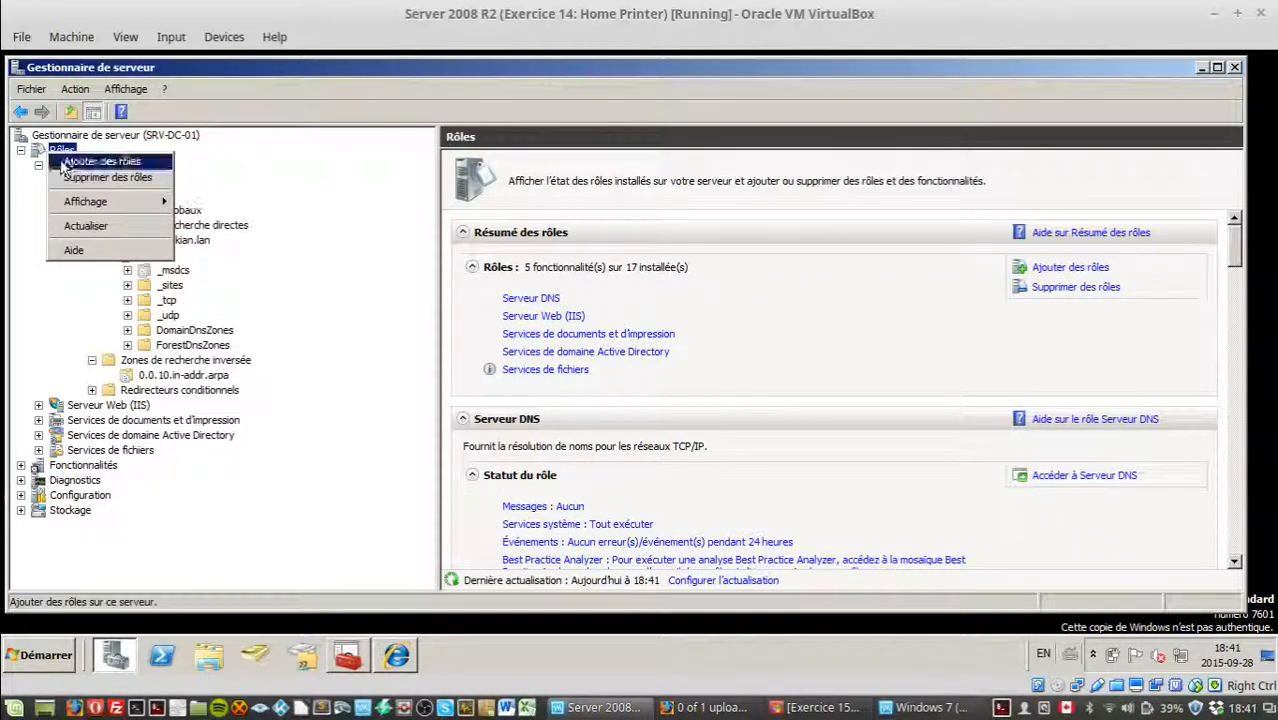
{"action": "left_click", "coordinate": [605, 244]}
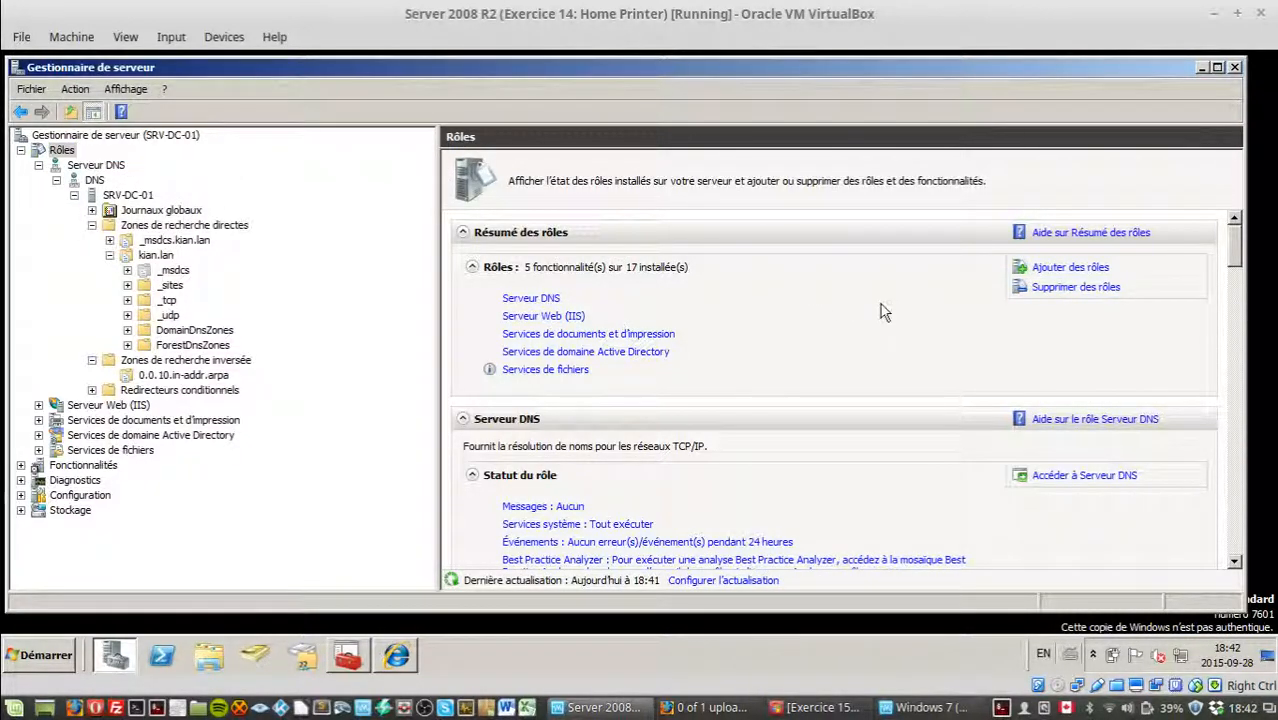
{"action": "mouse_move", "coordinate": [1238, 260]}
{"action": "left_mouse_down"}
{"action": "mouse_move", "coordinate": [1235, 370]}
{"action": "mouse_move", "coordinate": [1238, 252]}
{"action": "left_mouse_up"}
Reload bob.kian.lan in Internet Explorer and minimize the browser again.
{"action": "left_click", "coordinate": [399, 658]}
{"action": "left_click", "coordinate": [591, 116]}
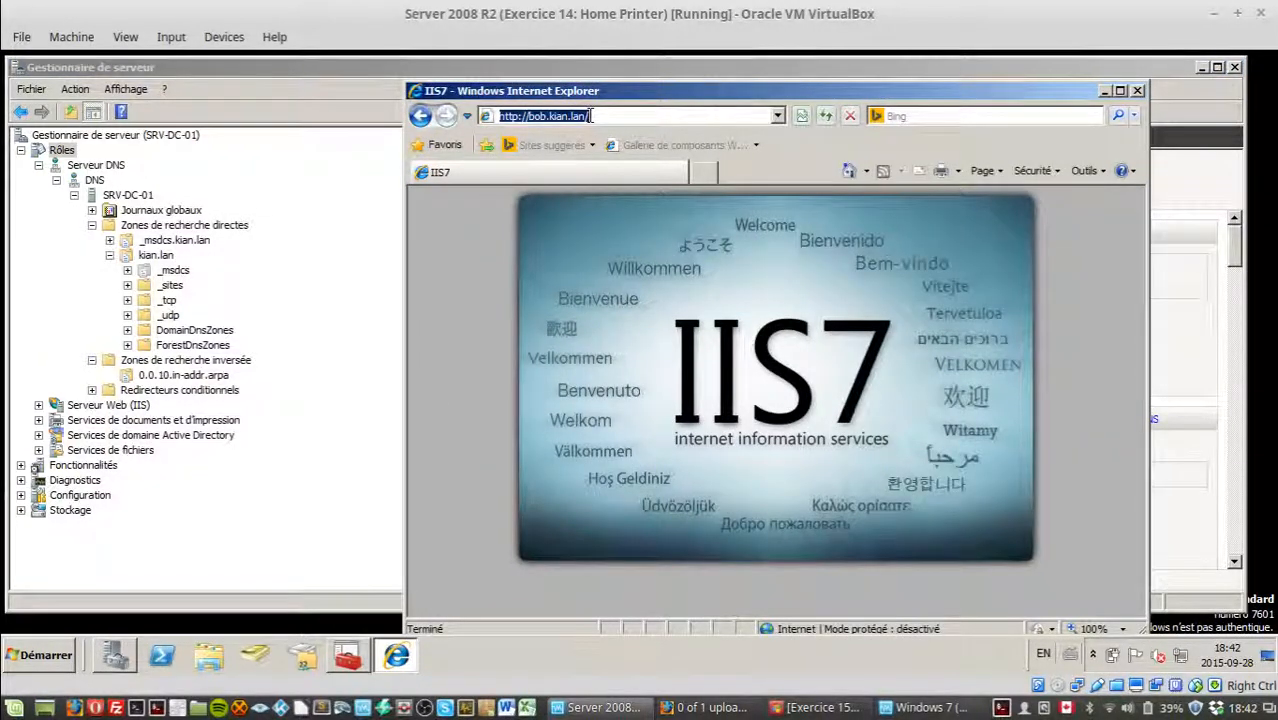
{"action": "type", "text": "bob.kian.lan"}
{"action": "key", "text": "Return"}
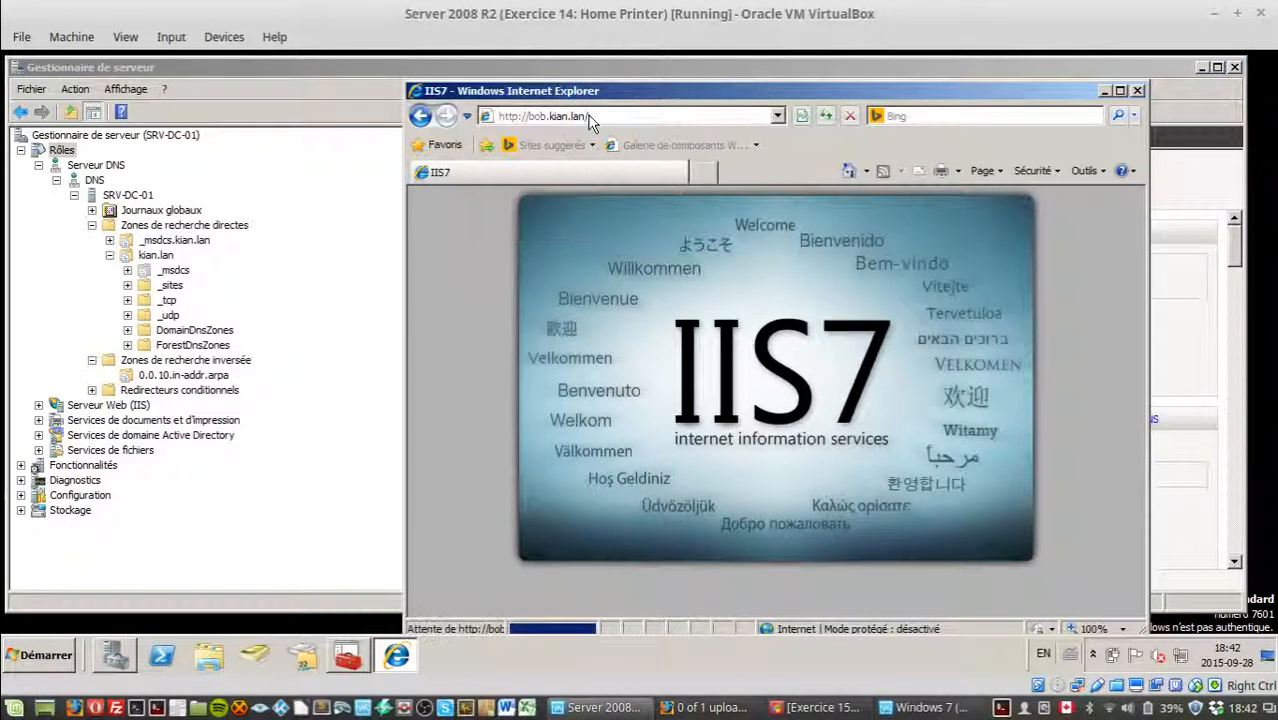
{"action": "left_click", "coordinate": [1104, 91]}
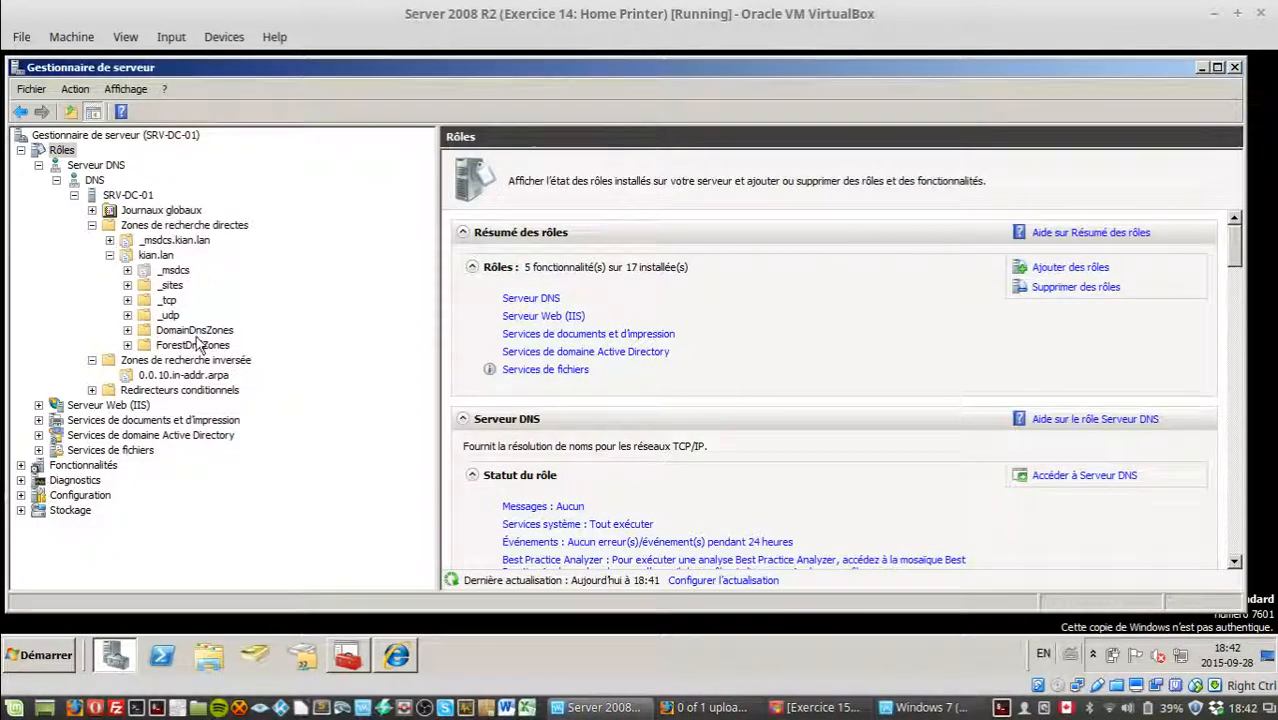
Add a CNAME alias named csdm to the kian.lan zone, leaving the target host empty.
{"action": "left_click", "coordinate": [155, 255]}
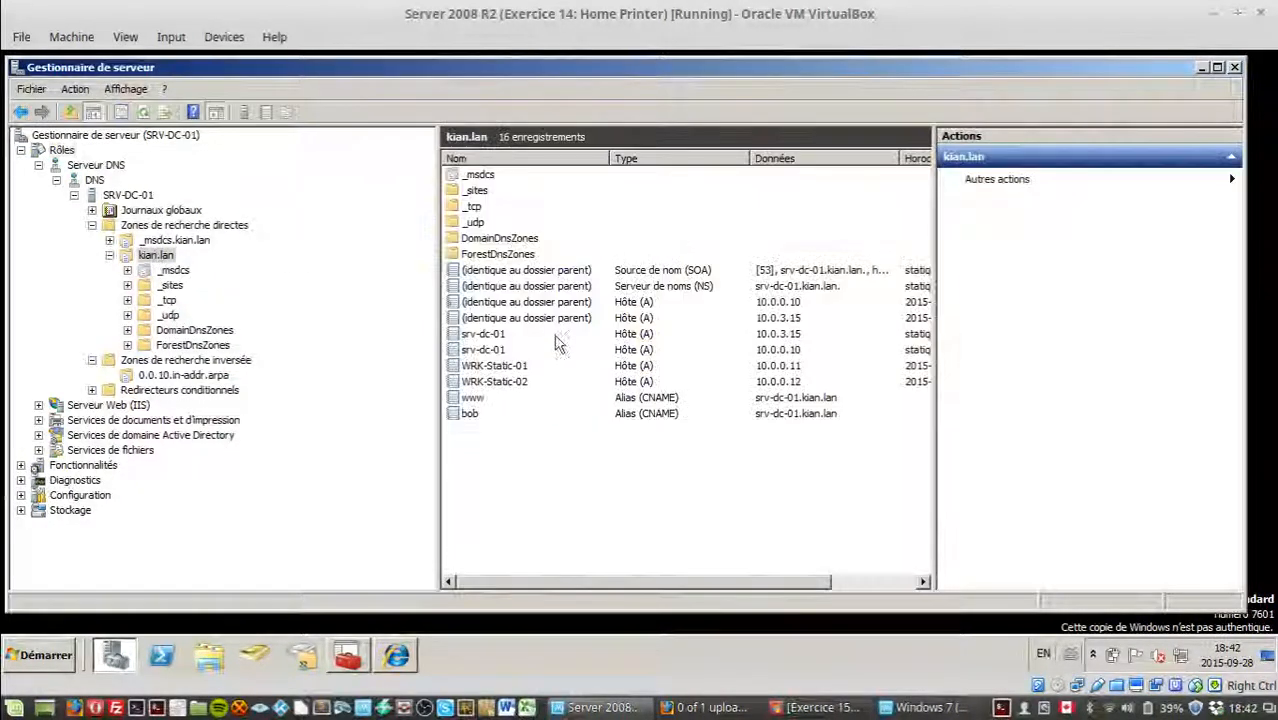
{"action": "right_click", "coordinate": [532, 511]}
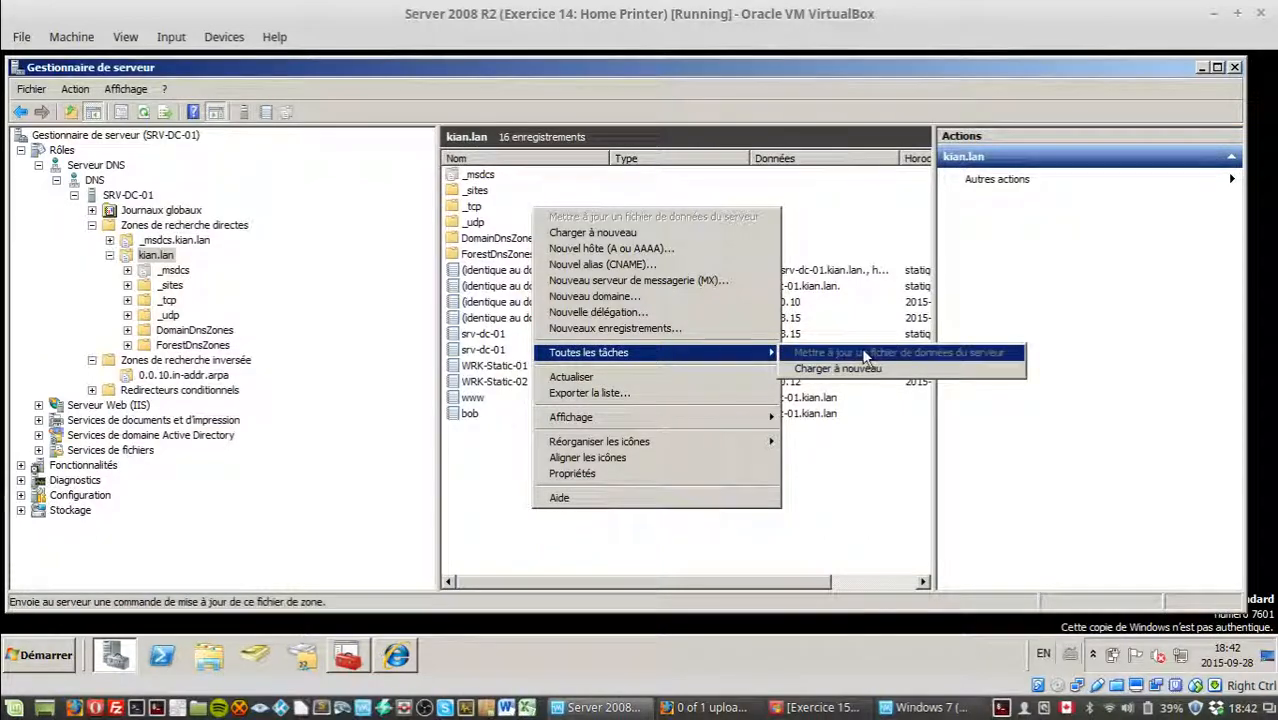
{"action": "left_click", "coordinate": [612, 264]}
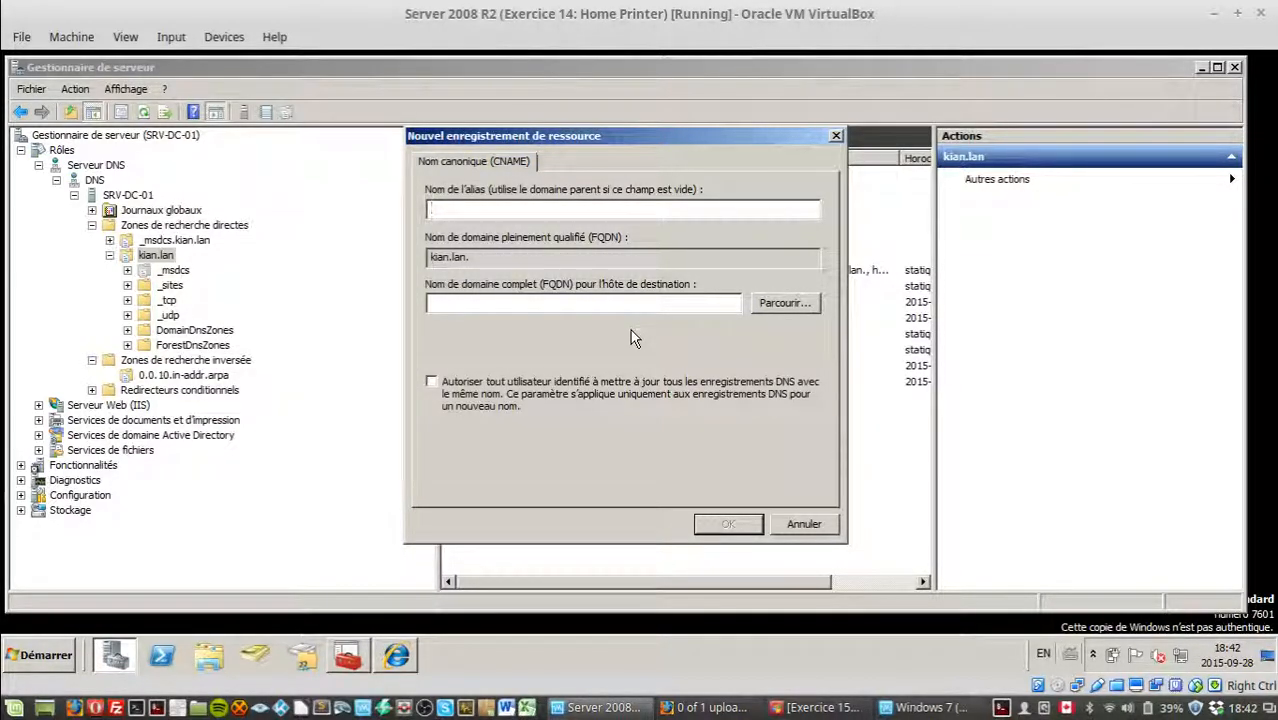
{"action": "type", "text": "csdm"}
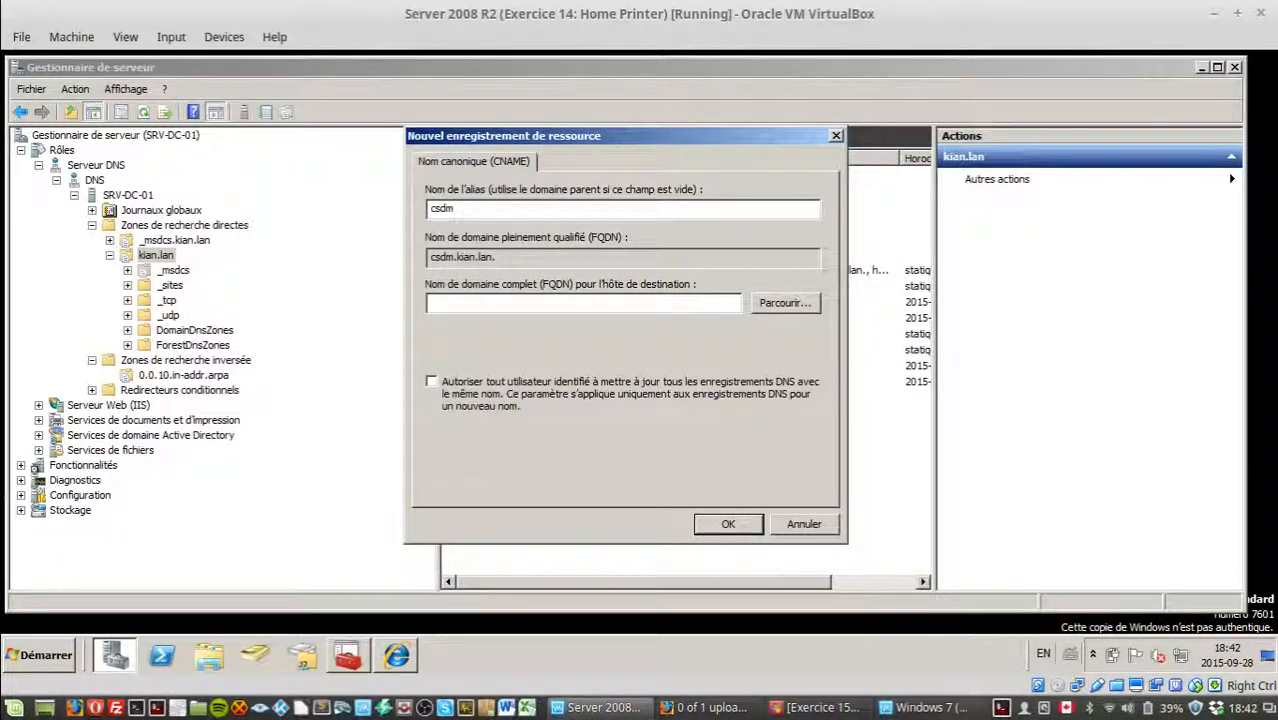
{"action": "left_click", "coordinate": [738, 524]}
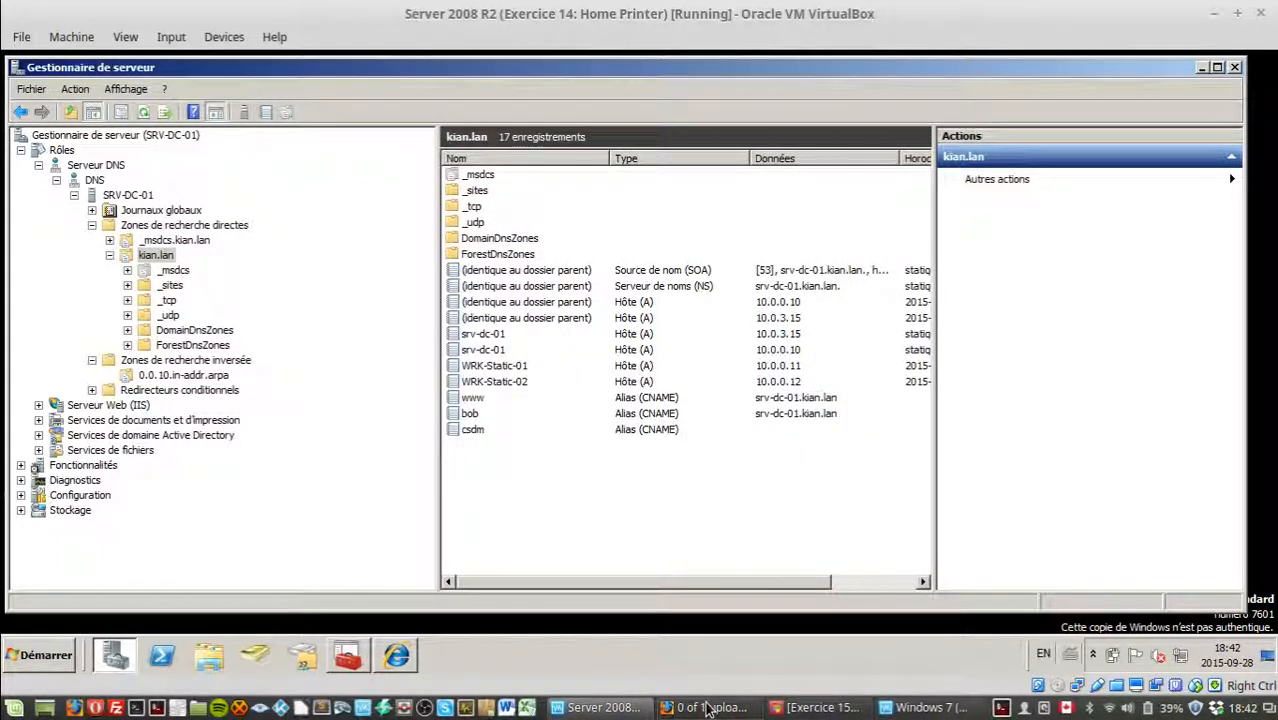
Switch to the Windows 7 virtual machine and try to load the csdm alias in Internet Explorer.
{"action": "left_click", "coordinate": [925, 707]}
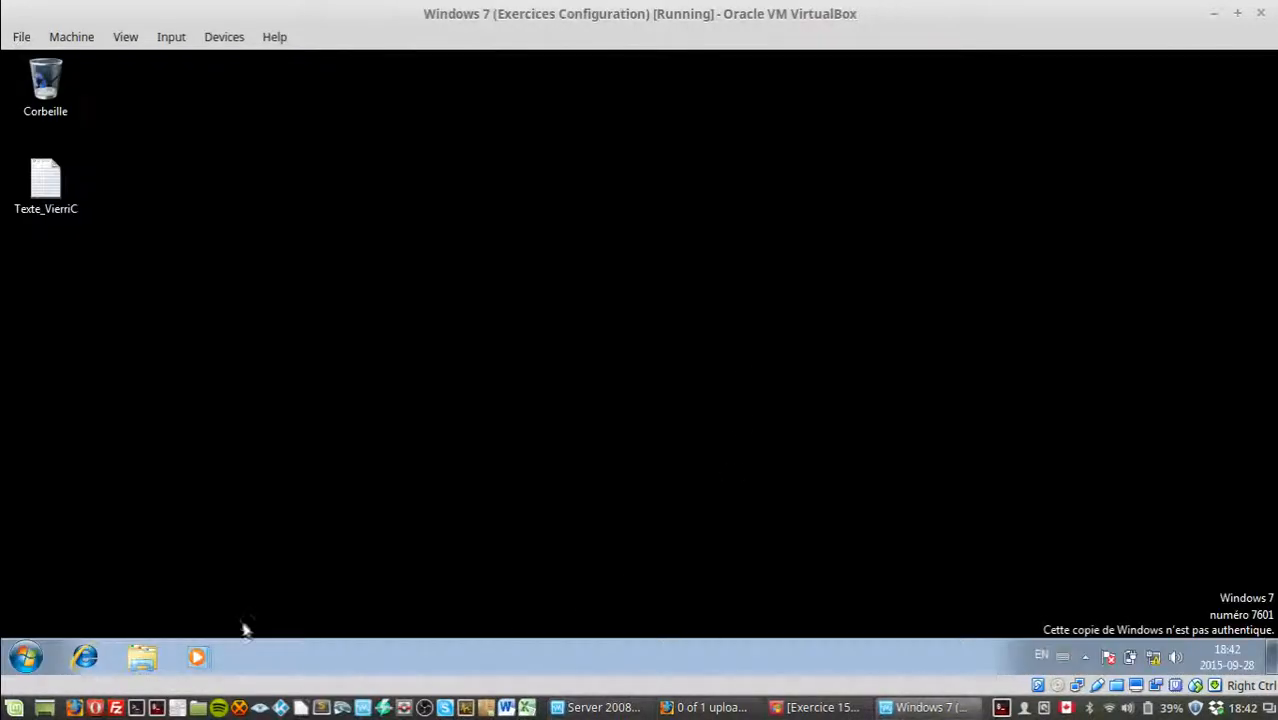
{"action": "left_click", "coordinate": [85, 657]}
{"action": "type", "text": "csdm."}
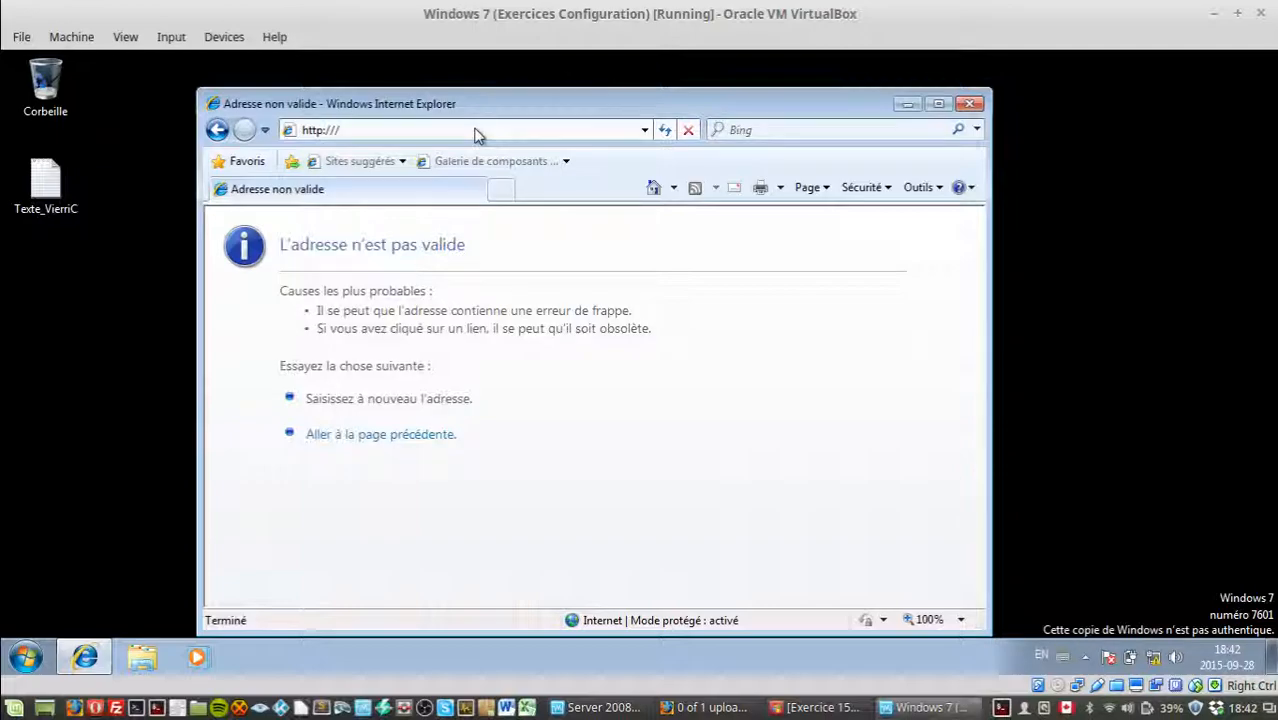
{"action": "left_click", "coordinate": [475, 130]}
On the Server 2008 R2 machine, set the csdm alias's target host to srv-dc-01.kian.lan by browsing the kian.lan zone.
{"action": "left_click", "coordinate": [640, 710]}
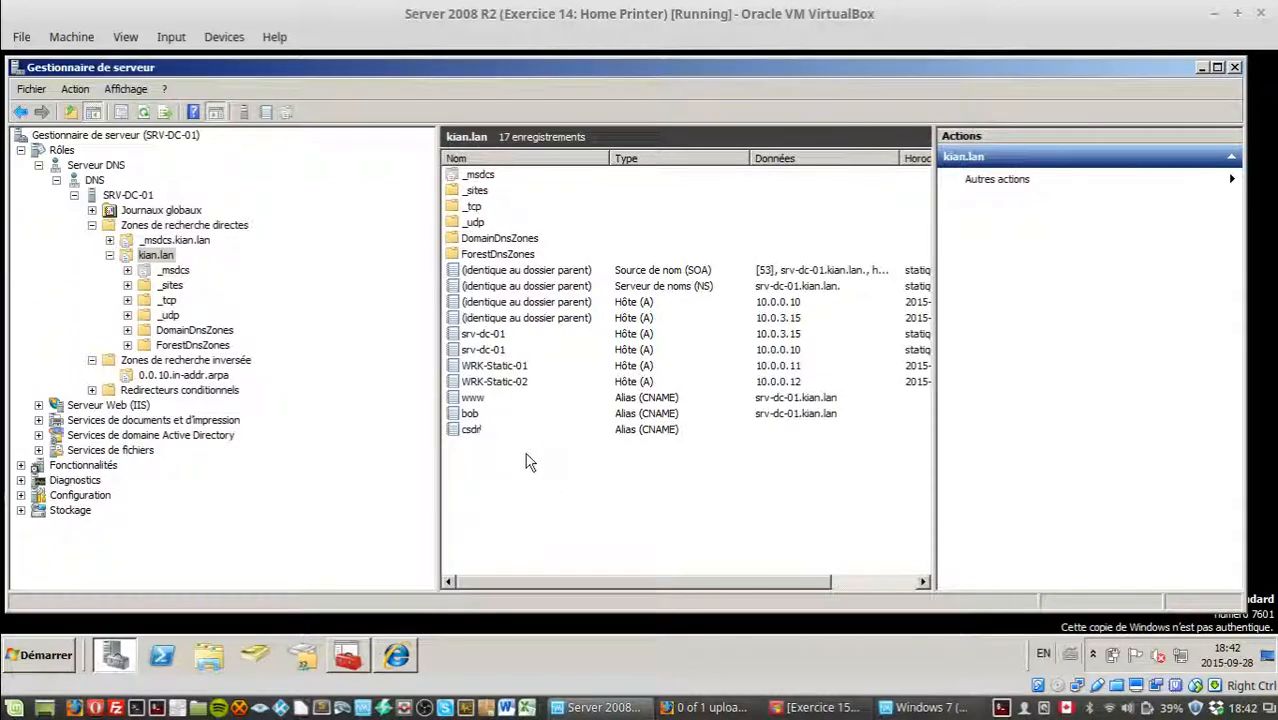
{"action": "left_click", "coordinate": [512, 438]}
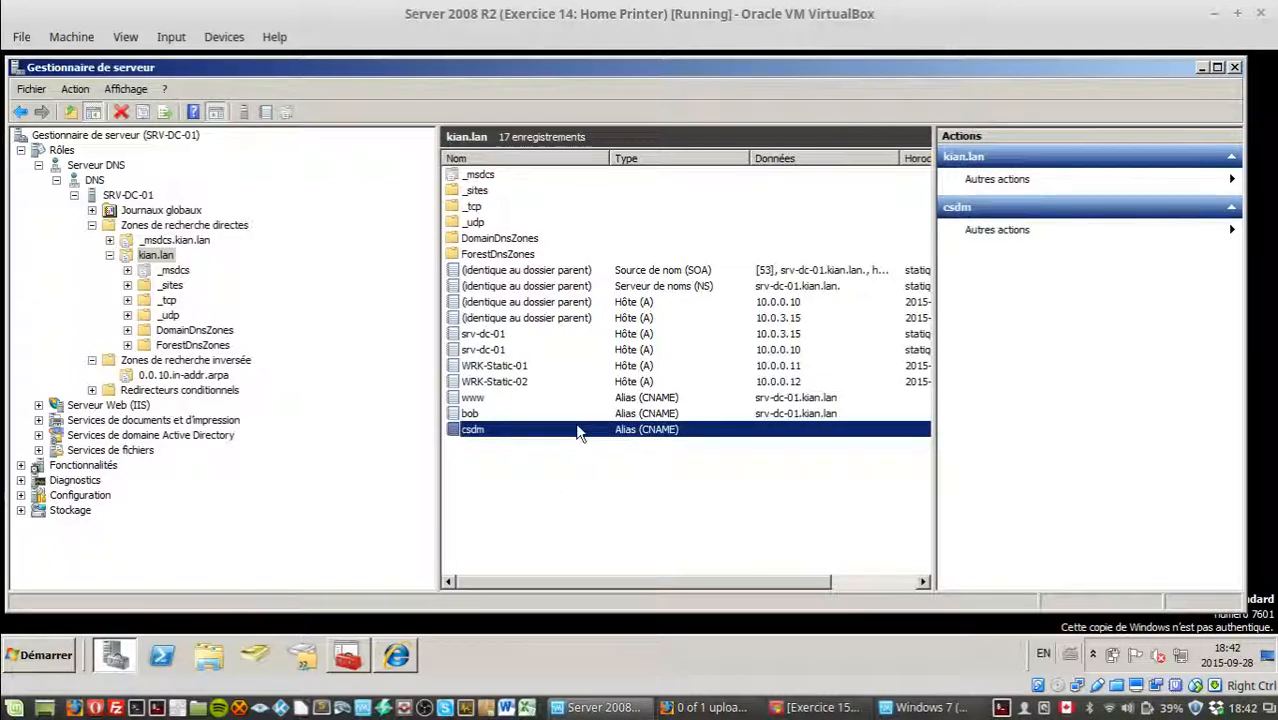
{"action": "double_click", "coordinate": [516, 432]}
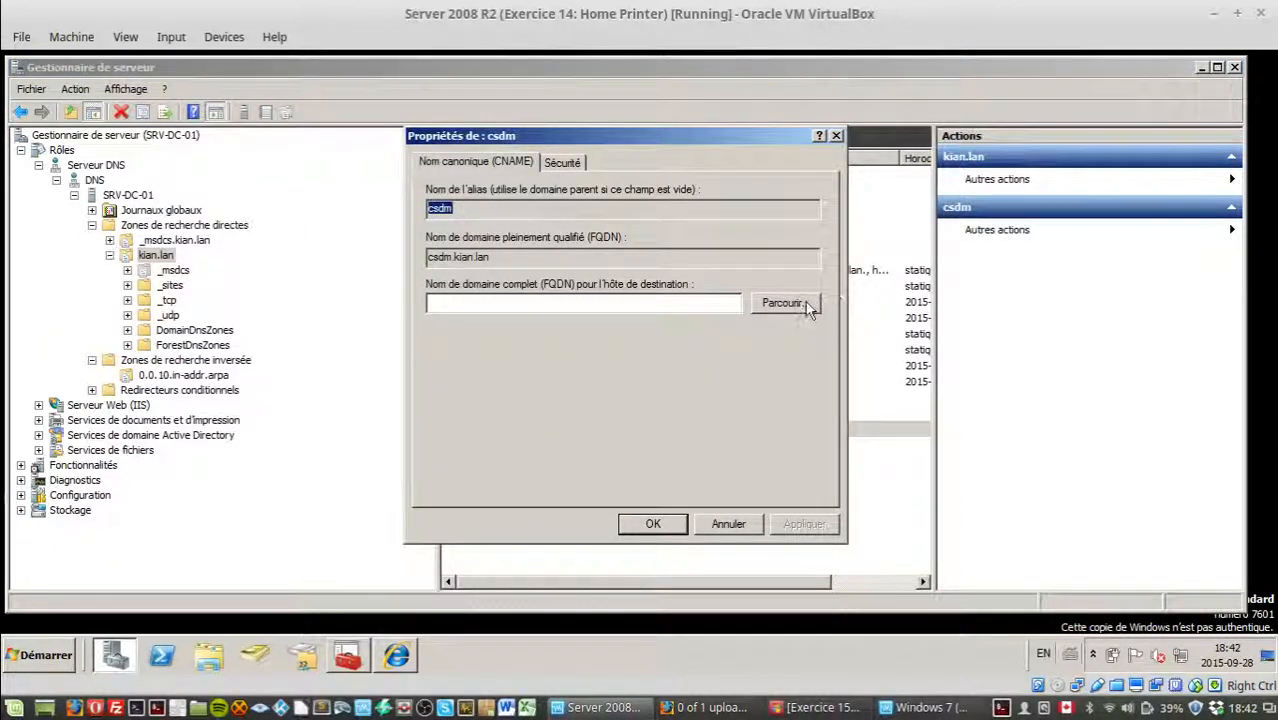
{"action": "left_click", "coordinate": [783, 303]}
{"action": "double_click", "coordinate": [519, 276]}
{"action": "double_click", "coordinate": [519, 276]}
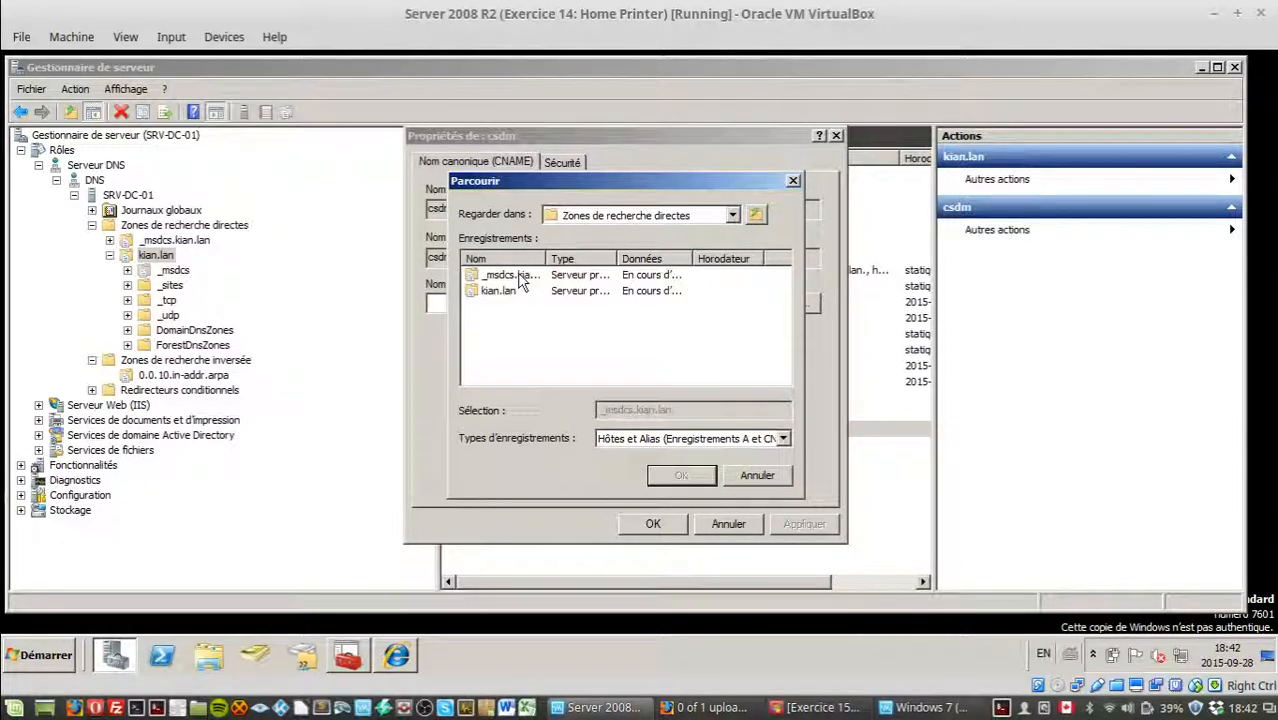
{"action": "double_click", "coordinate": [507, 296]}
{"action": "scroll", "coordinate": [730, 294], "scroll_direction": "down", "scroll_amount": 3}
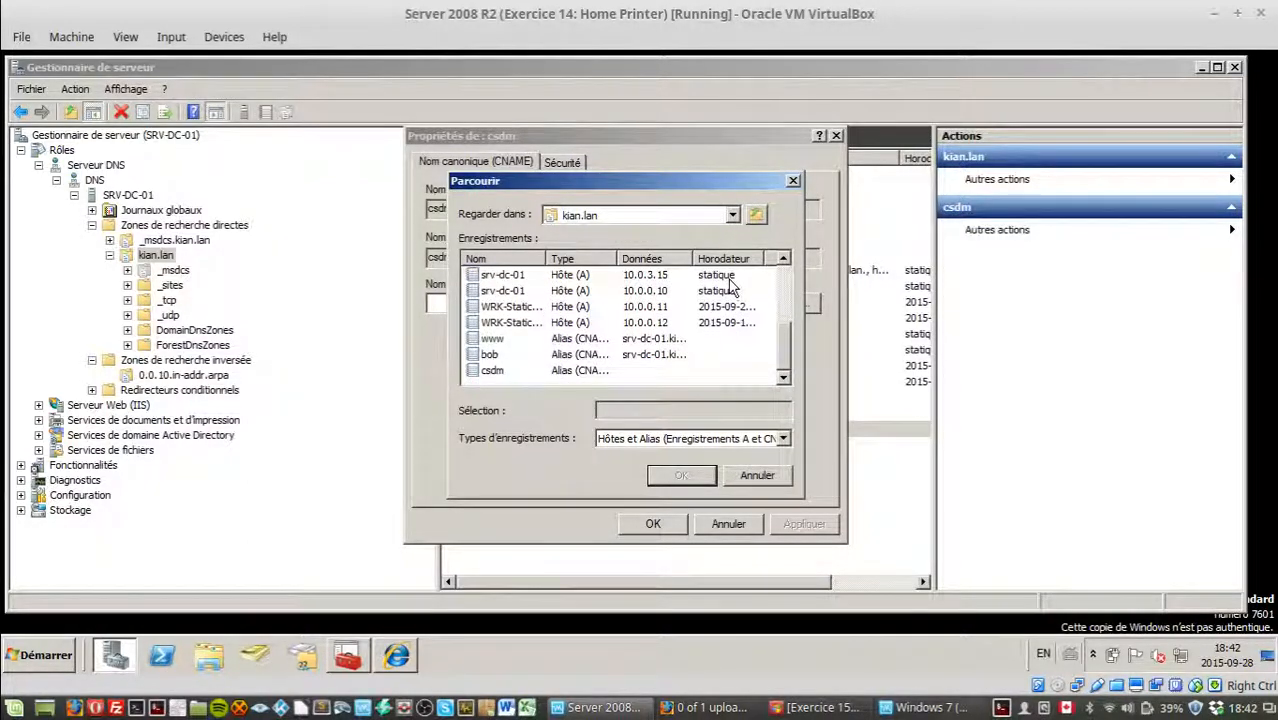
{"action": "double_click", "coordinate": [507, 290]}
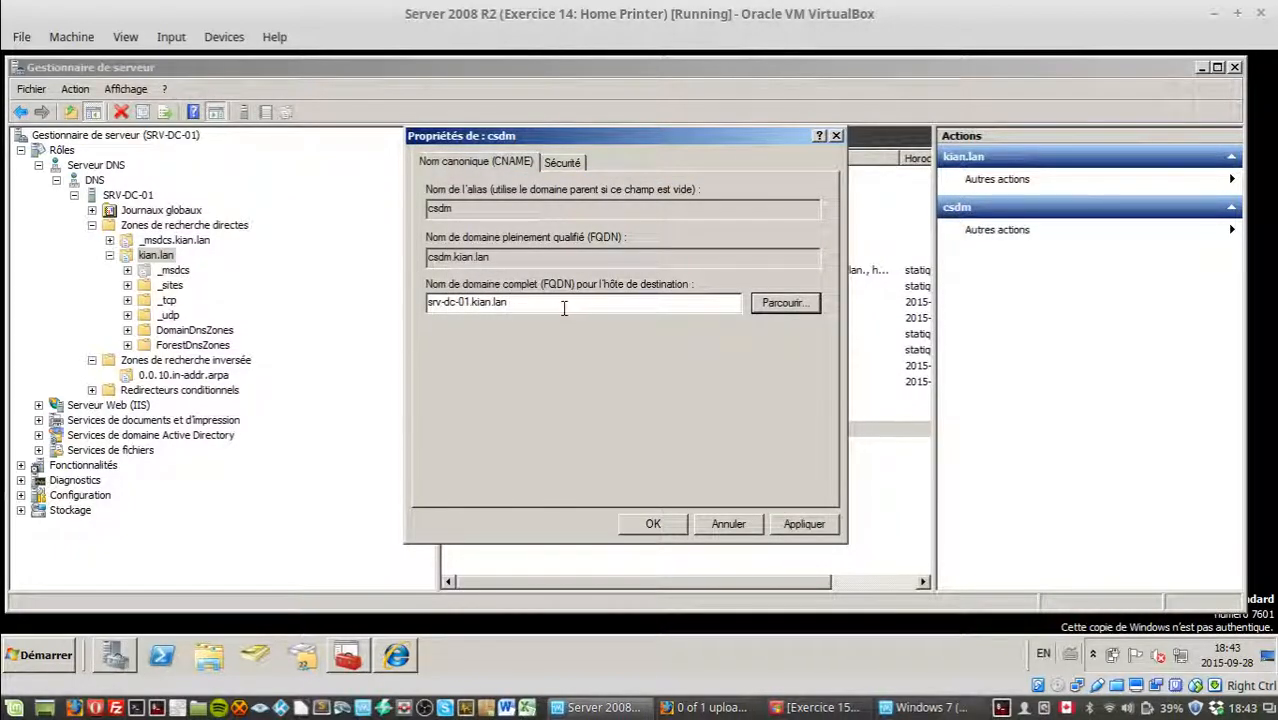
{"action": "left_click", "coordinate": [806, 526]}
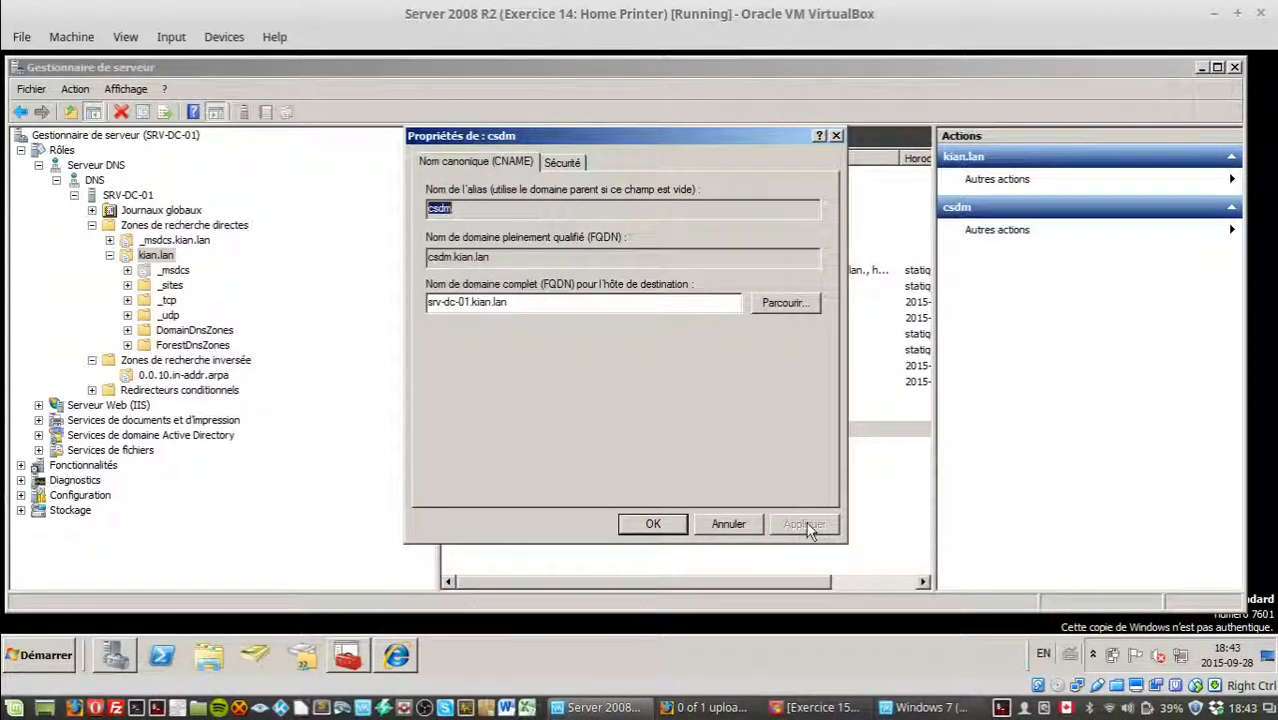
{"action": "left_click", "coordinate": [655, 524]}
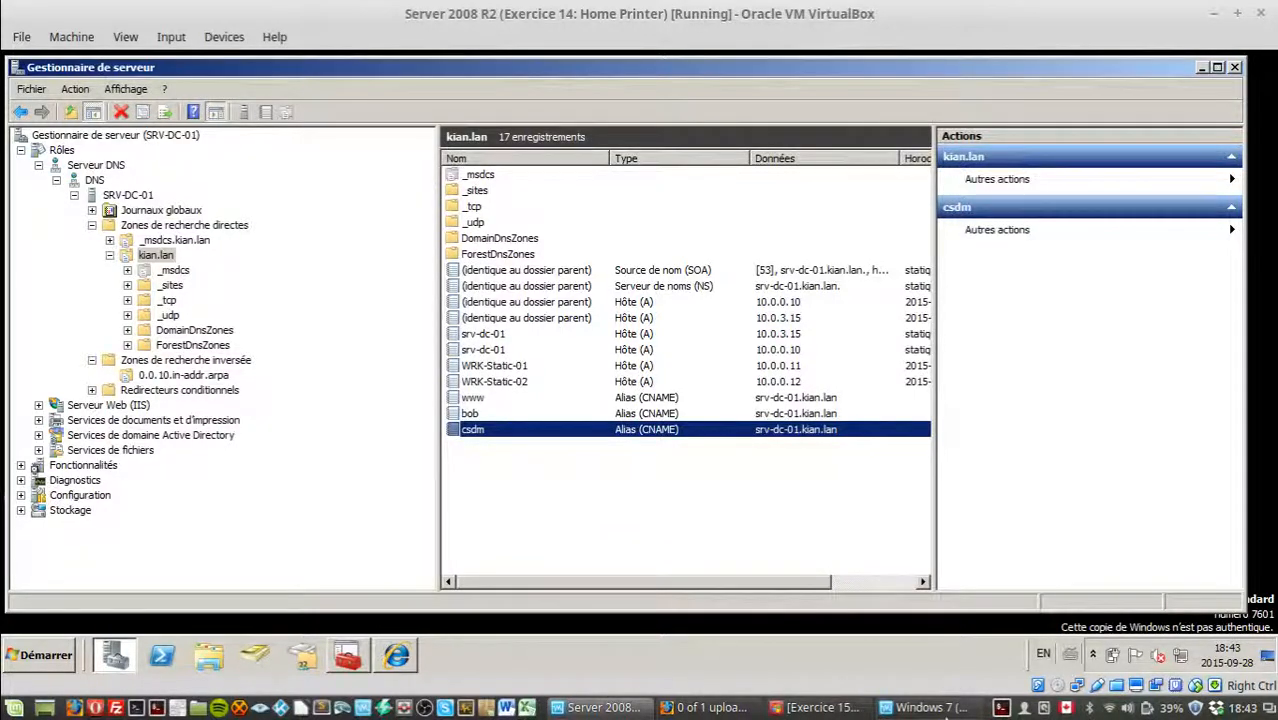
{"action": "left_click", "coordinate": [925, 707]}
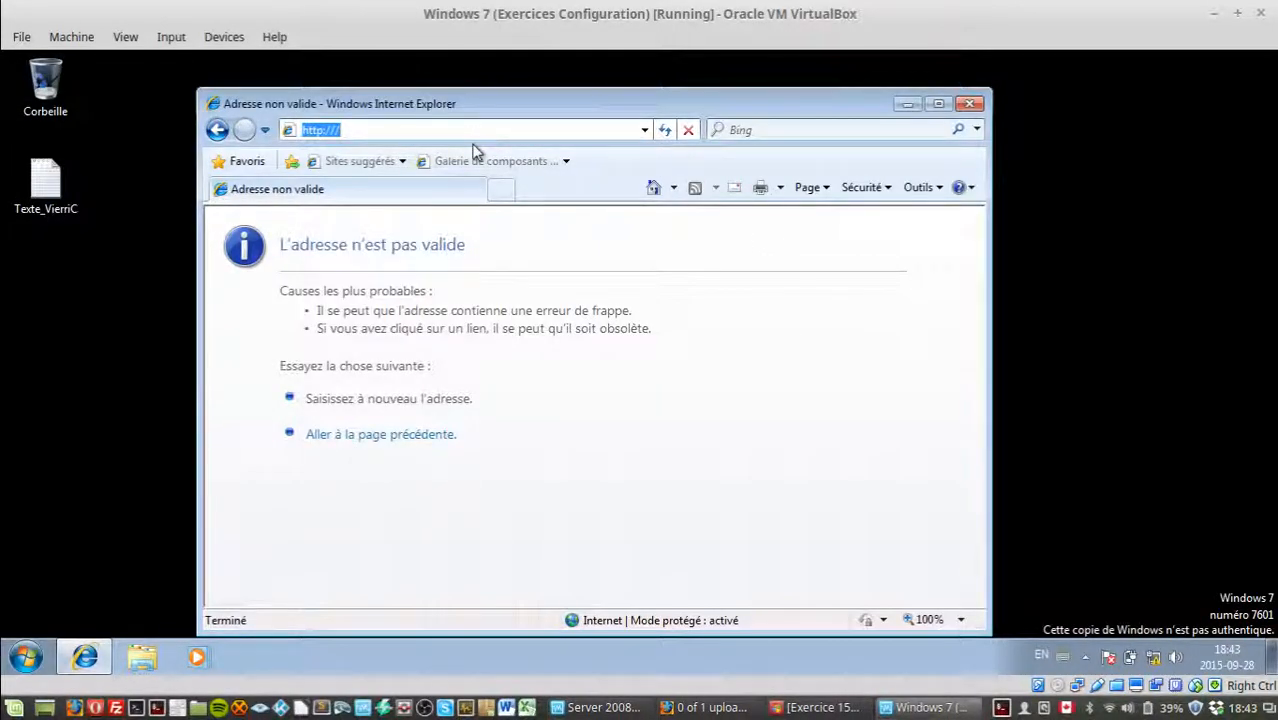
{"action": "type", "text": "csdm."}
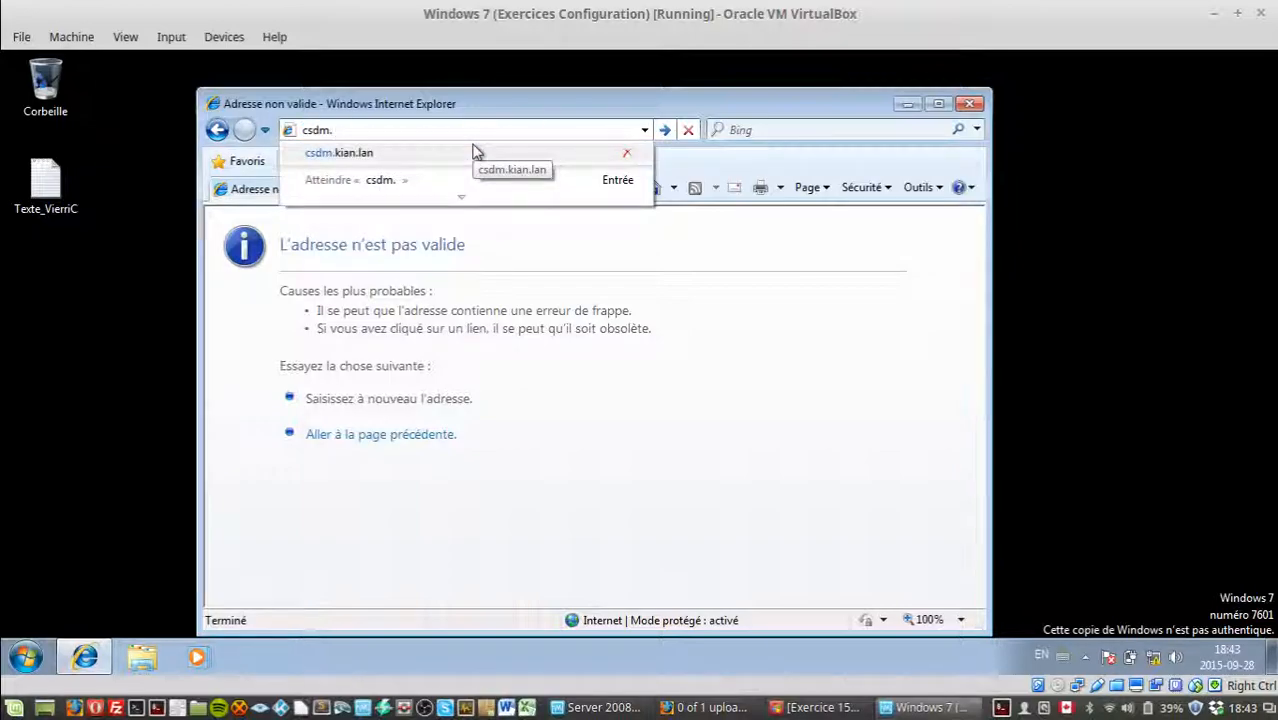
{"action": "left_click", "coordinate": [475, 152]}
{"action": "left_click", "coordinate": [430, 130]}
{"action": "type", "text": "www.kian.lan"}
{"action": "key", "text": "Return"}
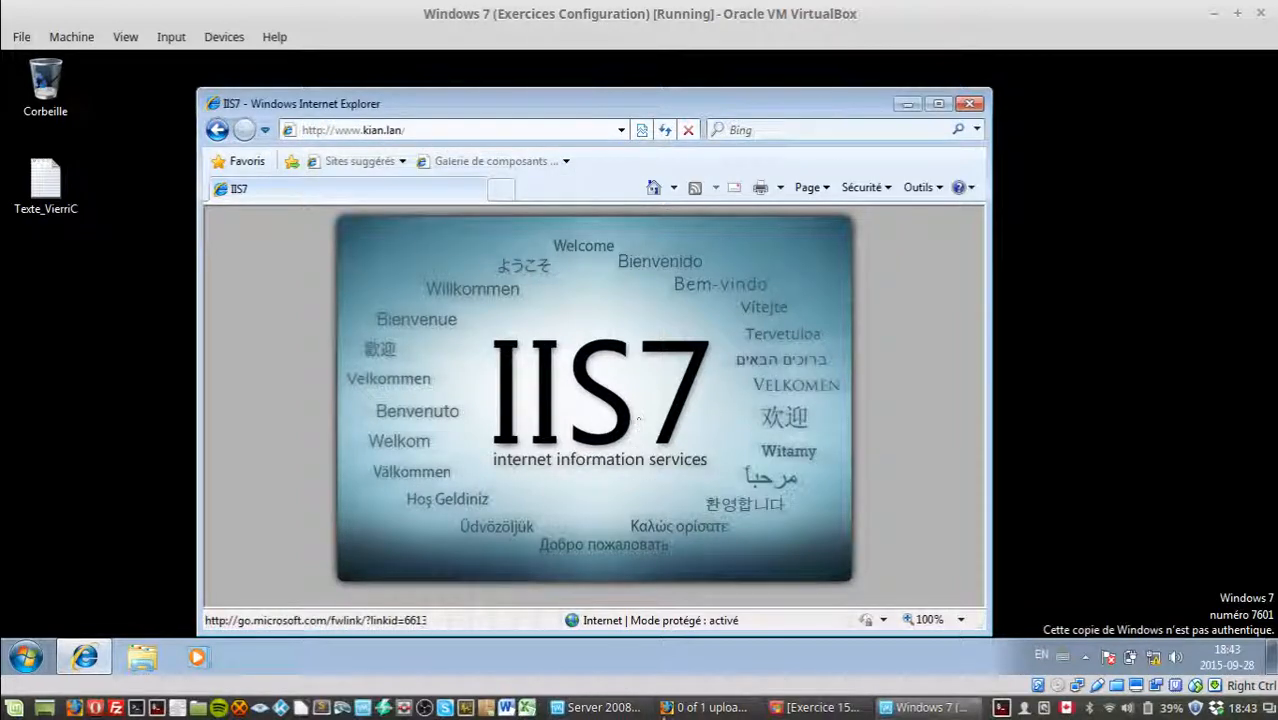
{"action": "left_click", "coordinate": [603, 707]}
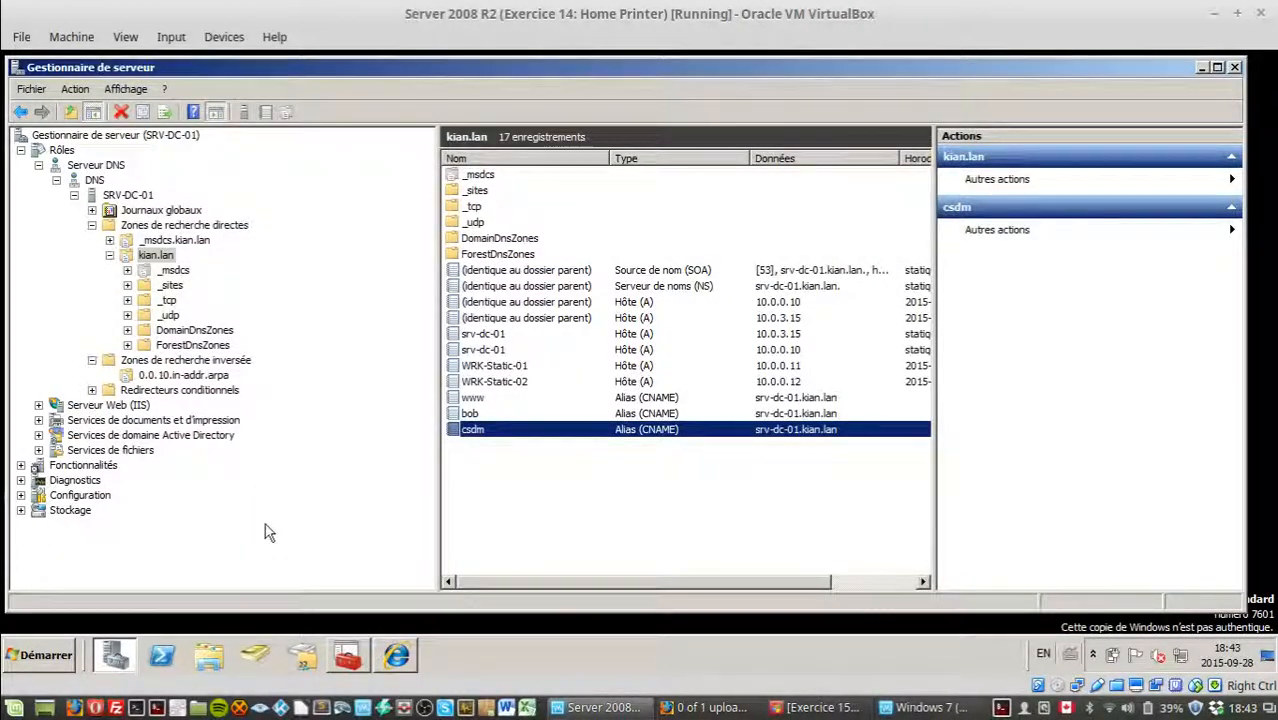
{"action": "left_click", "coordinate": [405, 650]}
{"action": "left_click", "coordinate": [612, 118]}
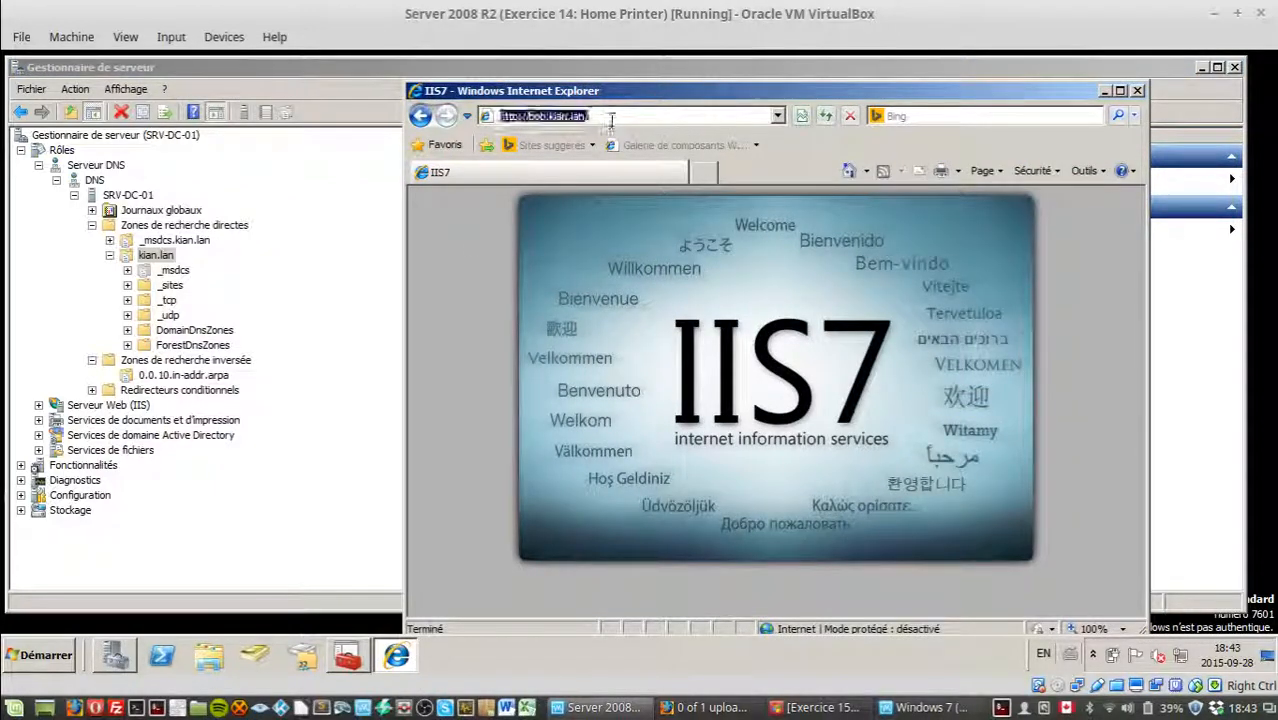
{"action": "type", "text": "kian."}
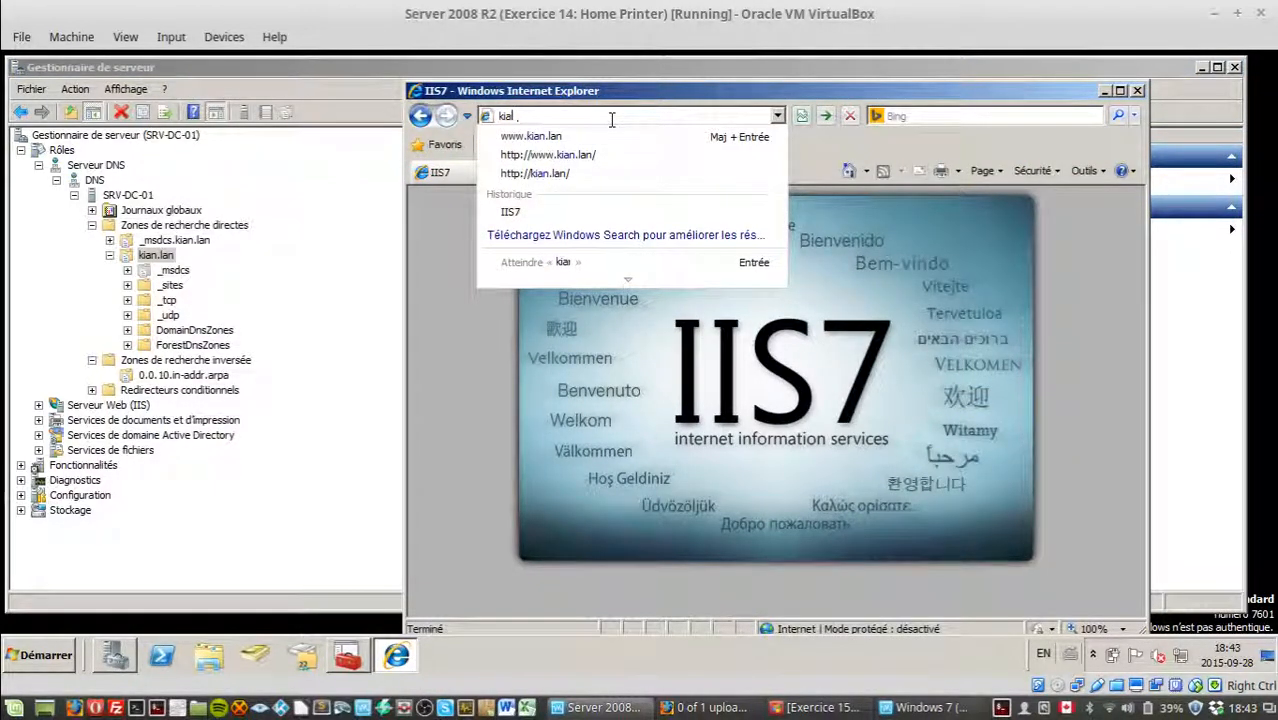
{"action": "key", "text": "BackSpace"}
{"action": "key", "text": "BackSpace"}
{"action": "key", "text": "BackSpace"}
{"action": "key", "text": "BackSpace"}
{"action": "key", "text": "BackSpace"}
{"action": "type", "text": "www.kian.lan"}
{"action": "key", "text": "Return"}
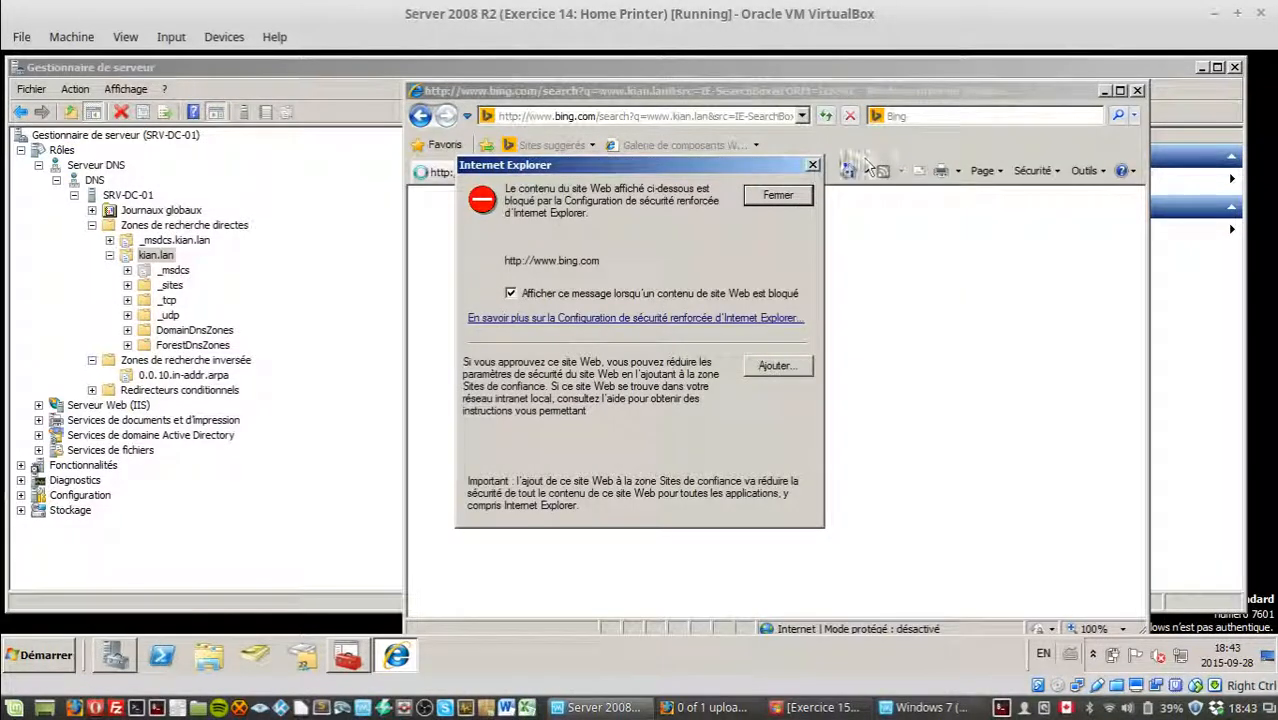
{"action": "left_click", "coordinate": [806, 193]}
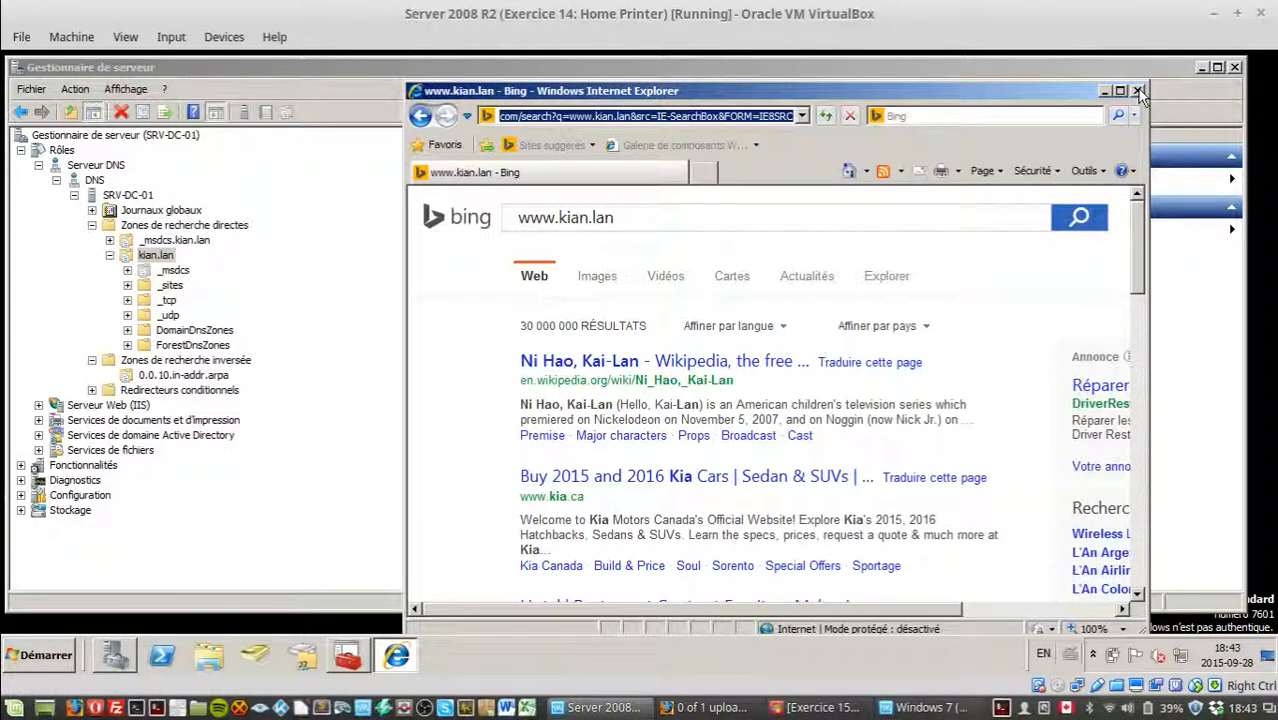
{"action": "left_click", "coordinate": [1138, 91]}
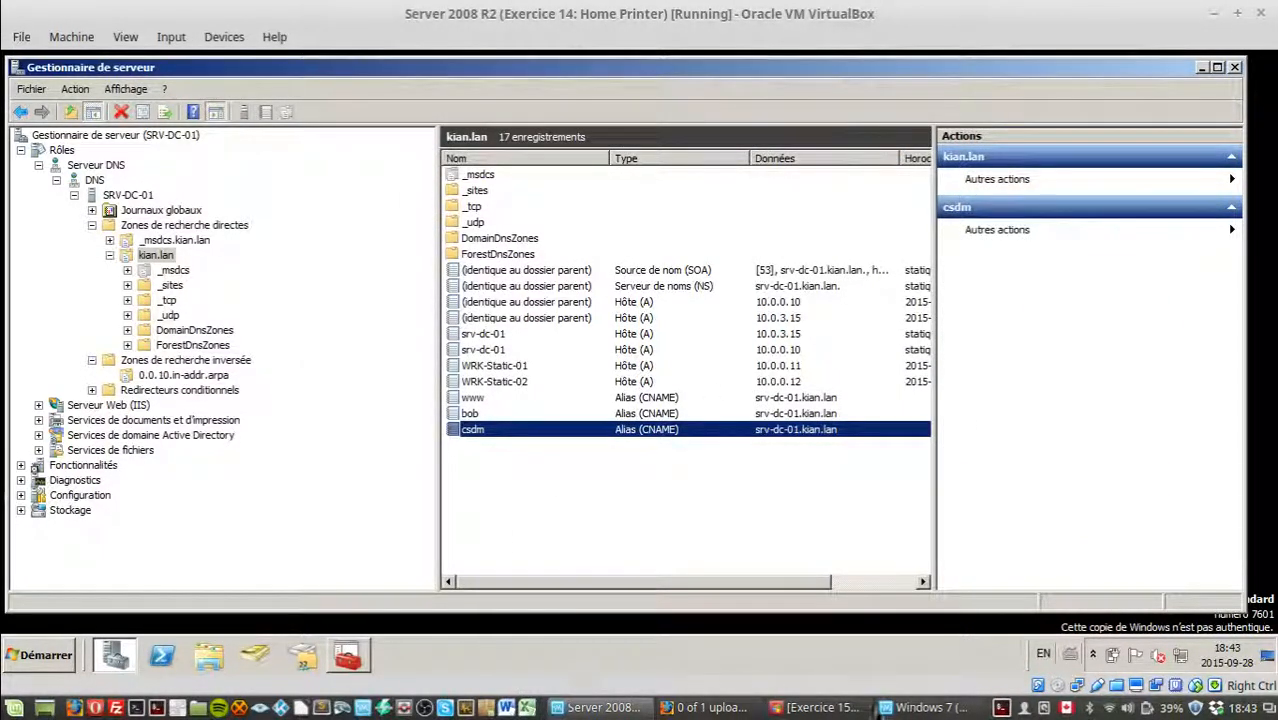
{"action": "left_click", "coordinate": [925, 707]}
{"action": "left_click", "coordinate": [26, 657]}
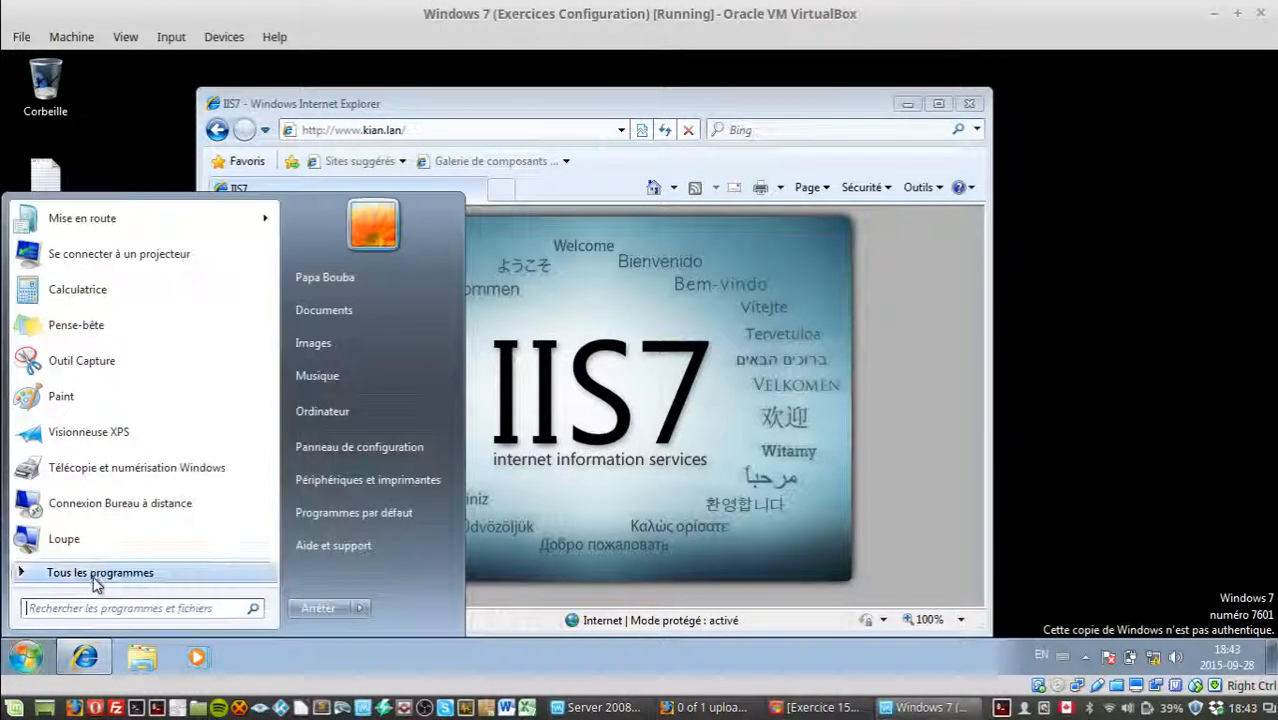
{"action": "type", "text": "cmd"}
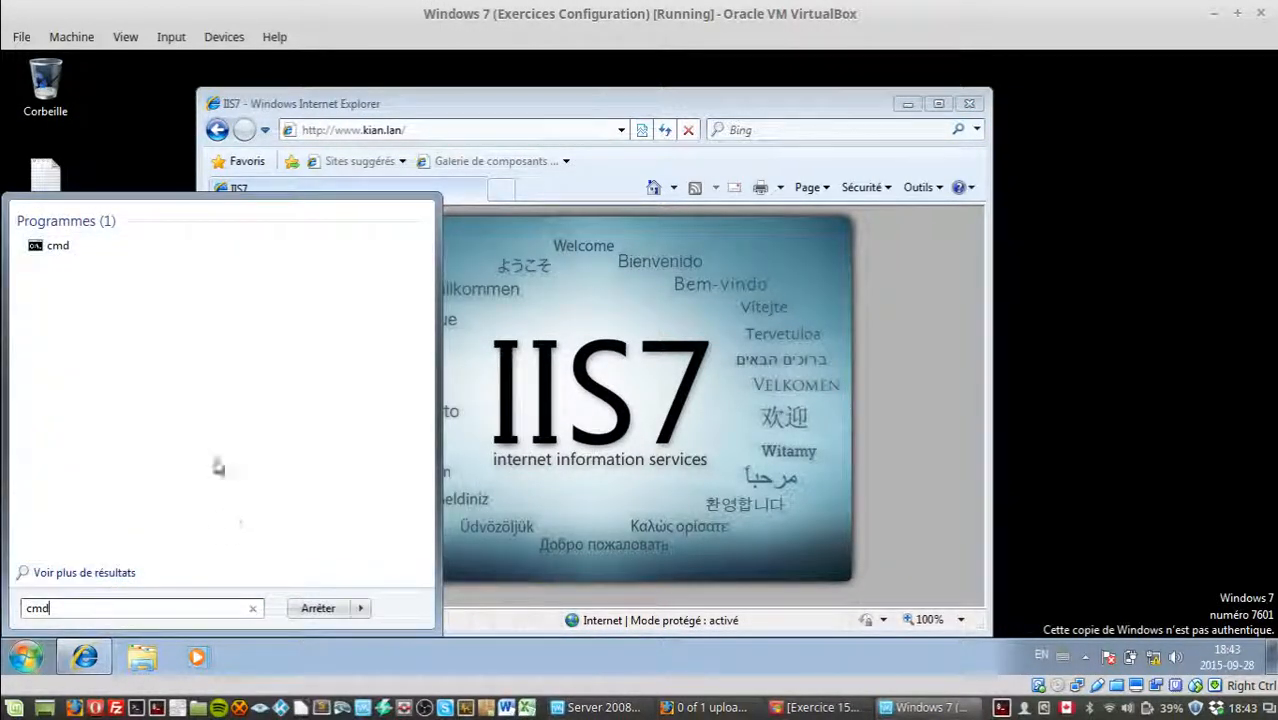
{"action": "left_click", "coordinate": [180, 248]}
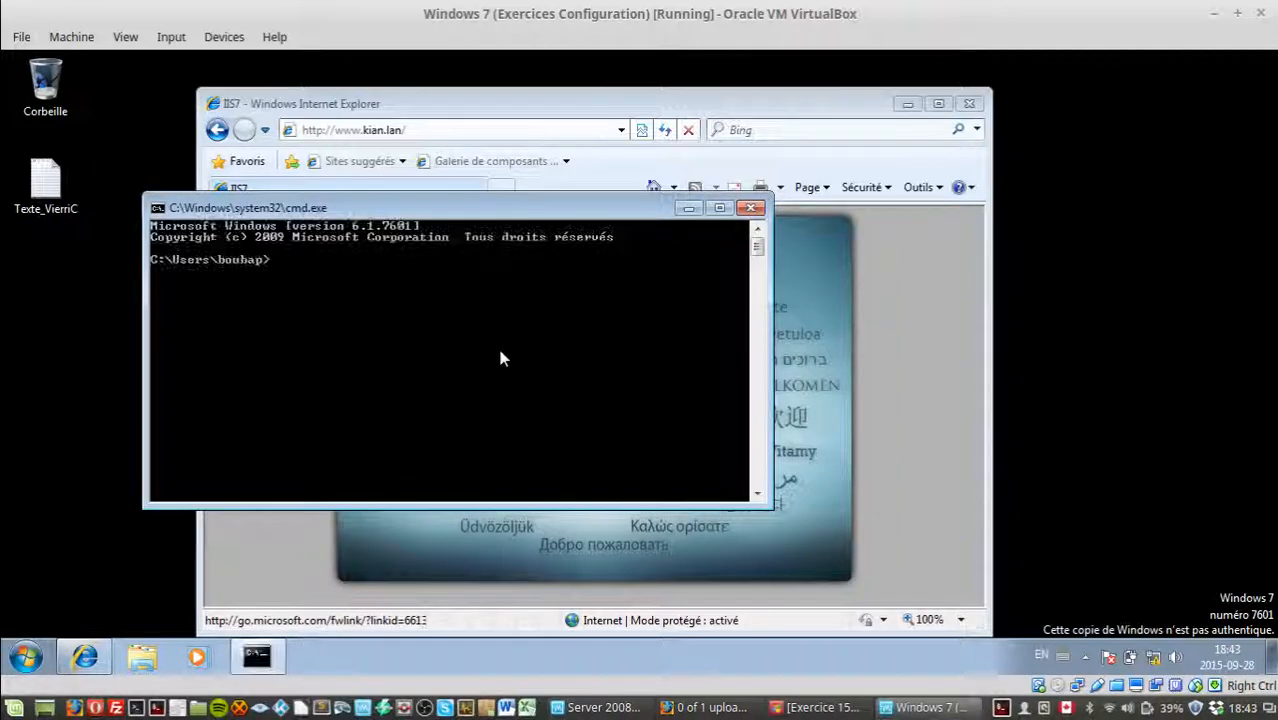
{"action": "type", "text": "ping www.kian.lan"}
{"action": "key", "text": "Return"}
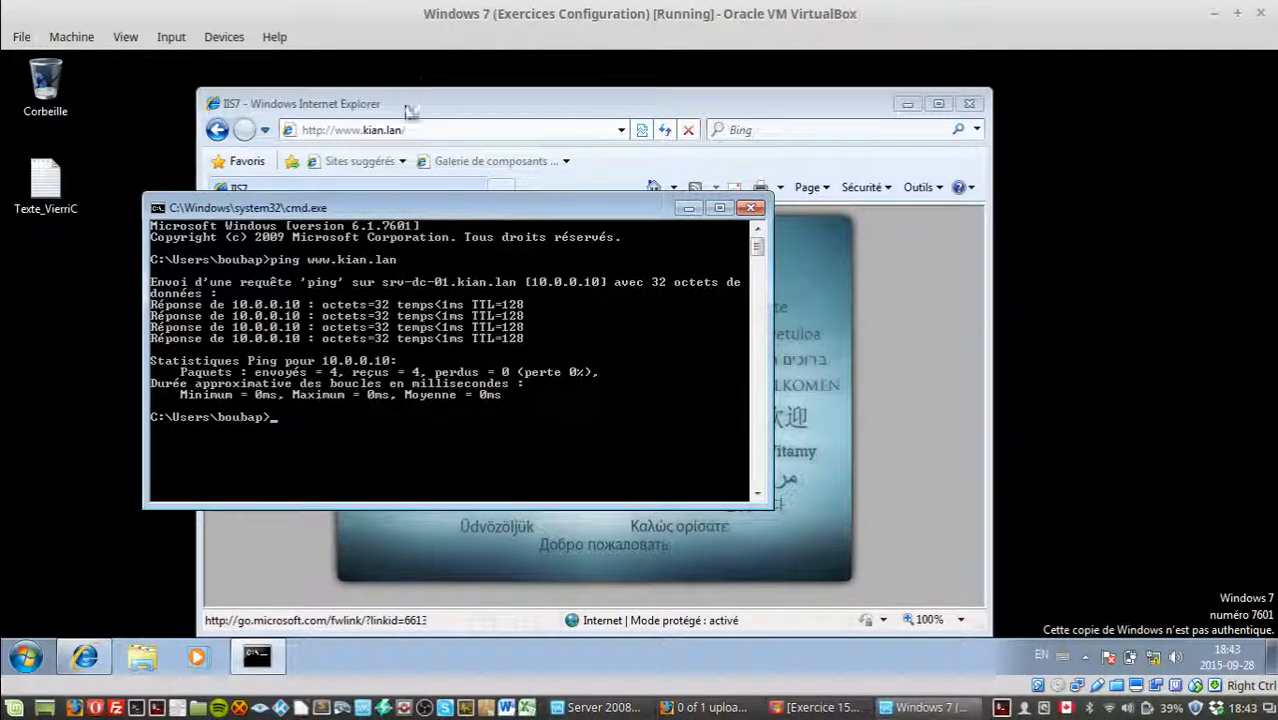
Compare the www part of the browser address with the ping output in the Command Prompt.
{"action": "left_click", "coordinate": [335, 129]}
{"action": "left_click_drag", "start_coordinate": [335, 129], "coordinate": [360, 129]}
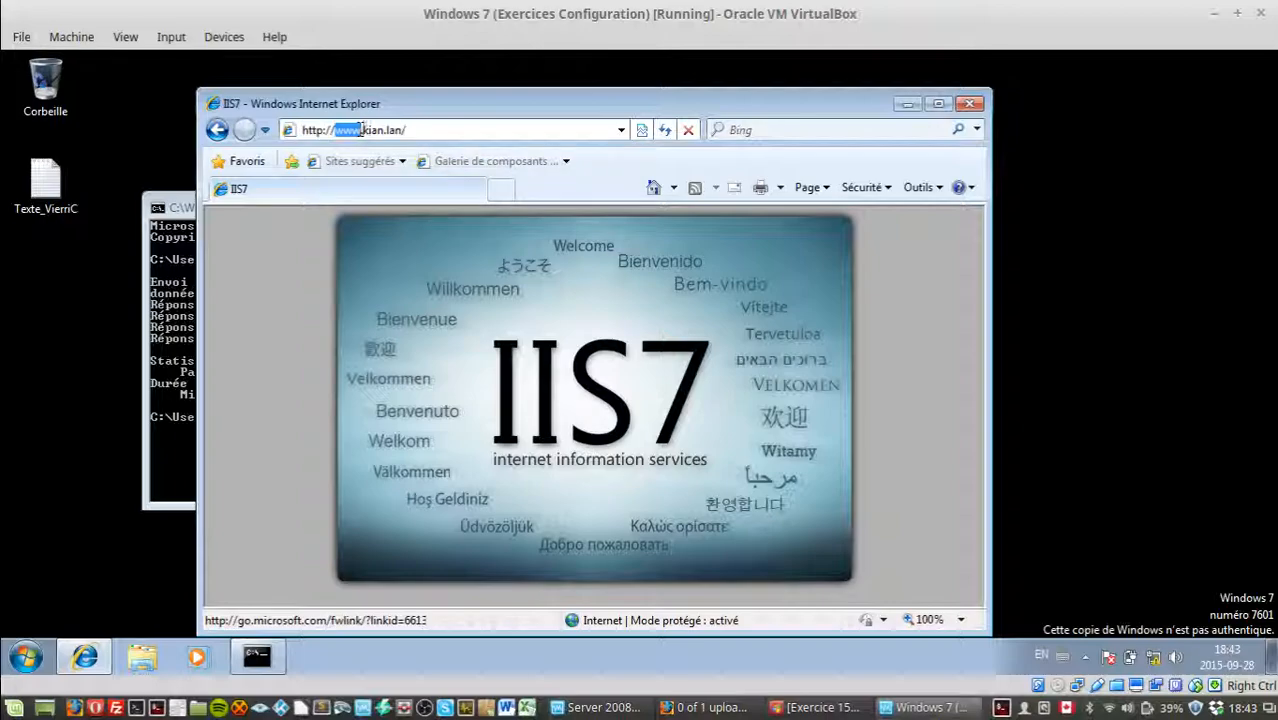
{"action": "left_click", "coordinate": [160, 380]}
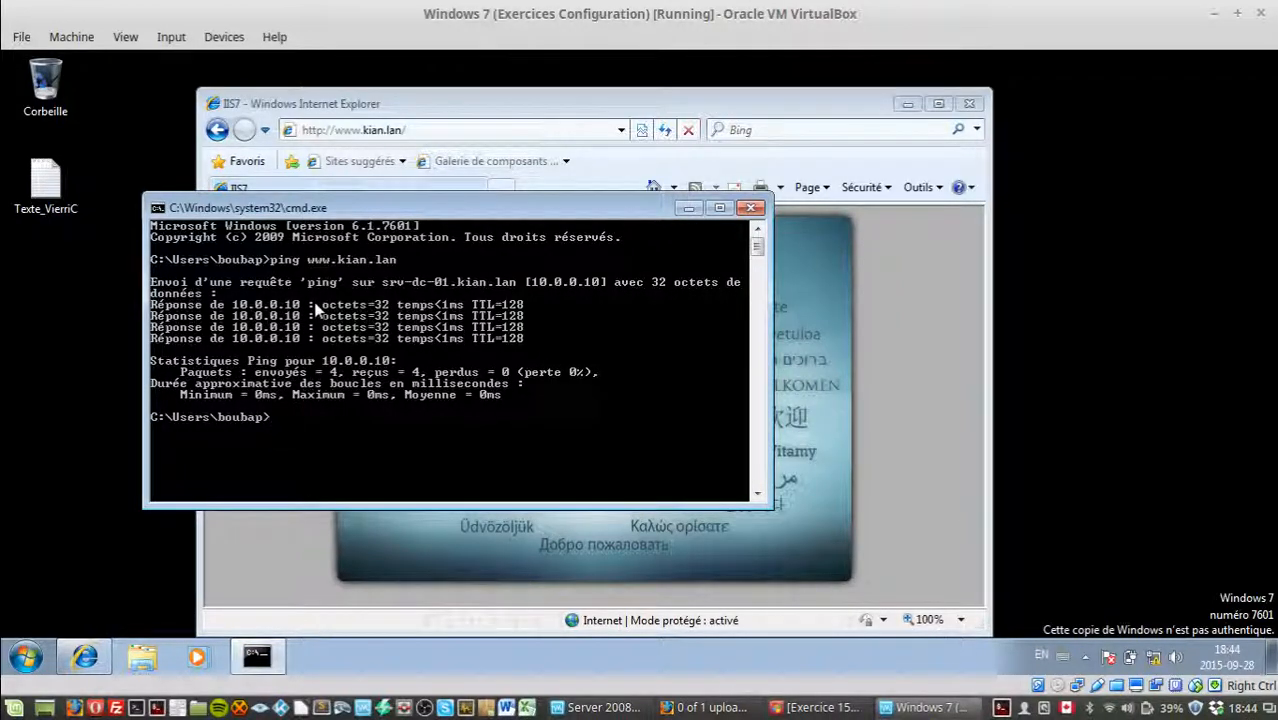
On the Server 2008 R2 machine, examine the www alias's fully qualified name and target host, and close its properties without changes.
{"action": "left_click", "coordinate": [600, 707]}
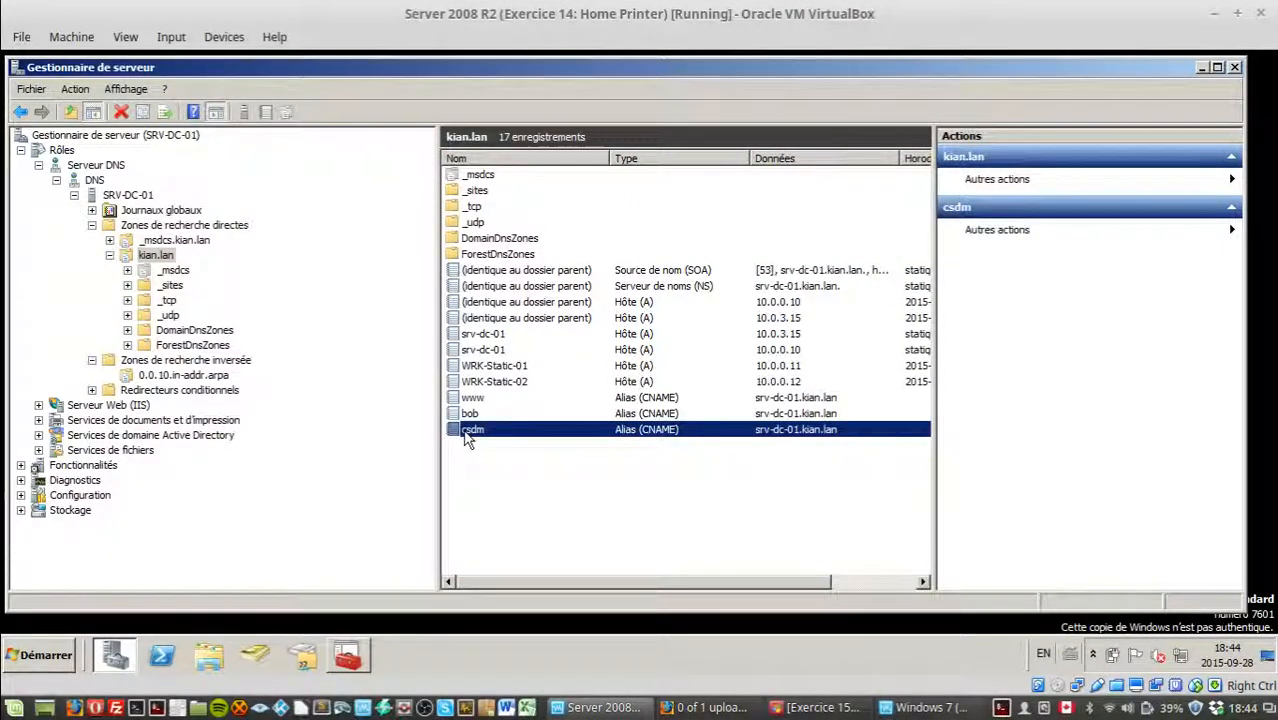
{"action": "left_click", "coordinate": [468, 399]}
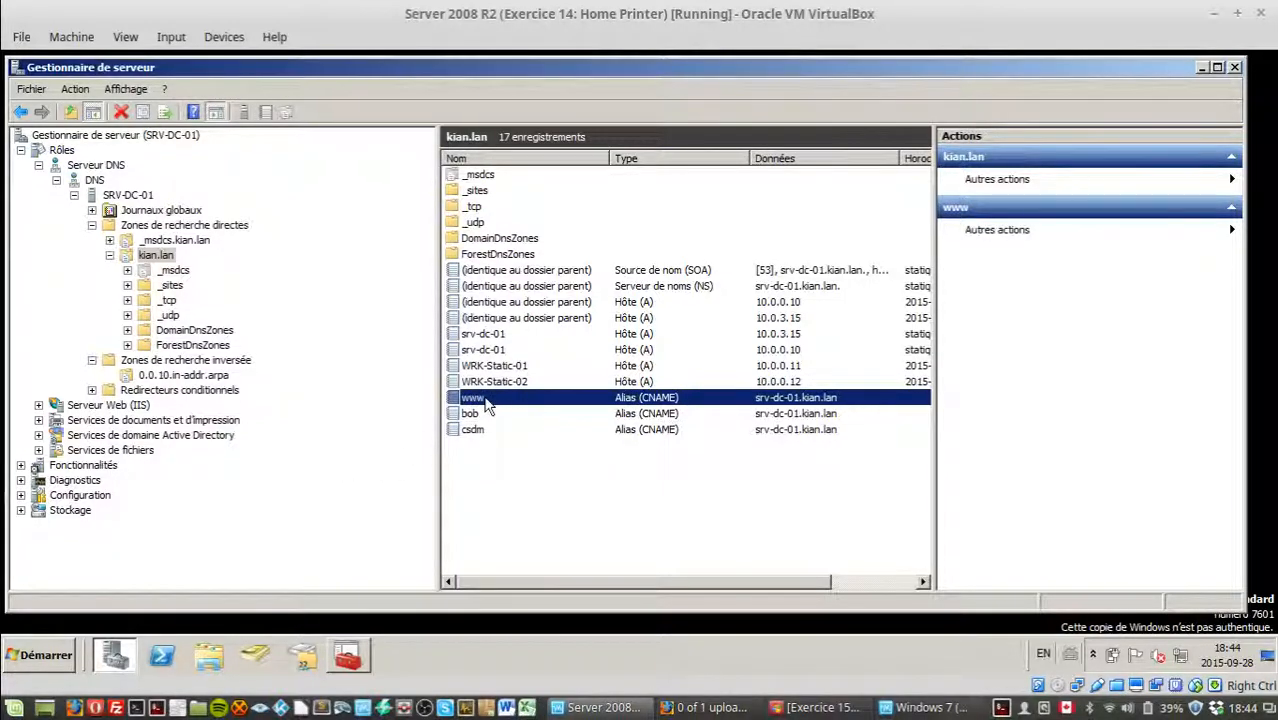
{"action": "double_click", "coordinate": [486, 401]}
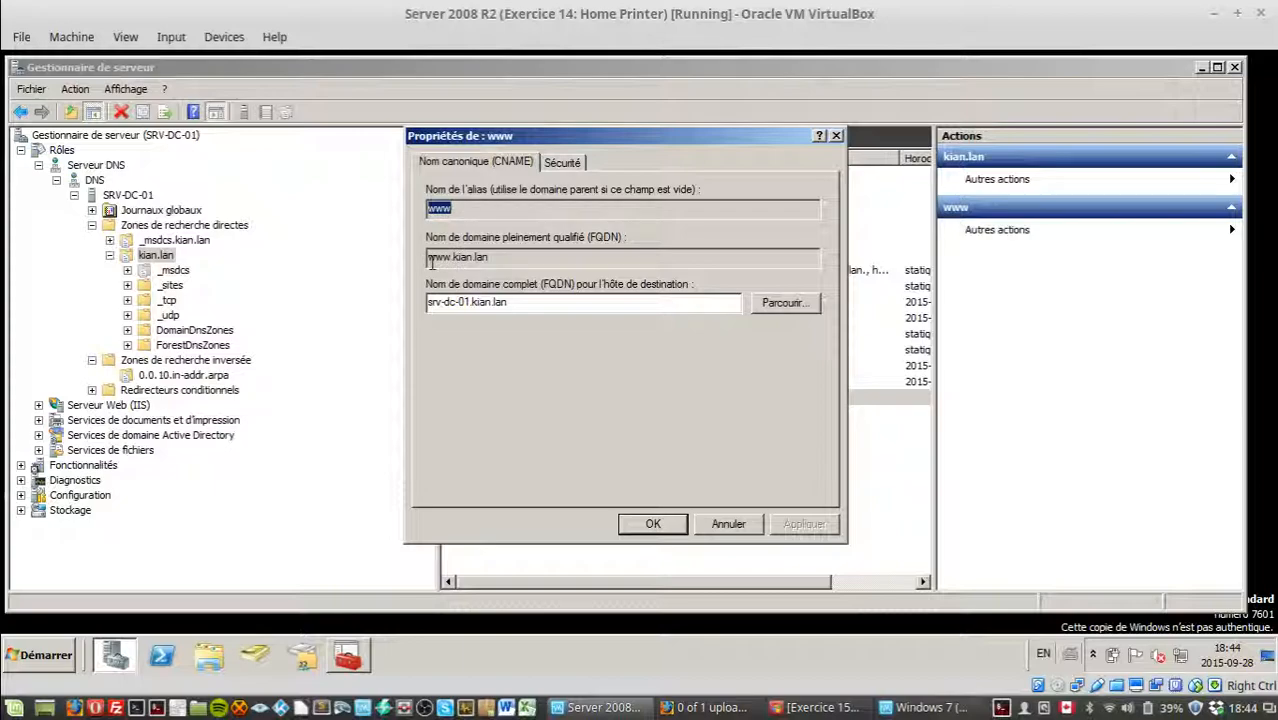
{"action": "left_click_drag", "start_coordinate": [432, 260], "coordinate": [509, 254]}
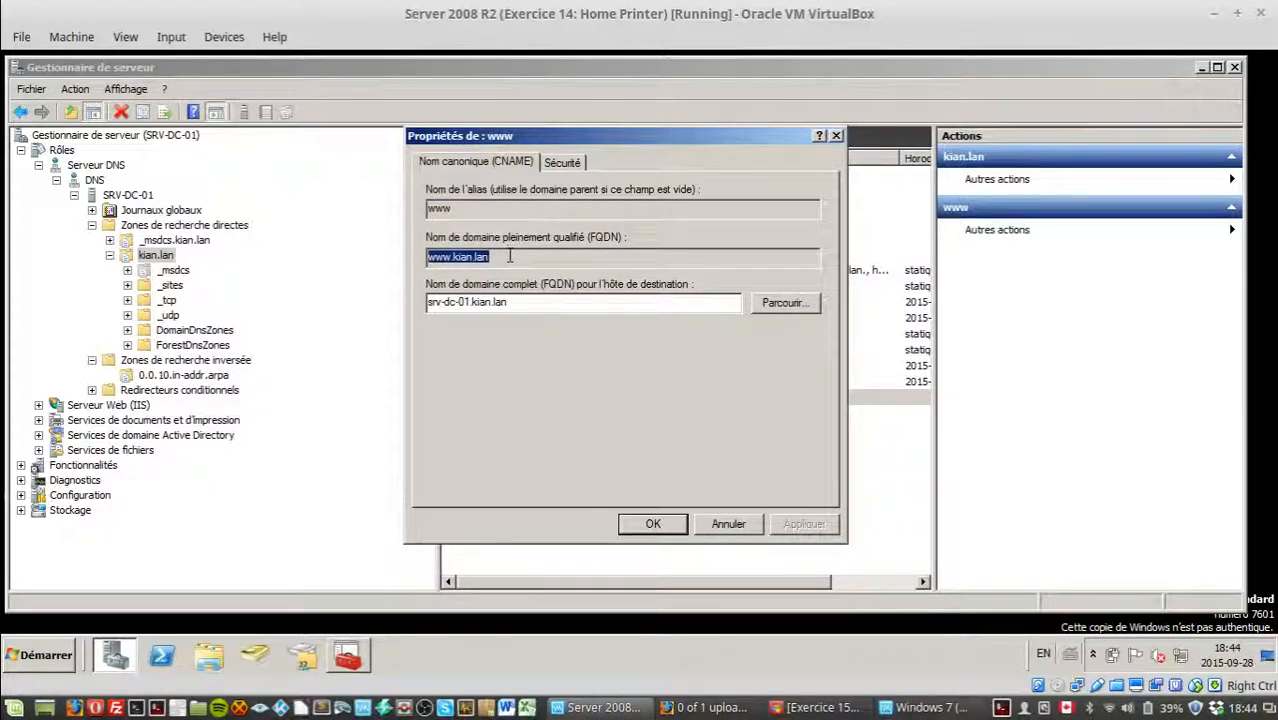
{"action": "left_click", "coordinate": [509, 256]}
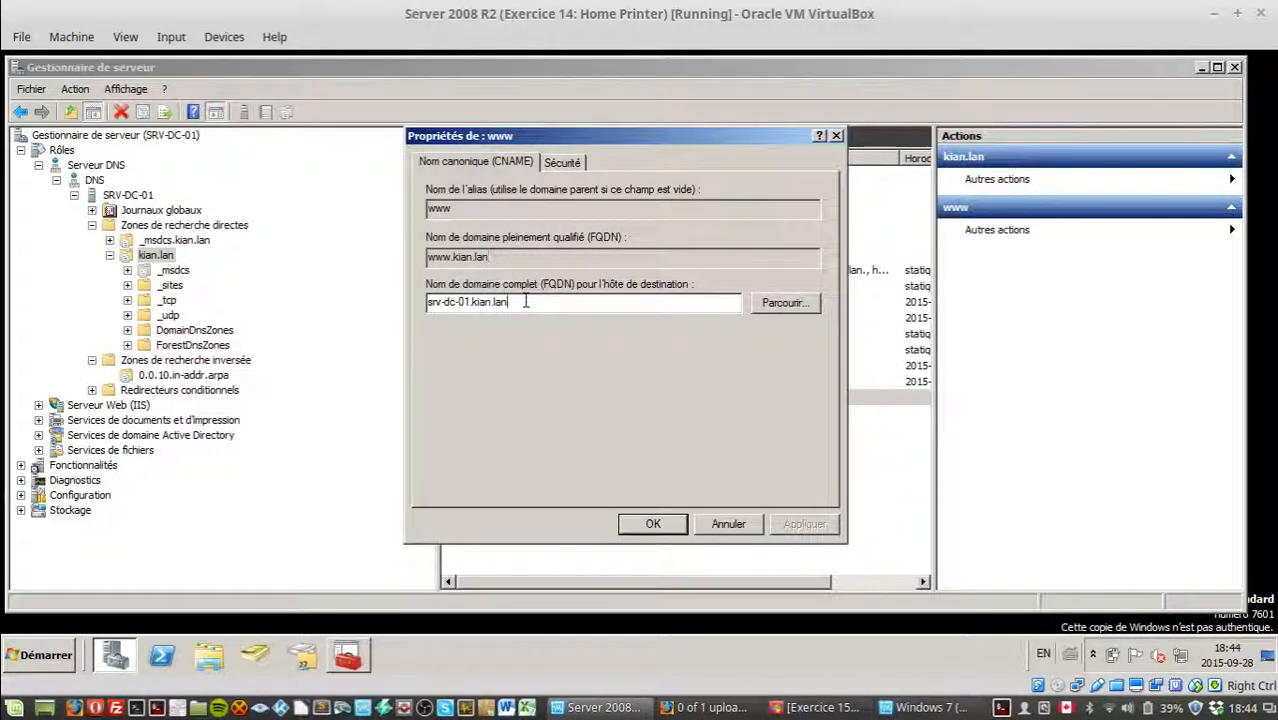
{"action": "left_click_drag", "start_coordinate": [522, 302], "coordinate": [424, 306]}
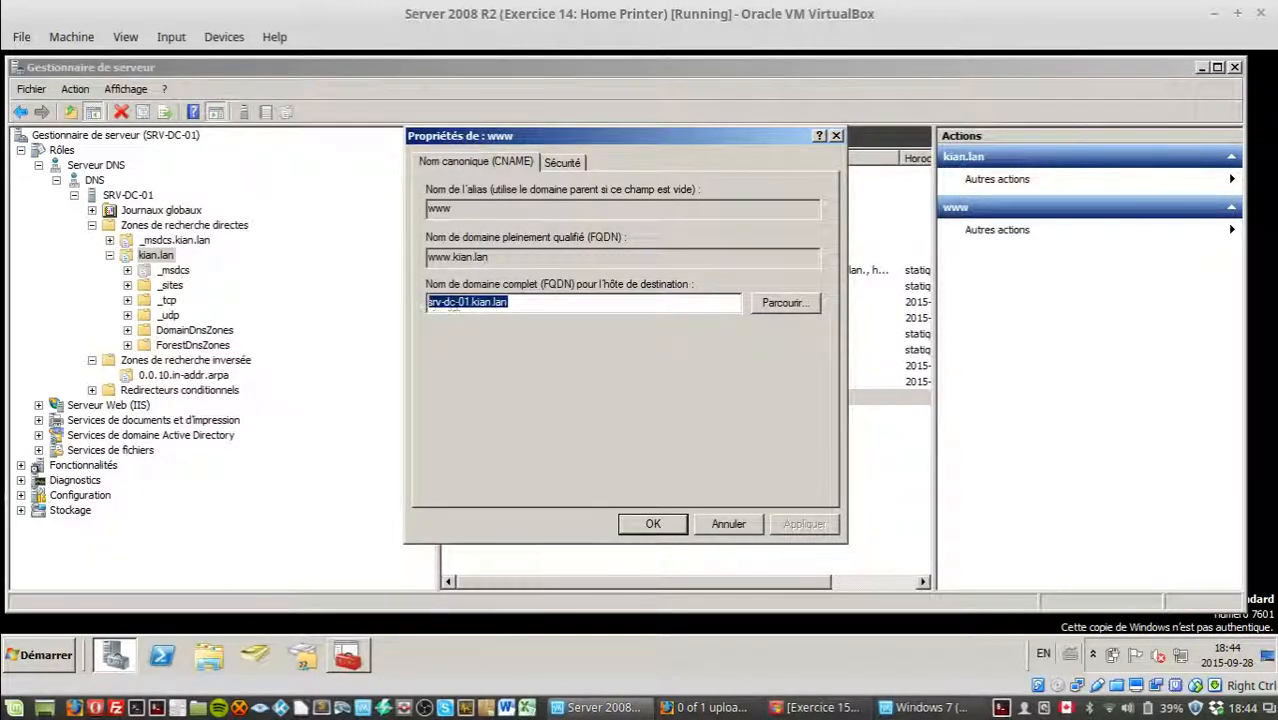
{"action": "left_click_drag", "start_coordinate": [511, 306], "coordinate": [427, 309]}
{"action": "left_click_drag", "start_coordinate": [711, 139], "coordinate": [740, 151]}
{"action": "left_click", "coordinate": [730, 540]}
Return to the Windows 7 machine, clear the Command Prompt with cls and close it.
{"action": "left_click", "coordinate": [915, 707]}
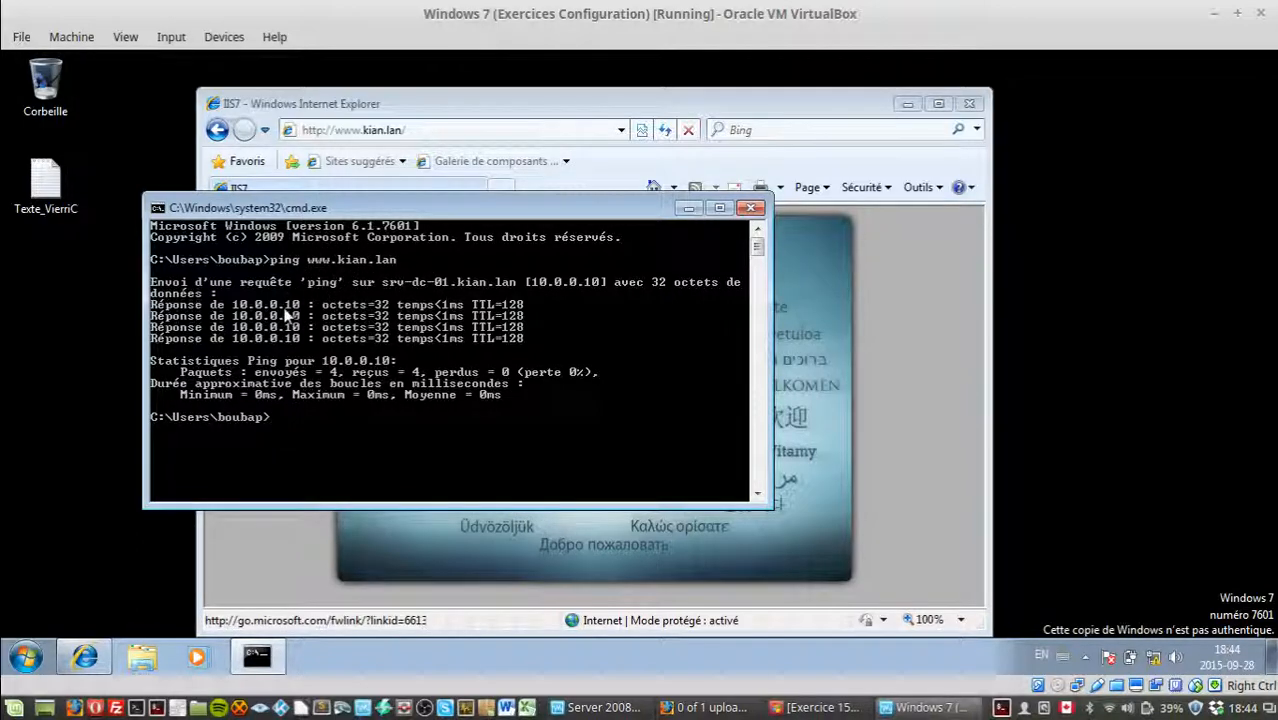
{"action": "type", "text": "cls"}
{"action": "key", "text": "Return"}
{"action": "left_click", "coordinate": [755, 209]}
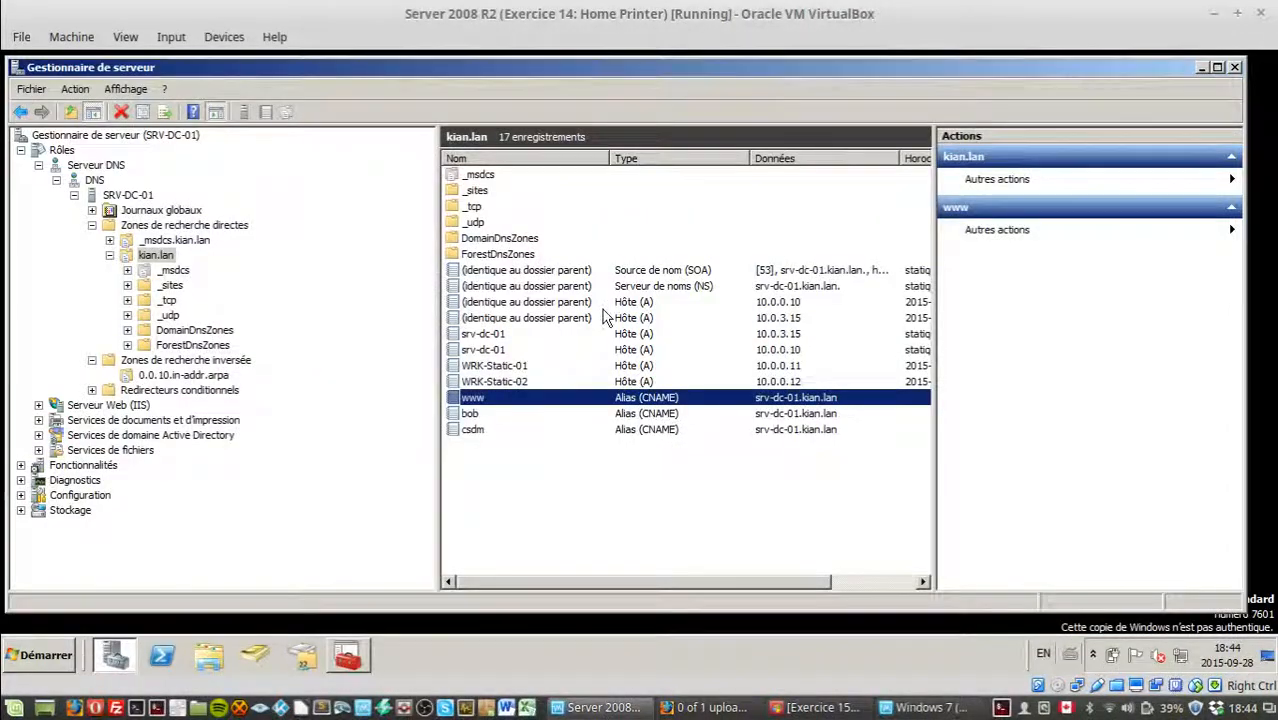
{"action": "left_click", "coordinate": [600, 707]}
{"action": "left_click", "coordinate": [42, 656]}
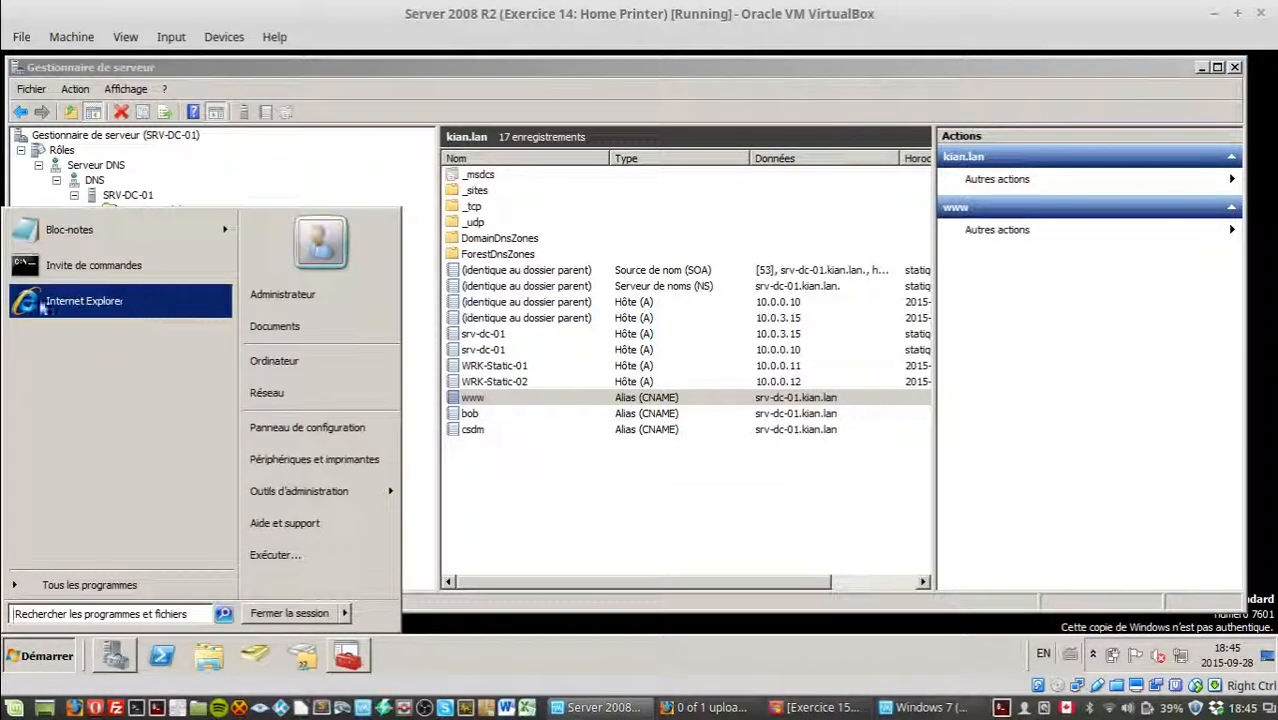
{"action": "left_click", "coordinate": [40, 656]}
{"action": "left_click", "coordinate": [925, 707]}
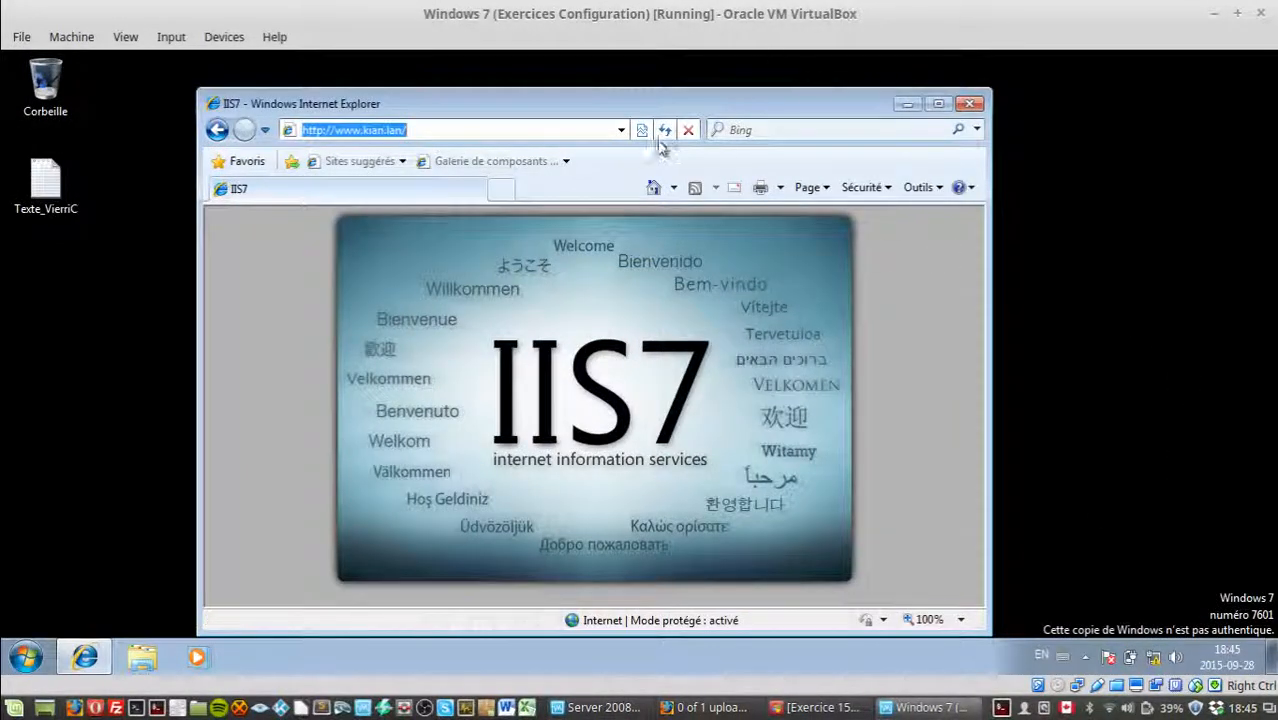
Test the default site in the browser at bob.kian.lan, and at csdm.kian.lan.
{"action": "type", "text": "bob.kian.lan"}
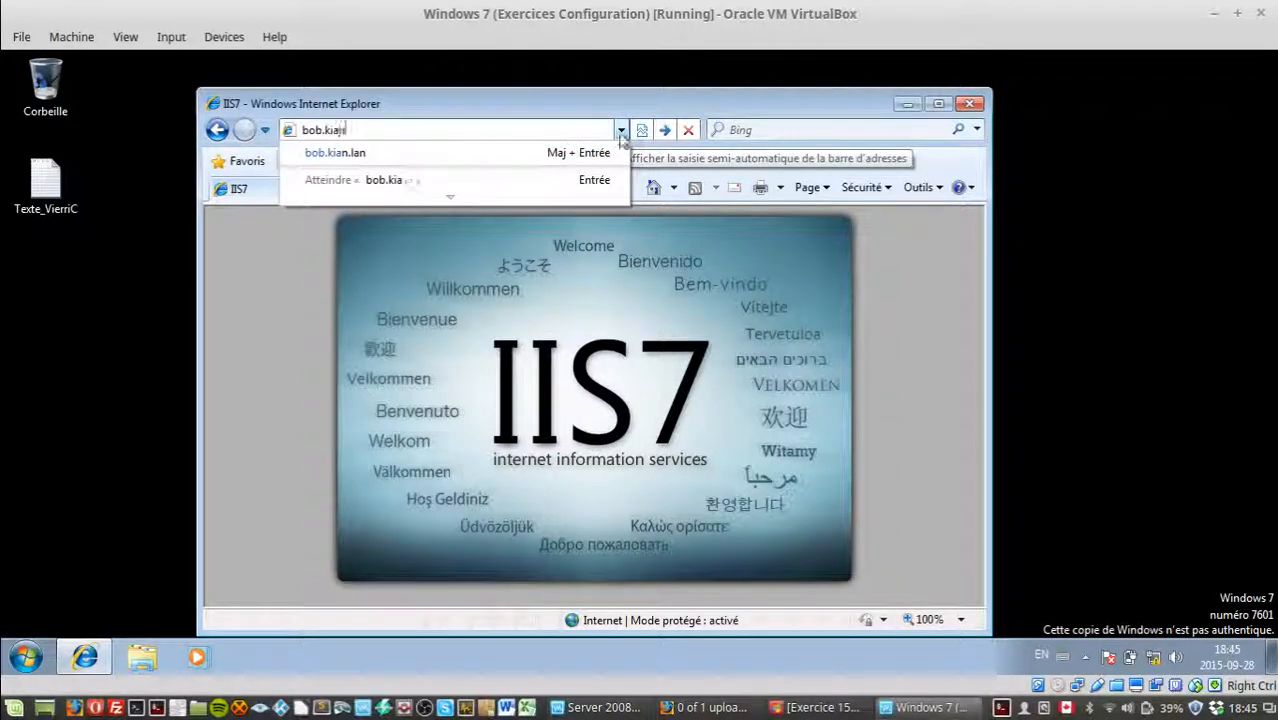
{"action": "key", "text": "Return"}
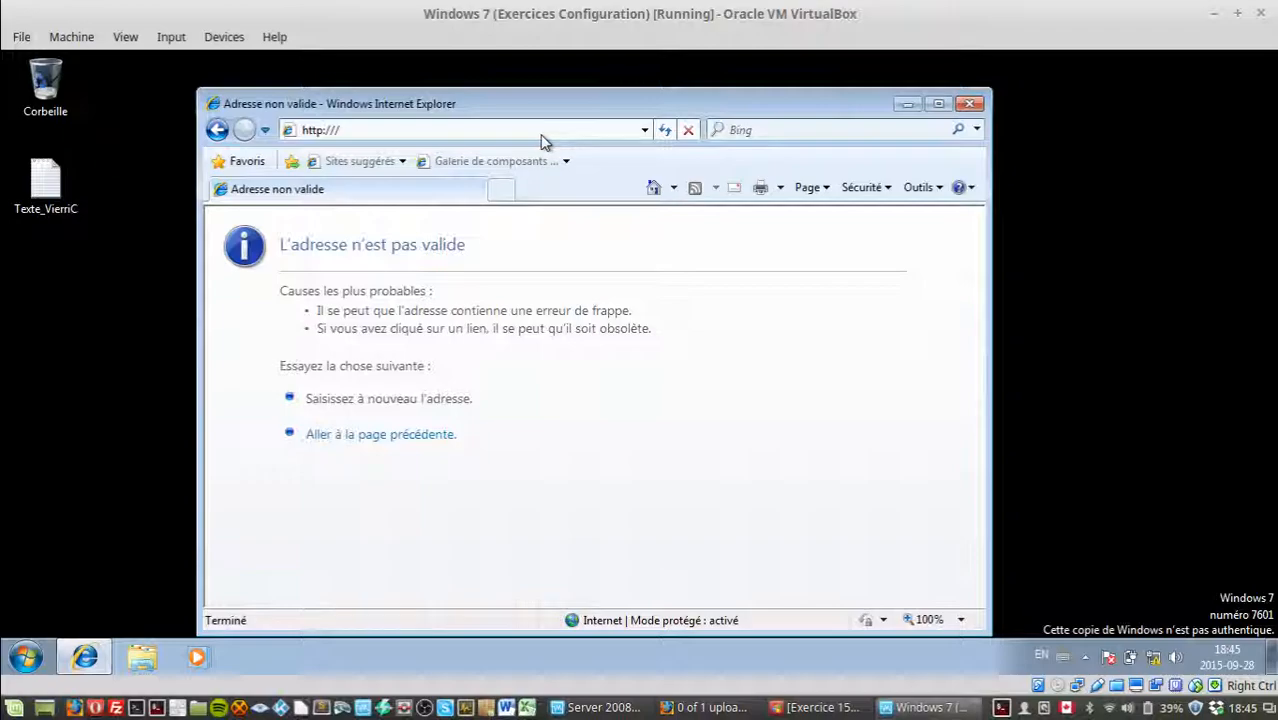
{"action": "left_click", "coordinate": [542, 134]}
{"action": "type", "text": "csdm.kian.l"}
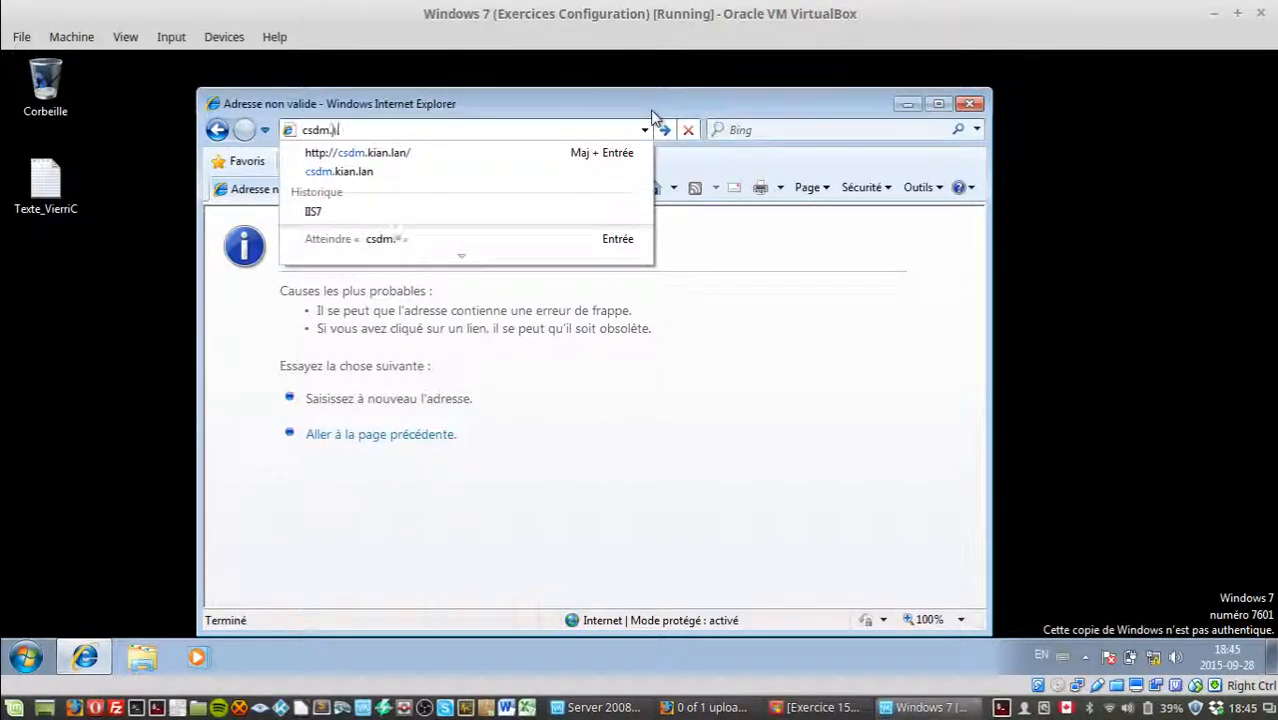
{"action": "type", "text": "an"}
{"action": "key", "text": "Return"}
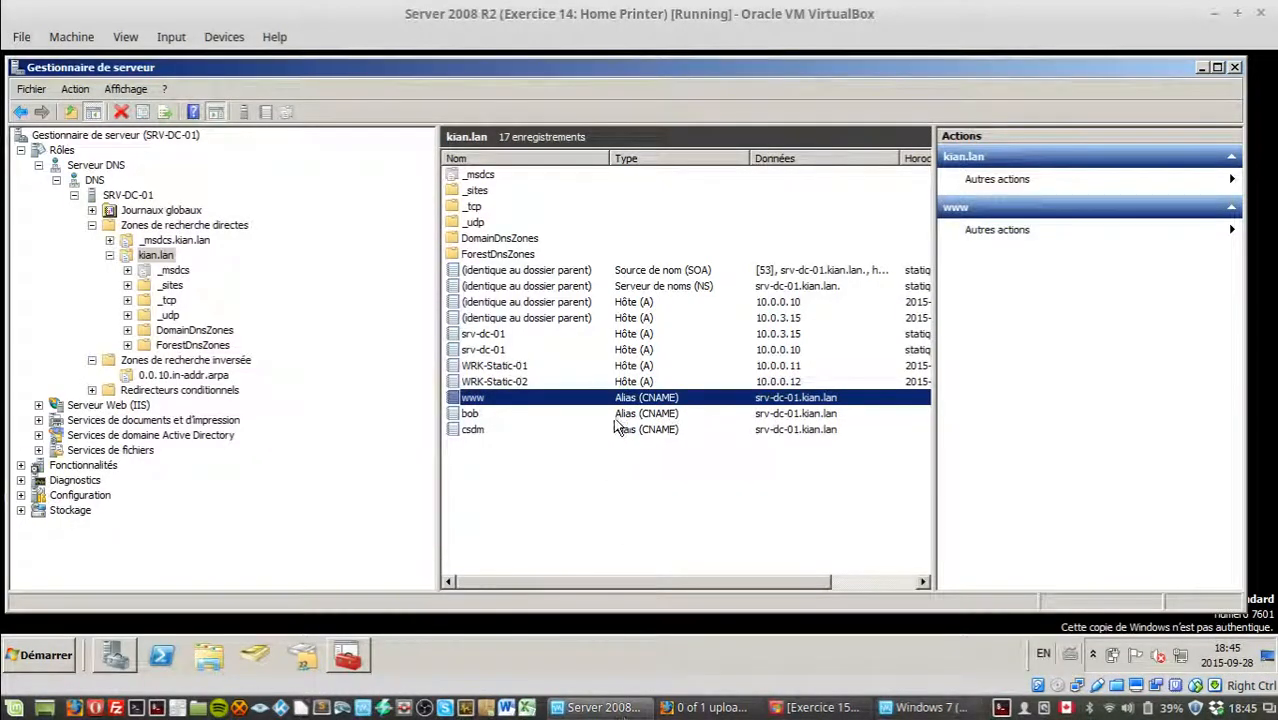
On the Server 2008 R2 machine, compare the alias records in kian.lan, inspect the bob alias's properties and close them without changes.
{"action": "left_click", "coordinate": [602, 417]}
{"action": "left_click", "coordinate": [571, 398]}
{"action": "left_click", "coordinate": [572, 414]}
{"action": "left_click", "coordinate": [578, 430]}
{"action": "left_click", "coordinate": [573, 399]}
{"action": "left_click", "coordinate": [571, 415]}
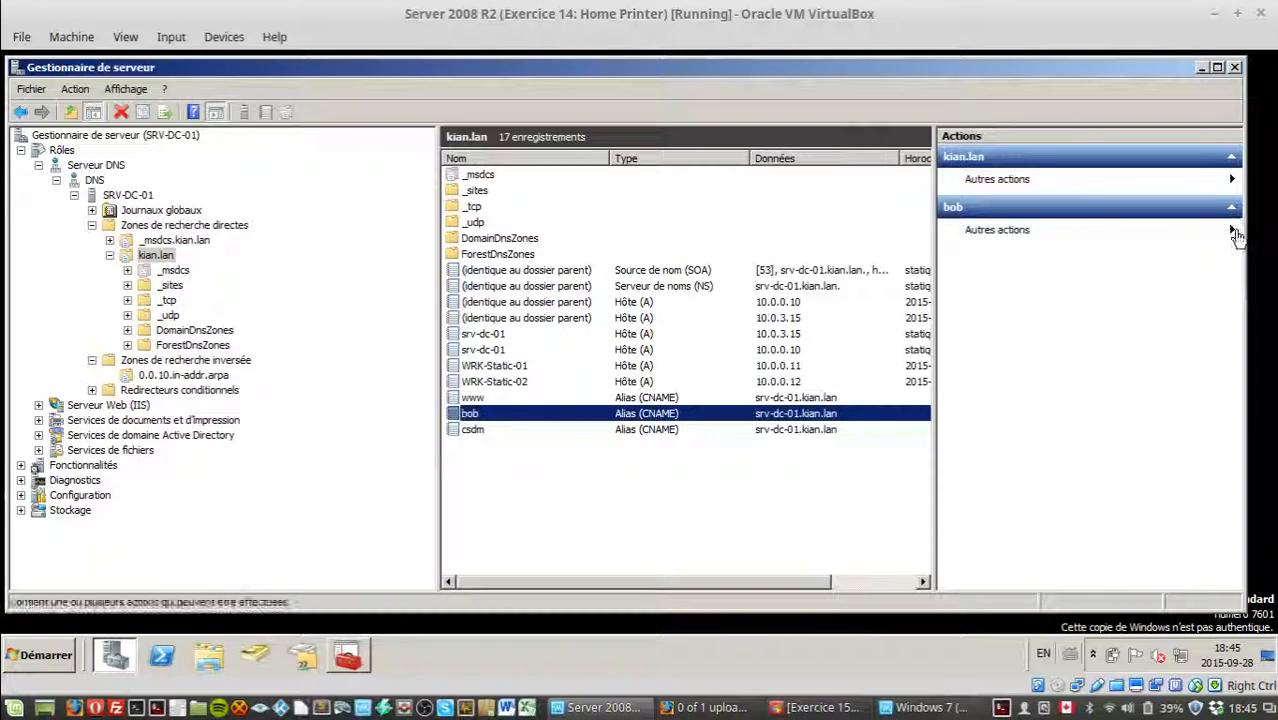
{"action": "left_click", "coordinate": [1237, 233]}
{"action": "left_click", "coordinate": [1236, 250]}
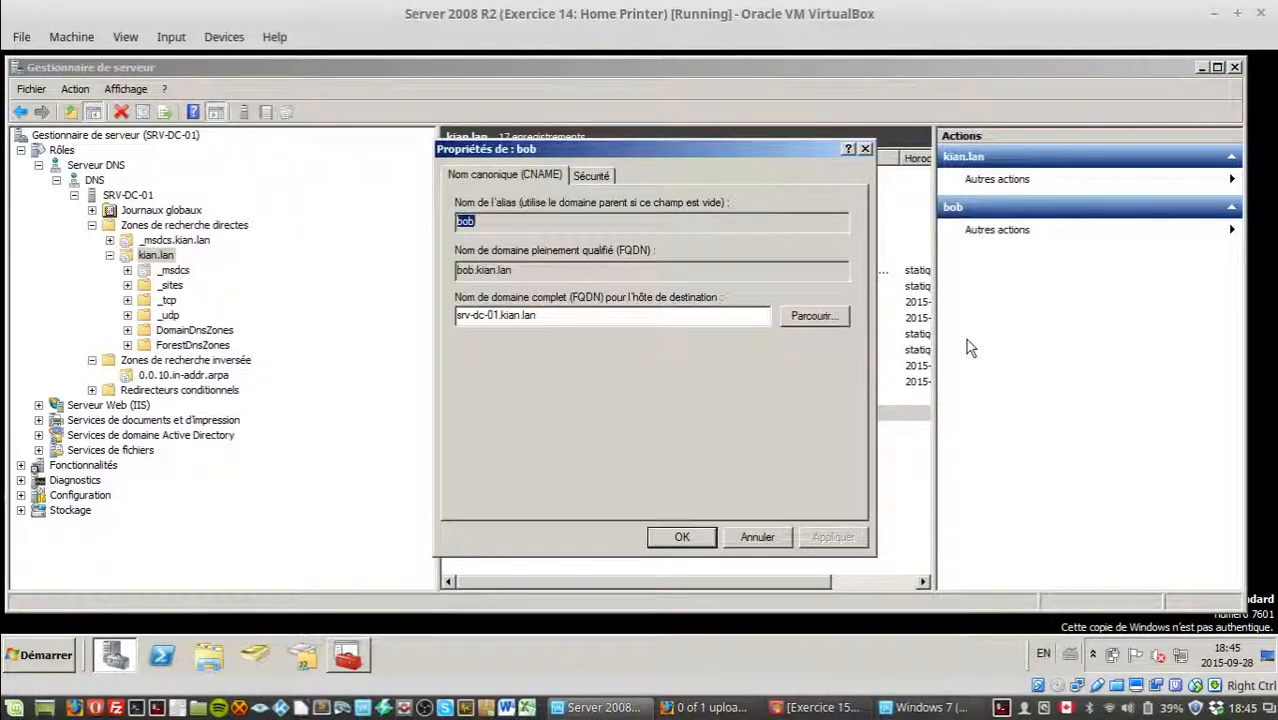
{"action": "left_click", "coordinate": [752, 540]}
{"action": "left_click", "coordinate": [730, 518]}
Review the www, bob and csdm alias records and locate the zone's new alias (CNAME) command without creating a record.
{"action": "left_click_drag", "start_coordinate": [689, 487], "coordinate": [573, 398]}
{"action": "left_click", "coordinate": [599, 456]}
{"action": "left_click_drag", "start_coordinate": [600, 457], "coordinate": [520, 431]}
{"action": "left_click", "coordinate": [543, 468]}
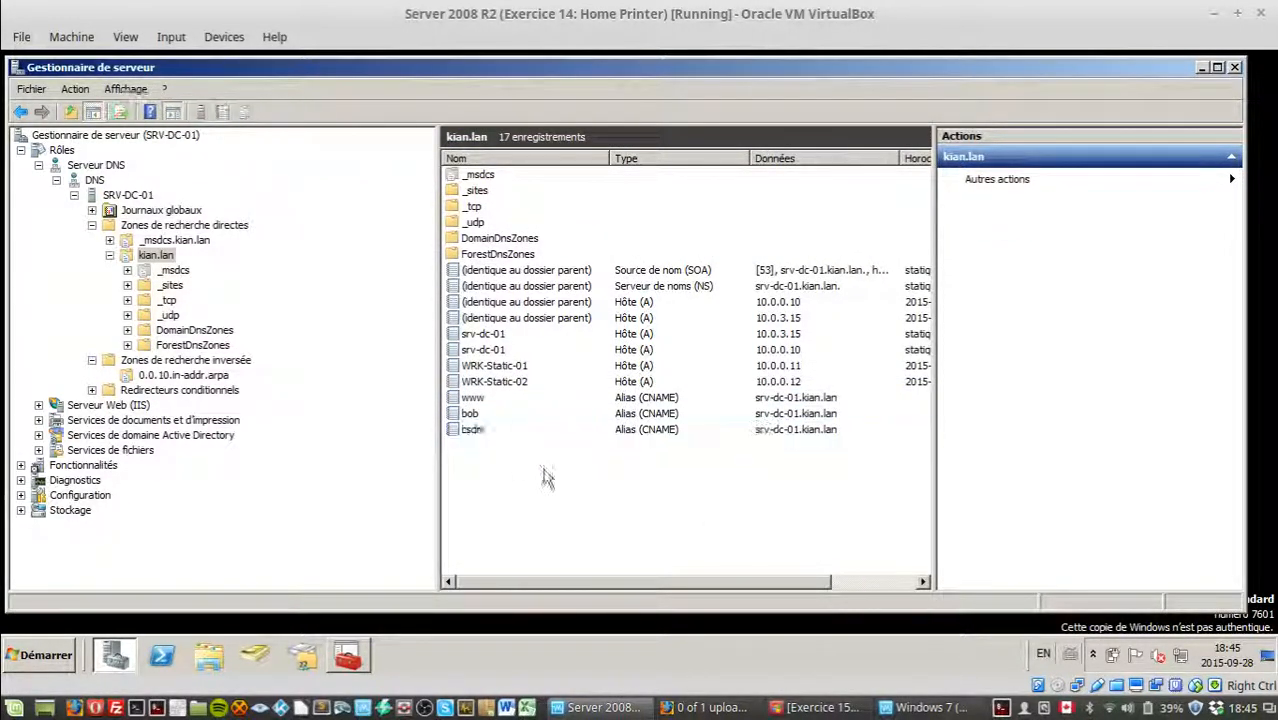
{"action": "left_click", "coordinate": [467, 400]}
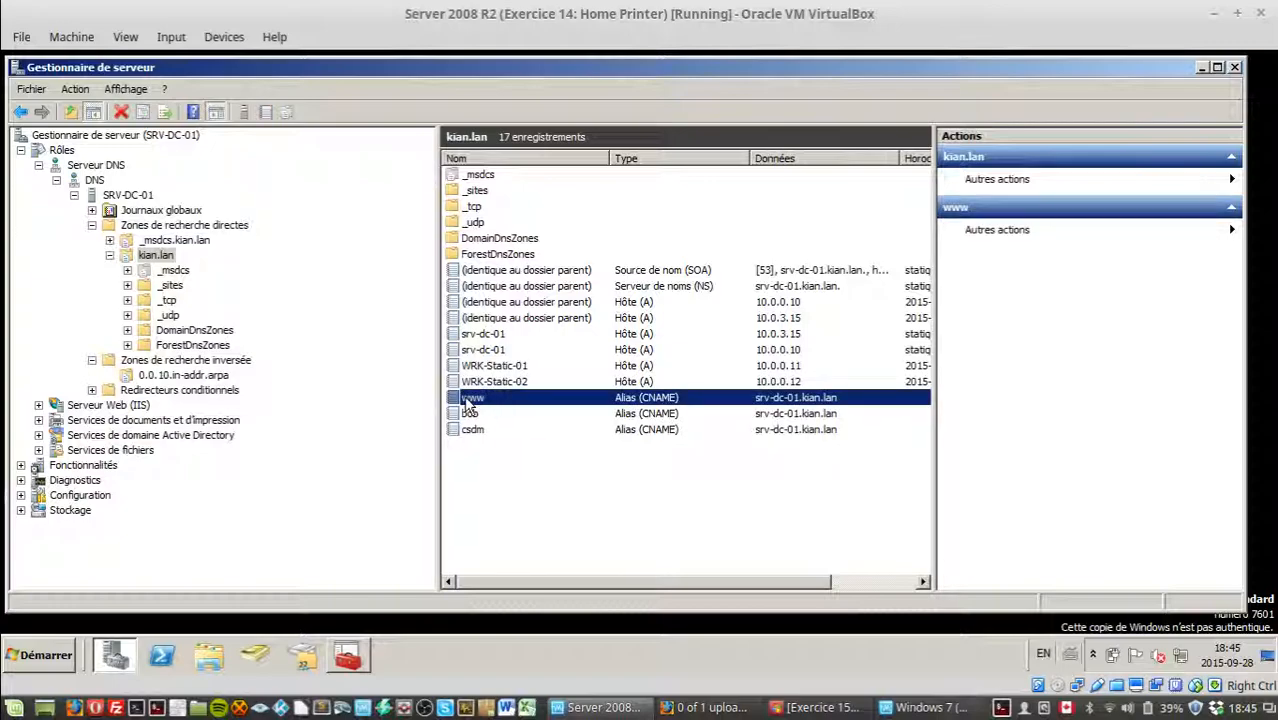
{"action": "left_click", "coordinate": [570, 520]}
{"action": "right_click", "coordinate": [591, 216]}
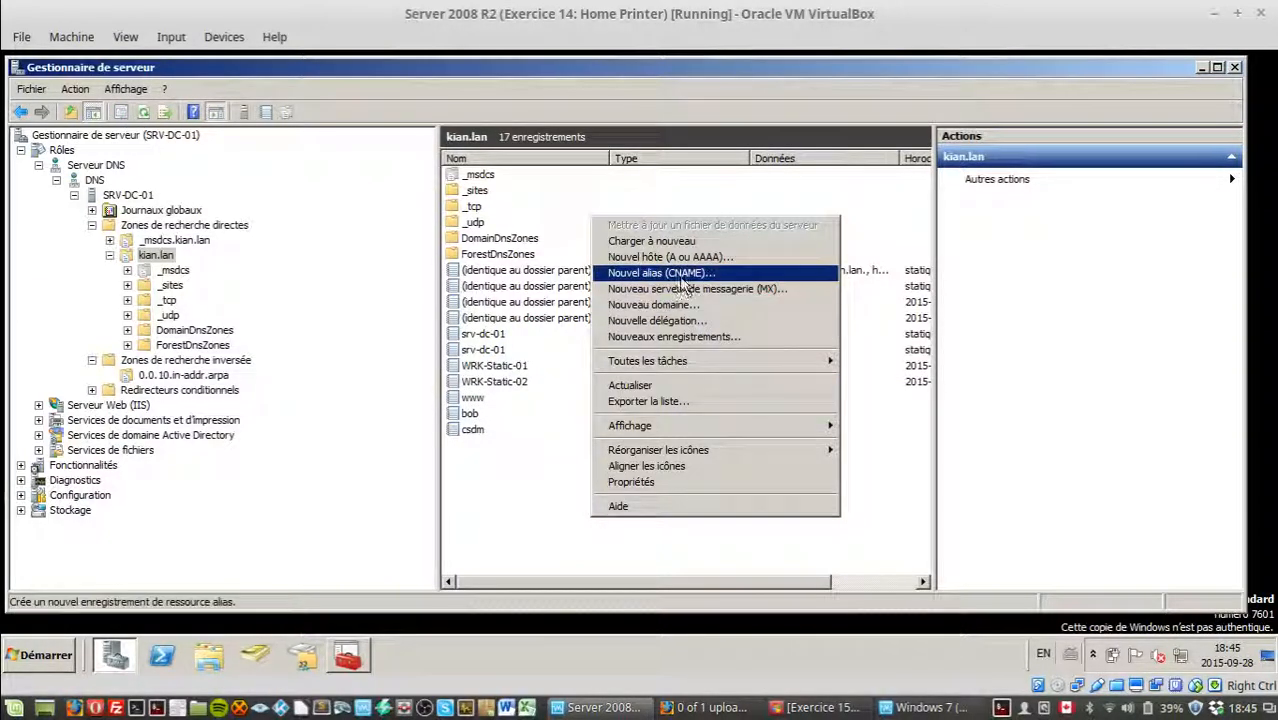
{"action": "left_click", "coordinate": [513, 516]}
Open the www alias's properties and browse for its target host in the kian.lan forward lookup zone.
{"action": "double_click", "coordinate": [521, 399]}
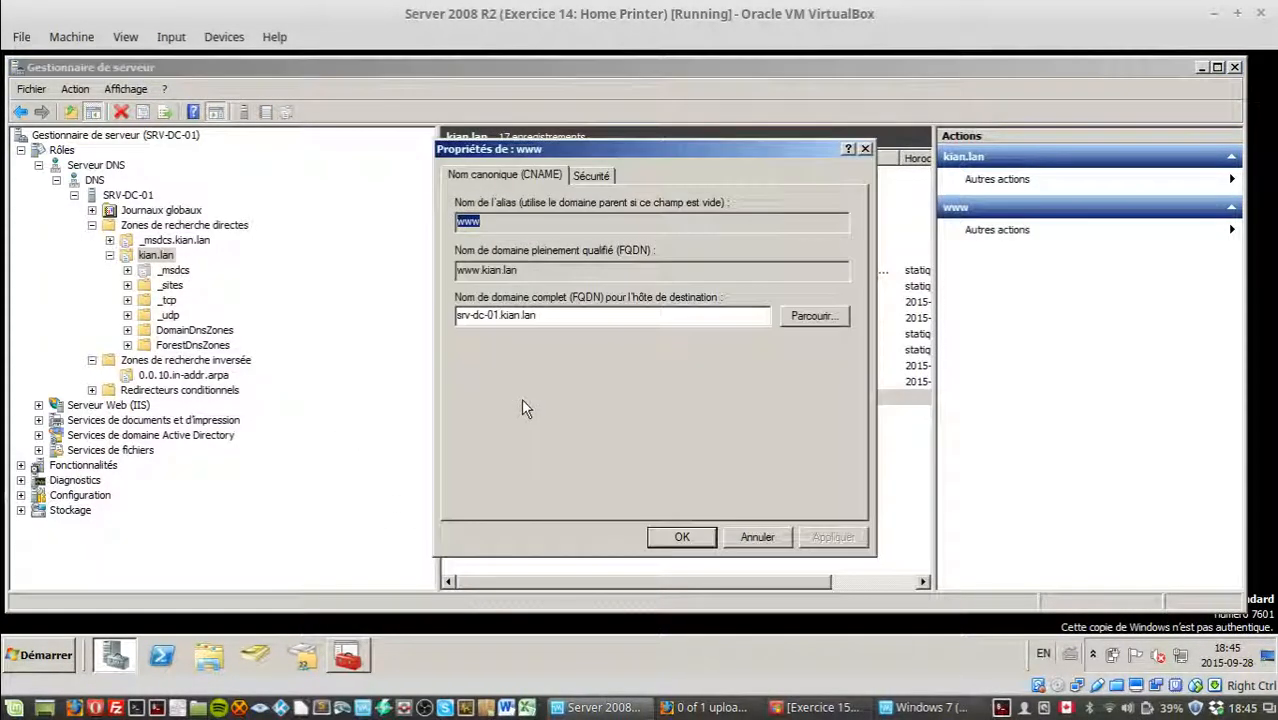
{"action": "left_click", "coordinate": [823, 321]}
{"action": "double_click", "coordinate": [522, 290]}
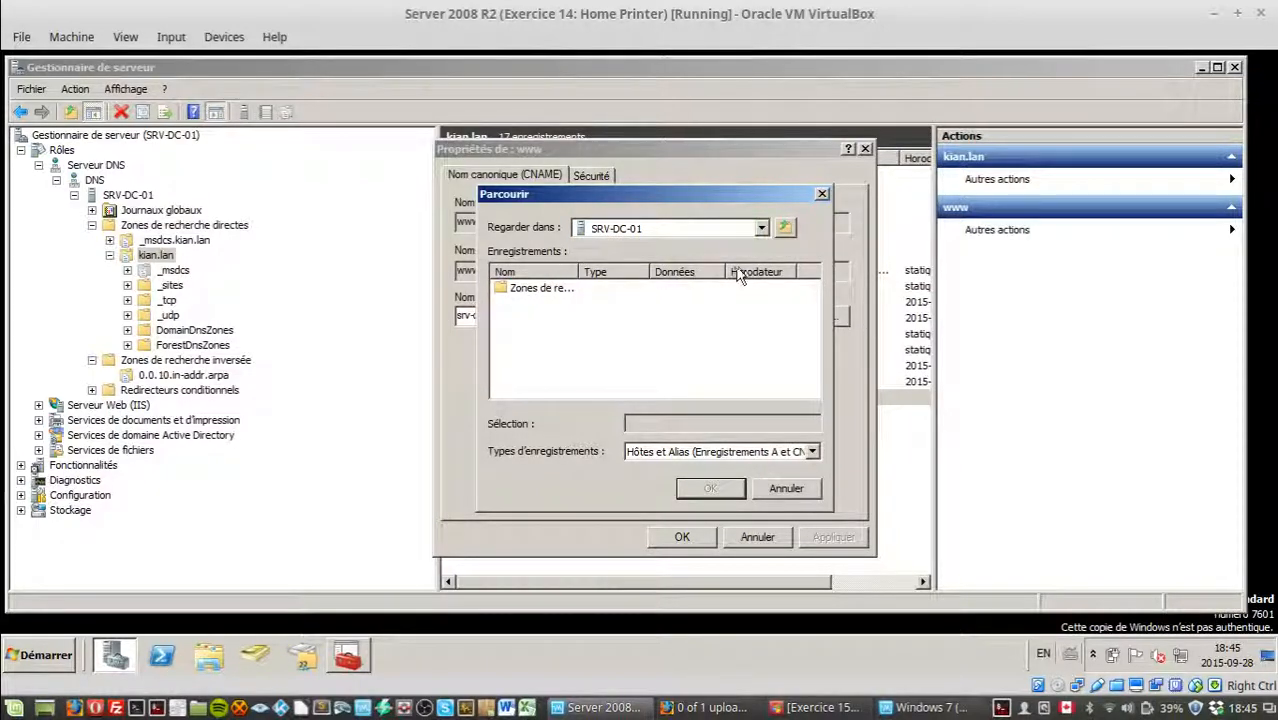
{"action": "left_click_drag", "start_coordinate": [574, 272], "coordinate": [722, 272]}
{"action": "left_click", "coordinate": [590, 289]}
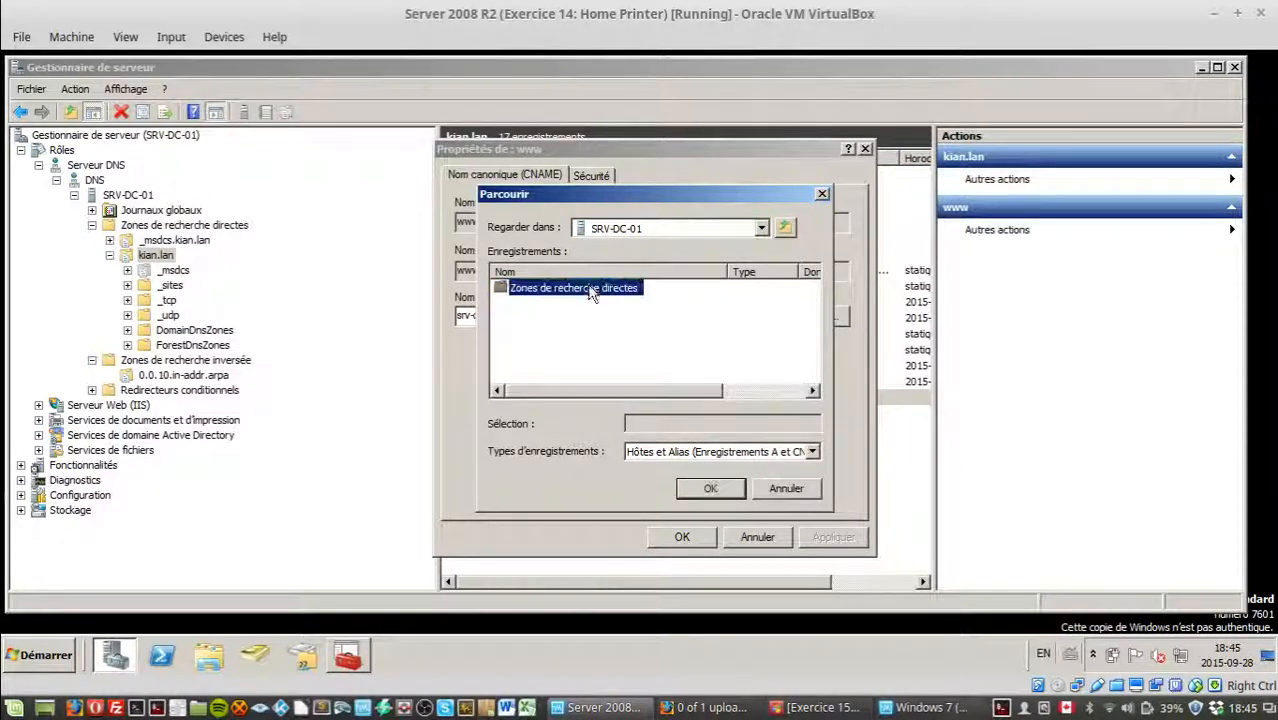
{"action": "double_click", "coordinate": [579, 291]}
{"action": "left_click", "coordinate": [526, 304]}
{"action": "double_click", "coordinate": [526, 304]}
{"action": "mouse_move", "coordinate": [818, 316]}
{"action": "left_mouse_down"}
{"action": "mouse_move", "coordinate": [818, 350]}
{"action": "mouse_move", "coordinate": [812, 338]}
{"action": "left_mouse_up"}
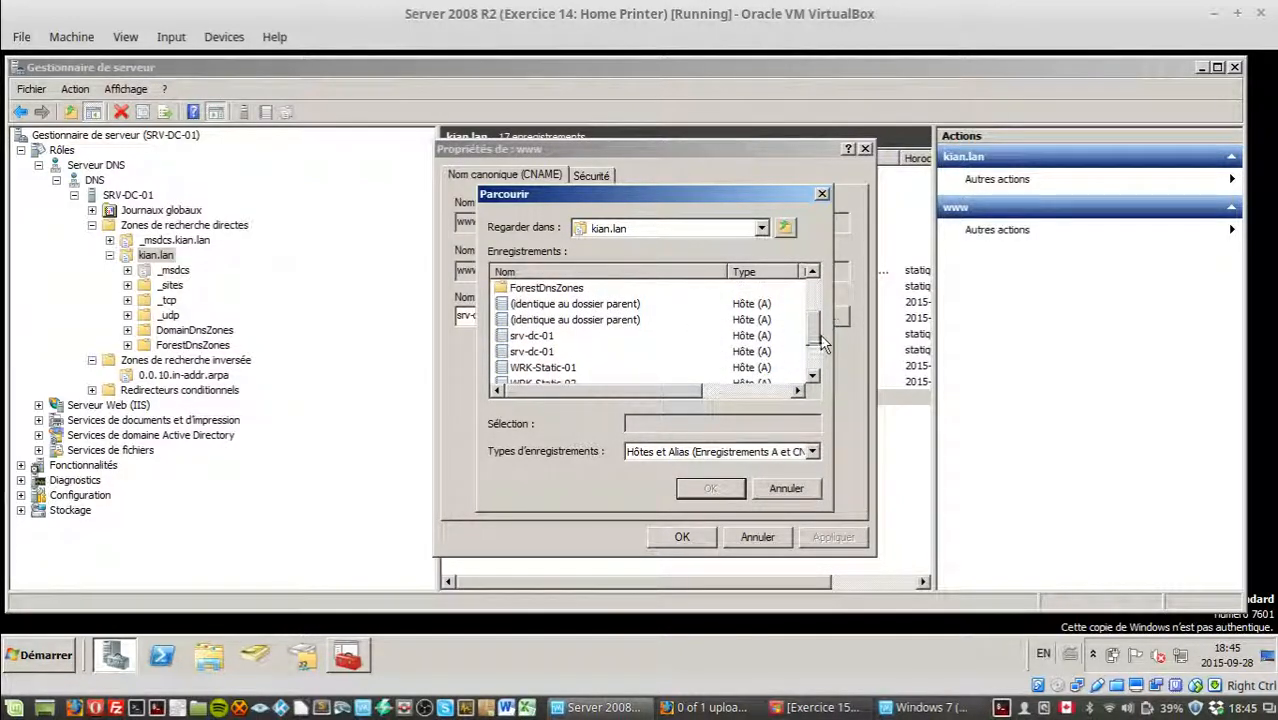
Choose the srv-dc-01 host record with address 10.0.0.10 as the www alias's target and confirm the properties.
{"action": "left_click", "coordinate": [540, 351]}
{"action": "left_click_drag", "start_coordinate": [670, 389], "coordinate": [638, 388]}
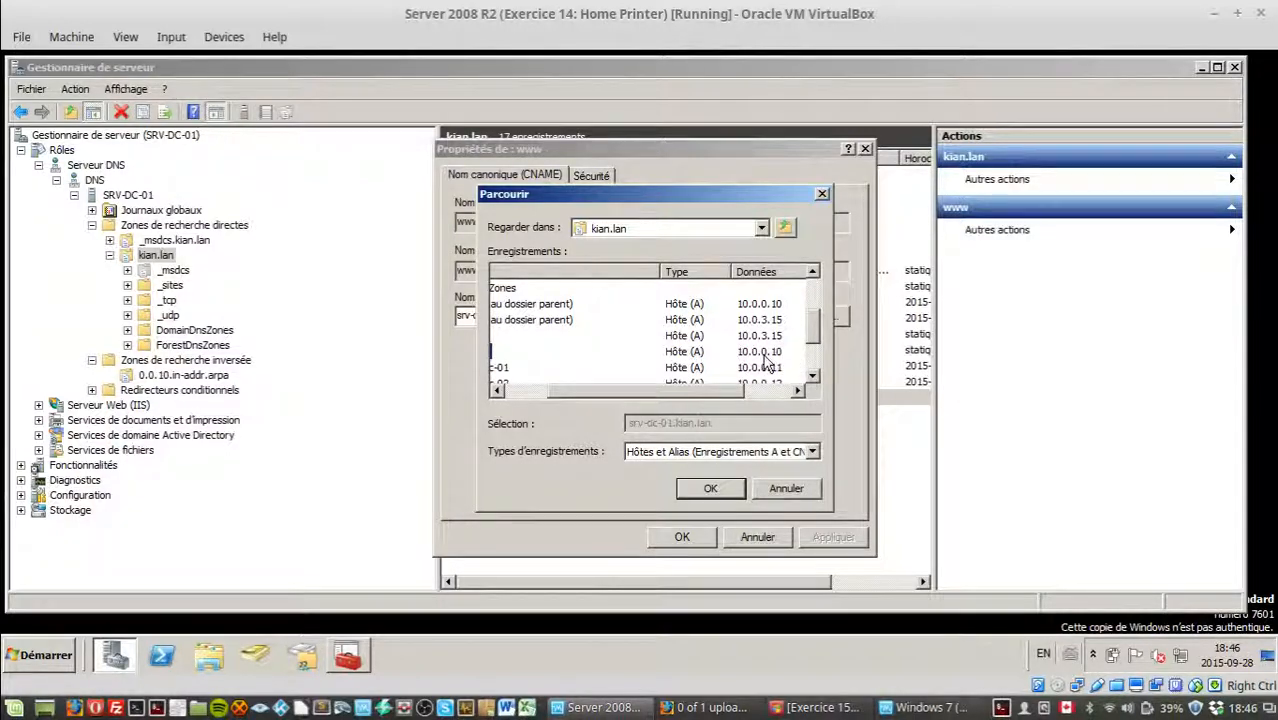
{"action": "left_click", "coordinate": [709, 489]}
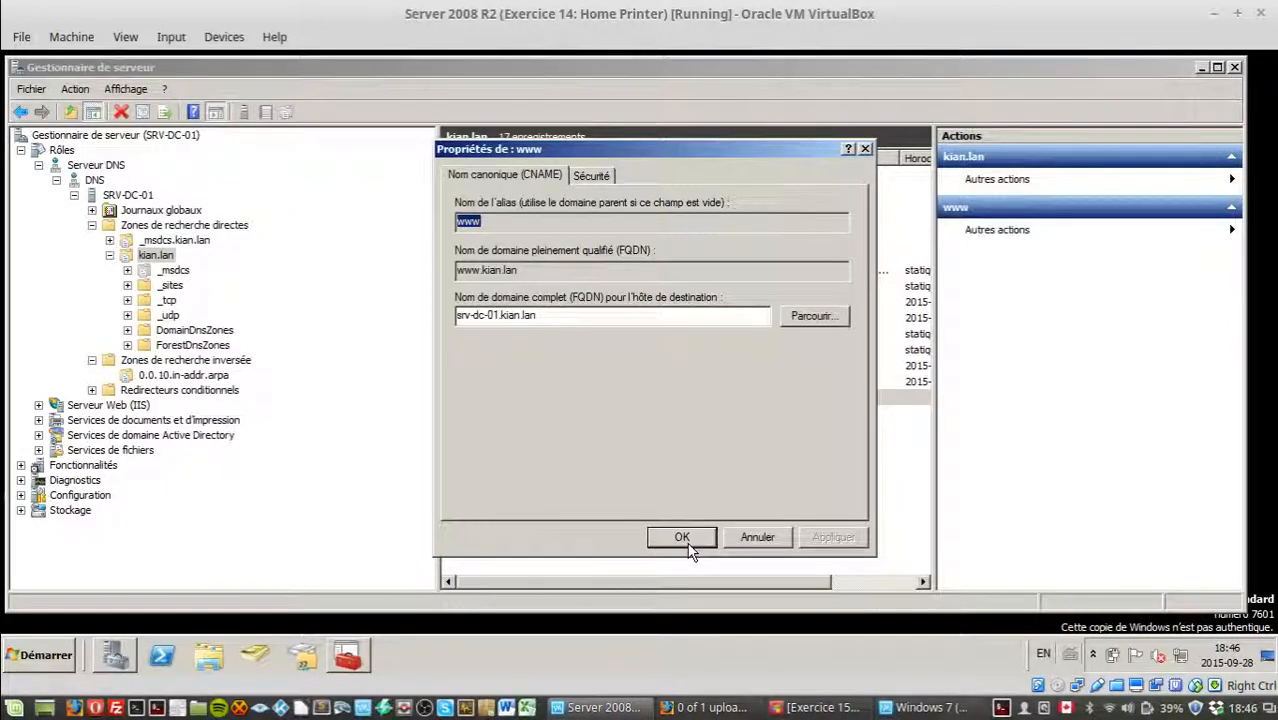
{"action": "left_click", "coordinate": [681, 537]}
{"action": "left_click", "coordinate": [742, 505]}
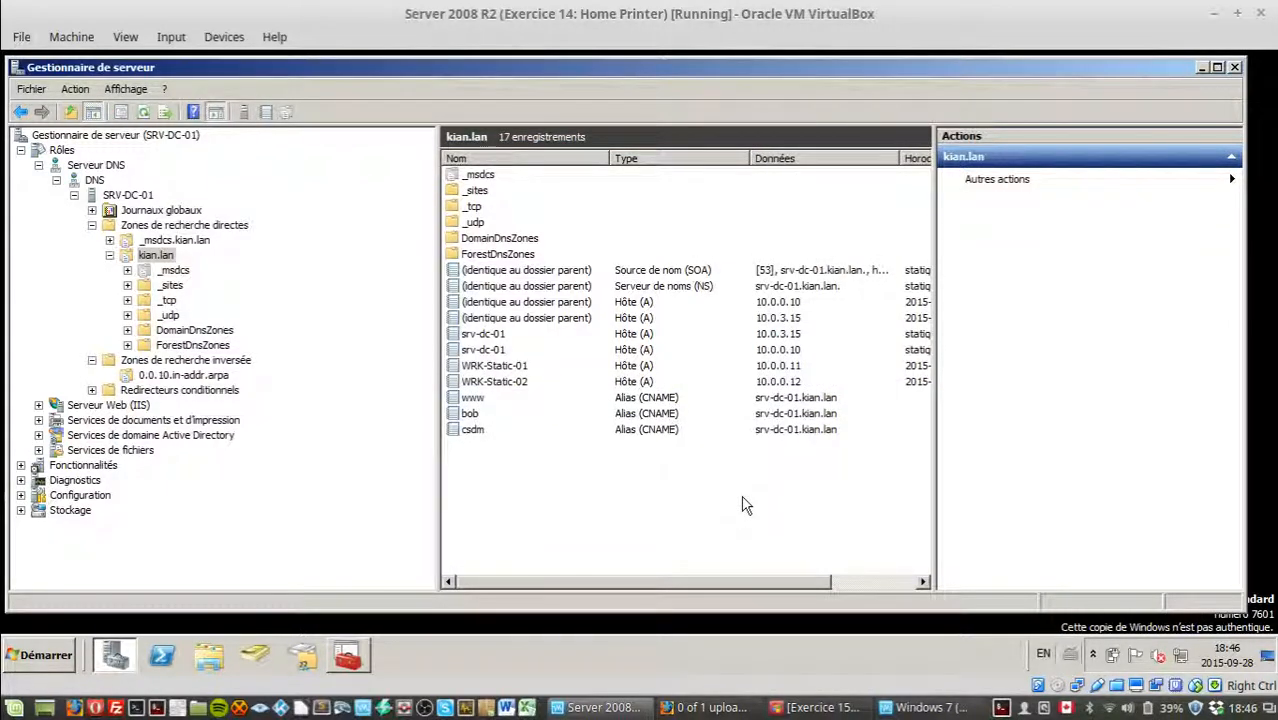
{"action": "left_click", "coordinate": [1235, 67]}
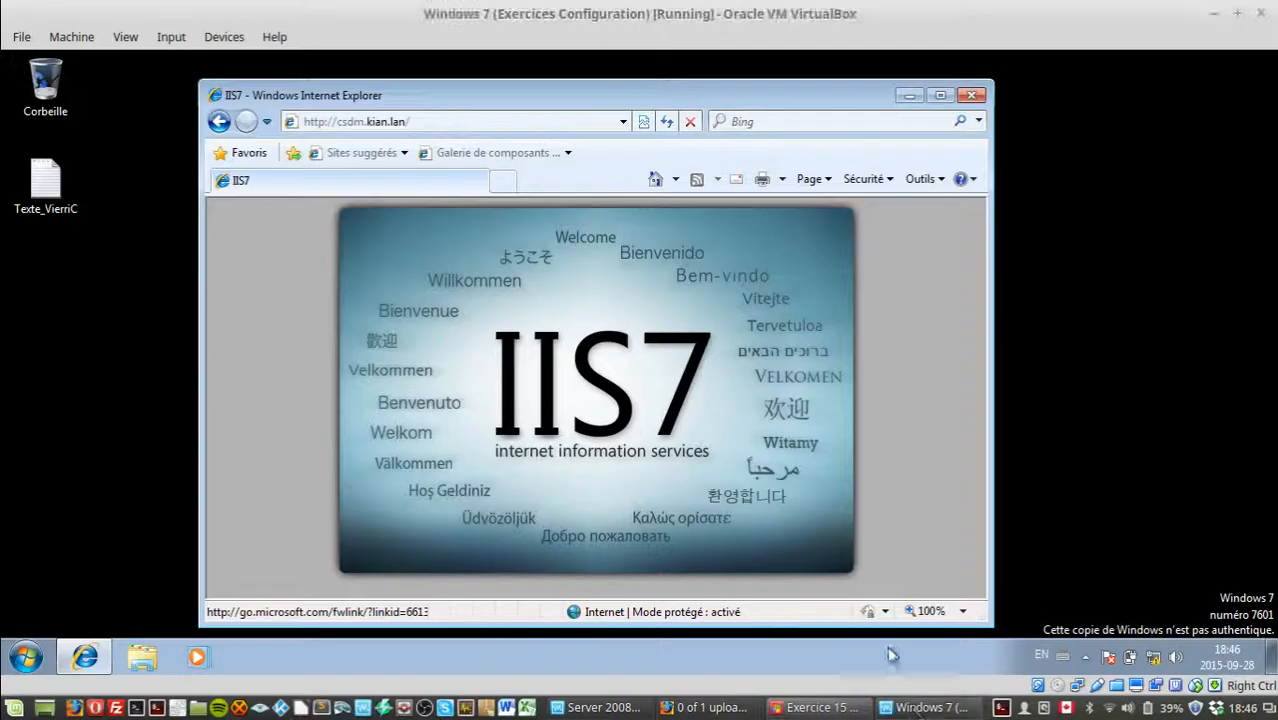
{"action": "left_click", "coordinate": [486, 122]}
{"action": "key", "text": "Return"}
{"action": "left_click", "coordinate": [486, 122]}
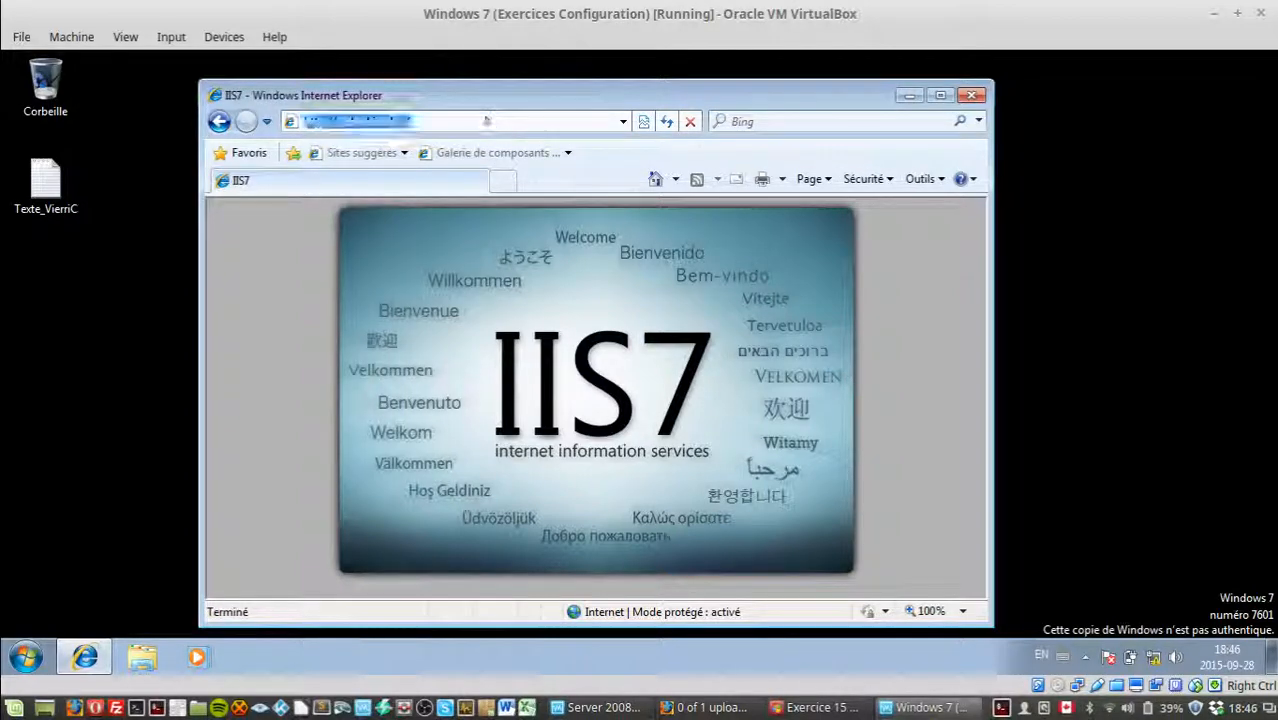
{"action": "type", "text": "www.kian.lan"}
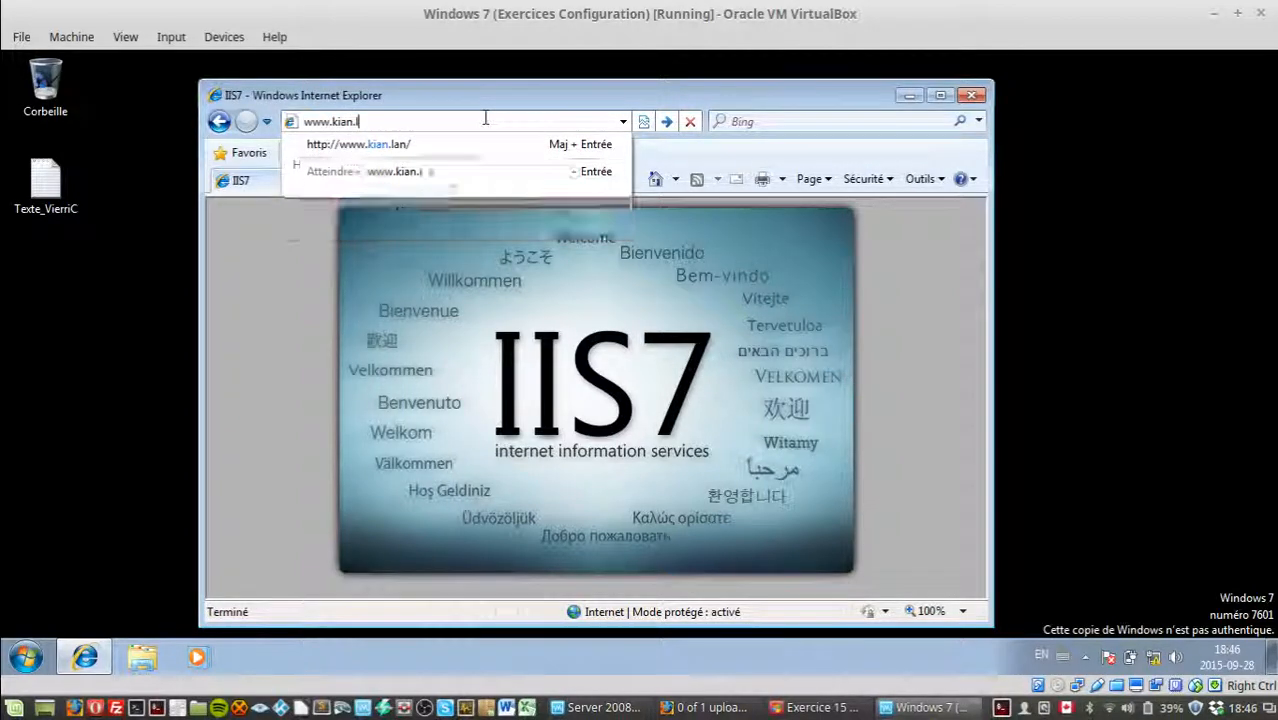
{"action": "key", "text": "Return"}
{"action": "left_click", "coordinate": [909, 95]}
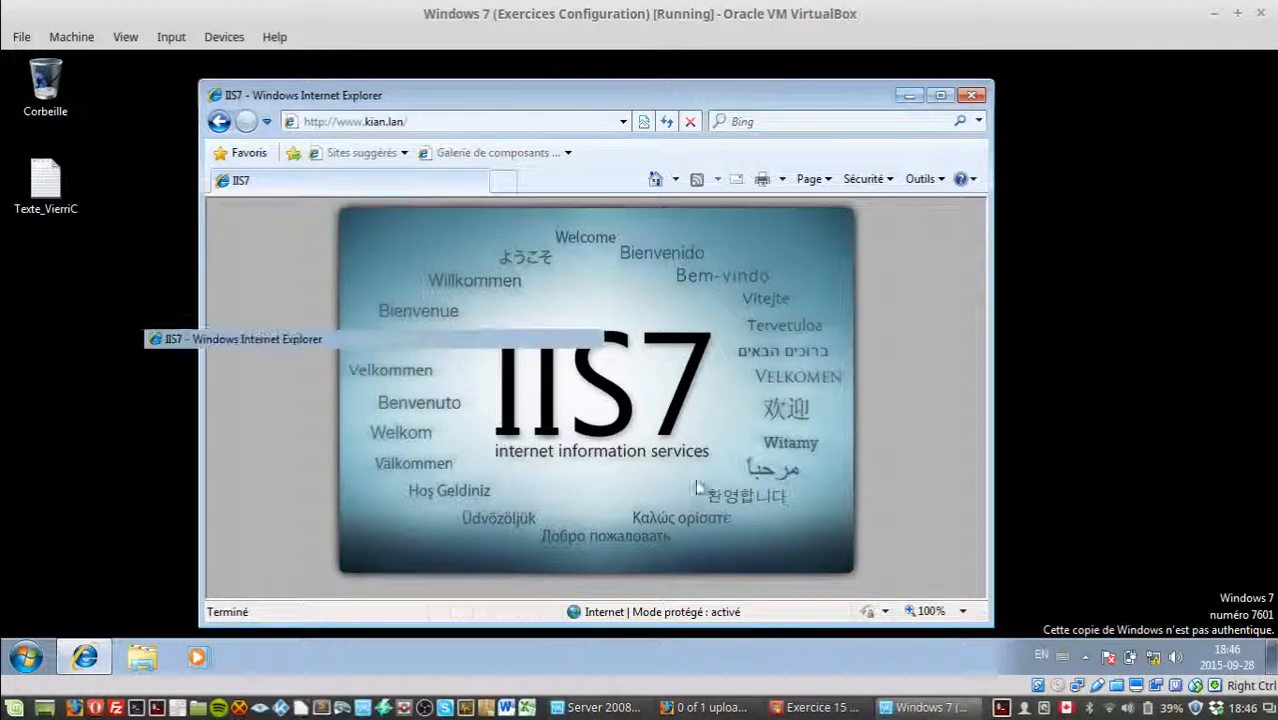
On the Server 2008 R2 machine, open the folder C:\inetpub\wwwroot in Windows Explorer.
{"action": "left_click", "coordinate": [630, 716]}
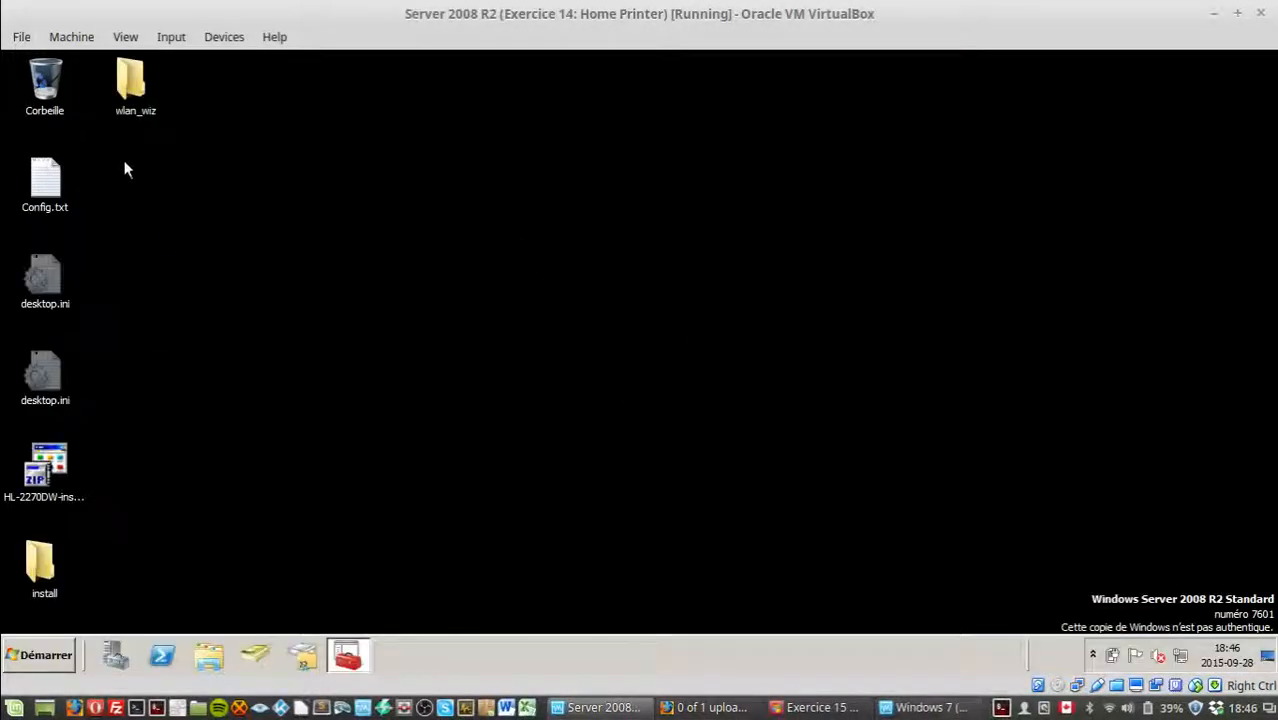
{"action": "left_click", "coordinate": [220, 655]}
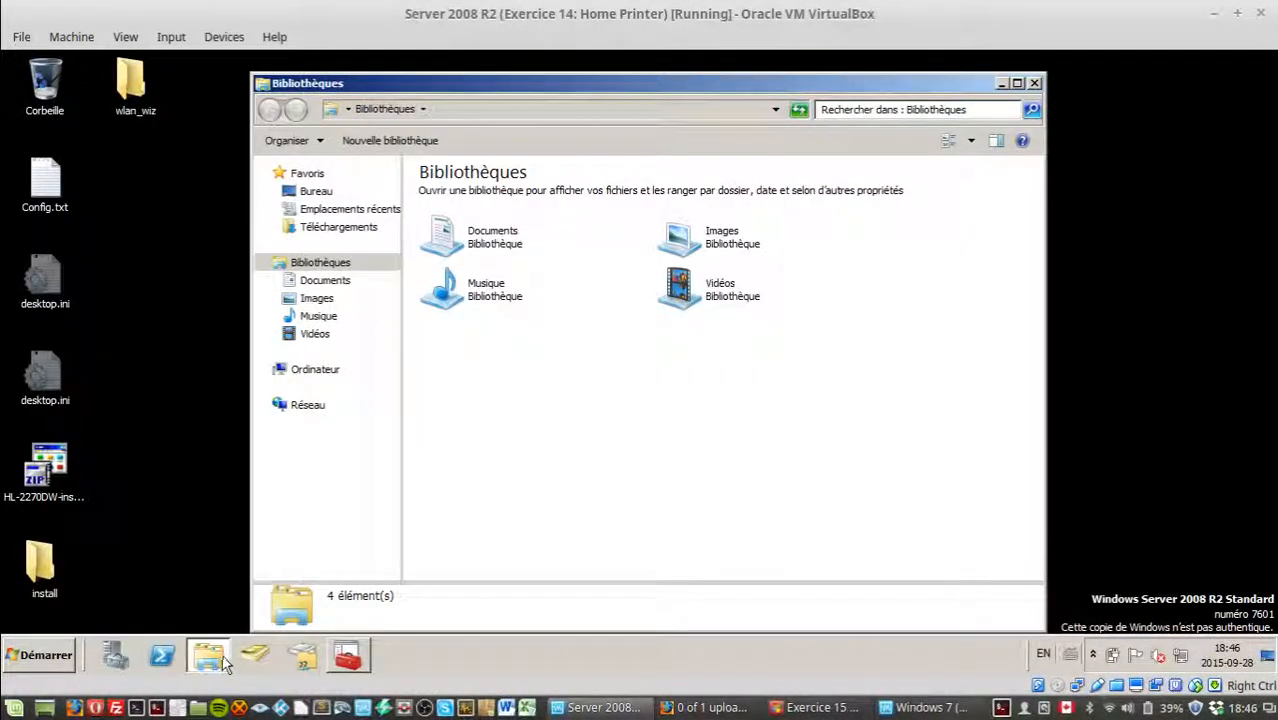
{"action": "left_click", "coordinate": [316, 370]}
{"action": "double_click", "coordinate": [545, 205]}
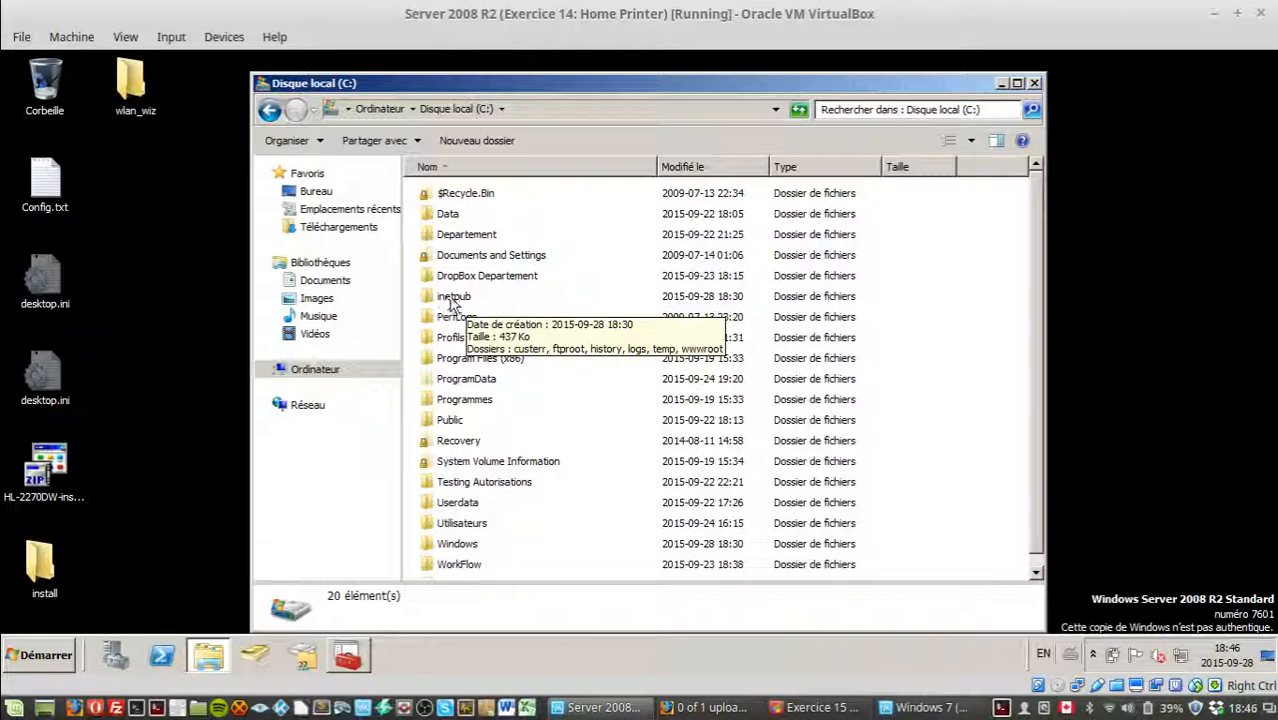
{"action": "left_click", "coordinate": [452, 298]}
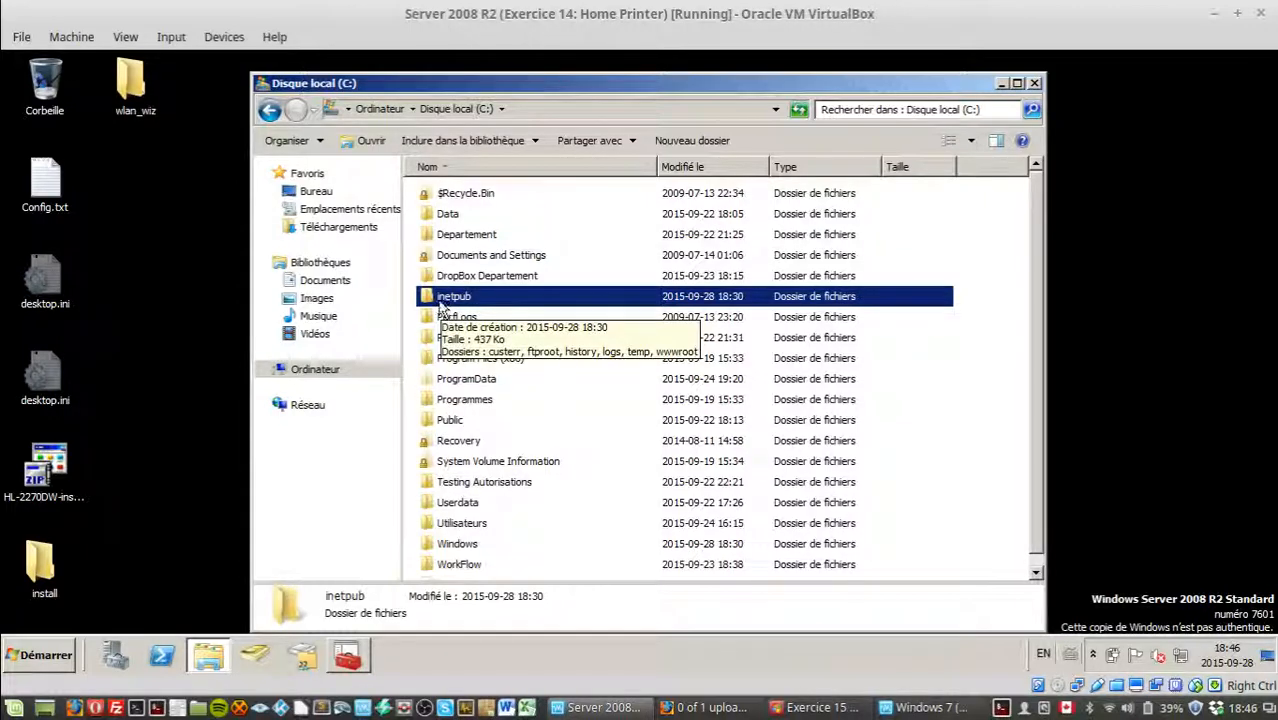
{"action": "double_click", "coordinate": [463, 306]}
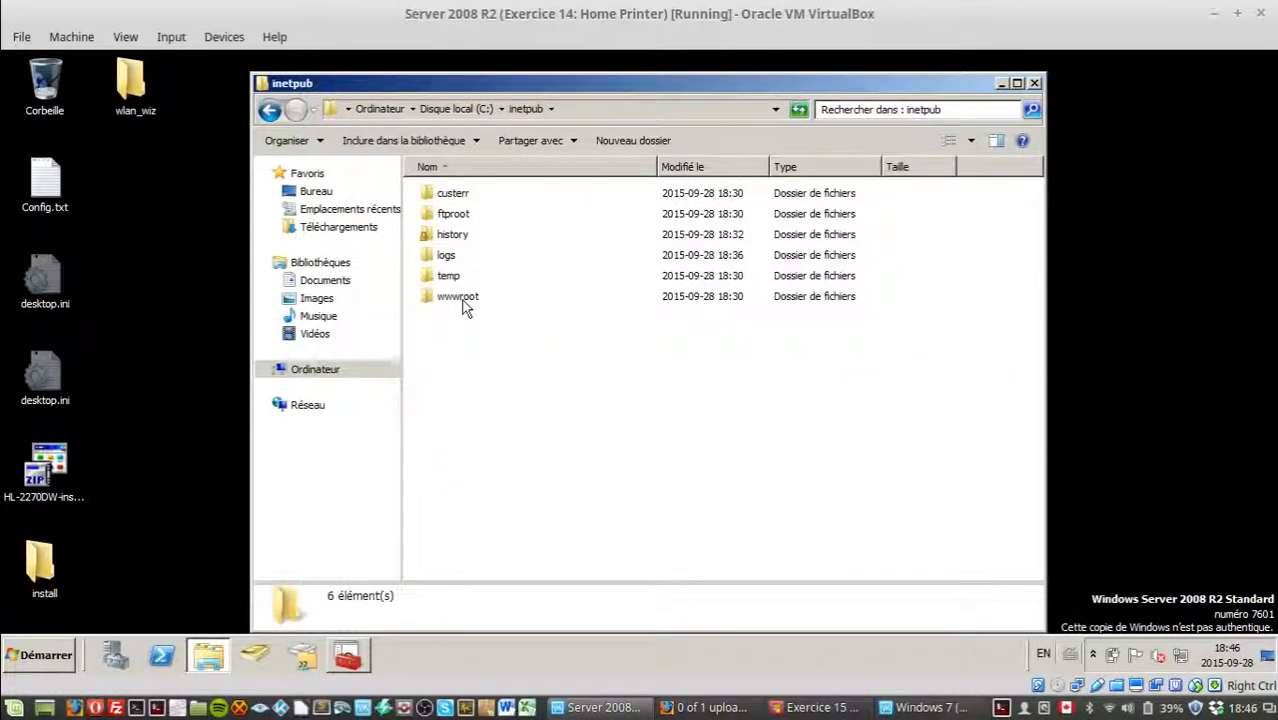
{"action": "left_click", "coordinate": [452, 306]}
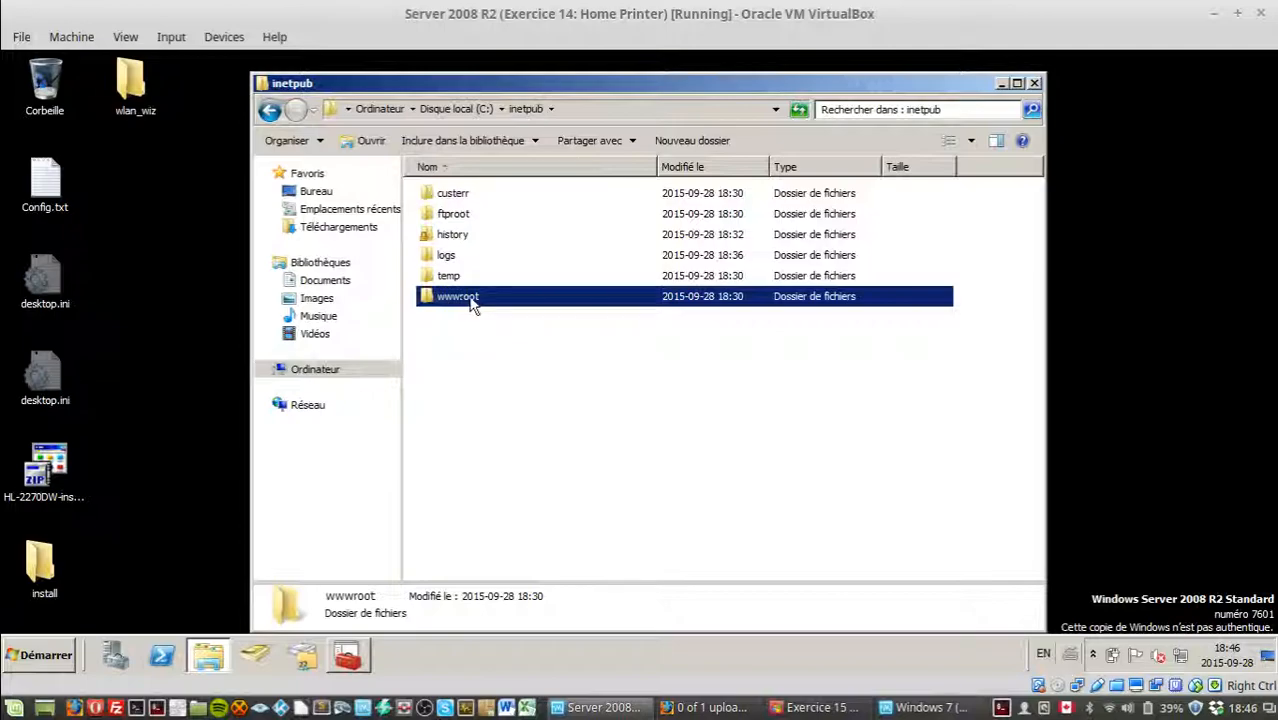
{"action": "double_click", "coordinate": [472, 300]}
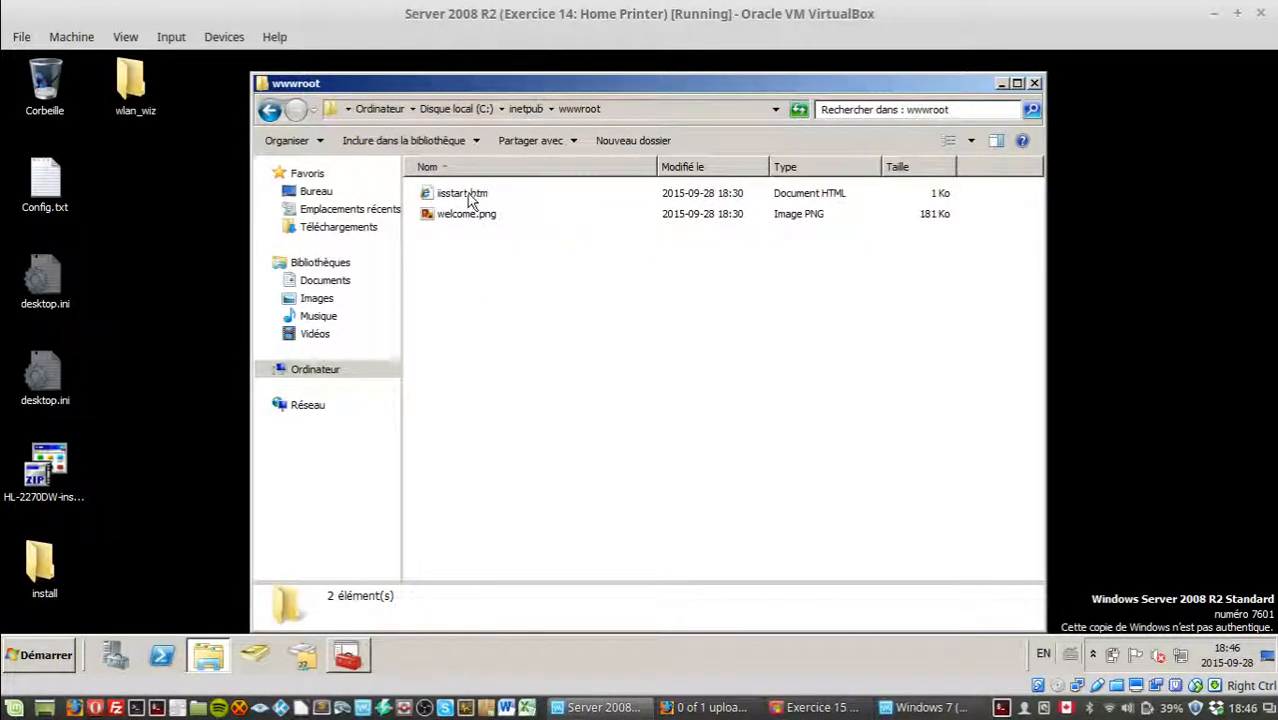
Open iisstart.htm with Notepad (Bloc-notes) and move its window aside to uncover the wwwroot file list.
{"action": "left_click", "coordinate": [466, 195]}
{"action": "right_click", "coordinate": [465, 193]}
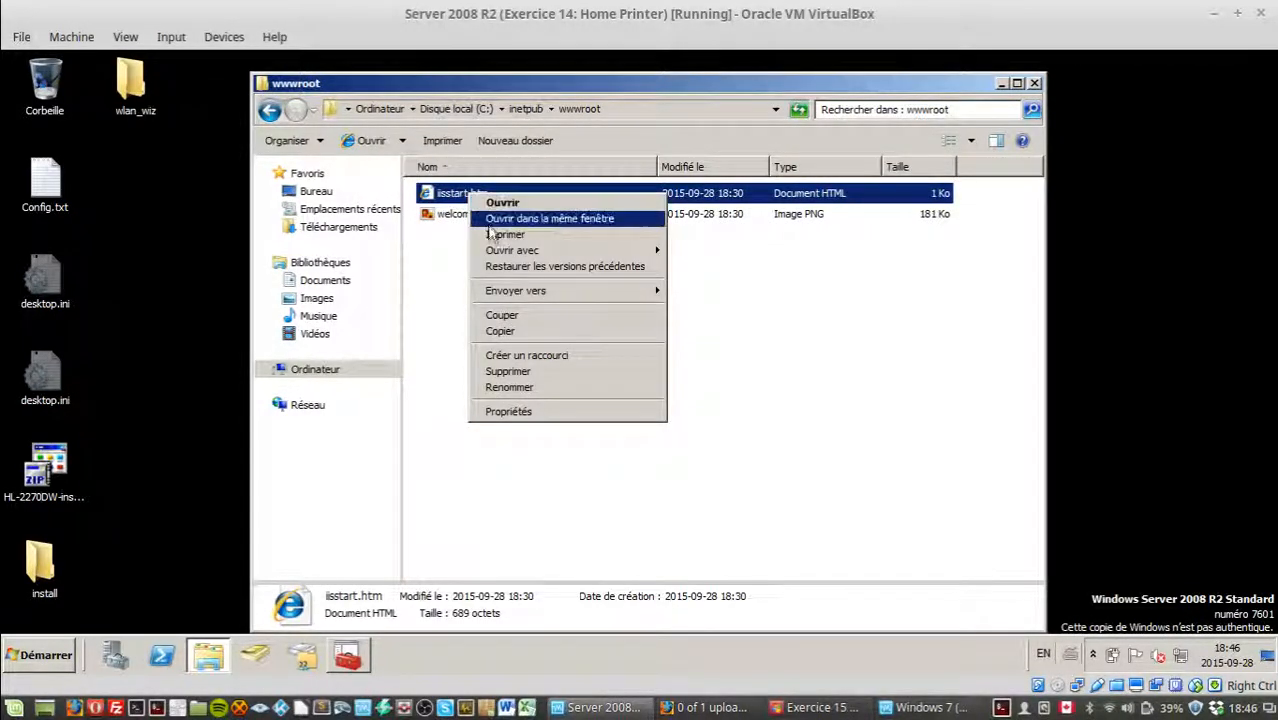
{"action": "mouse_move", "coordinate": [522, 250]}
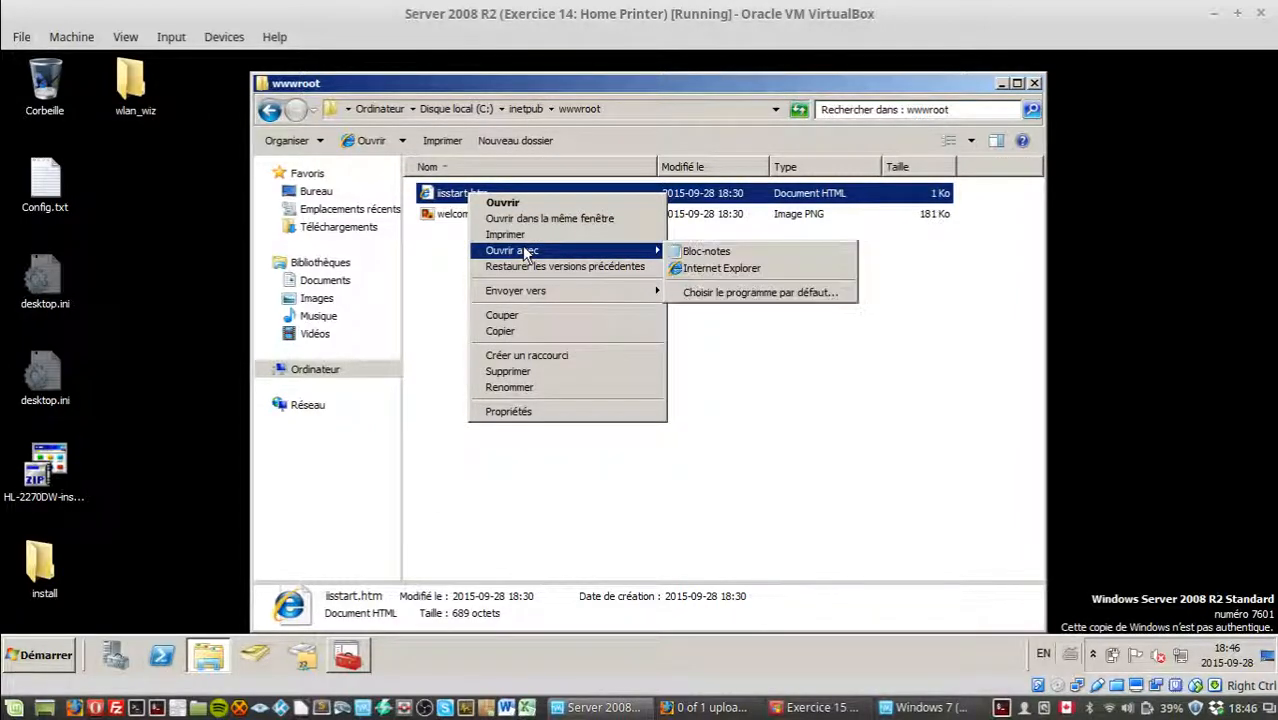
{"action": "left_click", "coordinate": [745, 251]}
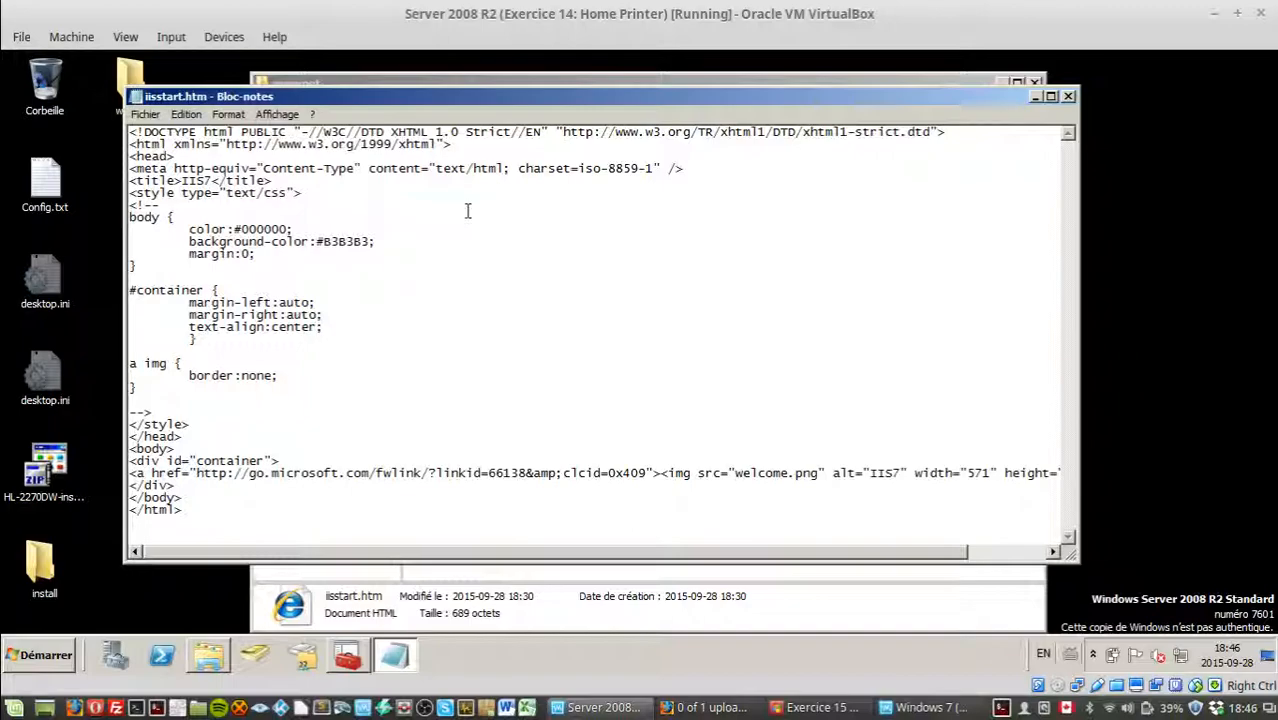
{"action": "left_click_drag", "start_coordinate": [398, 88], "coordinate": [591, 111]}
{"action": "left_click_drag", "start_coordinate": [691, 135], "coordinate": [897, 130]}
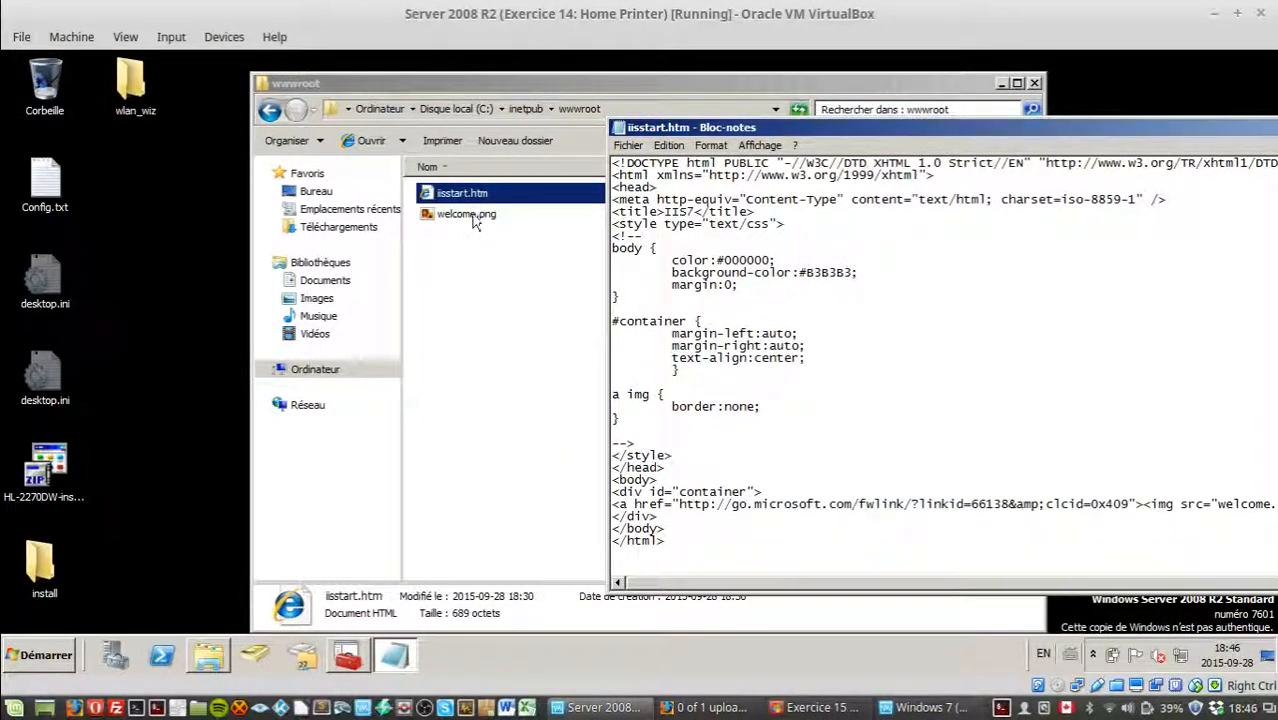
Open welcome.png in Paint, look over the IIS7 welcome image, and close Paint.
{"action": "left_click", "coordinate": [478, 217]}
{"action": "double_click", "coordinate": [478, 220]}
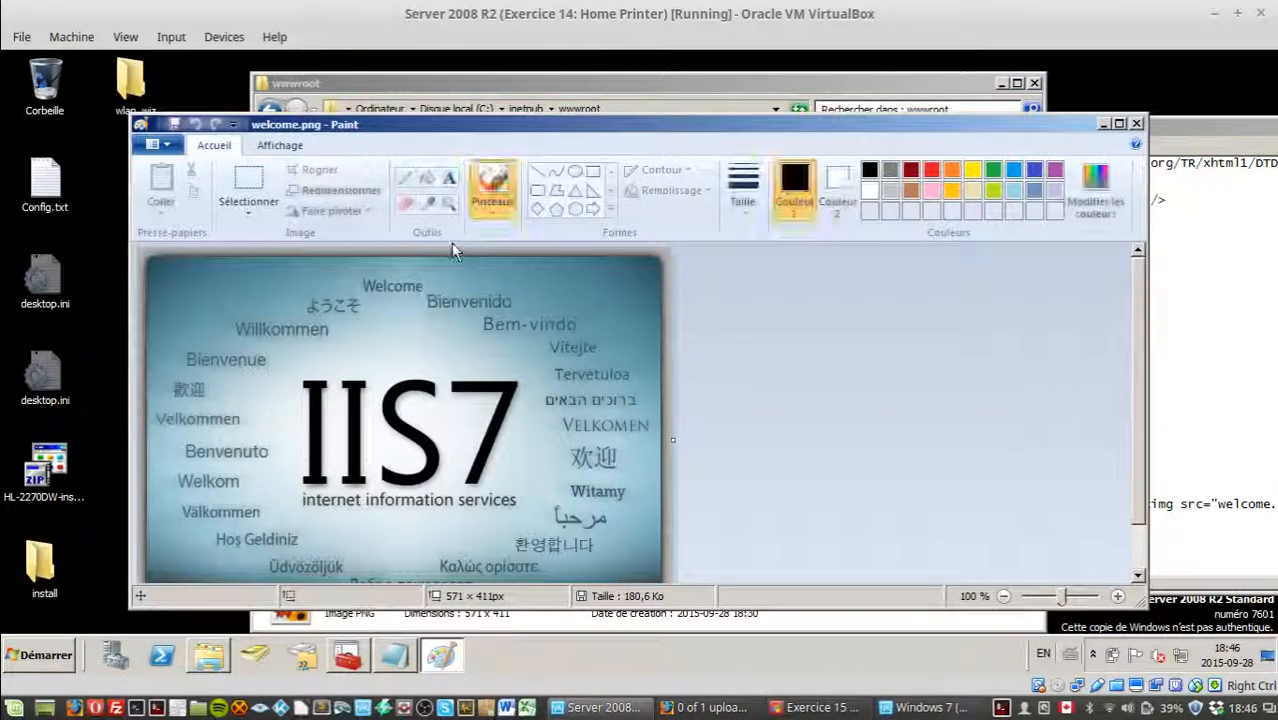
{"action": "scroll", "coordinate": [396, 335], "scroll_direction": "down", "scroll_amount": 1}
{"action": "scroll", "coordinate": [405, 335], "scroll_direction": "up", "scroll_amount": 1}
{"action": "scroll", "coordinate": [415, 334], "scroll_direction": "down", "scroll_amount": 1}
{"action": "scroll", "coordinate": [420, 334], "scroll_direction": "up", "scroll_amount": 1}
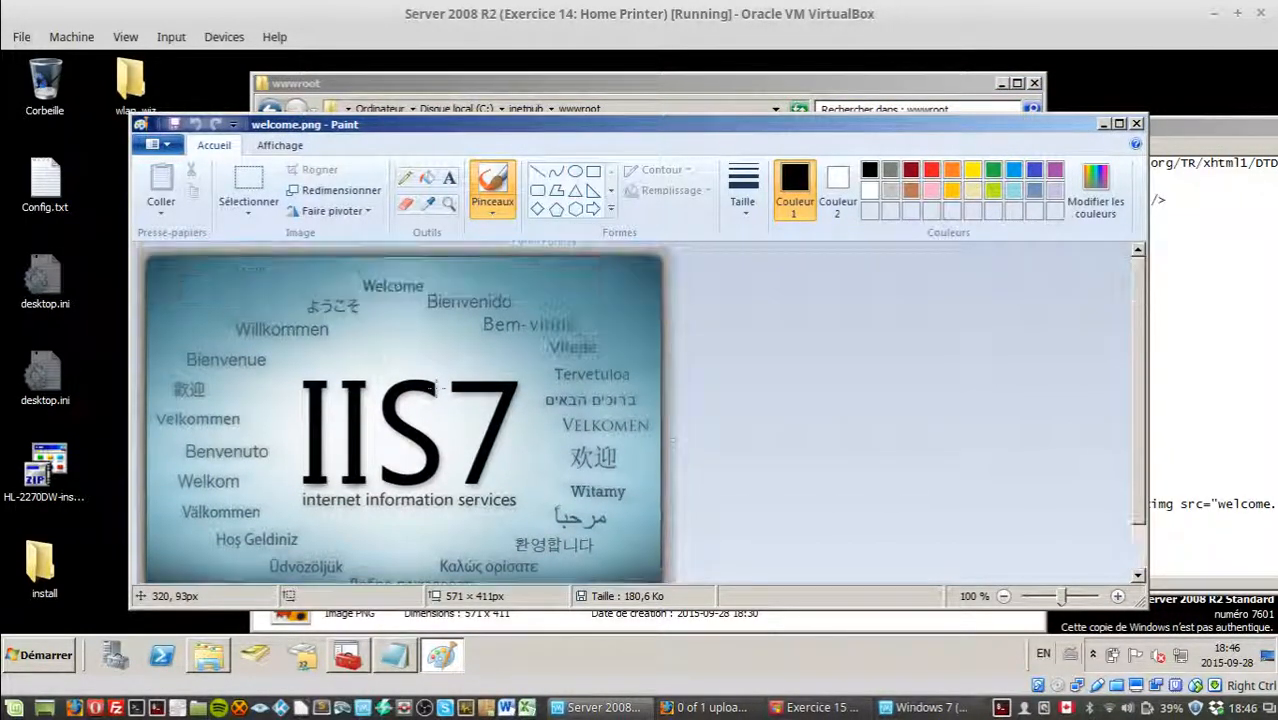
{"action": "scroll", "coordinate": [437, 333], "scroll_direction": "down", "scroll_amount": 1}
{"action": "left_click", "coordinate": [1137, 124]}
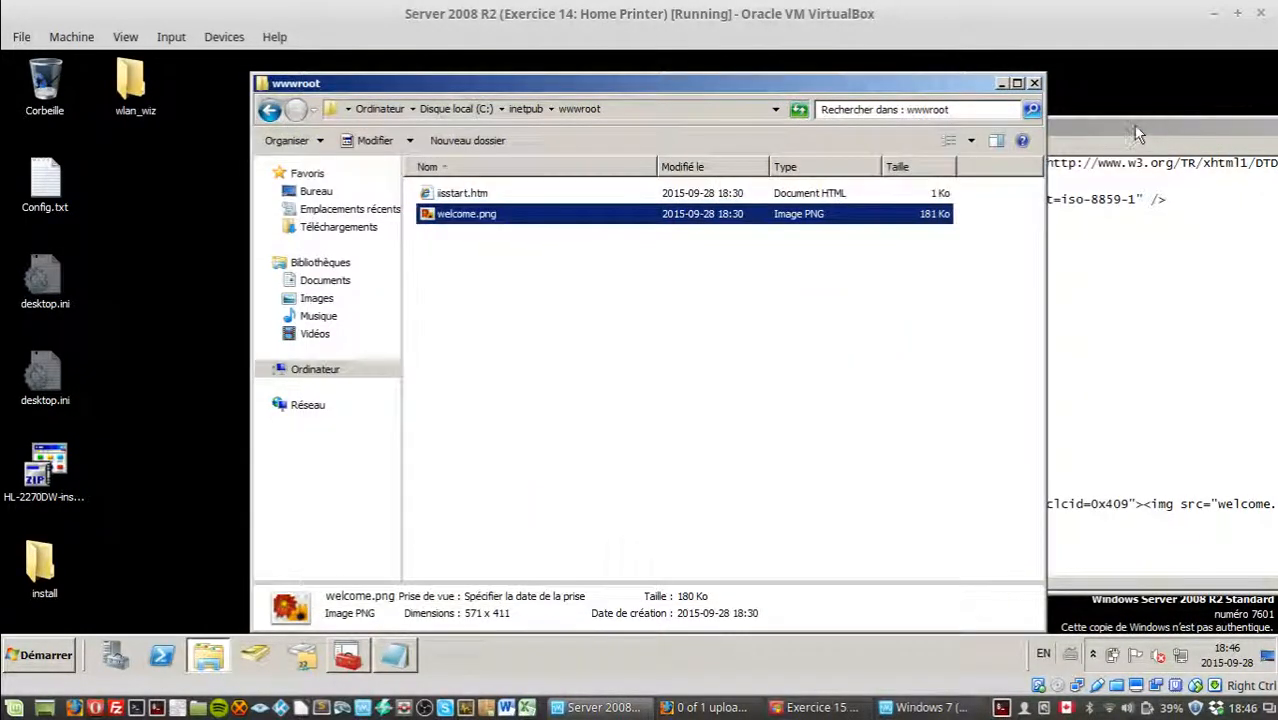
Bring the iisstart.htm Notepad window back to the front and position it over the wwwroot folder so its code is fully readable.
{"action": "left_click_drag", "start_coordinate": [1108, 133], "coordinate": [860, 167]}
{"action": "double_click", "coordinate": [859, 167]}
{"action": "double_click", "coordinate": [638, 60]}
{"action": "left_click_drag", "start_coordinate": [557, 163], "coordinate": [382, 131]}
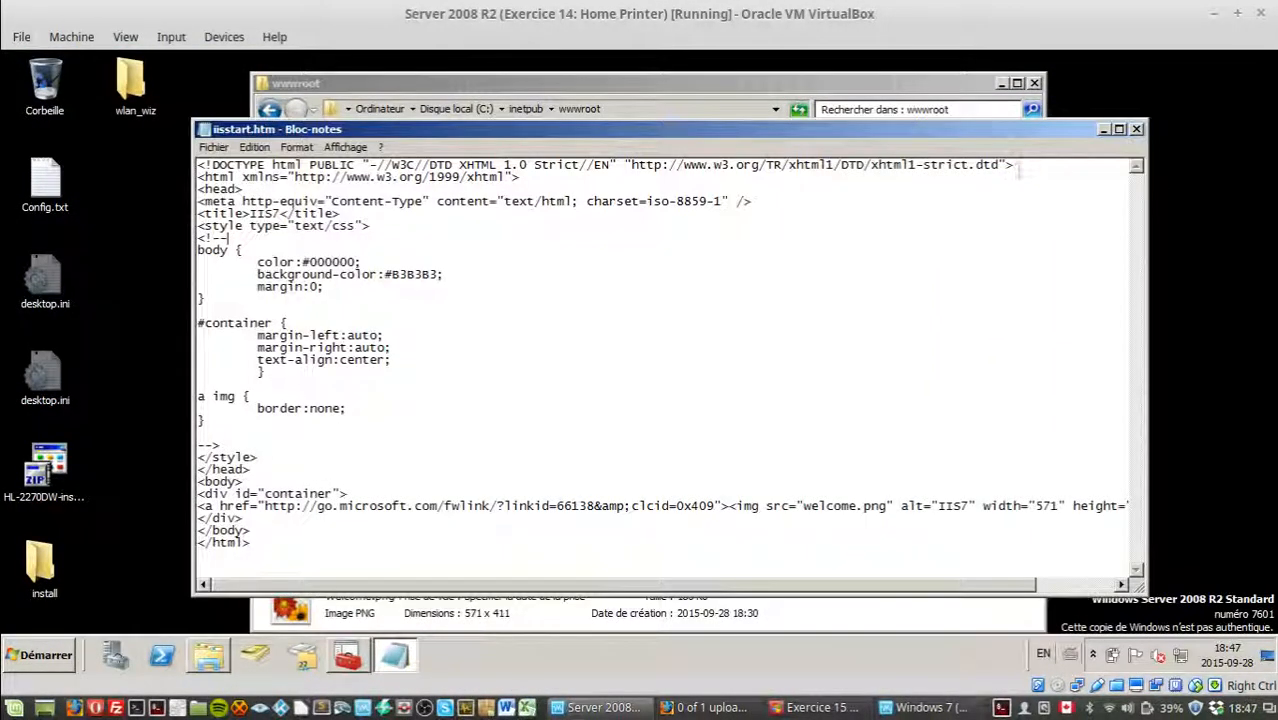
Close the iisstart.htm Notepad window to return to the wwwroot folder.
{"action": "left_click", "coordinate": [1136, 129]}
{"action": "left_click", "coordinate": [785, 355]}
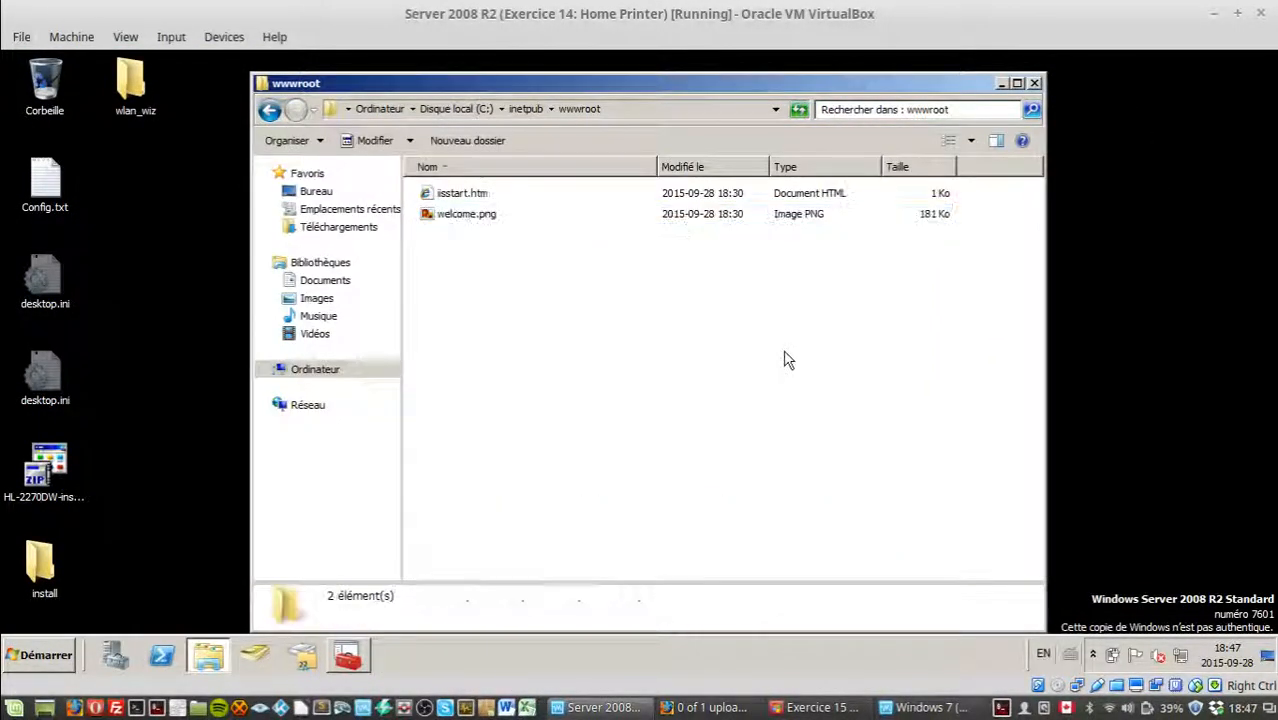
{"action": "left_click", "coordinate": [480, 195]}
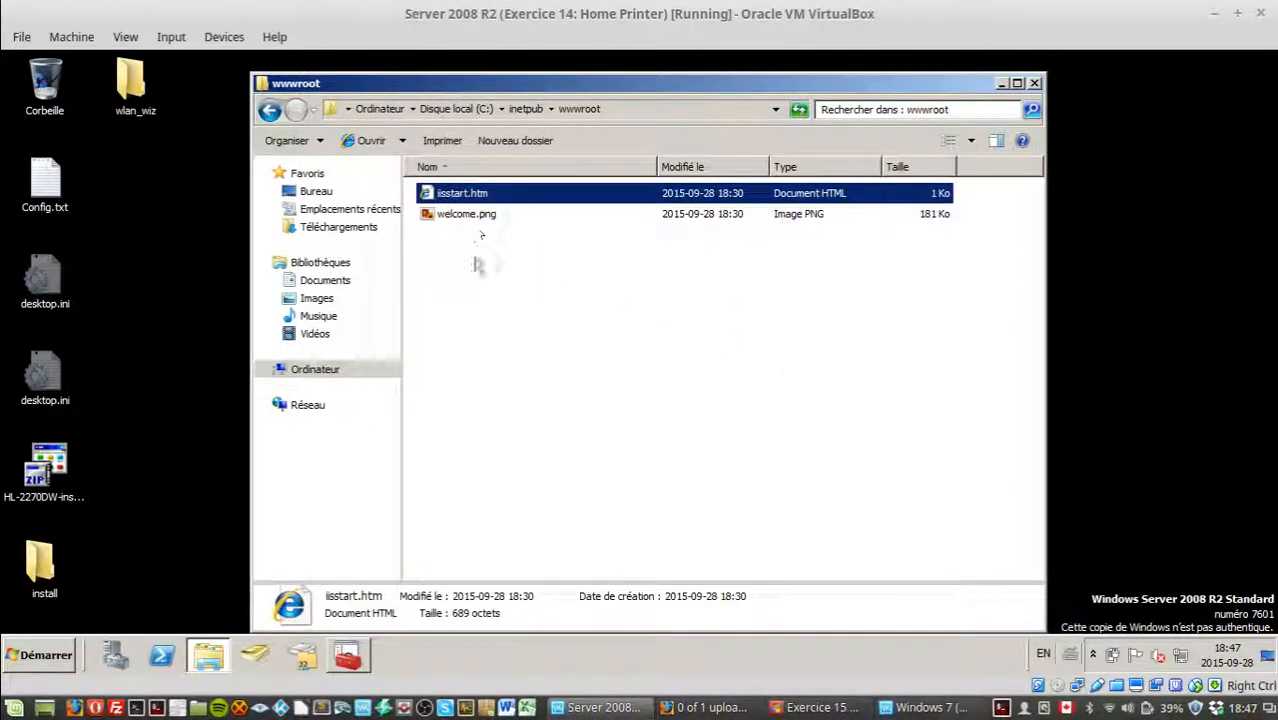
{"action": "left_click", "coordinate": [477, 262]}
{"action": "right_click", "coordinate": [474, 257]}
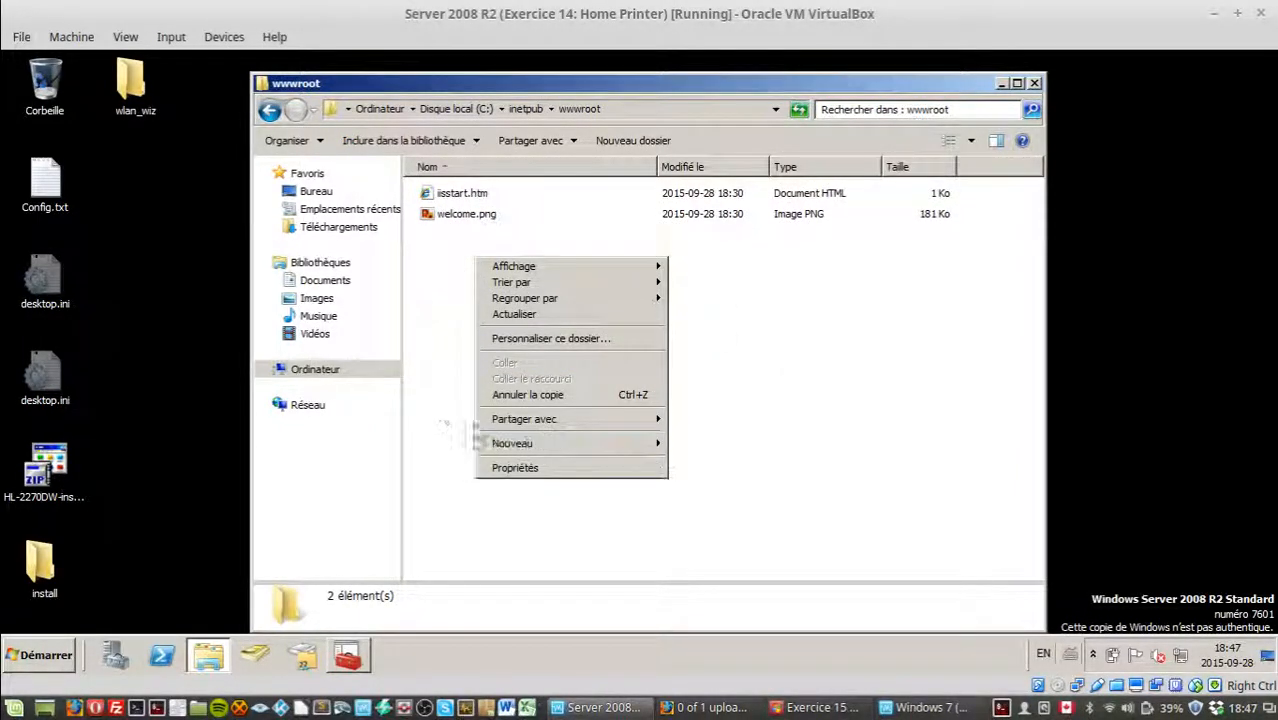
{"action": "left_click", "coordinate": [437, 398]}
{"action": "left_click_drag", "start_coordinate": [532, 286], "coordinate": [441, 115]}
{"action": "left_click", "coordinate": [462, 305]}
{"action": "right_click", "coordinate": [461, 304]}
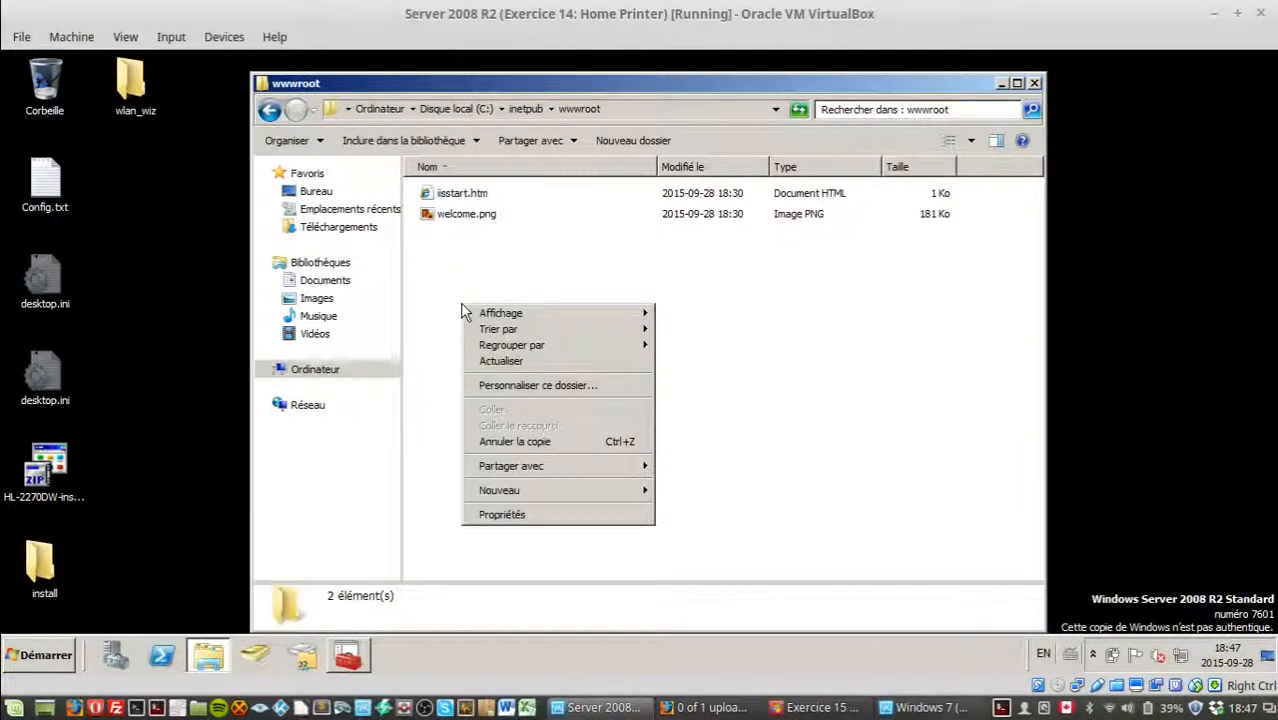
{"action": "left_click", "coordinate": [534, 287]}
{"action": "left_click_drag", "start_coordinate": [537, 292], "coordinate": [430, 192]}
{"action": "left_click", "coordinate": [522, 345]}
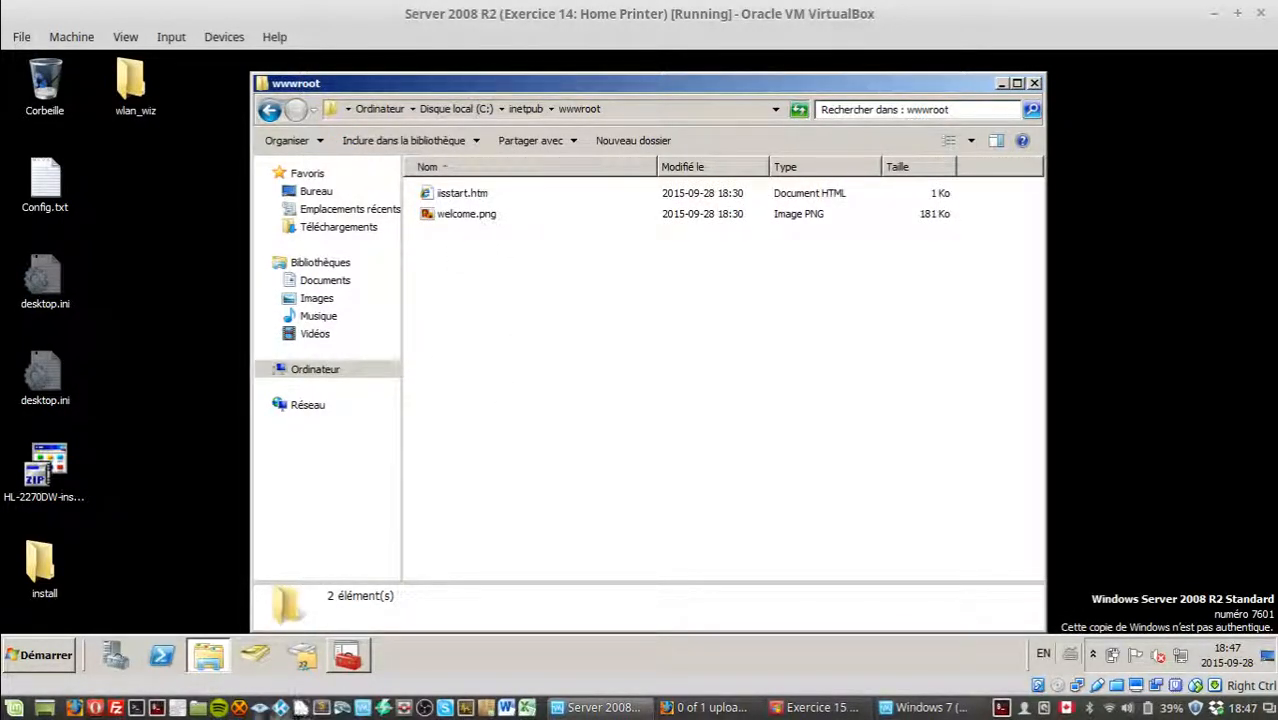
{"action": "left_click", "coordinate": [197, 708]}
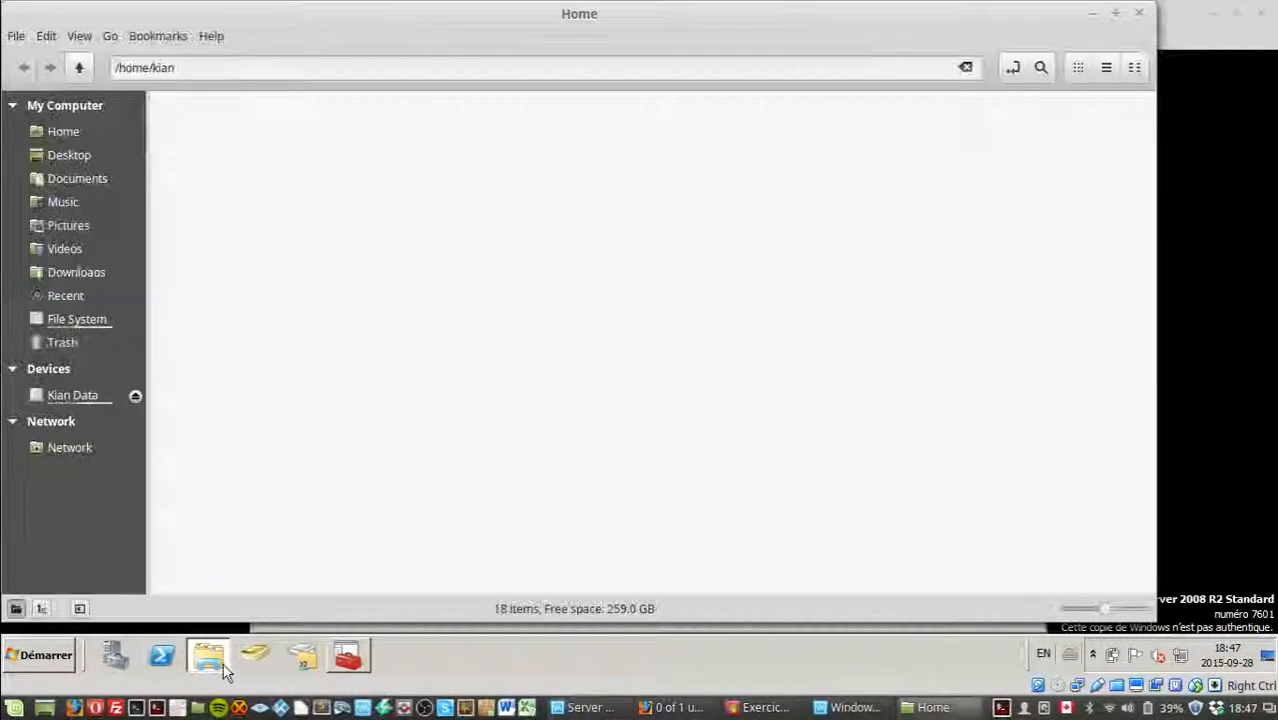
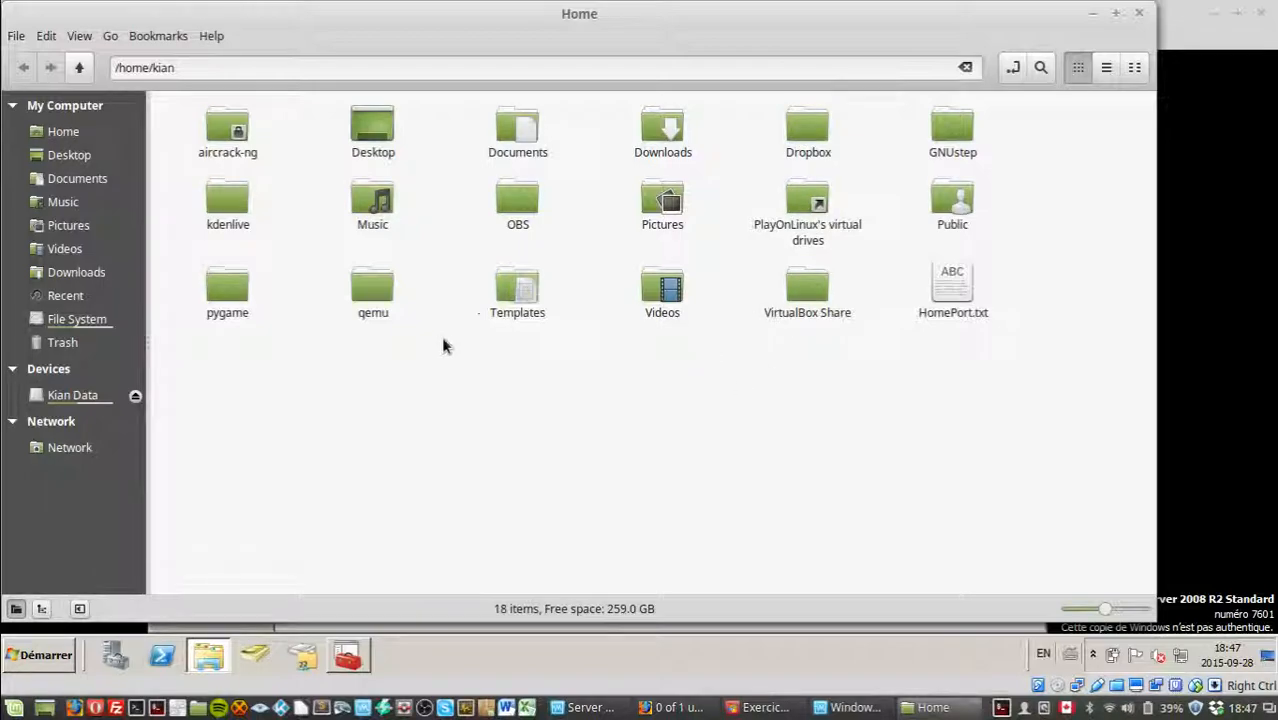
{"action": "left_click", "coordinate": [1141, 15]}
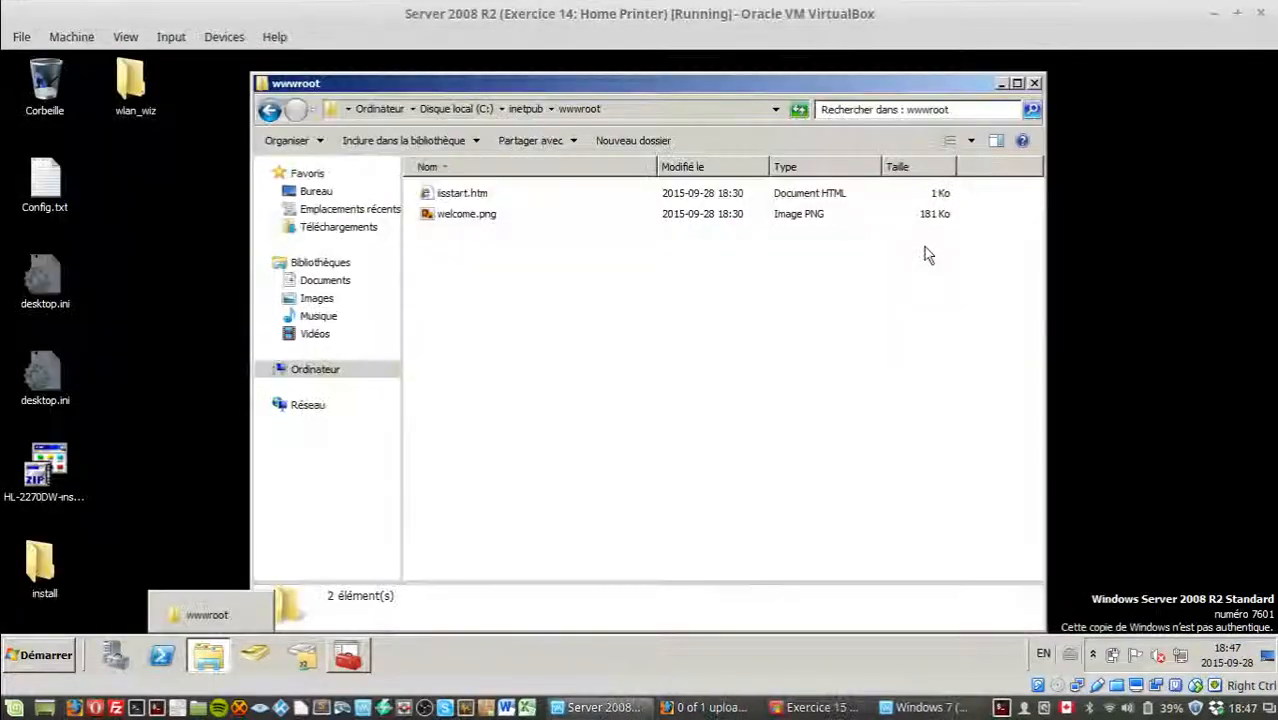
Create a new text document in the wwwroot folder and name it index.html, accepting the extension change.
{"action": "right_click", "coordinate": [490, 380]}
{"action": "mouse_move", "coordinate": [576, 565]}
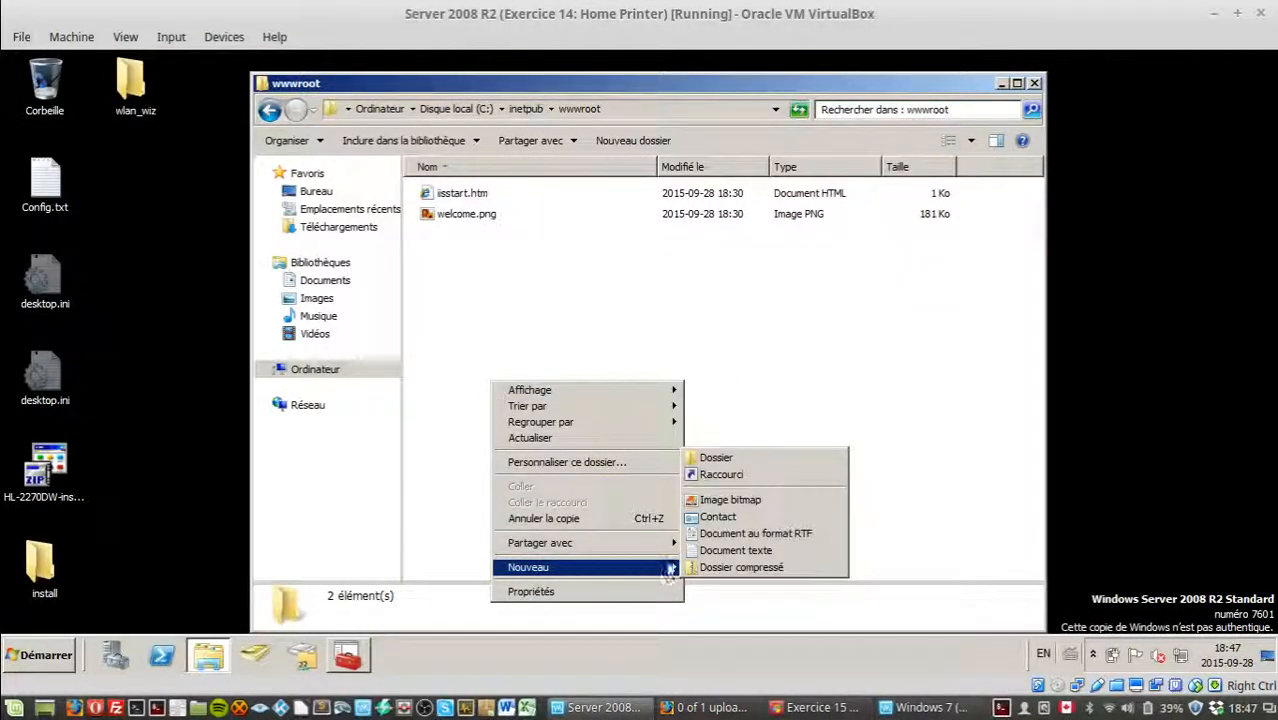
{"action": "left_click", "coordinate": [718, 552]}
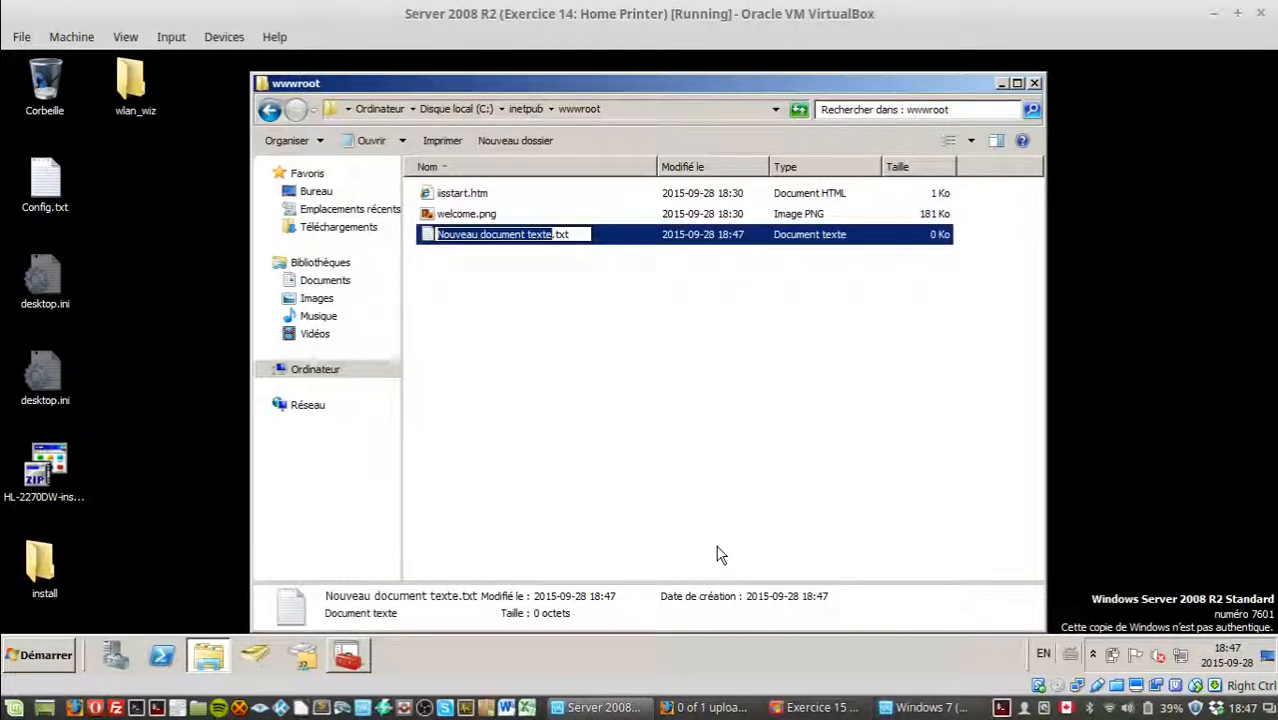
{"action": "key", "text": "ctrl+a"}
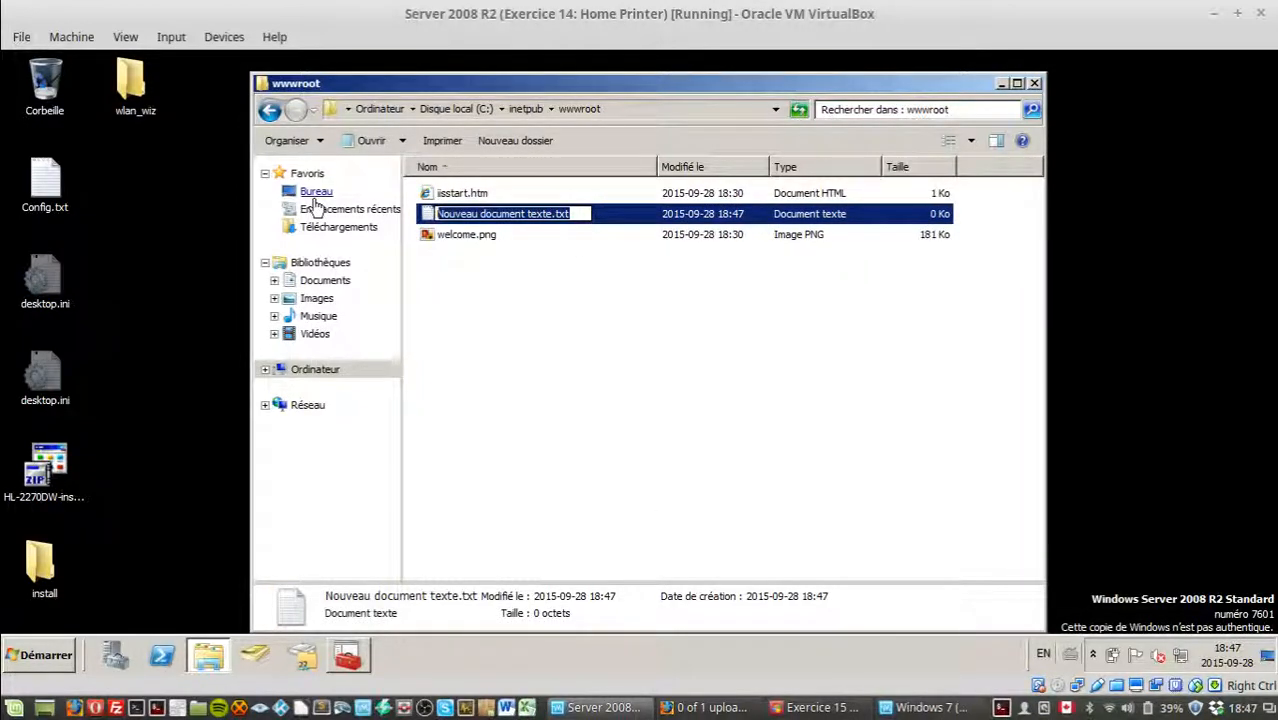
{"action": "type", "text": "index.html"}
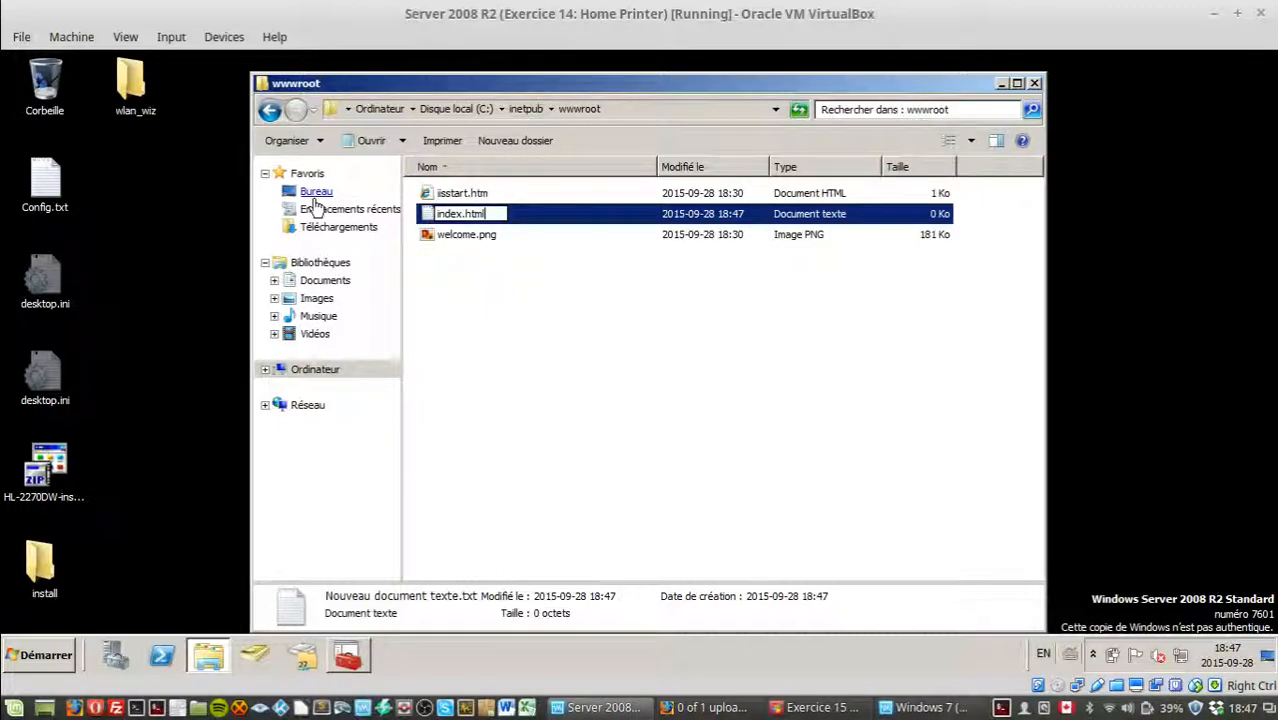
{"action": "key", "text": "Return"}
{"action": "key", "text": "Return"}
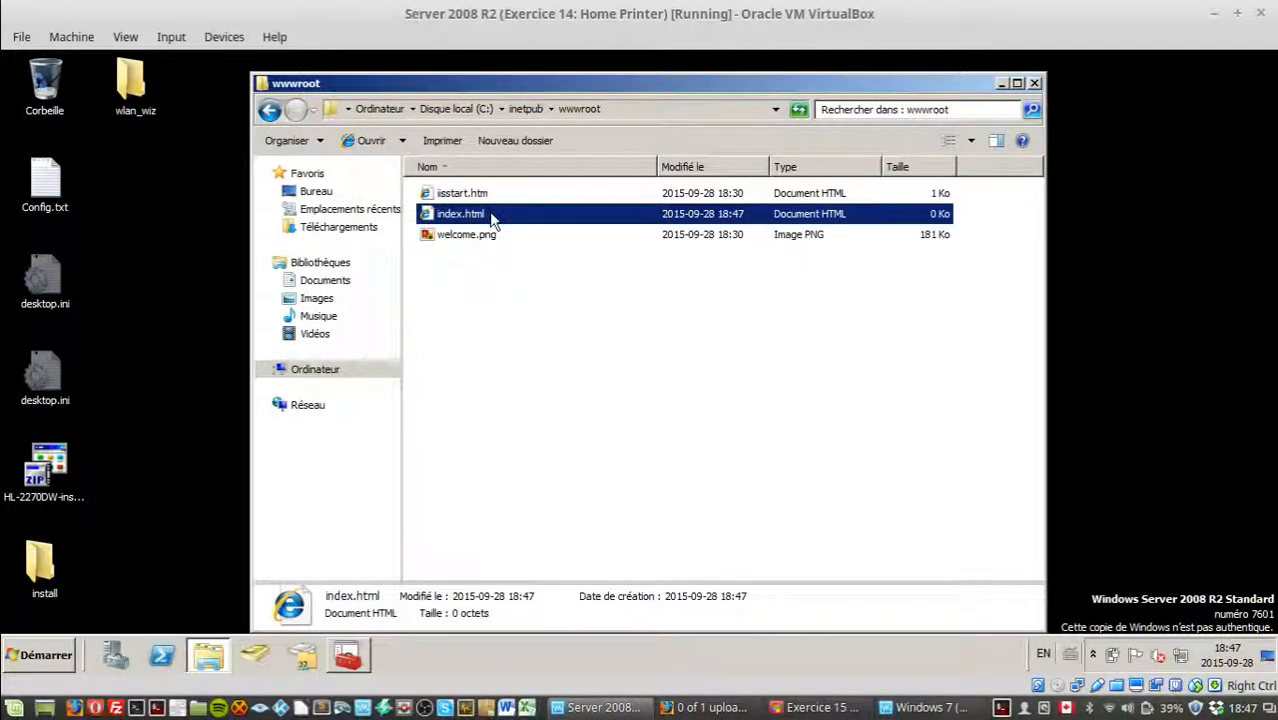
{"action": "right_click", "coordinate": [492, 220]}
{"action": "left_click", "coordinate": [408, 337]}
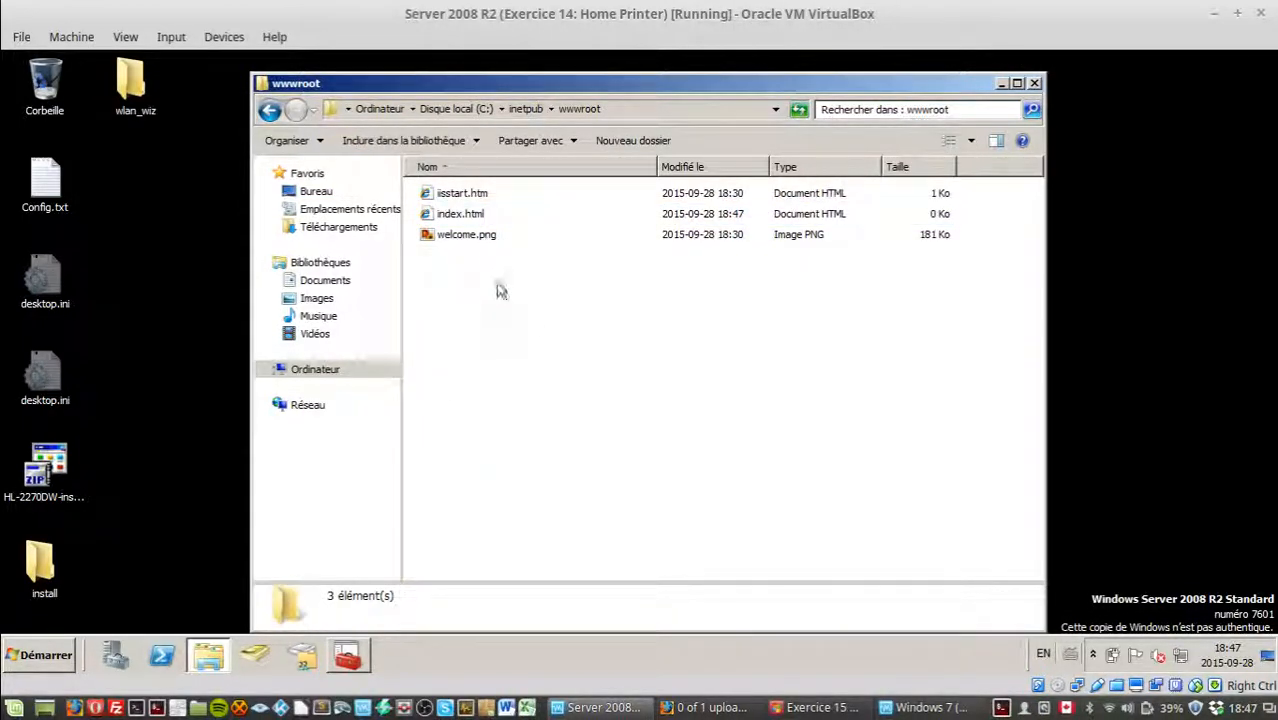
{"action": "left_click", "coordinate": [488, 213]}
{"action": "right_click", "coordinate": [488, 214]}
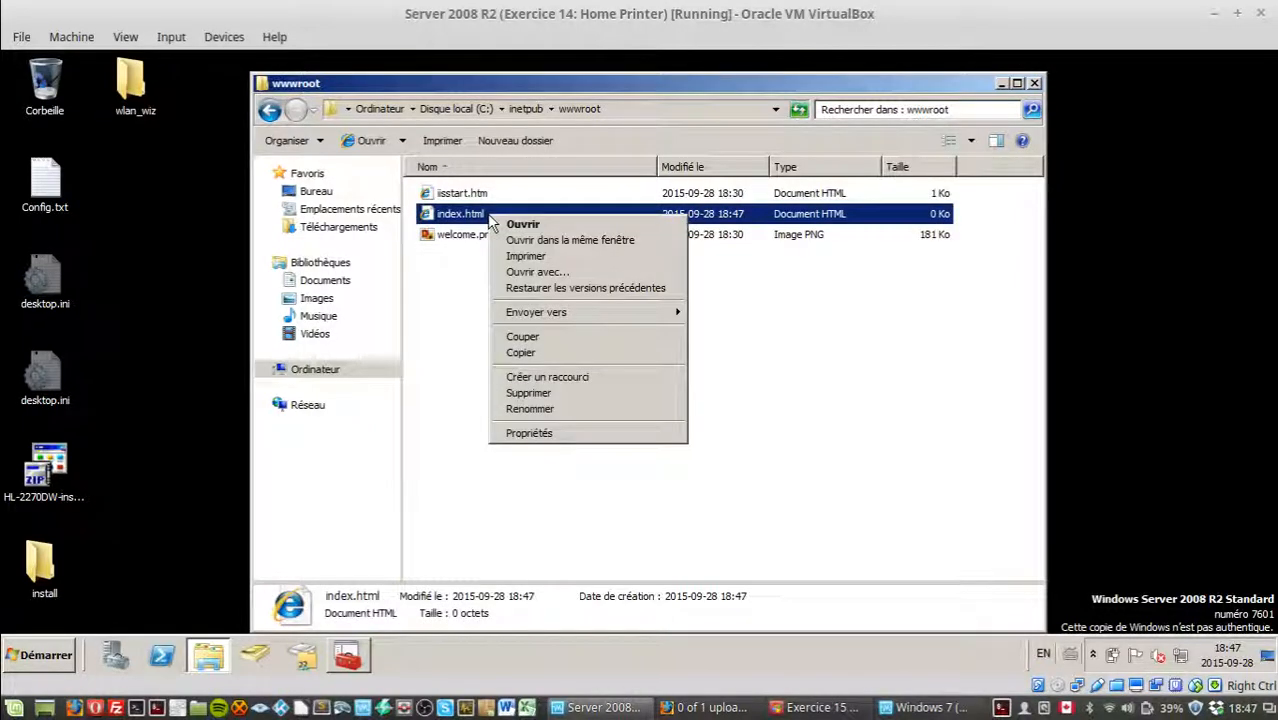
{"action": "left_click", "coordinate": [524, 272]}
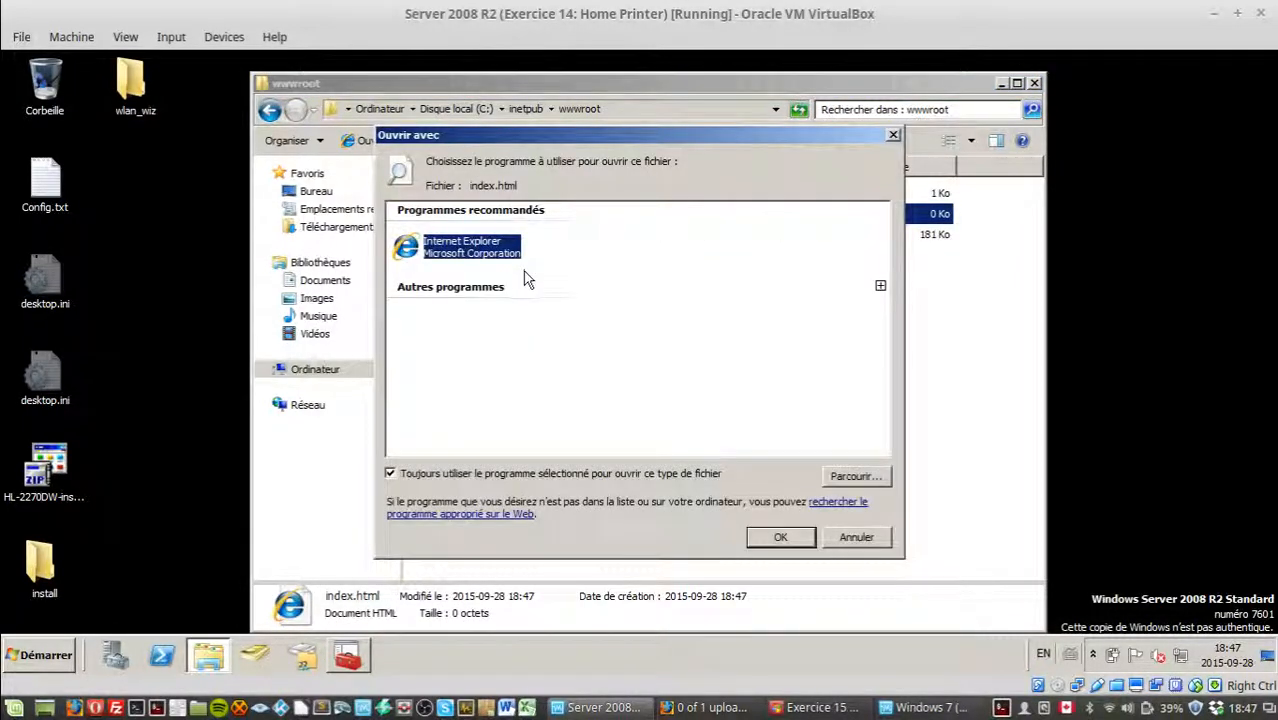
{"action": "left_click", "coordinate": [856, 540]}
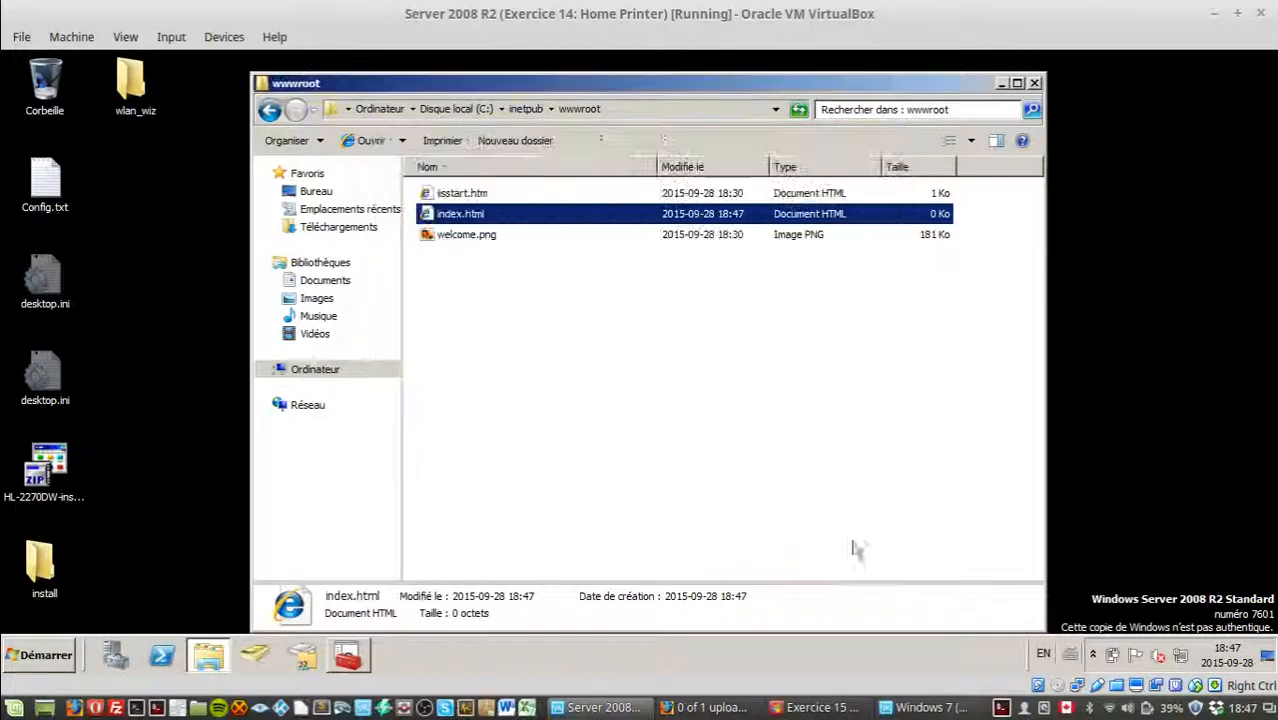
{"action": "right_click", "coordinate": [724, 219]}
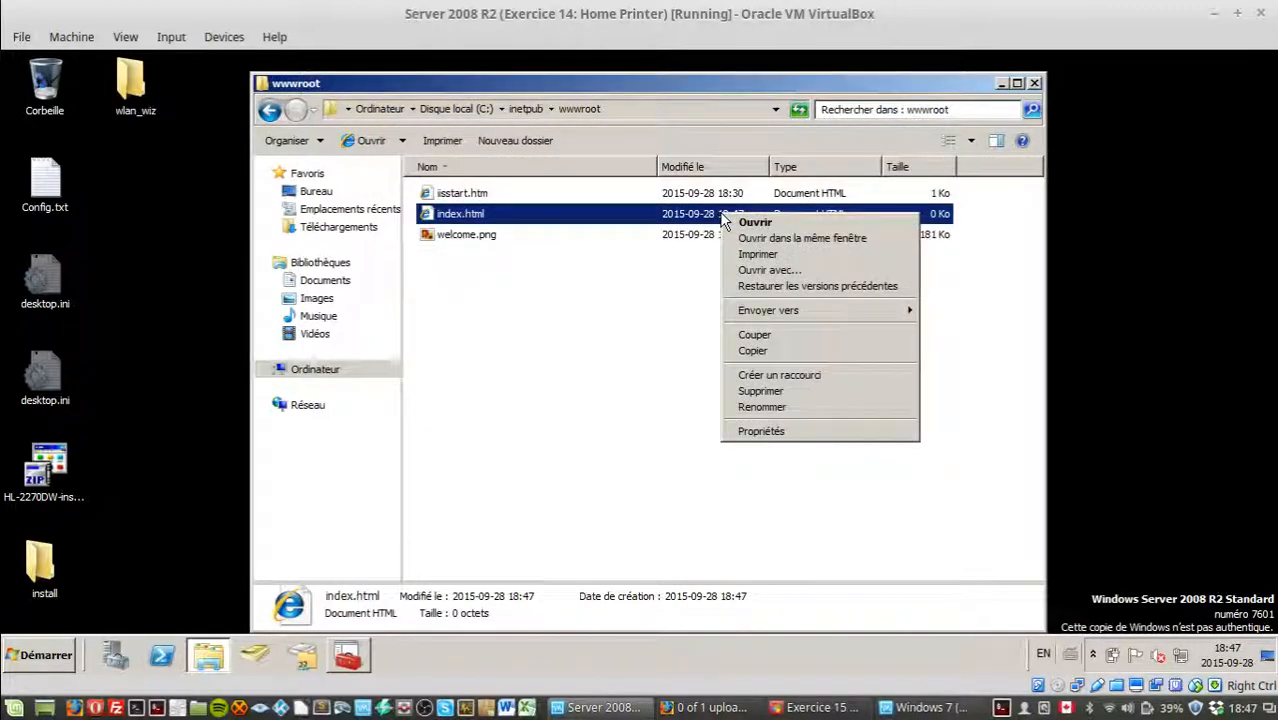
{"action": "left_click", "coordinate": [796, 272]}
{"action": "left_click", "coordinate": [846, 478]}
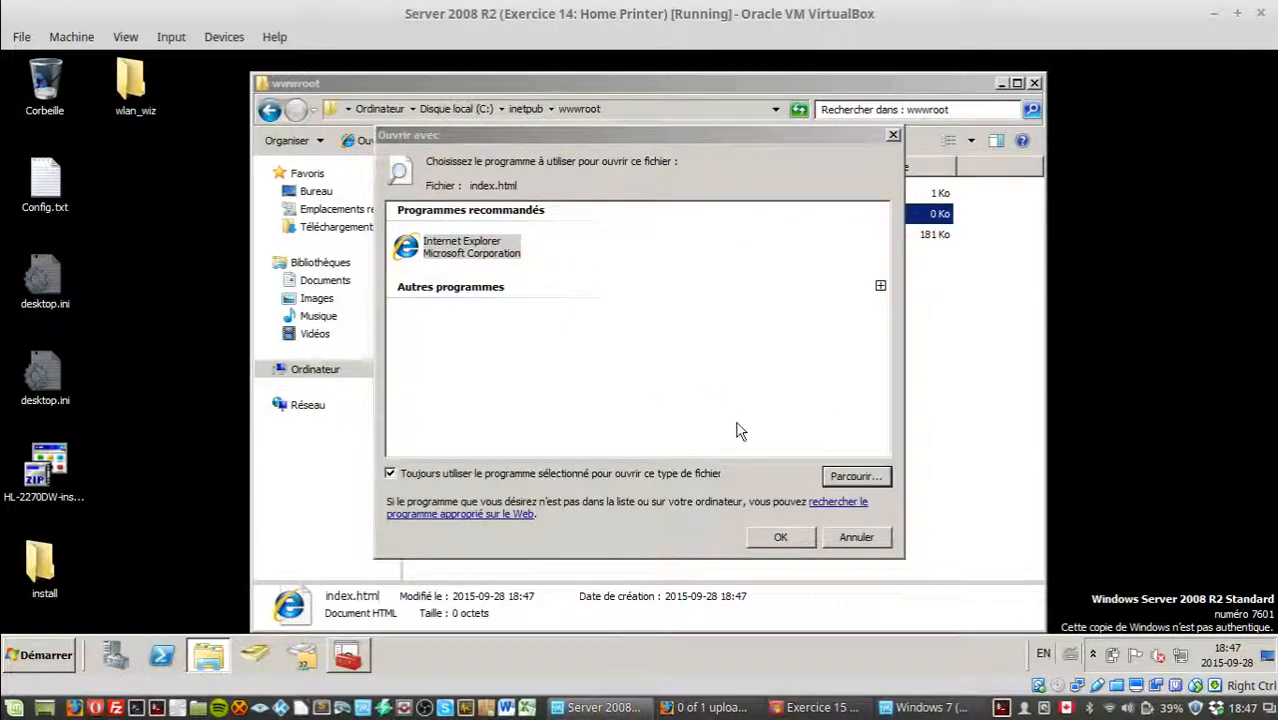
{"action": "type", "text": "notepa"}
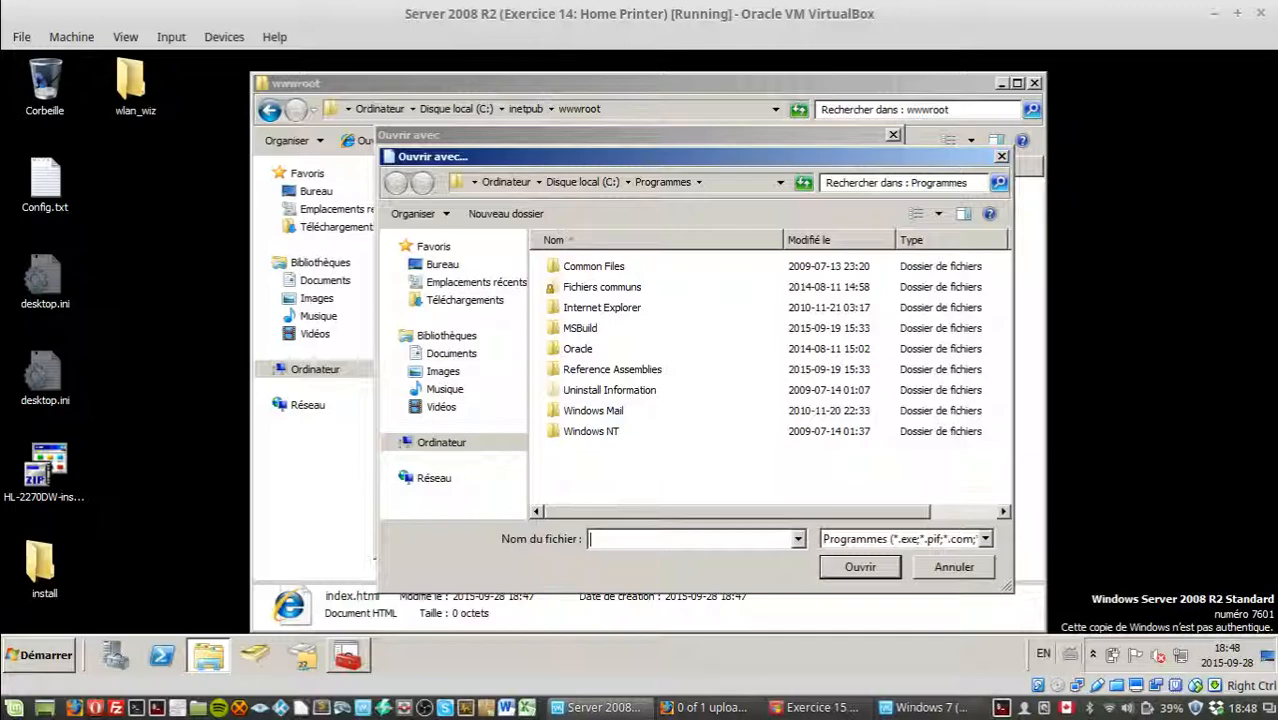
{"action": "left_click", "coordinate": [956, 575]}
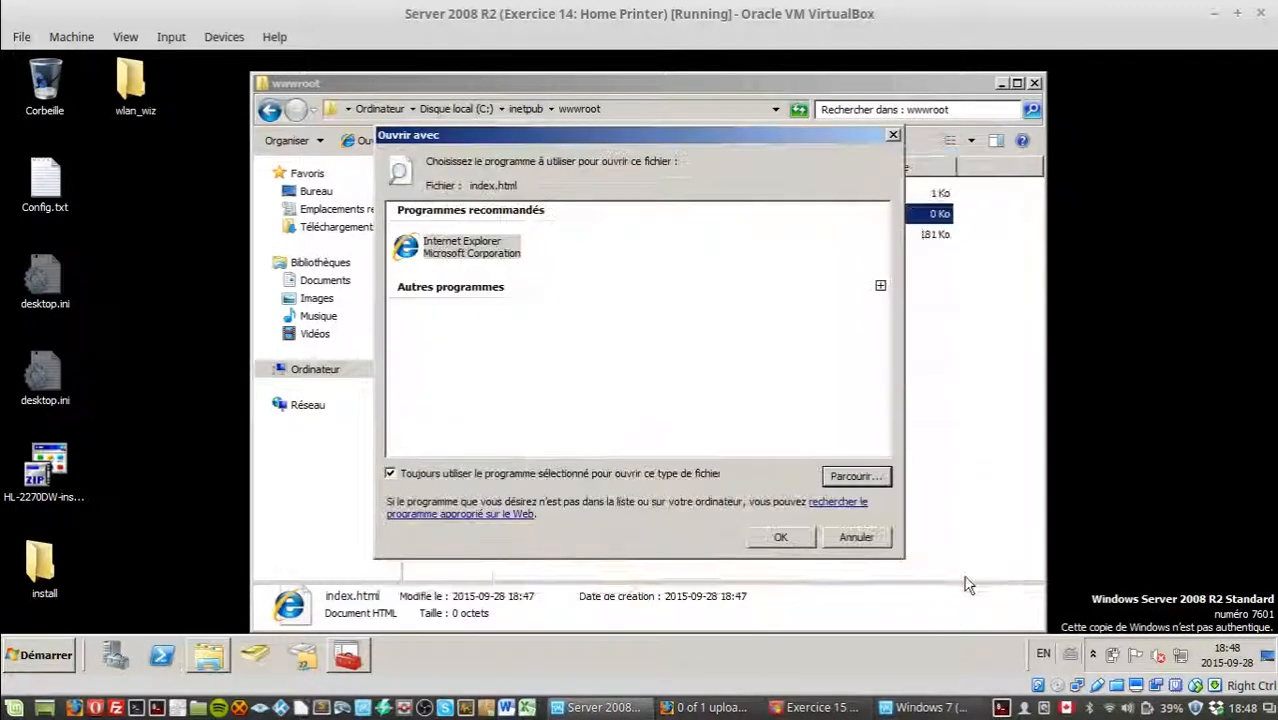
{"action": "left_click", "coordinate": [867, 538]}
{"action": "right_click", "coordinate": [751, 214]}
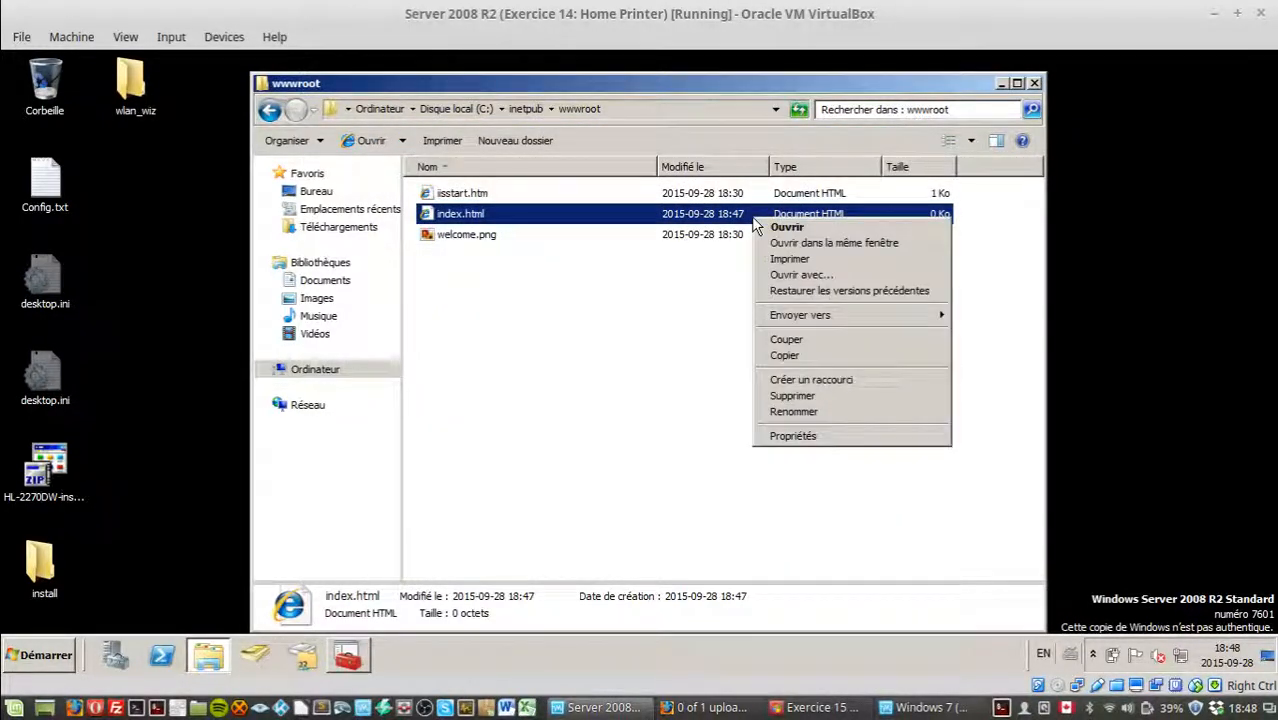
{"action": "left_click", "coordinate": [799, 277]}
{"action": "left_click", "coordinate": [857, 477]}
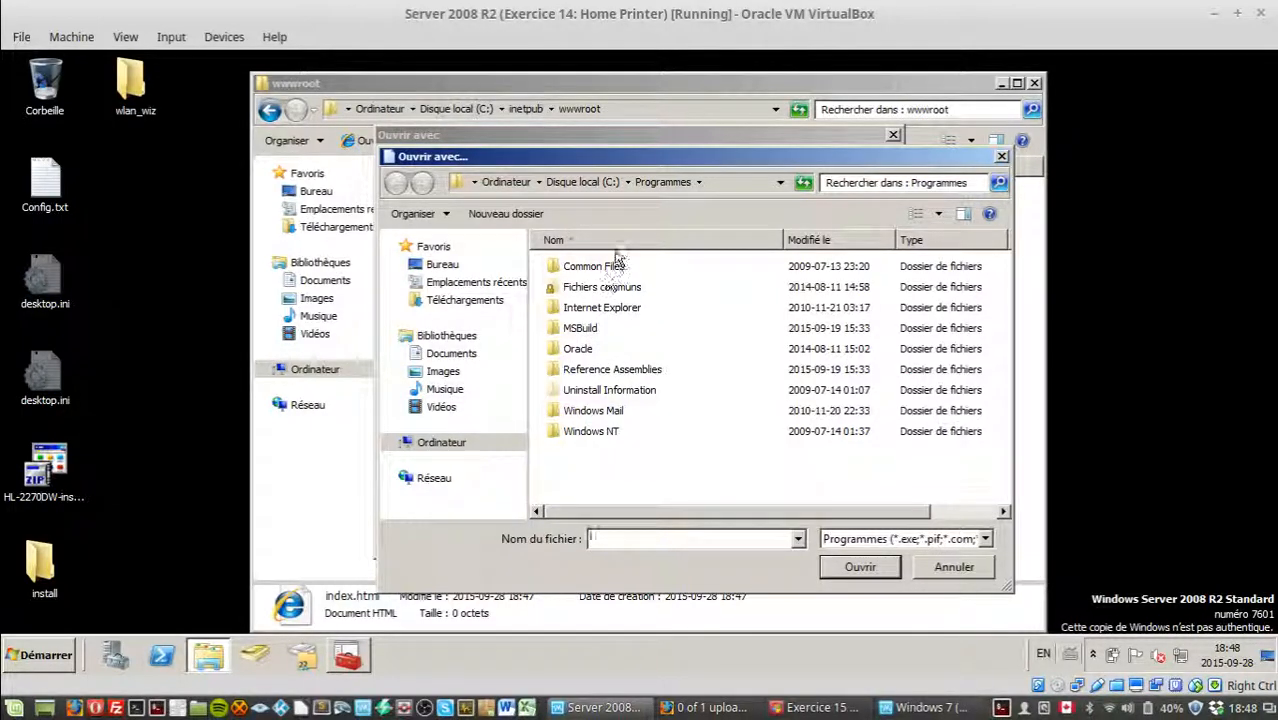
{"action": "left_click", "coordinate": [605, 182]}
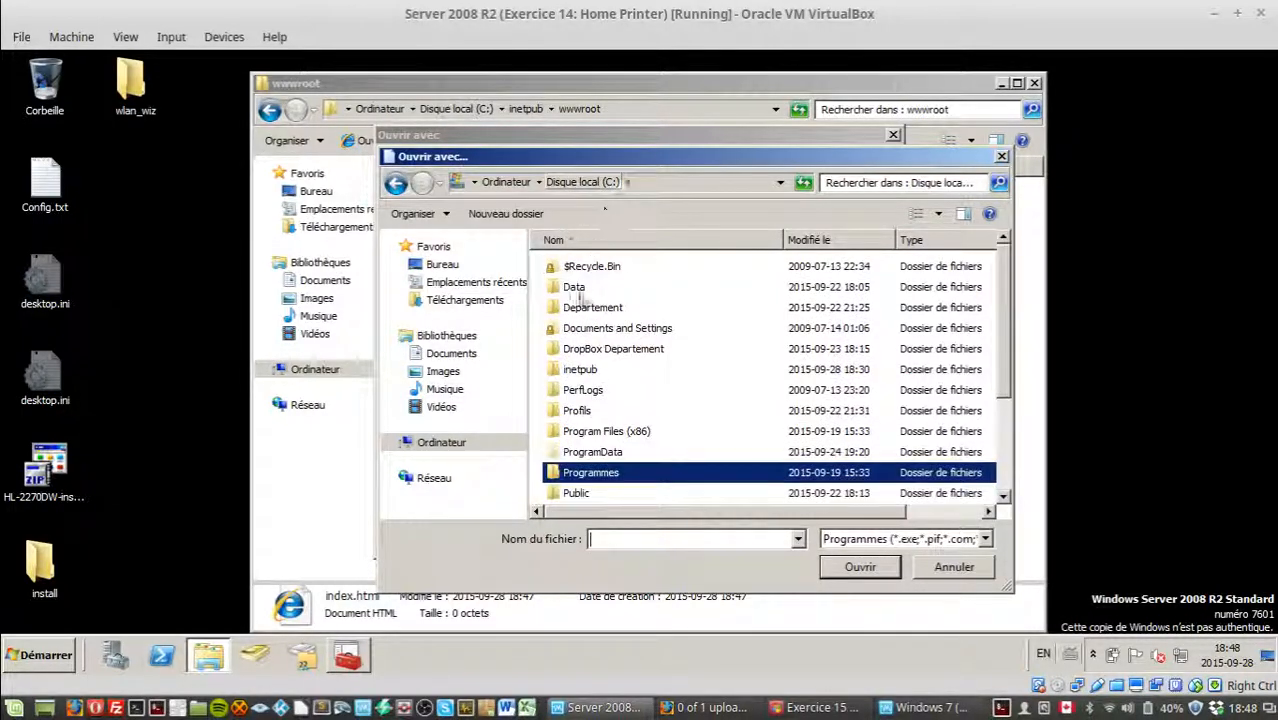
{"action": "double_click", "coordinate": [598, 431]}
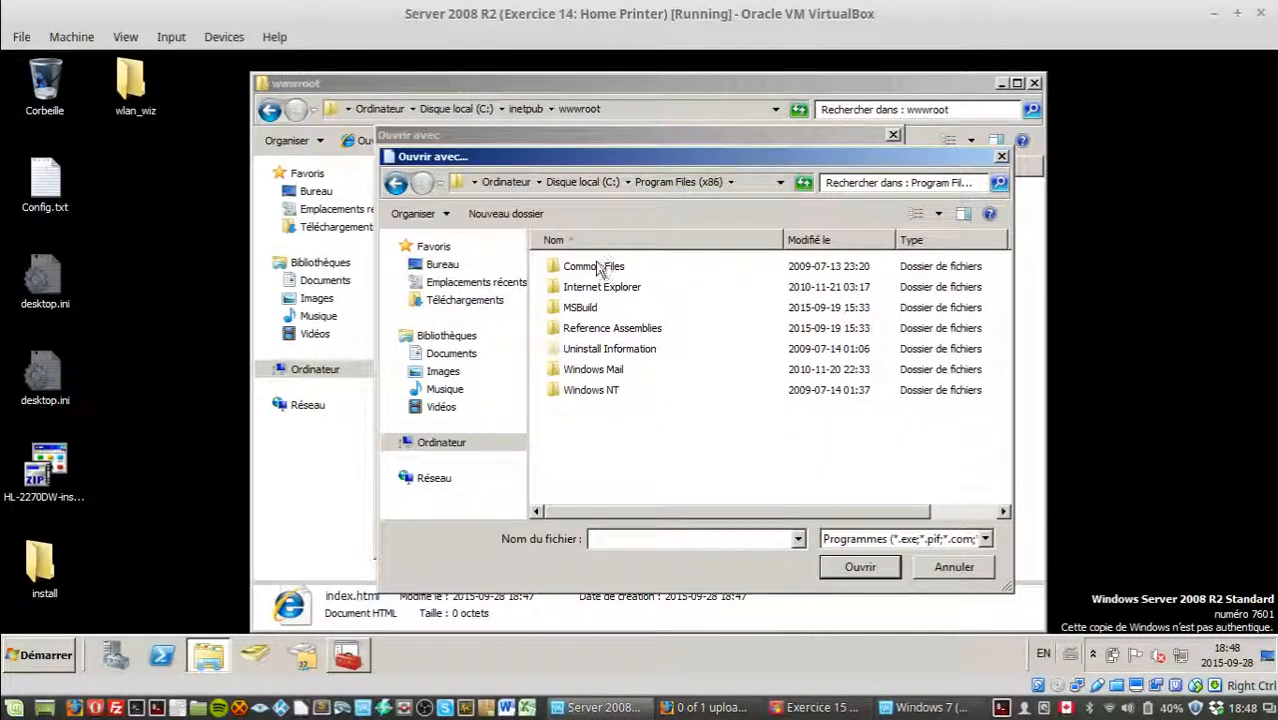
{"action": "left_click", "coordinate": [935, 567]}
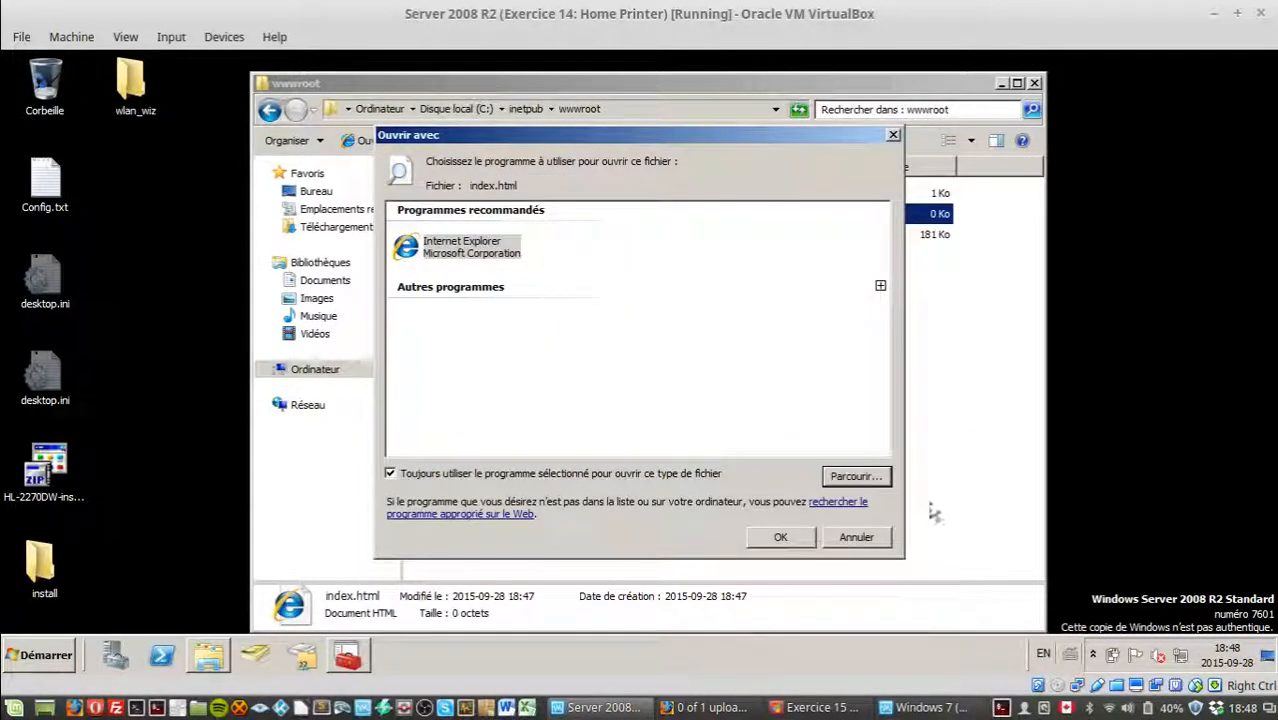
{"action": "left_click", "coordinate": [855, 537]}
Rename index.html as index.txt in wwwroot and accept the extension change.
{"action": "right_click", "coordinate": [502, 214]}
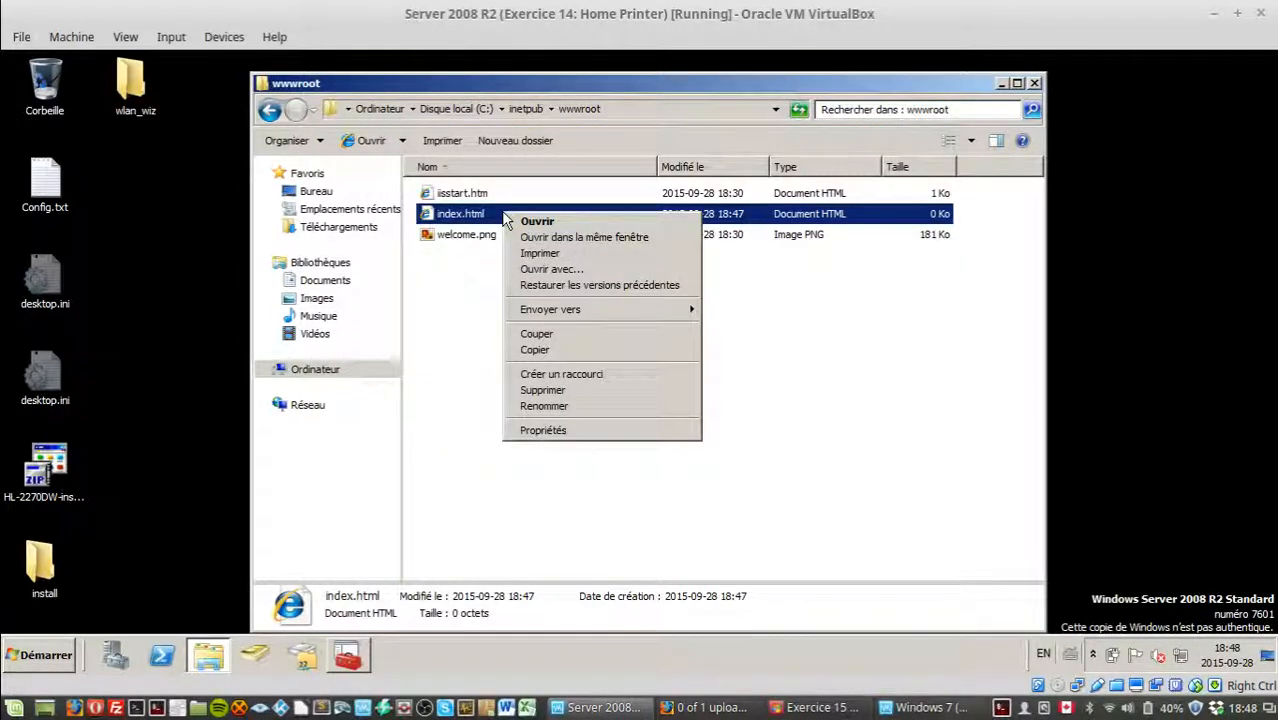
{"action": "left_click", "coordinate": [542, 406]}
{"action": "left_click", "coordinate": [492, 214]}
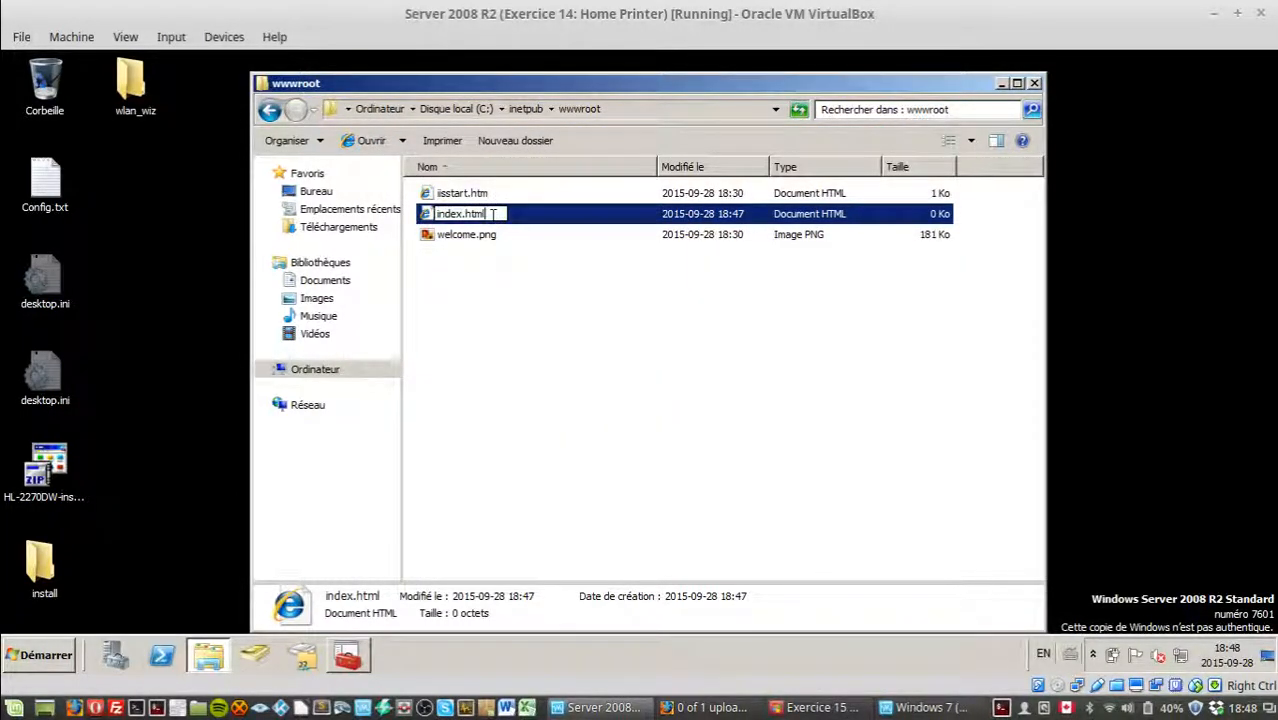
{"action": "key", "text": "BackSpace"}
{"action": "key", "text": "BackSpace"}
{"action": "key", "text": "Return"}
{"action": "key", "text": "Return"}
Open index.txt in Notepad, enter the text "Hello World", save the file and close it.
{"action": "double_click", "coordinate": [480, 214]}
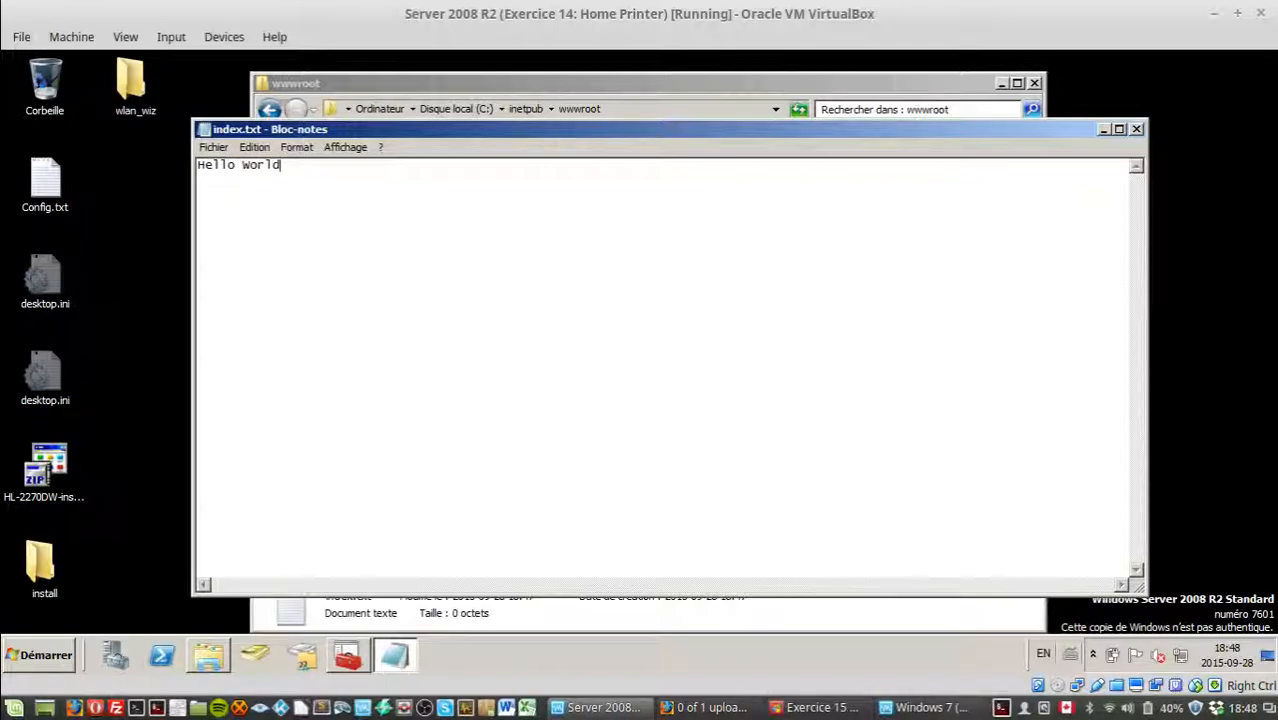
{"action": "key", "text": "ctrl+a"}
{"action": "left_click", "coordinate": [471, 232]}
{"action": "key", "text": "ctrl+a"}
{"action": "left_click_drag", "start_coordinate": [220, 165], "coordinate": [267, 165]}
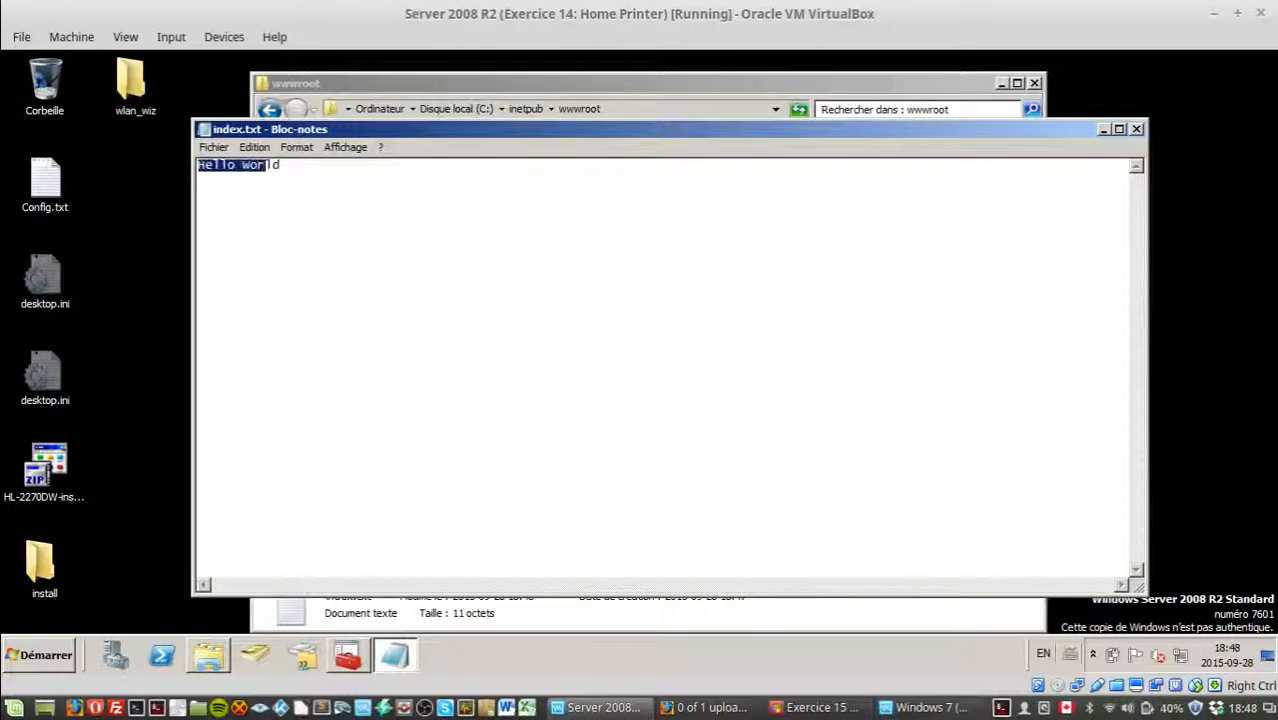
{"action": "left_click", "coordinate": [458, 204]}
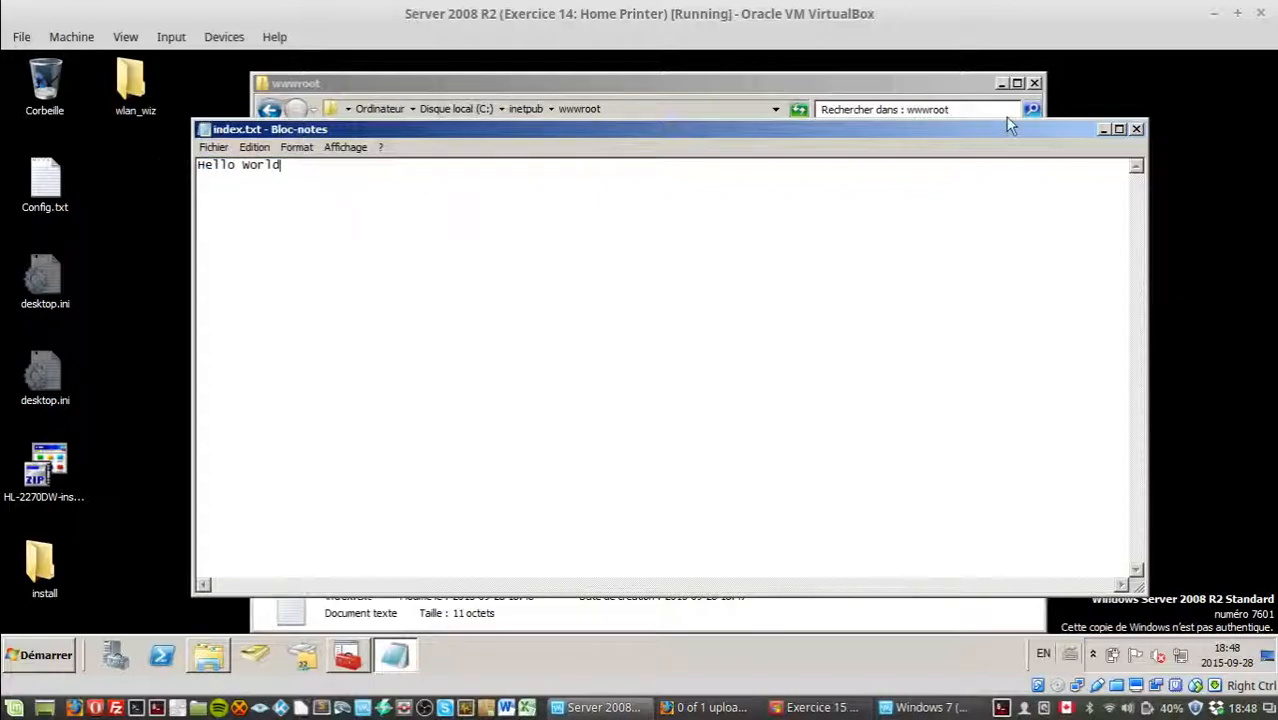
{"action": "left_click", "coordinate": [1137, 130]}
Rename index.txt back to index.html in wwwroot and accept the extension change.
{"action": "right_click", "coordinate": [768, 220]}
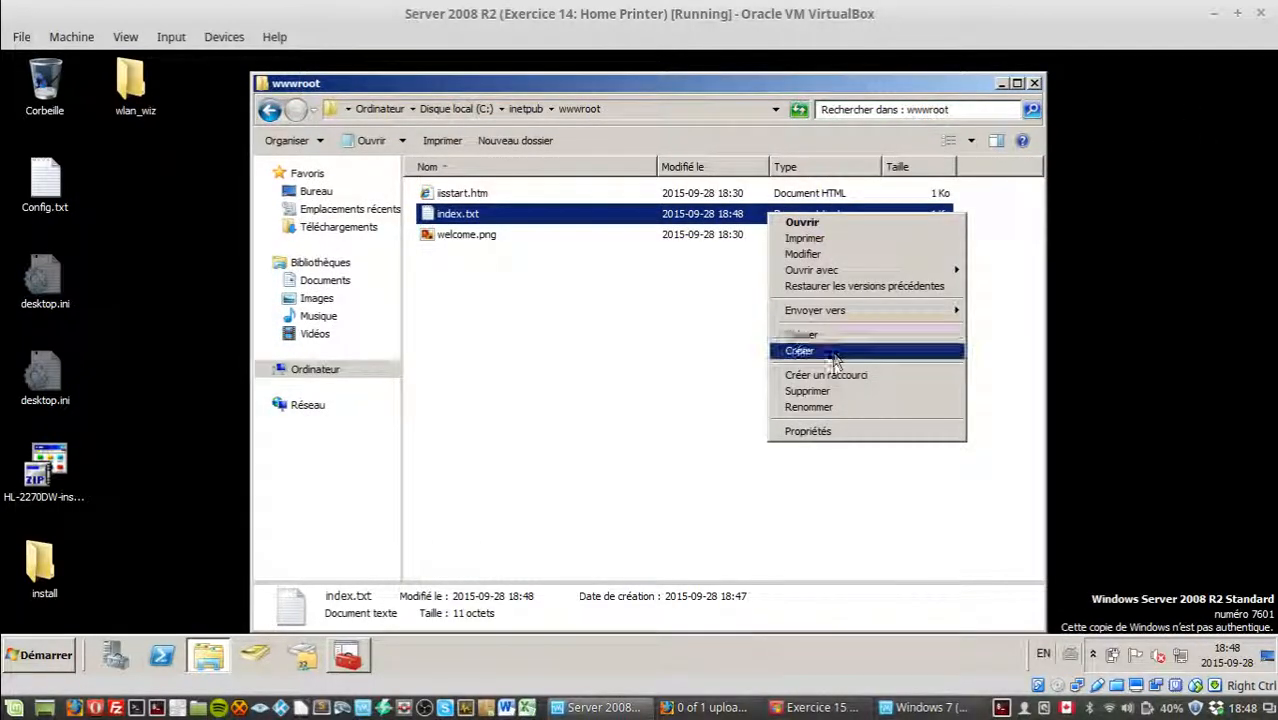
{"action": "left_click", "coordinate": [815, 407]}
{"action": "double_click", "coordinate": [472, 213]}
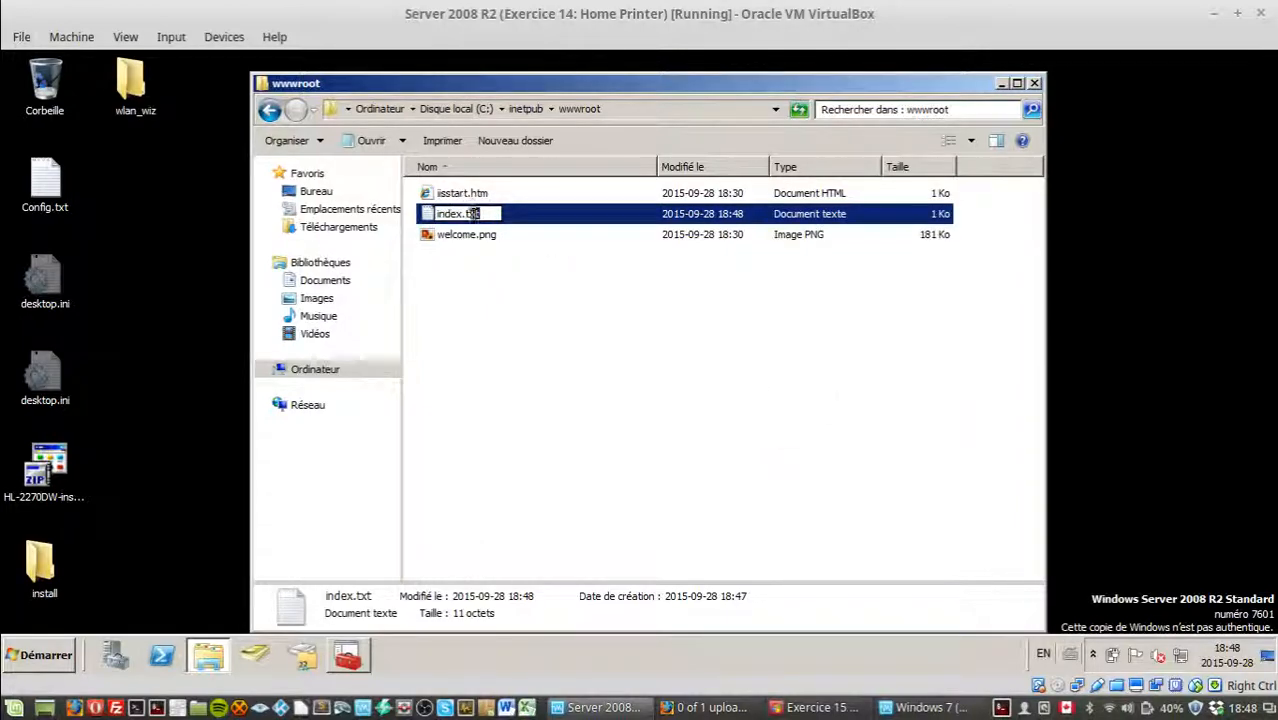
{"action": "type", "text": "html"}
{"action": "key", "text": "Return"}
{"action": "key", "text": "Return"}
{"action": "left_click", "coordinate": [460, 316]}
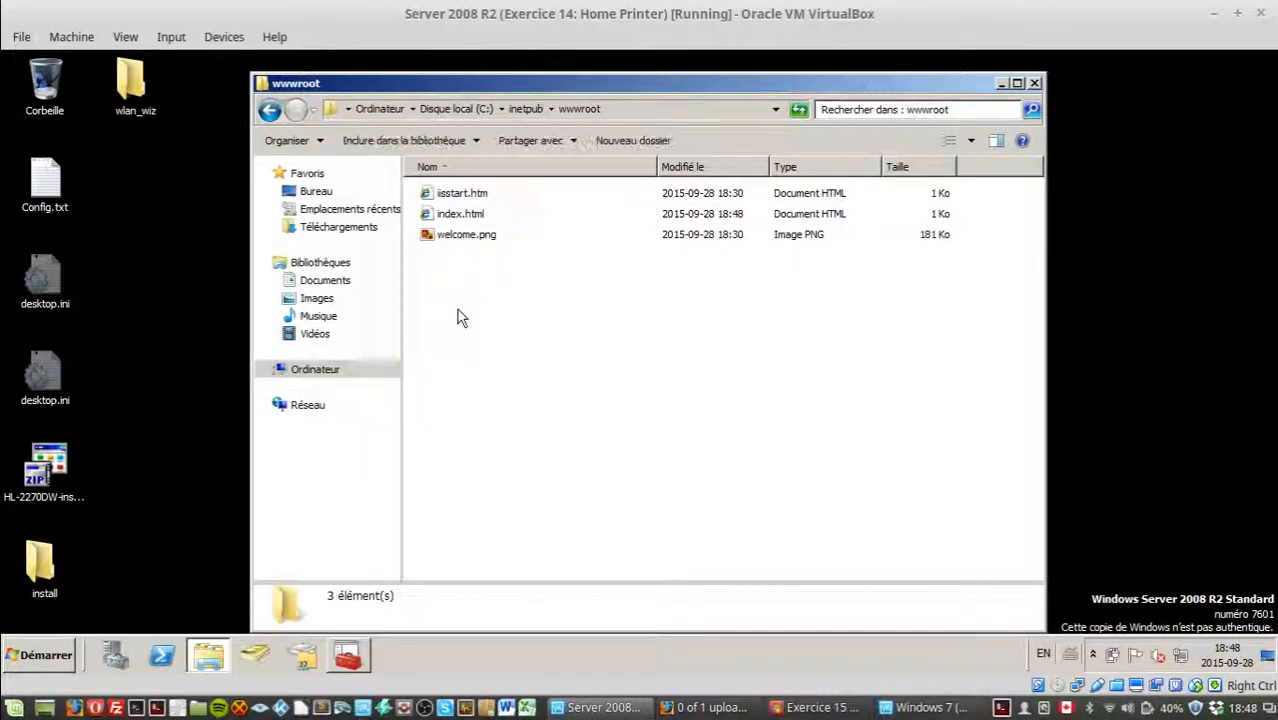
{"action": "right_click", "coordinate": [457, 309]}
{"action": "left_click", "coordinate": [442, 336]}
{"action": "left_click", "coordinate": [508, 231]}
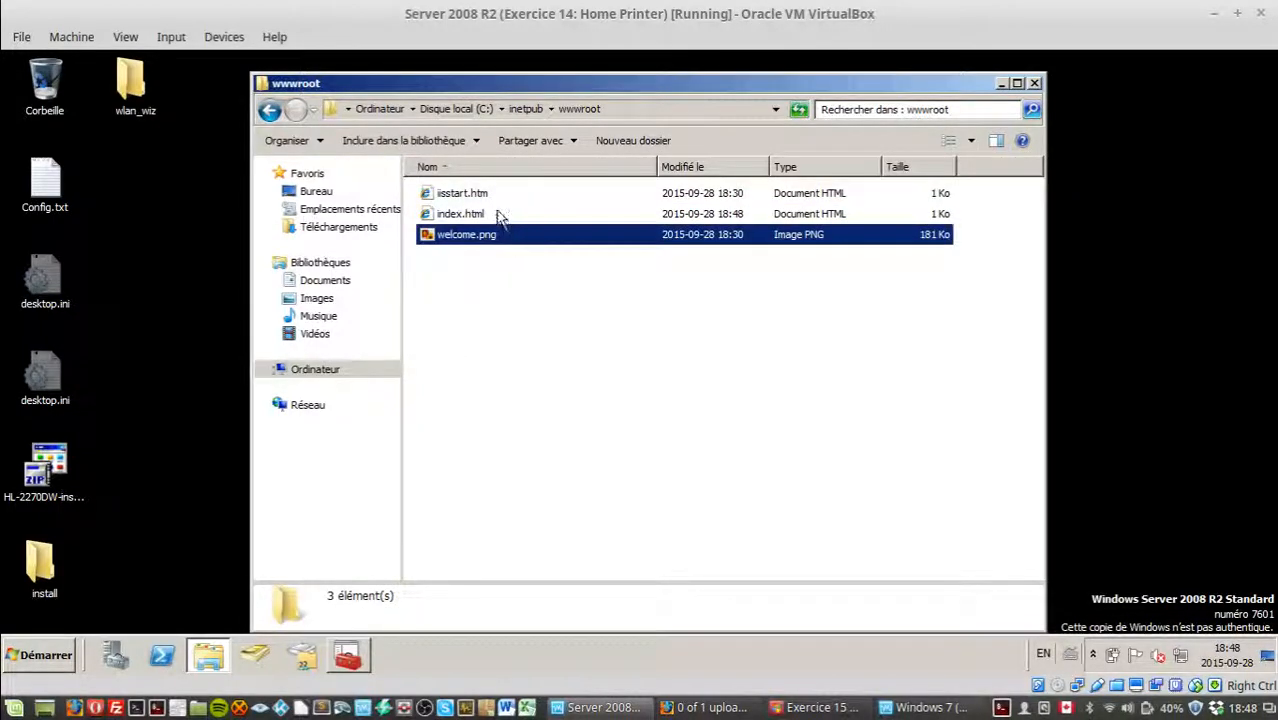
Move iisstart.htm and welcome.png out of the wwwroot folder onto the server desktop, leaving index.html in place.
{"action": "left_click", "coordinate": [495, 193], "text": "ctrl"}
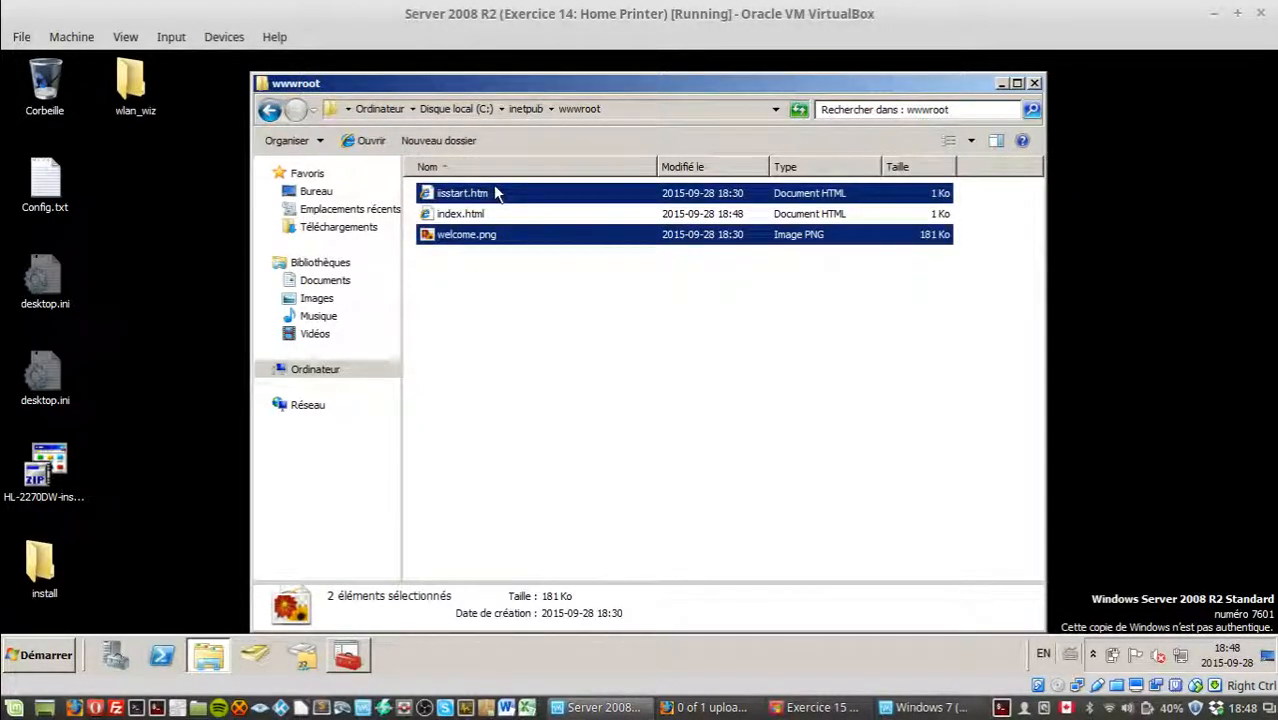
{"action": "left_click", "coordinate": [113, 229]}
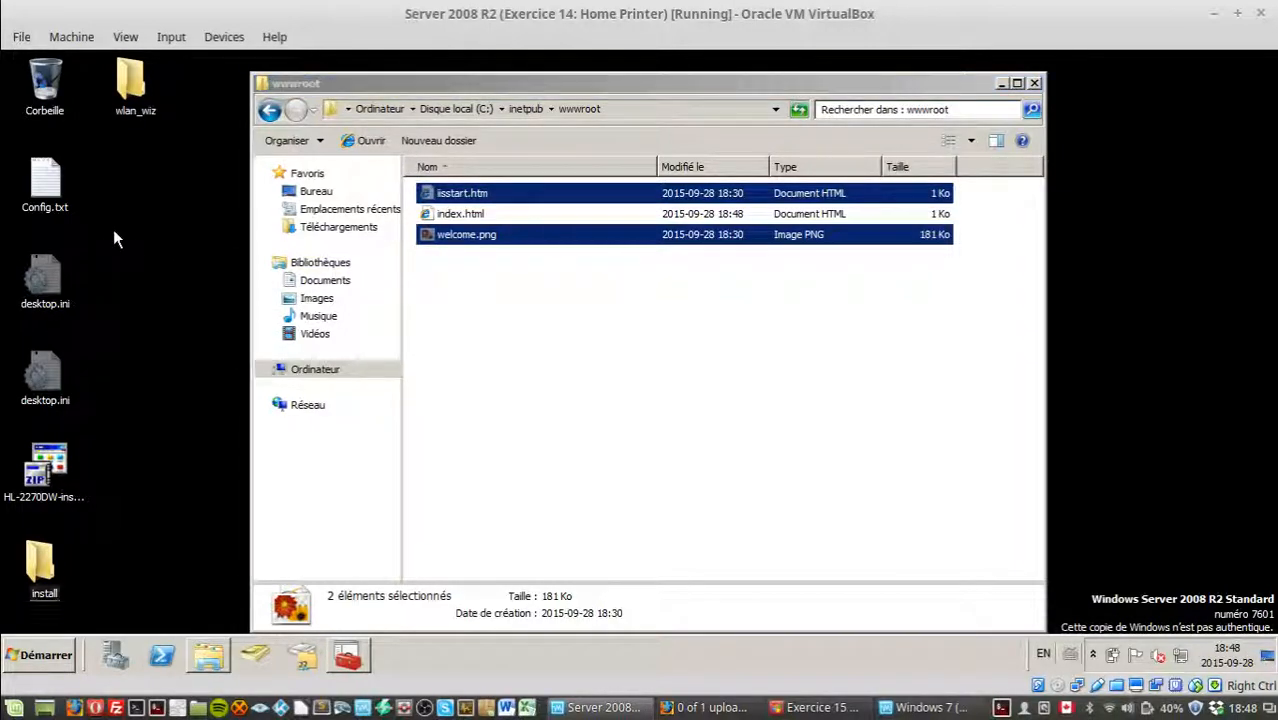
{"action": "key", "text": "ctrl+v"}
{"action": "left_click", "coordinate": [571, 310]}
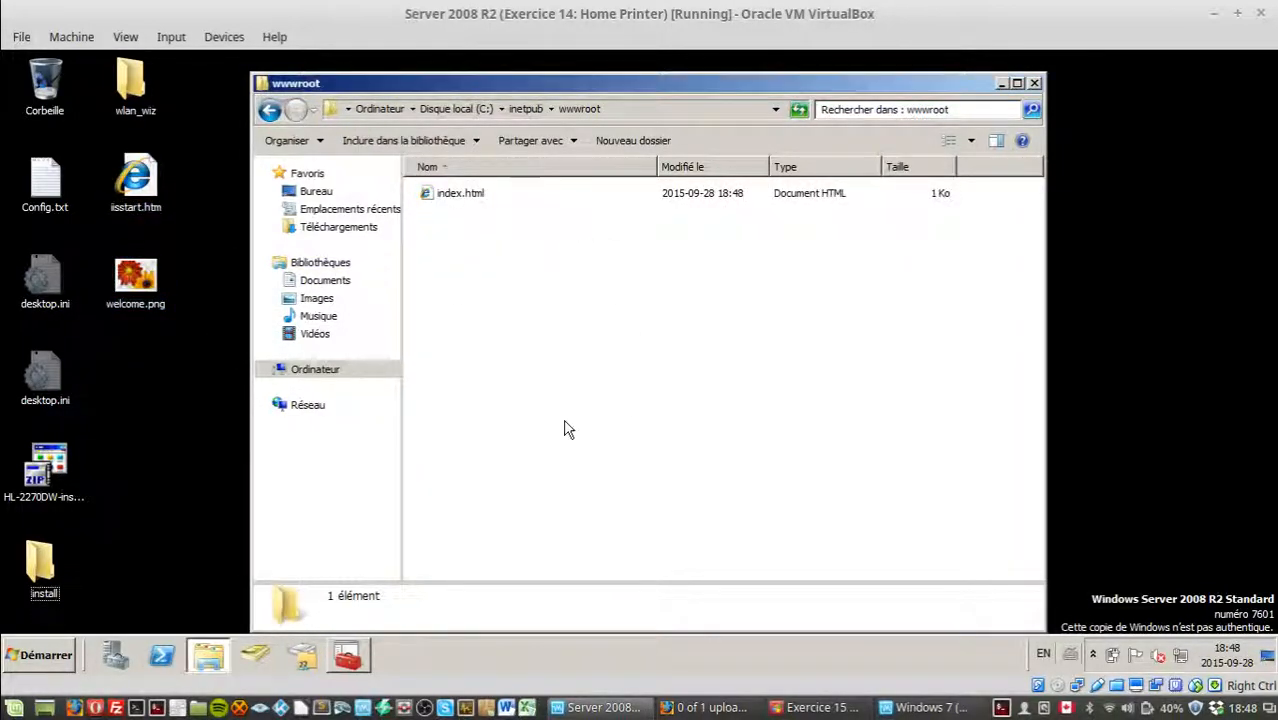
{"action": "left_click", "coordinate": [915, 707]}
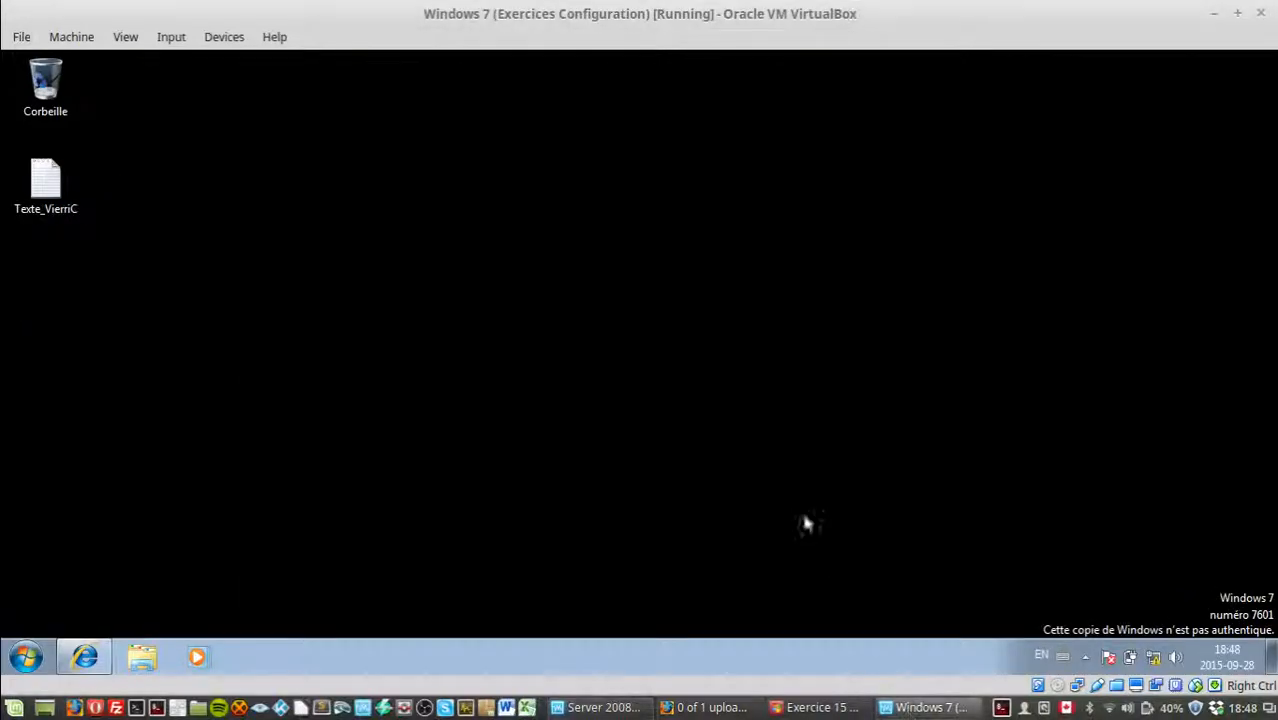
{"action": "left_click", "coordinate": [84, 657]}
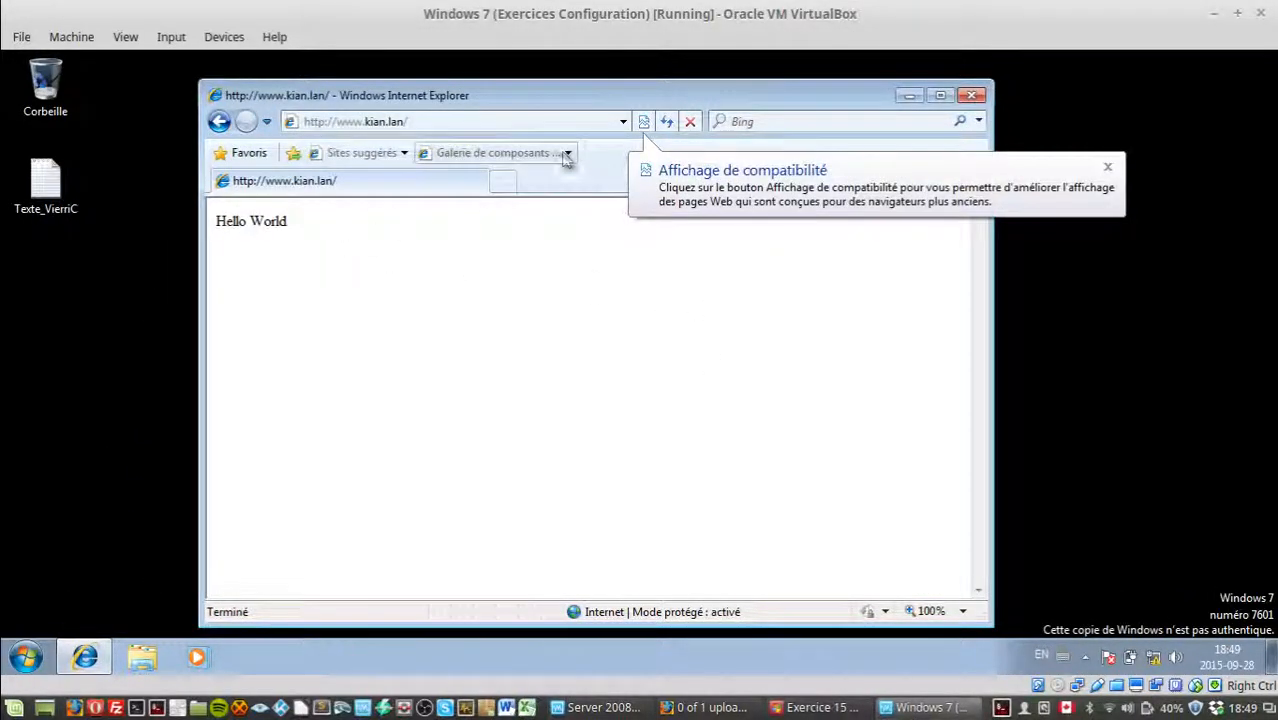
{"action": "left_click_drag", "start_coordinate": [291, 229], "coordinate": [212, 222]}
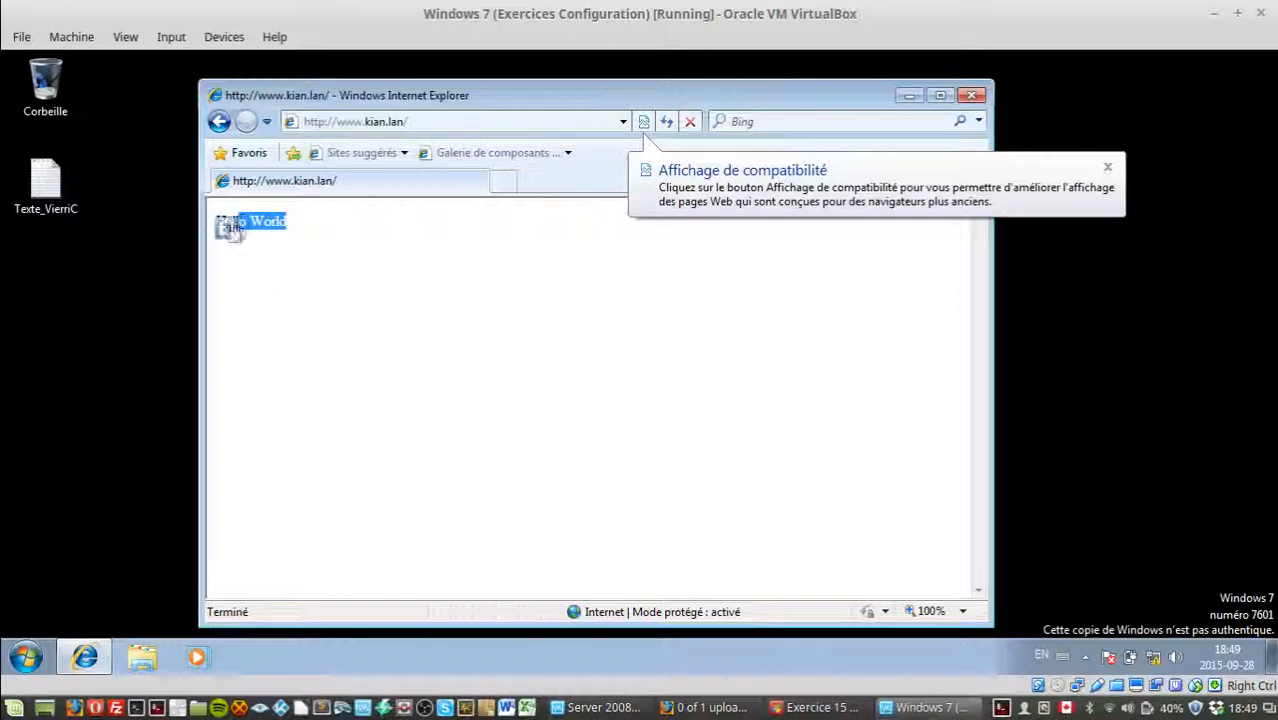
{"action": "left_click", "coordinate": [225, 226]}
{"action": "left_click", "coordinate": [338, 231]}
{"action": "left_click_drag", "start_coordinate": [295, 223], "coordinate": [214, 222]}
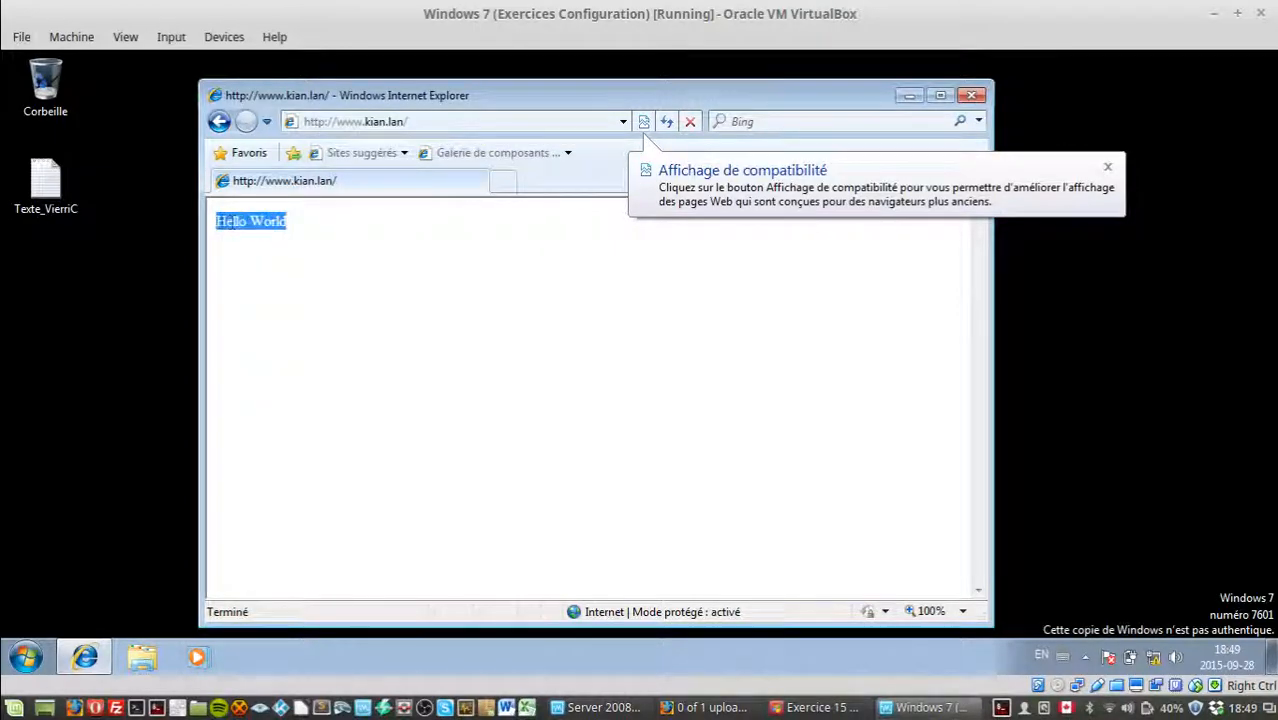
{"action": "left_click", "coordinate": [752, 516]}
Switch back to the Server 2008 R2 machine and try to open index.html with notepad.exe as a one-time program choice.
{"action": "left_click", "coordinate": [600, 707]}
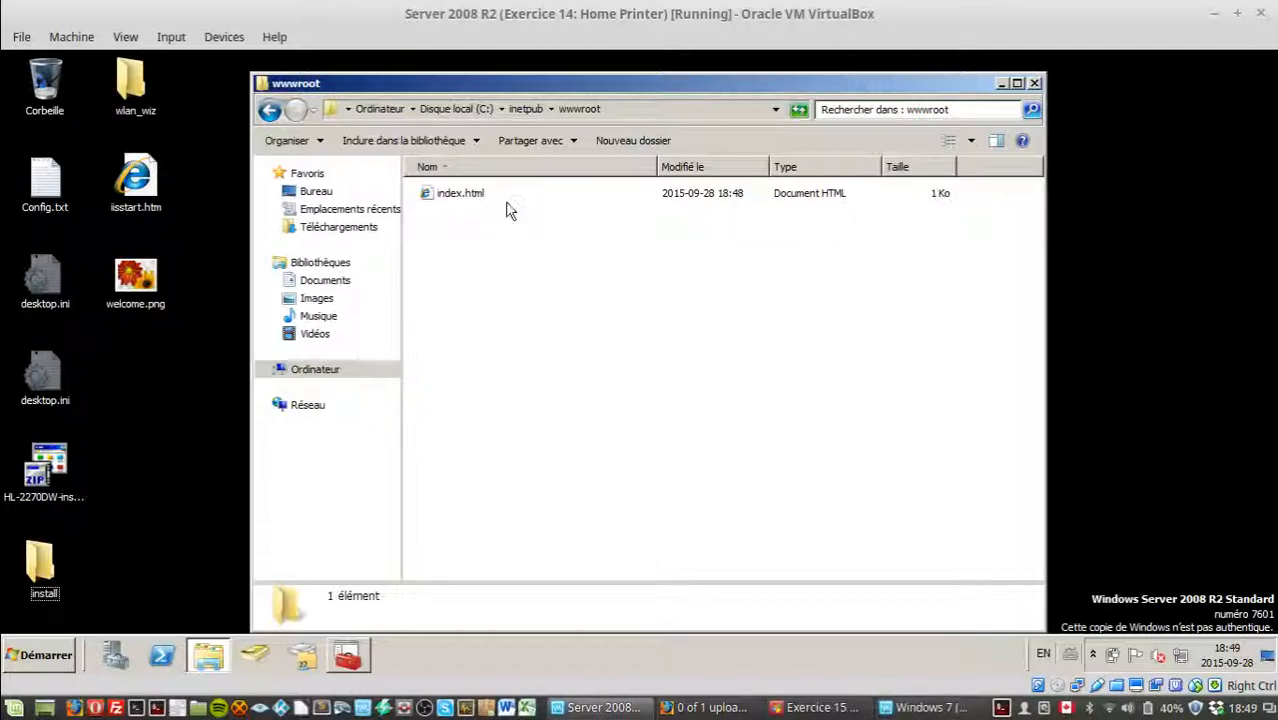
{"action": "left_click", "coordinate": [499, 200]}
{"action": "right_click", "coordinate": [498, 203]}
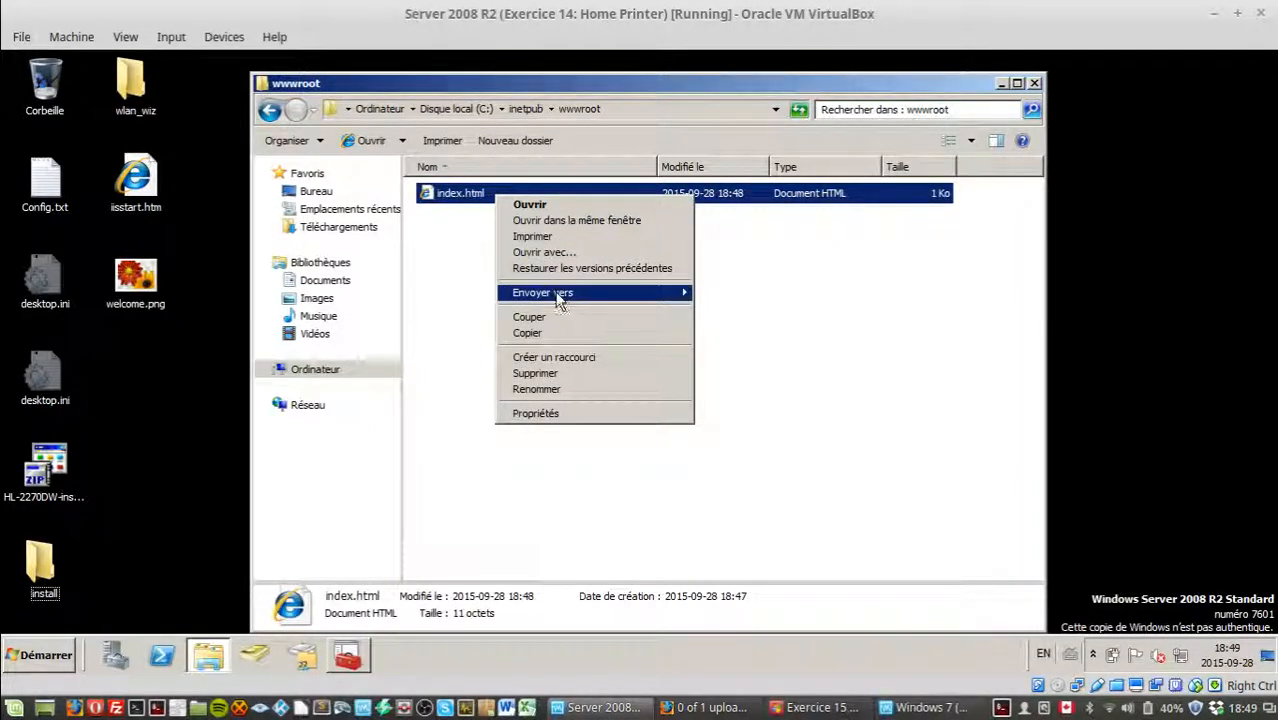
{"action": "left_click", "coordinate": [580, 253]}
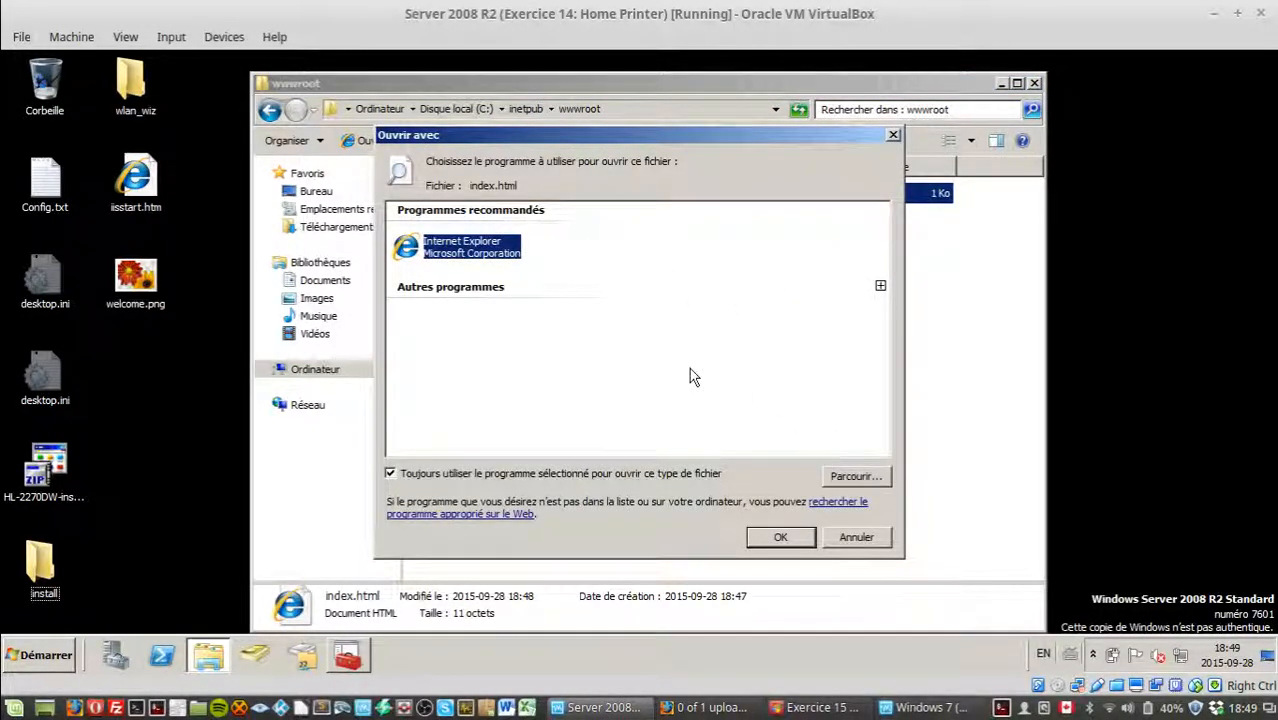
{"action": "left_click", "coordinate": [606, 473]}
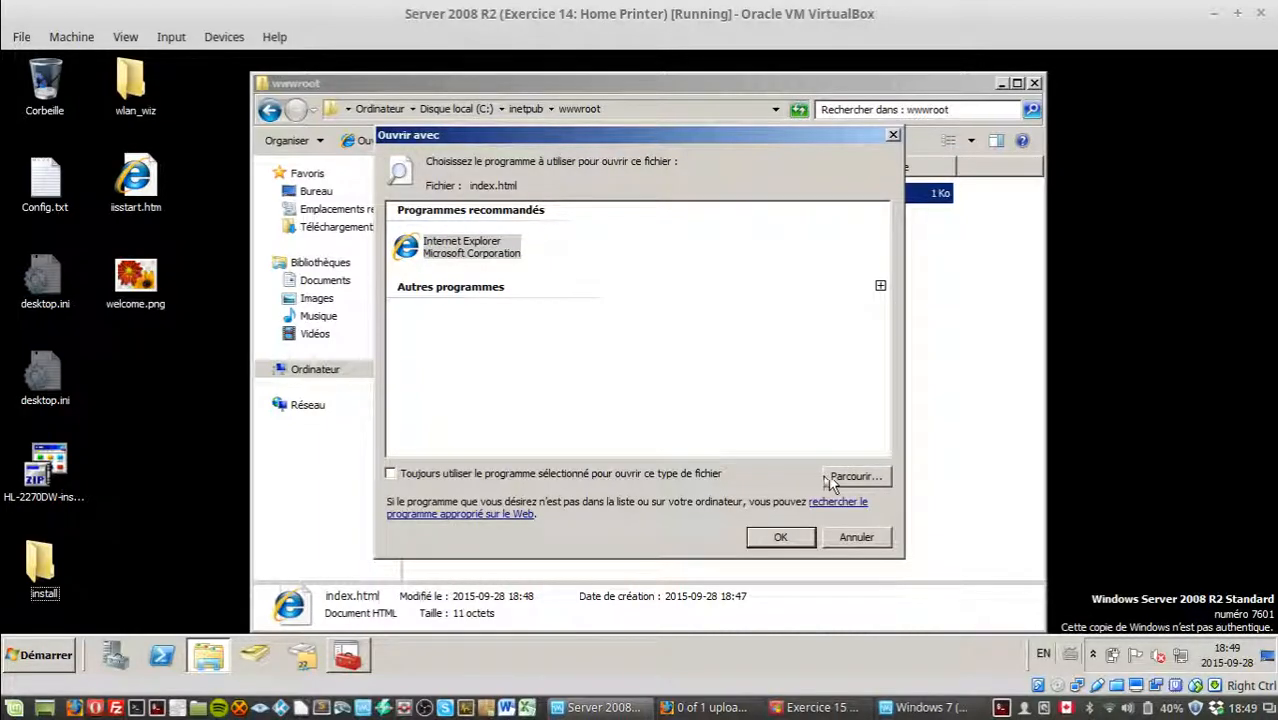
{"action": "left_click", "coordinate": [829, 478]}
{"action": "type", "text": "notepad.exe"}
{"action": "key", "text": "Return"}
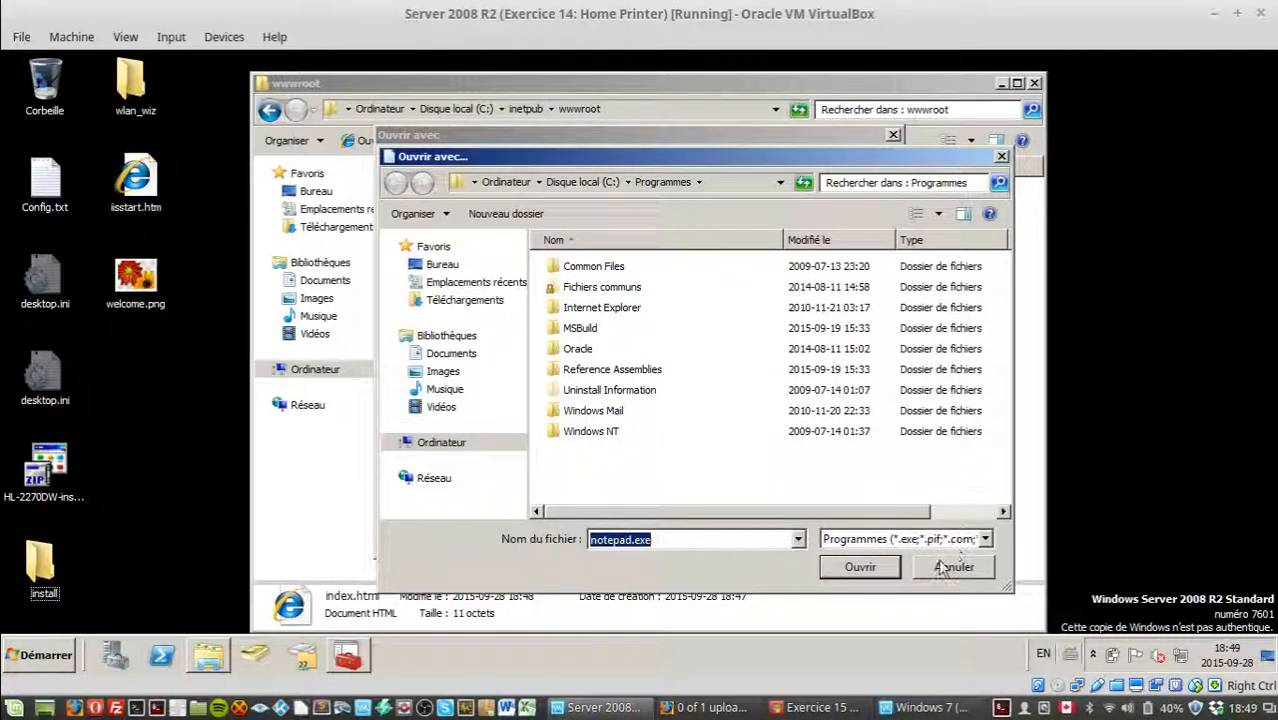
{"action": "left_click", "coordinate": [936, 565]}
{"action": "left_click", "coordinate": [866, 540]}
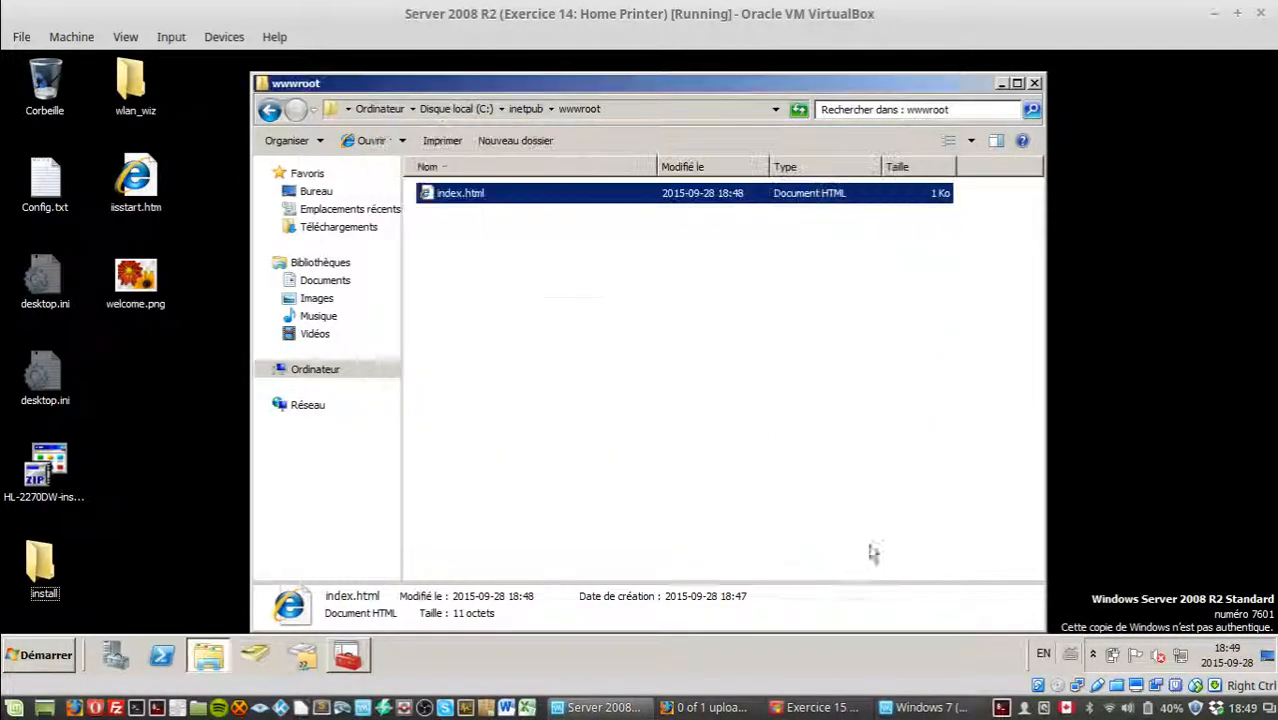
{"action": "right_click", "coordinate": [814, 518]}
{"action": "left_click", "coordinate": [669, 495]}
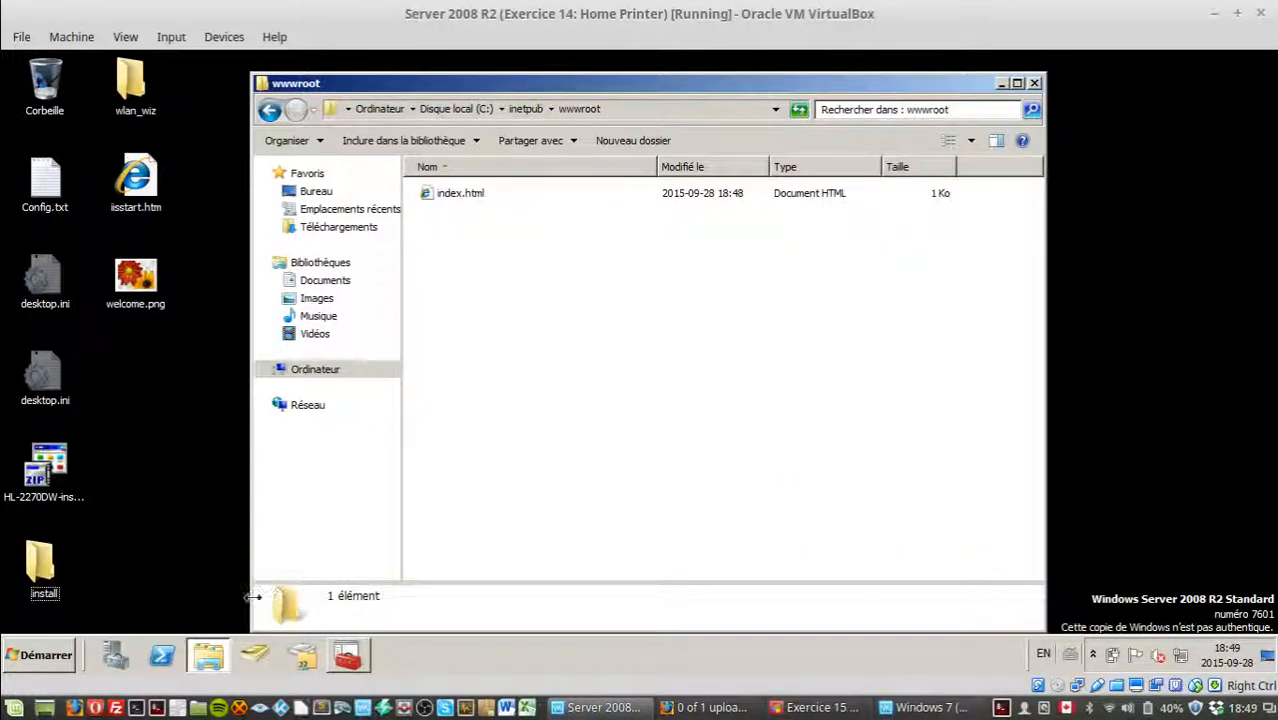
{"action": "left_click", "coordinate": [47, 656]}
{"action": "type", "text": "notepad"}
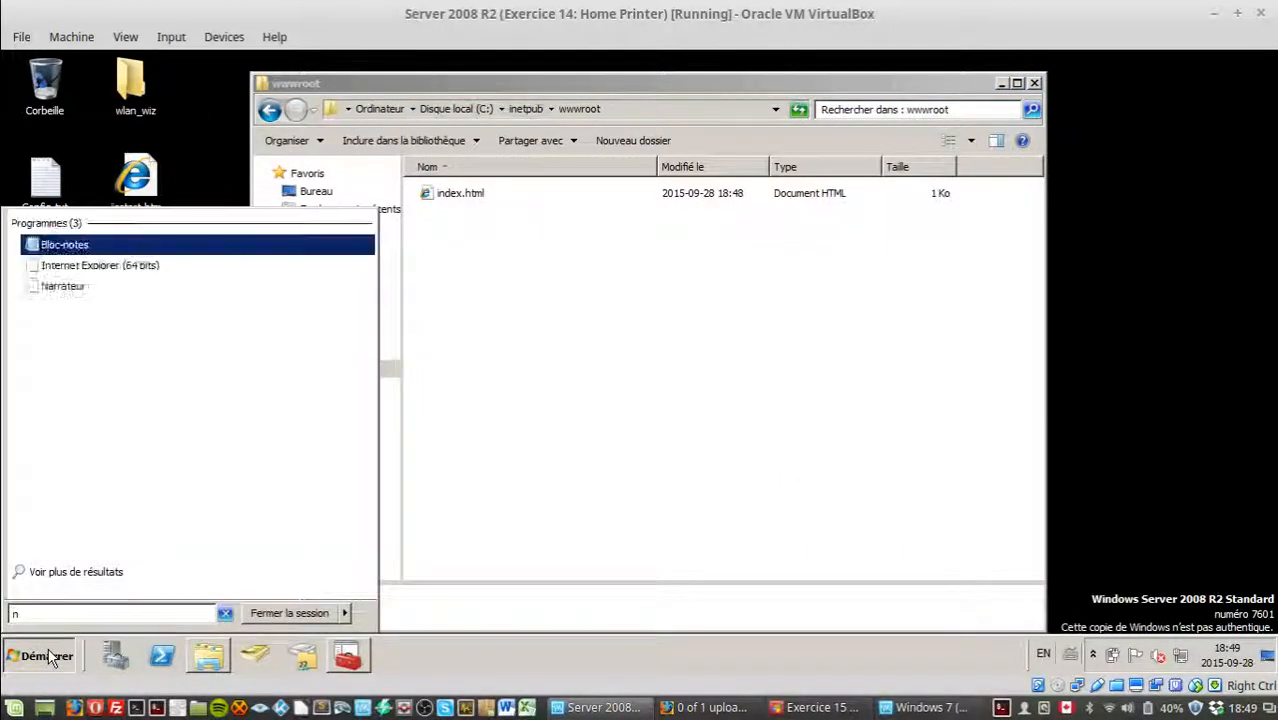
{"action": "left_click", "coordinate": [78, 247]}
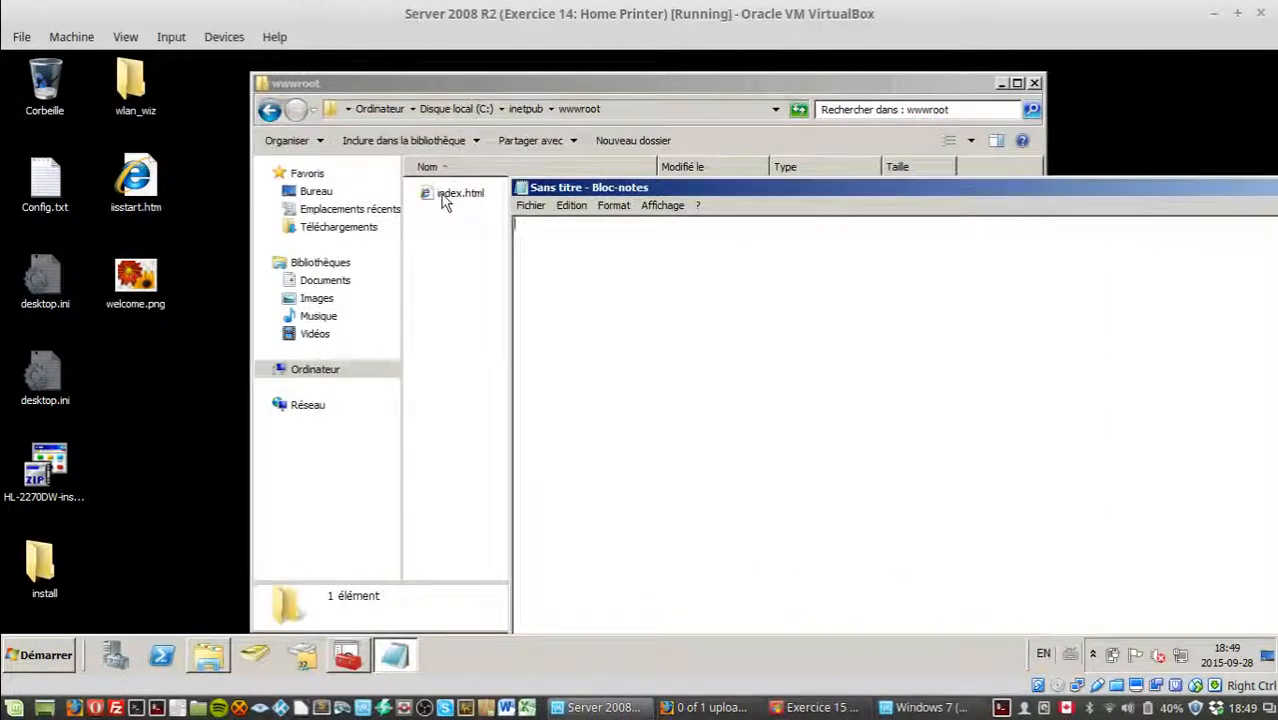
{"action": "left_click", "coordinate": [444, 197]}
{"action": "left_click_drag", "start_coordinate": [940, 240], "coordinate": [1145, 195]}
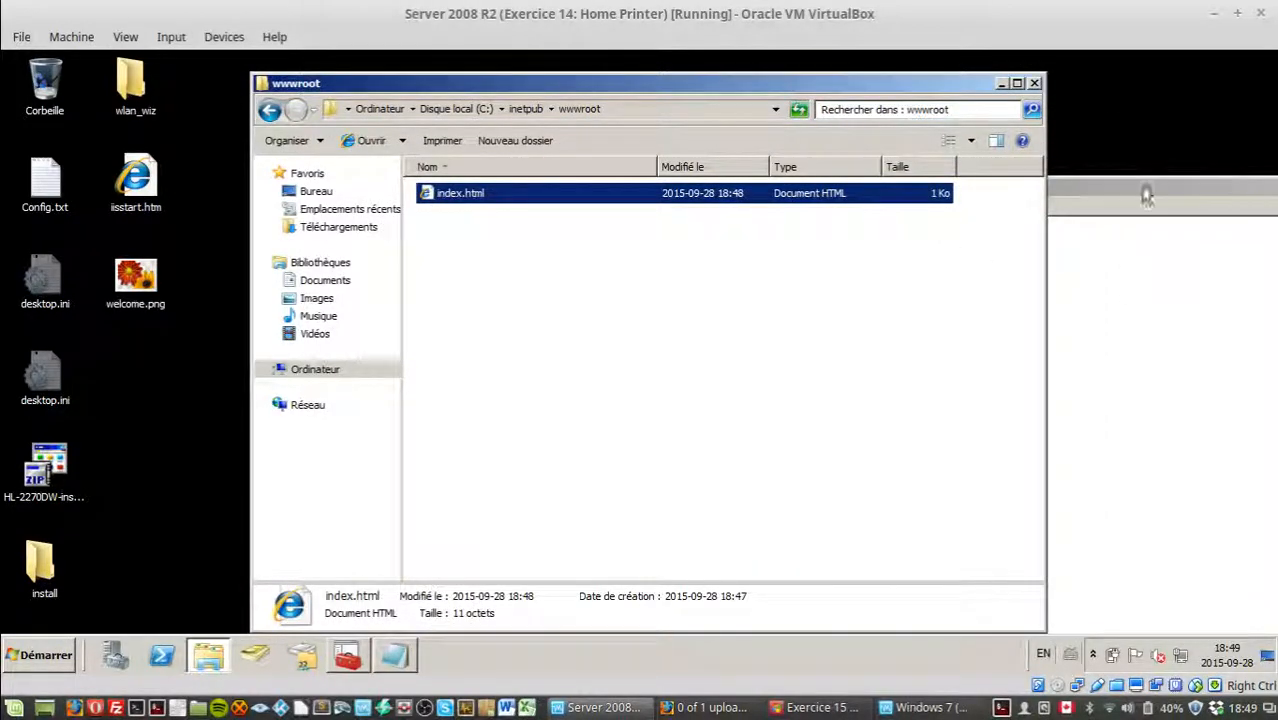
{"action": "left_click", "coordinate": [667, 217]}
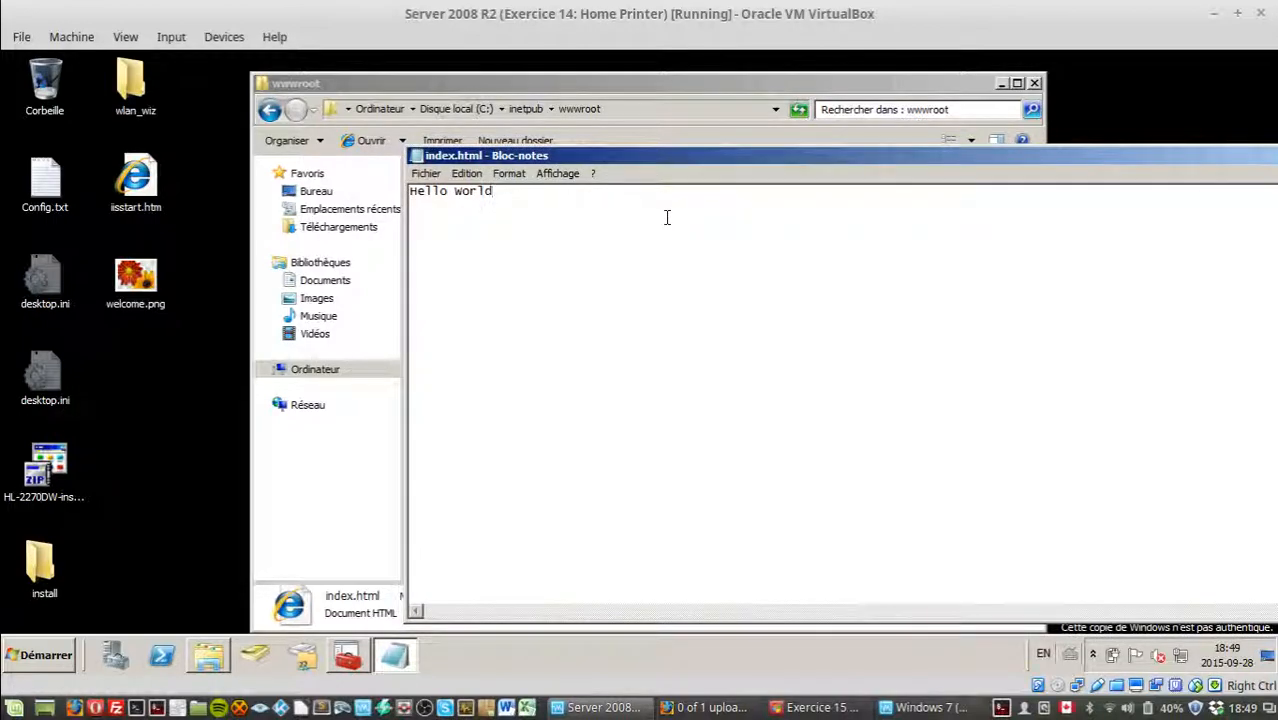
{"action": "type", "text": "Vous etes sur WWW.KIAN.LAN :D"}
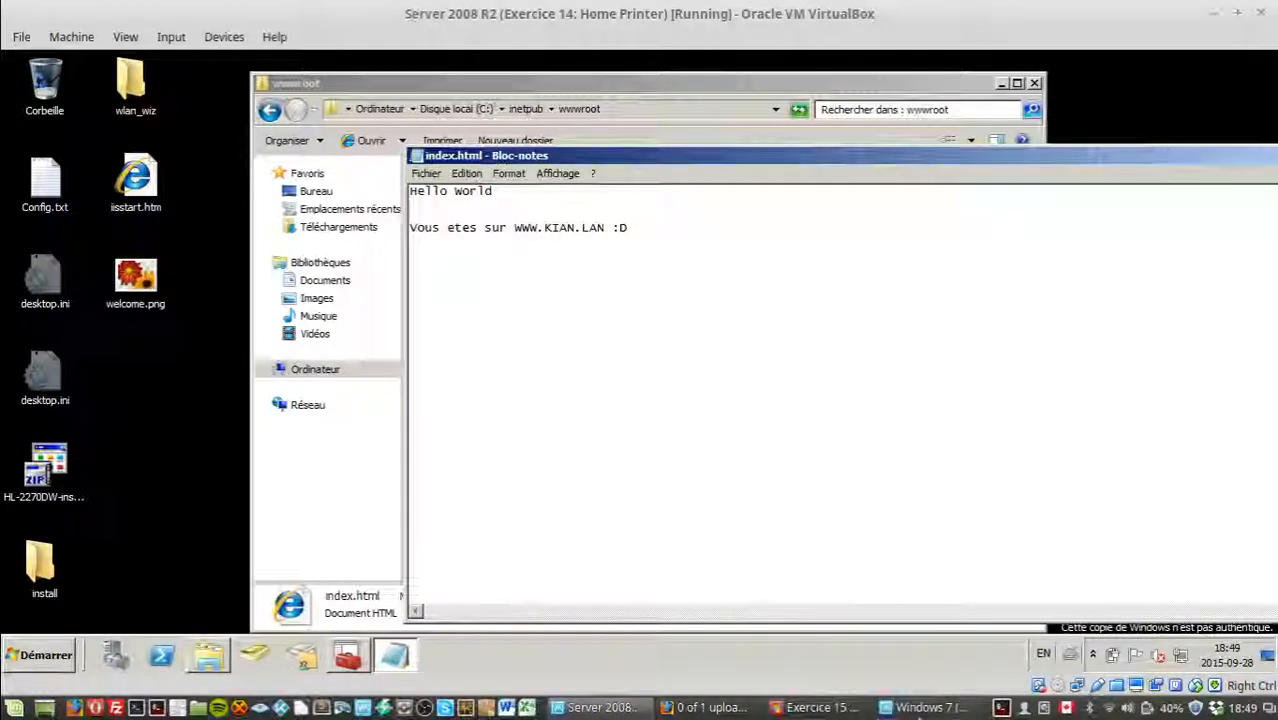
{"action": "left_click", "coordinate": [922, 707]}
{"action": "key", "text": "F5"}
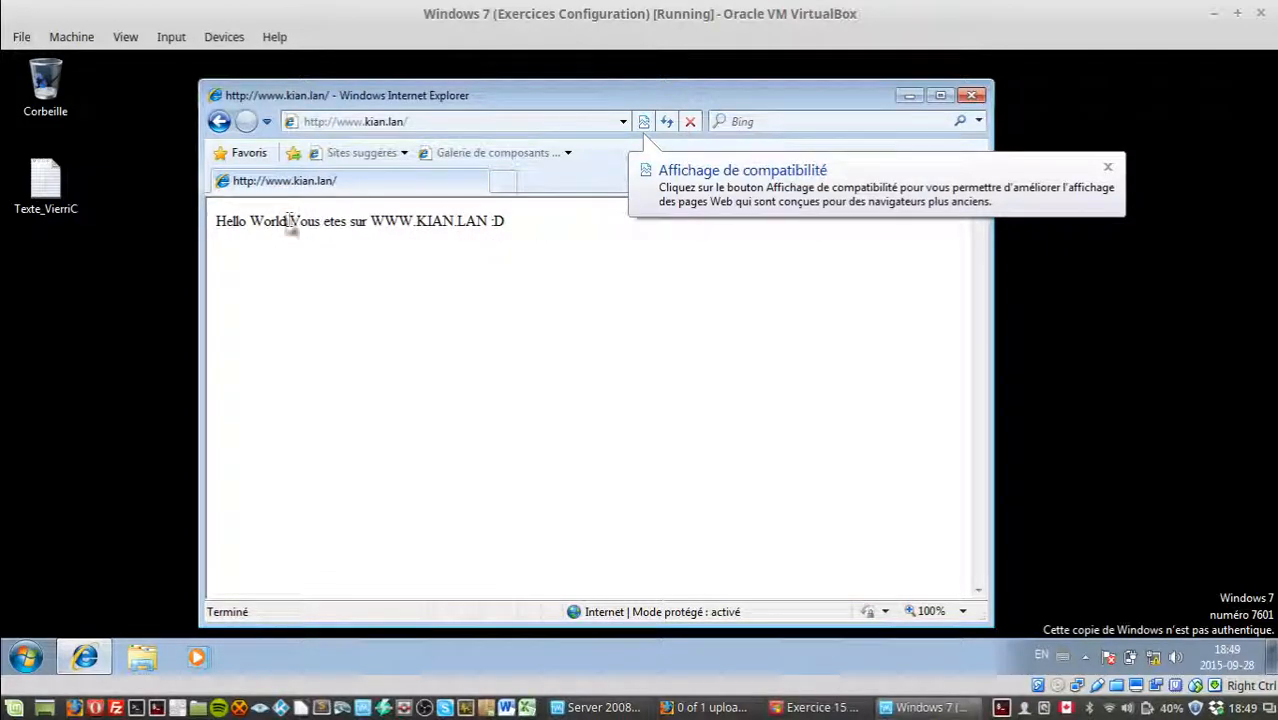
{"action": "left_click_drag", "start_coordinate": [218, 232], "coordinate": [534, 228]}
{"action": "left_click", "coordinate": [548, 244]}
{"action": "left_click", "coordinate": [1108, 168]}
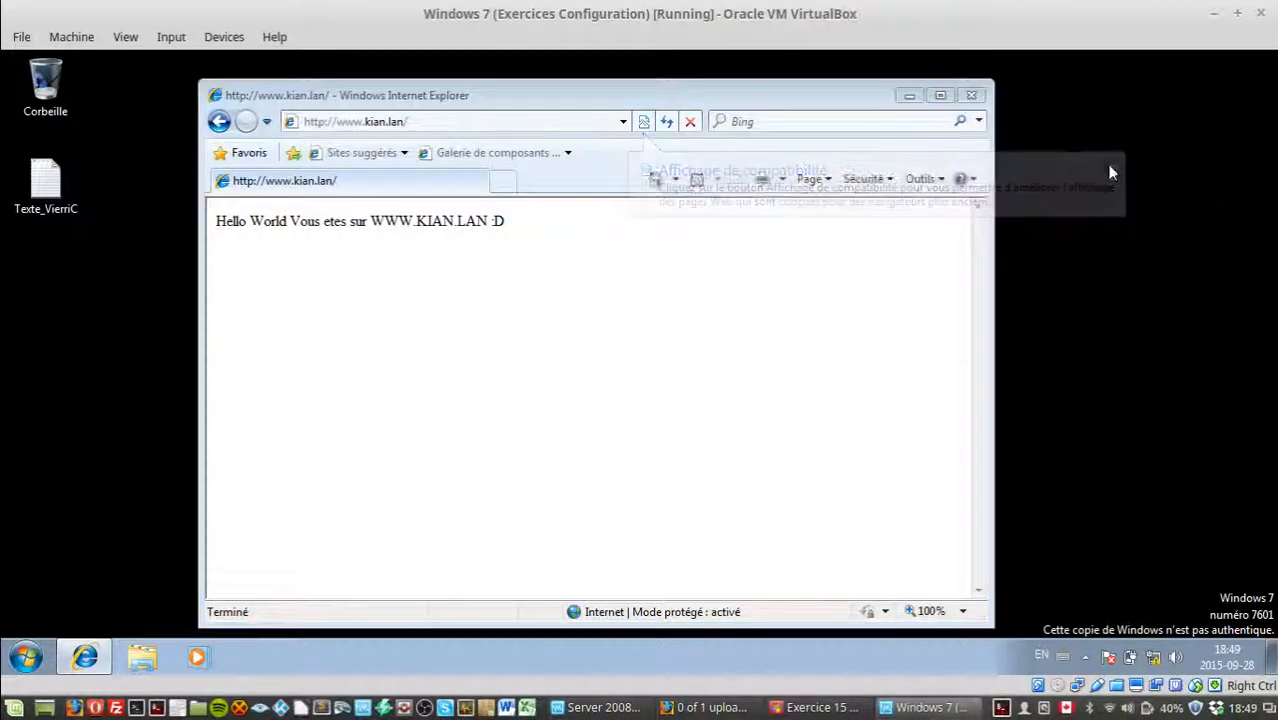
{"action": "left_click_drag", "start_coordinate": [791, 100], "coordinate": [805, 88]}
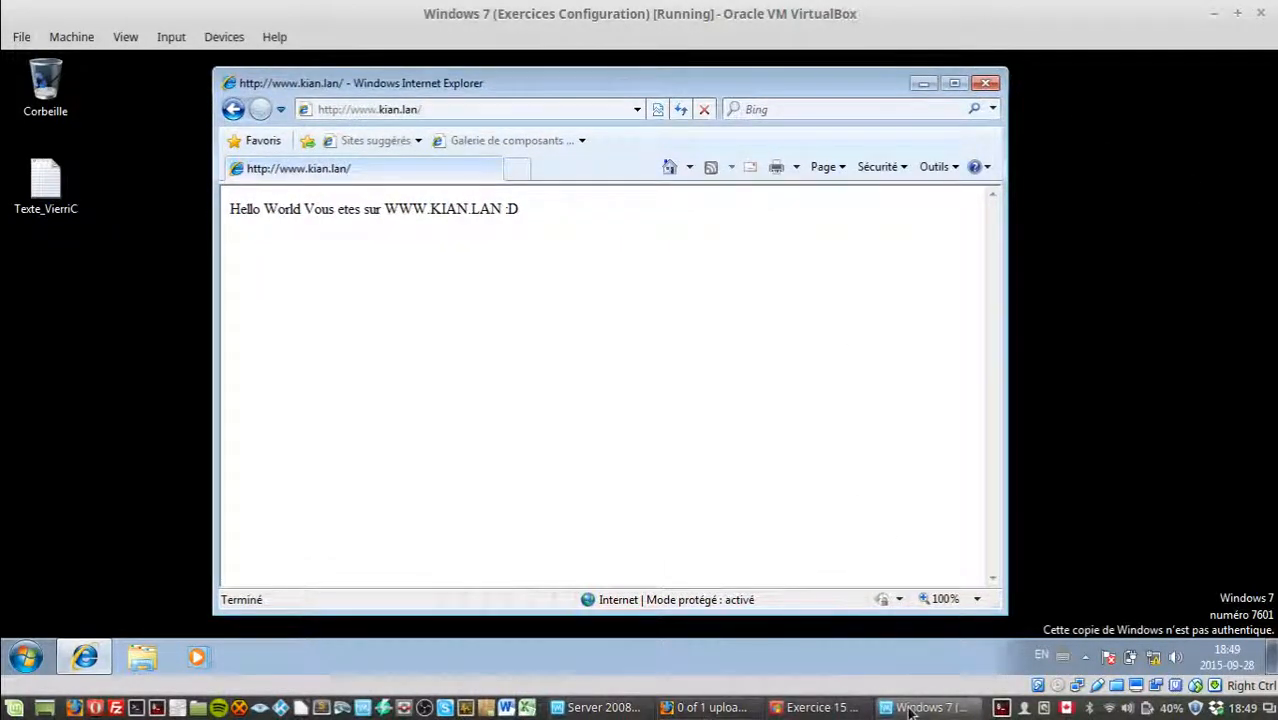
Return to the Server 2008 R2 machine, close Notepad, and permanently delete index.html from the wwwroot folder.
{"action": "left_click", "coordinate": [645, 710]}
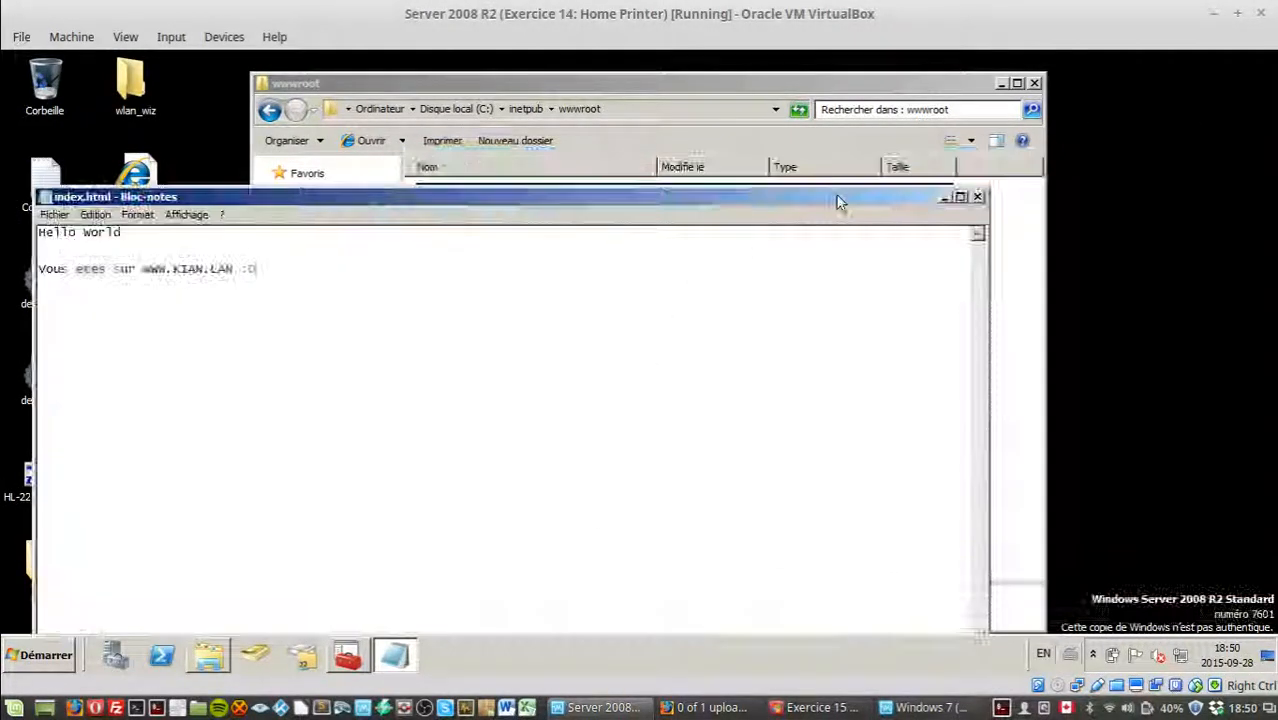
{"action": "left_click", "coordinate": [977, 197]}
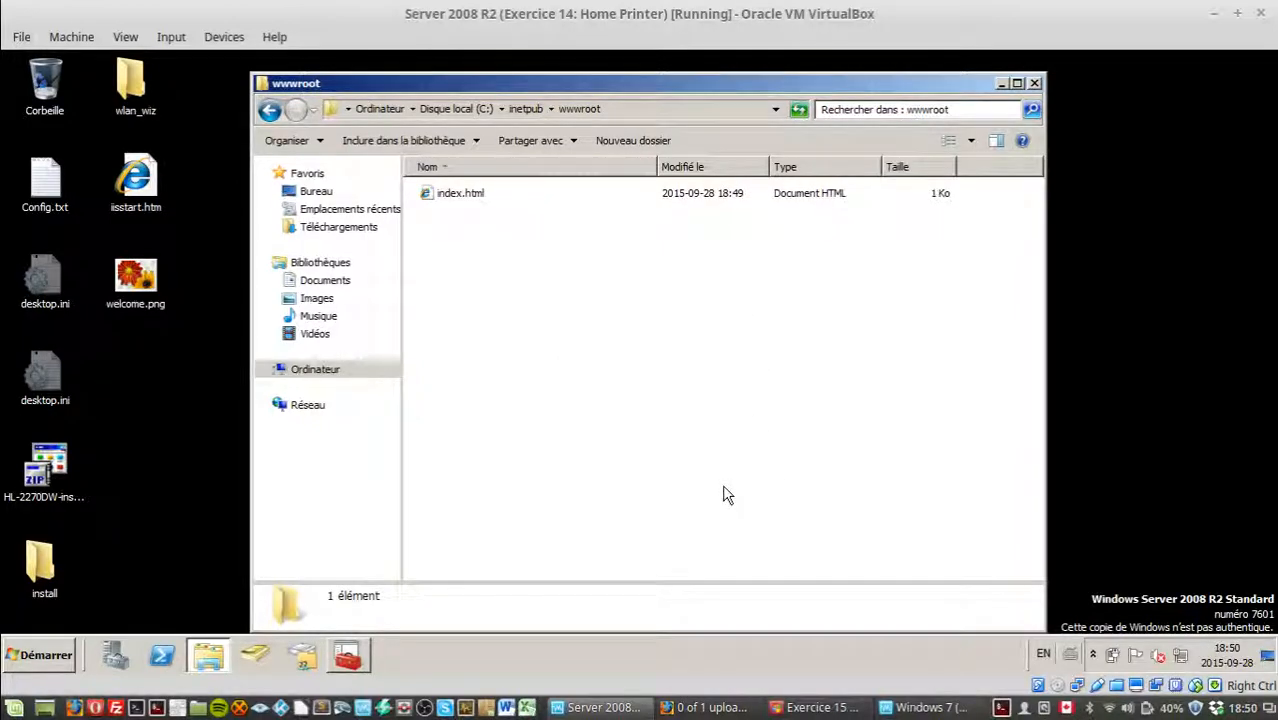
{"action": "left_click", "coordinate": [453, 197]}
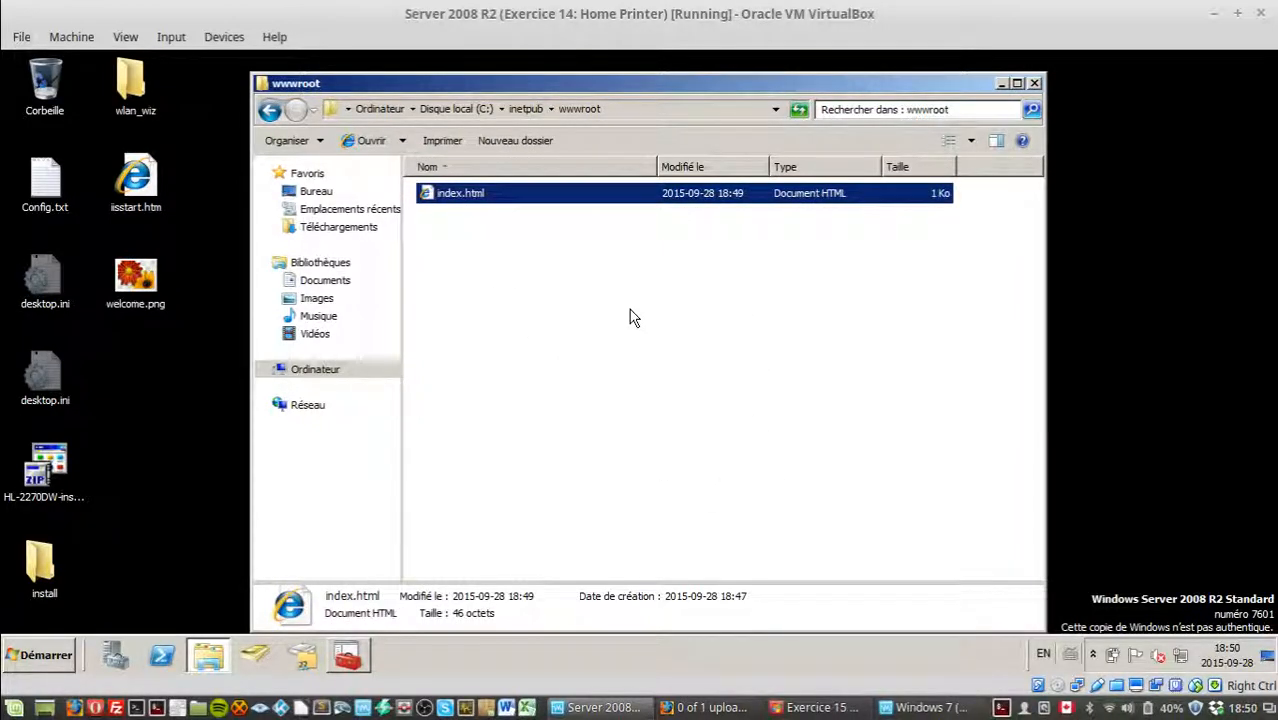
{"action": "key", "text": "shift+Delete"}
{"action": "key", "text": "Return"}
Move iisstart.htm and welcome.png from the server desktop back into the wwwroot folder.
{"action": "left_click_drag", "start_coordinate": [176, 318], "coordinate": [139, 153]}
{"action": "left_click", "coordinate": [228, 154]}
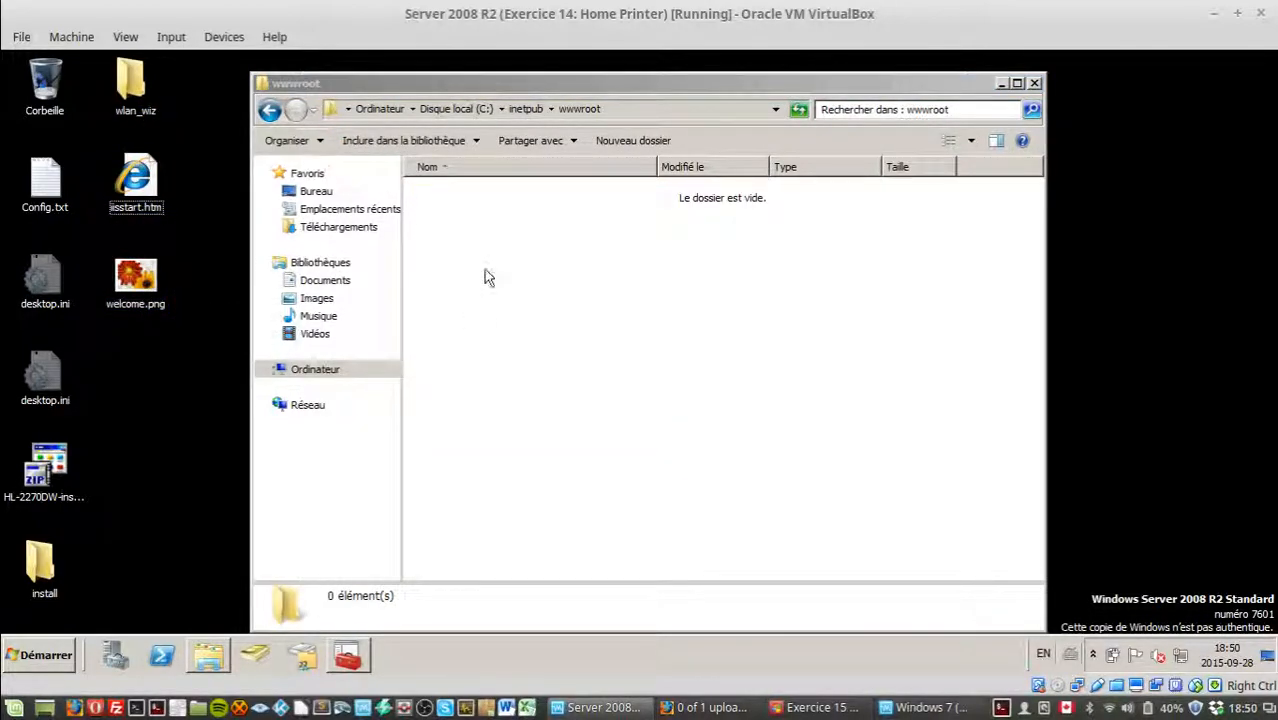
{"action": "left_click_drag", "start_coordinate": [168, 311], "coordinate": [130, 180]}
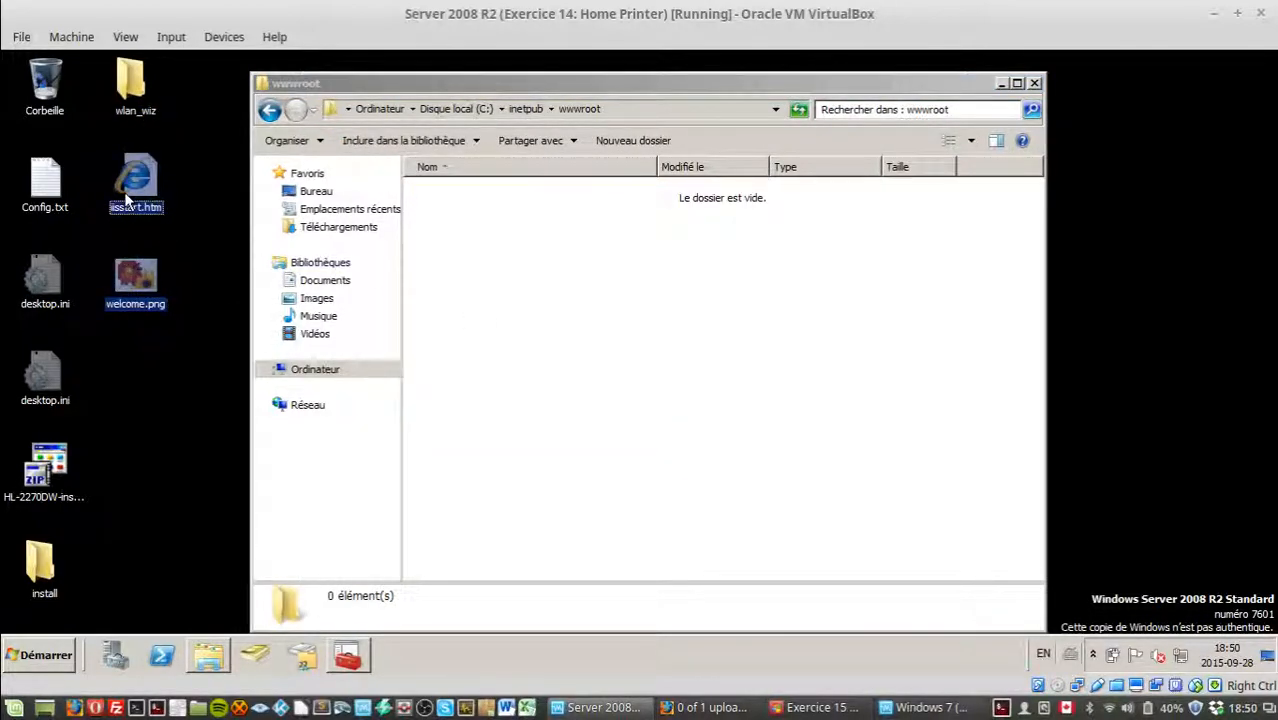
{"action": "left_click", "coordinate": [589, 263]}
{"action": "key", "text": "ctrl+v"}
{"action": "left_click", "coordinate": [471, 234]}
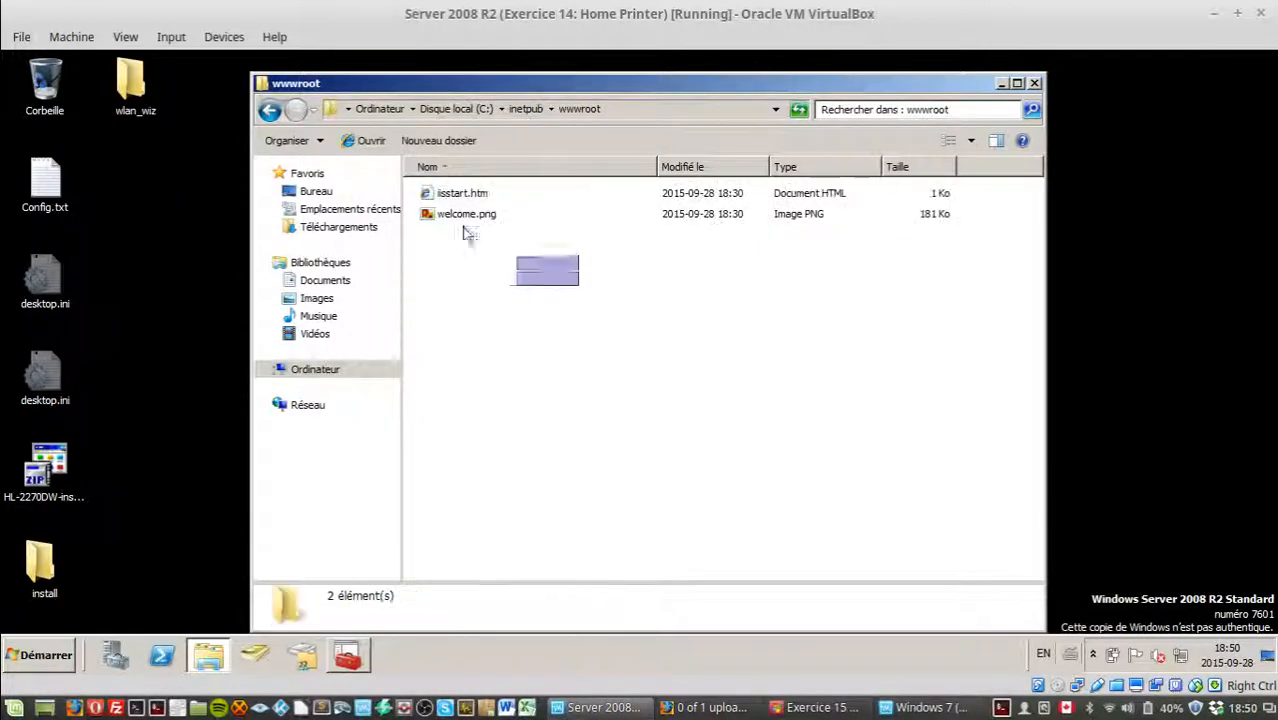
{"action": "left_click", "coordinate": [460, 222]}
{"action": "left_click", "coordinate": [480, 243]}
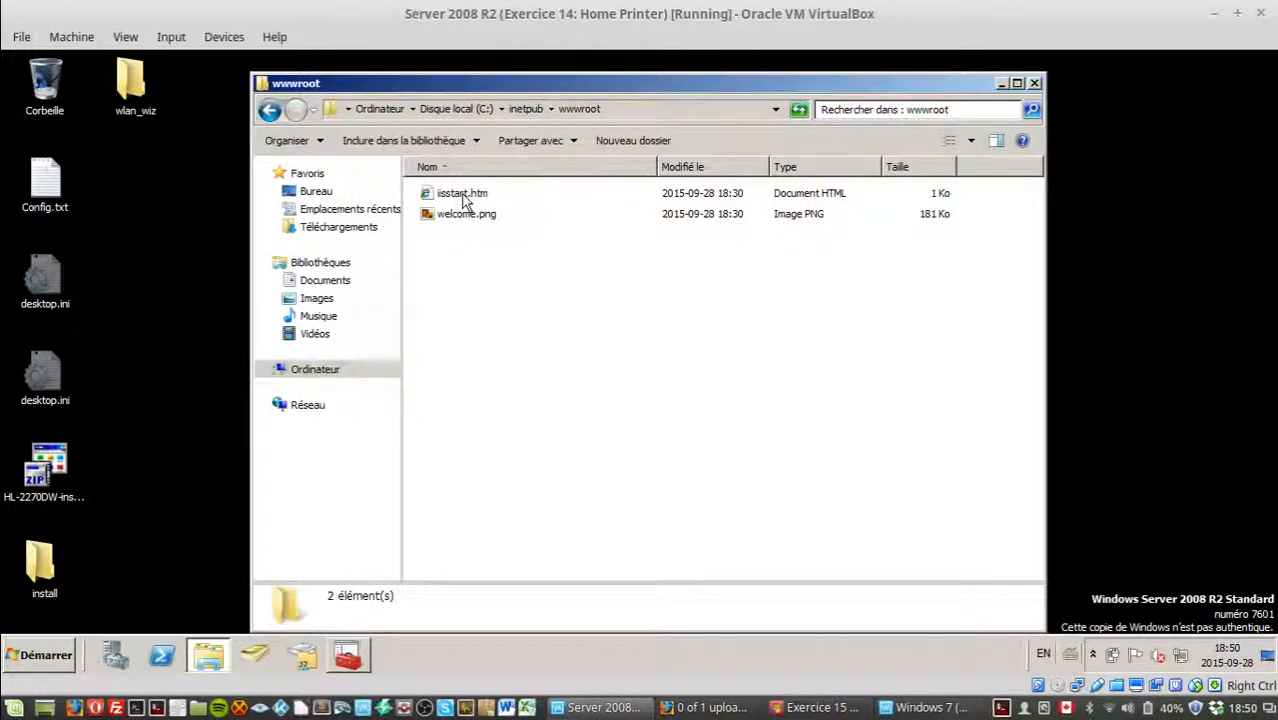
Delete welcome.png from the wwwroot folder, keeping iisstart.htm.
{"action": "left_click", "coordinate": [472, 198]}
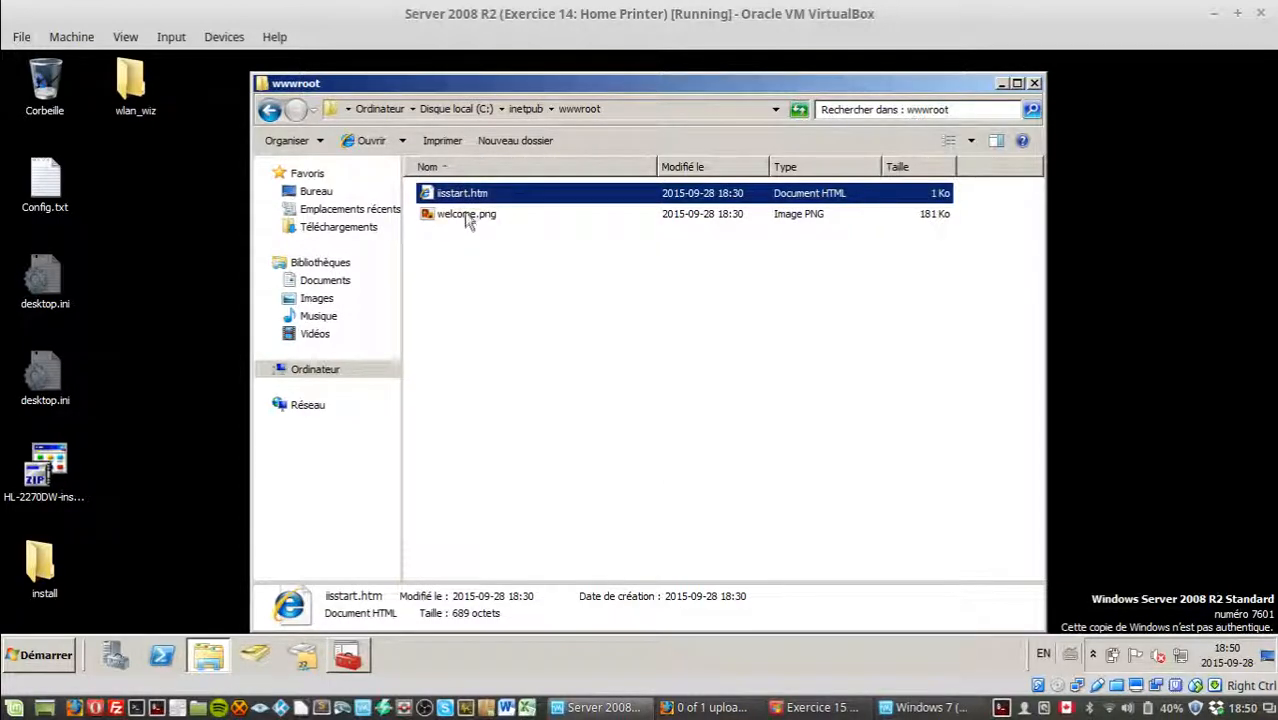
{"action": "left_click", "coordinate": [470, 215]}
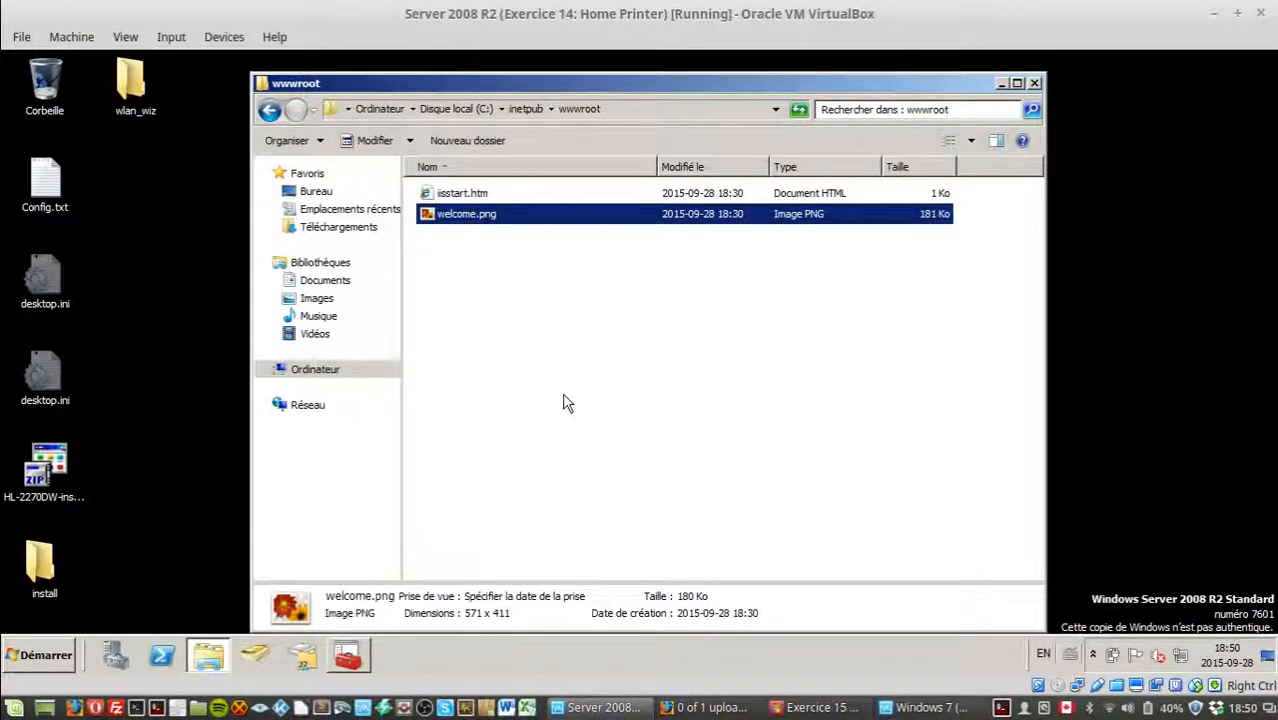
{"action": "key", "text": "Delete"}
{"action": "key", "text": "Return"}
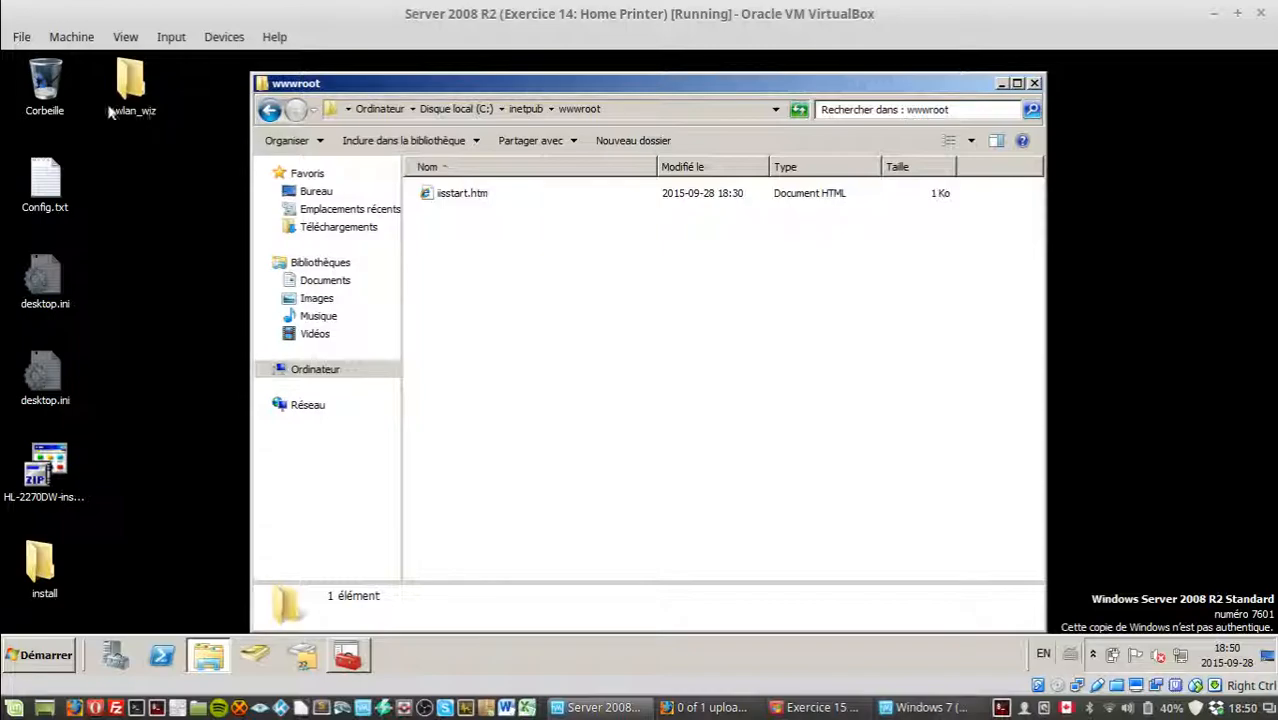
Open Internet Explorer on the server, request google.ca, and accept the secure connection alert.
{"action": "left_click", "coordinate": [45, 655]}
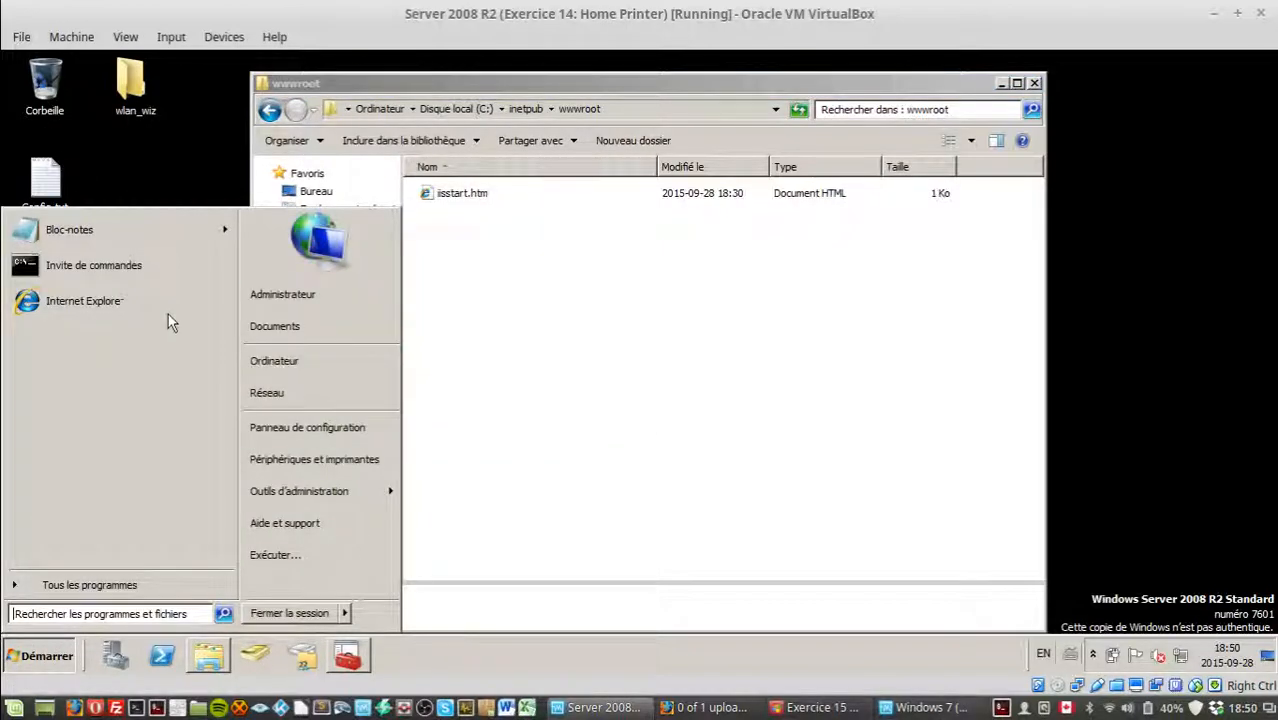
{"action": "key", "text": "Escape"}
{"action": "left_click", "coordinate": [606, 108]}
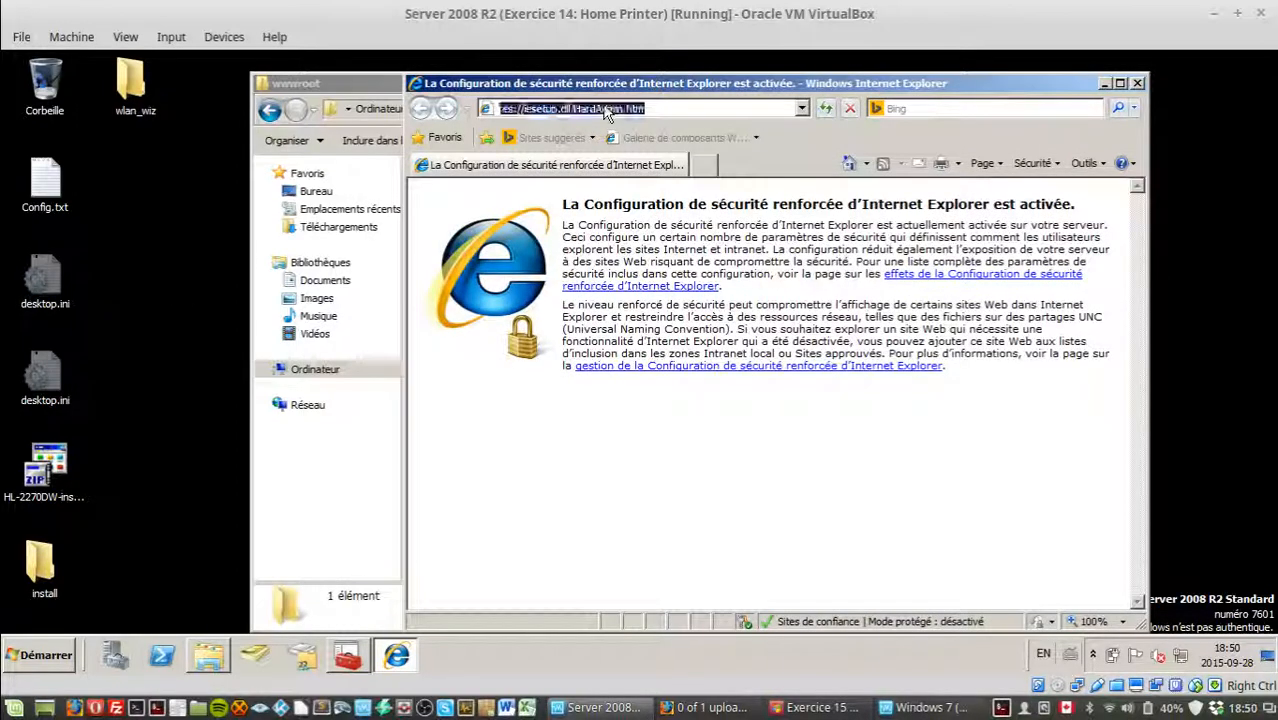
{"action": "type", "text": "google.c"}
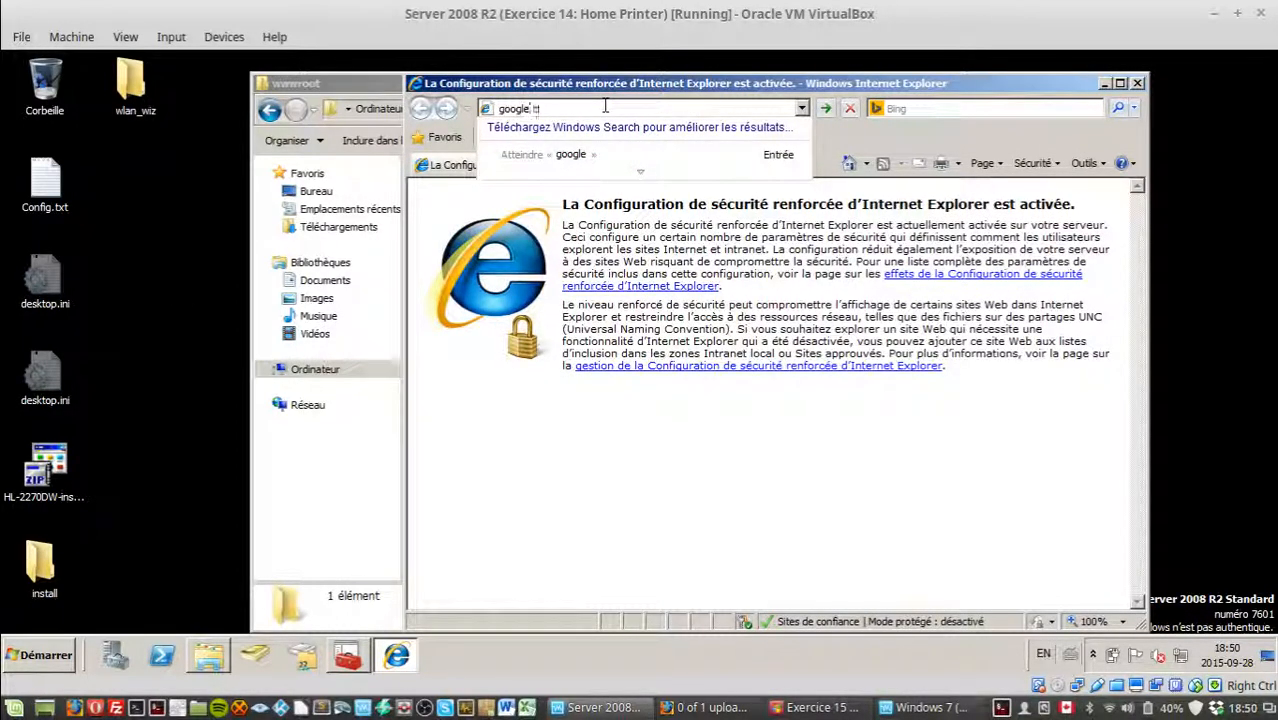
{"action": "type", "text": "a"}
{"action": "key", "text": "Return"}
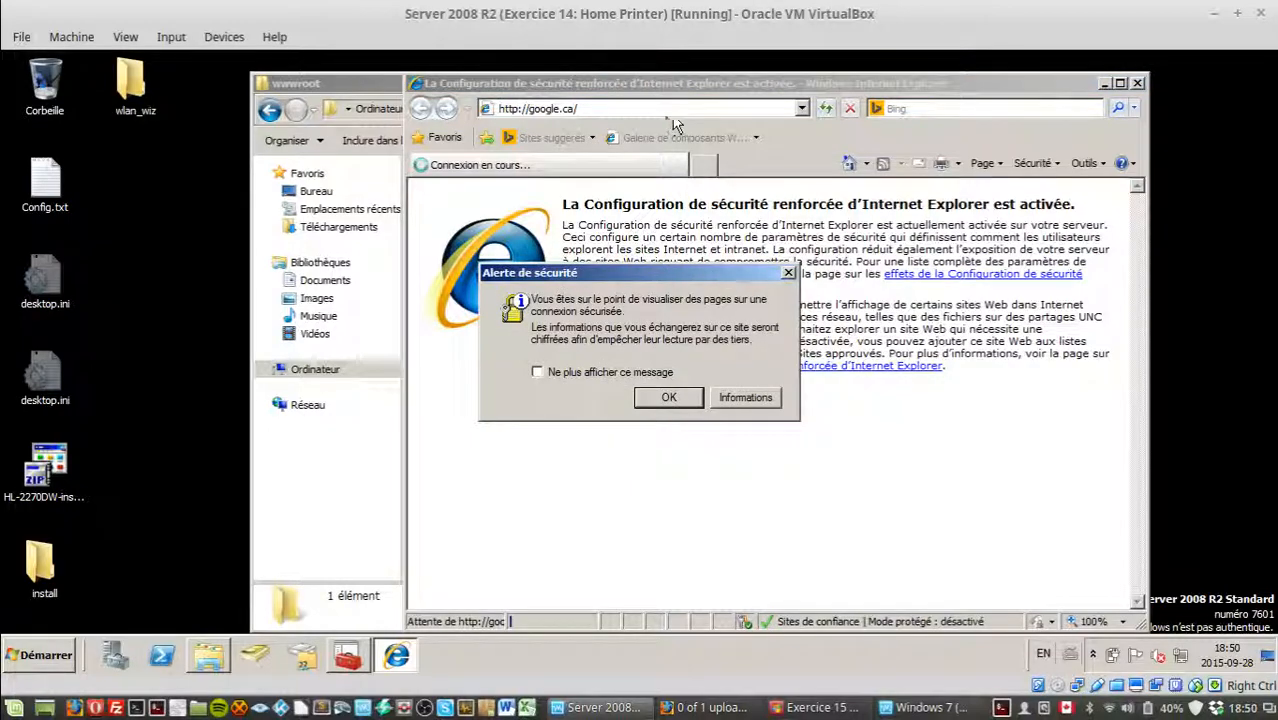
{"action": "left_click", "coordinate": [656, 400]}
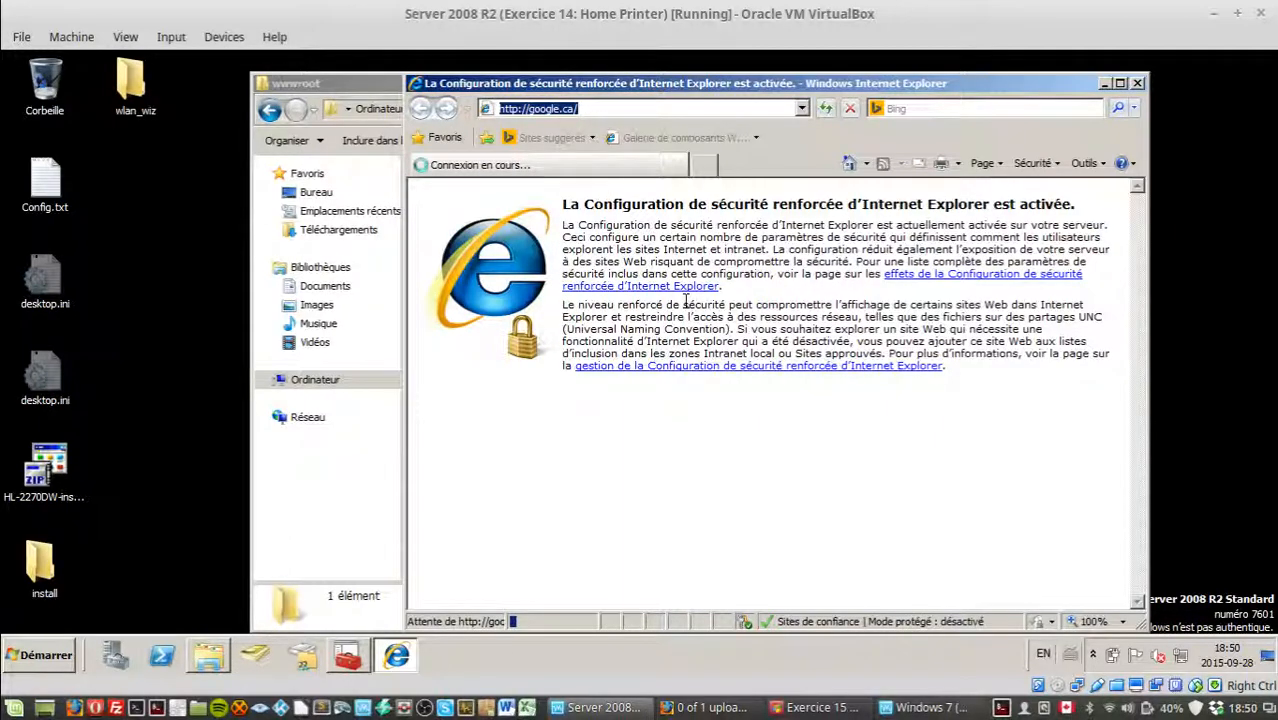
{"action": "type", "text": "bing.com"}
{"action": "key", "text": "Return"}
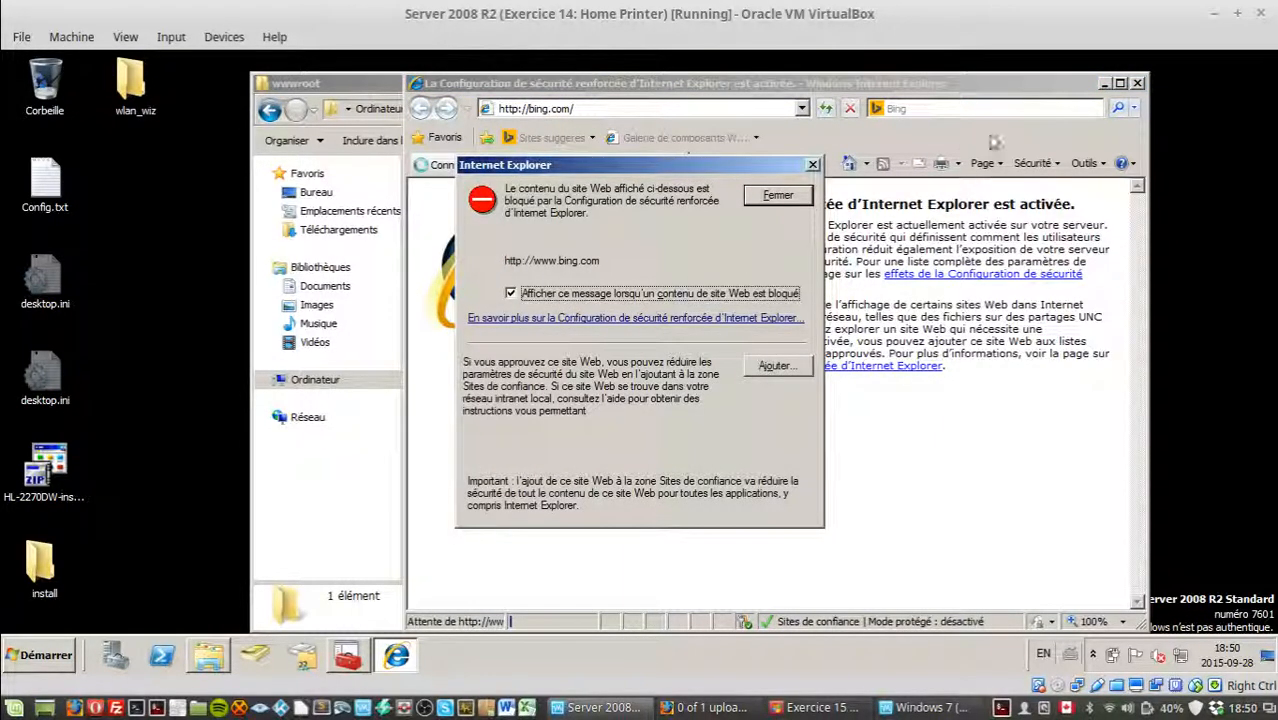
{"action": "left_click", "coordinate": [776, 366]}
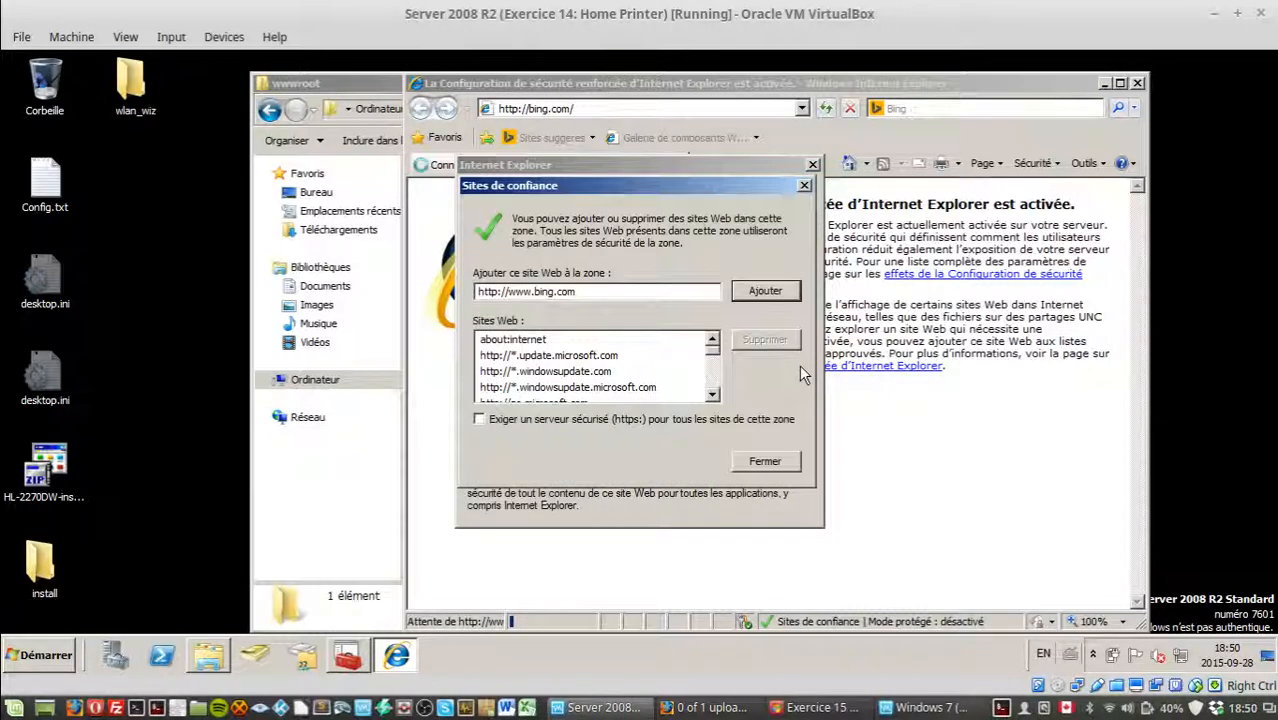
{"action": "left_click", "coordinate": [768, 290]}
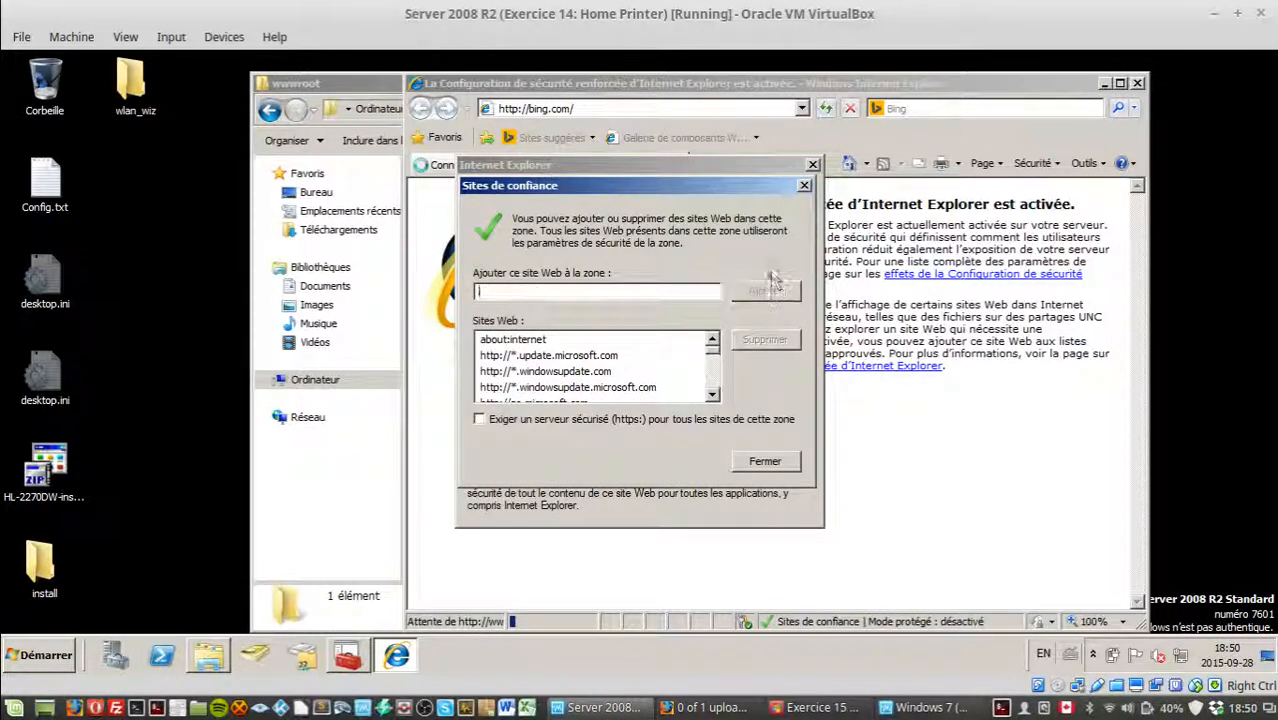
{"action": "left_click", "coordinate": [764, 465]}
{"action": "left_click", "coordinate": [790, 195]}
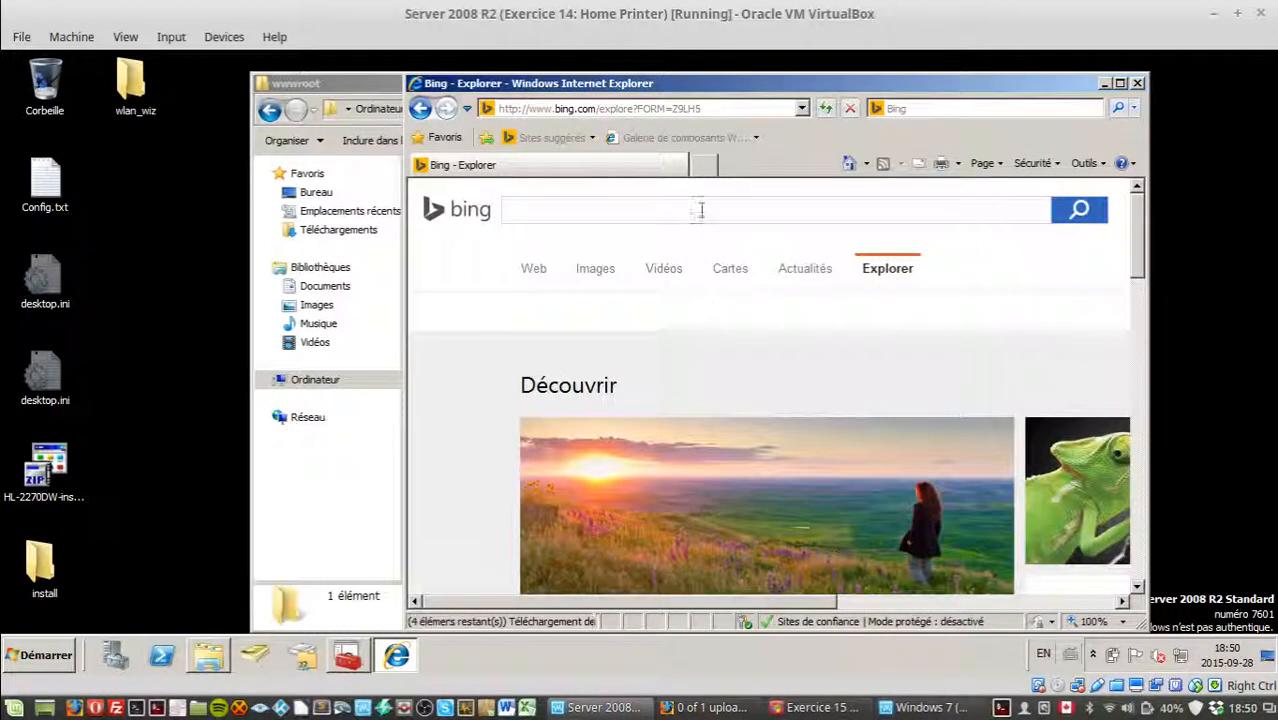
Switch Bing to image search, search for "image", and dismiss the blocked content warning.
{"action": "scroll", "coordinate": [638, 428], "scroll_direction": "down", "scroll_amount": 3}
{"action": "scroll", "coordinate": [638, 428], "scroll_direction": "up", "scroll_amount": 3}
{"action": "left_click", "coordinate": [598, 274]}
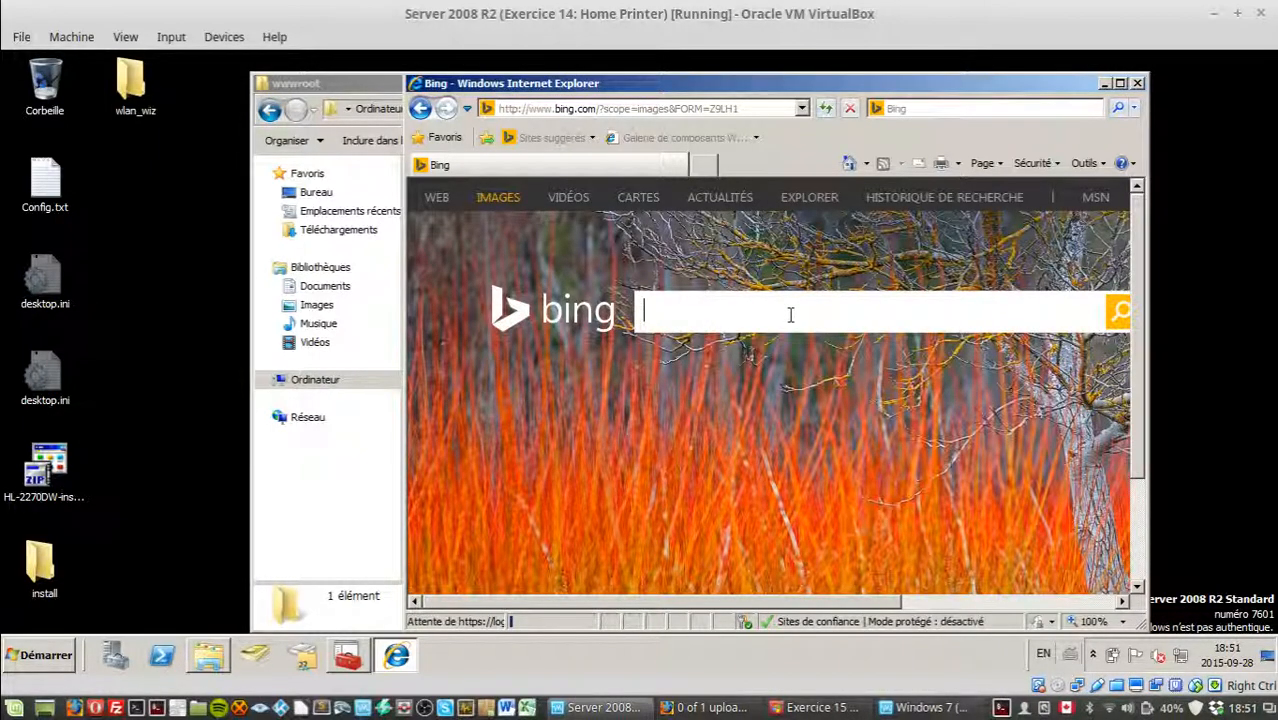
{"action": "type", "text": "ge"}
{"action": "key", "text": "Return"}
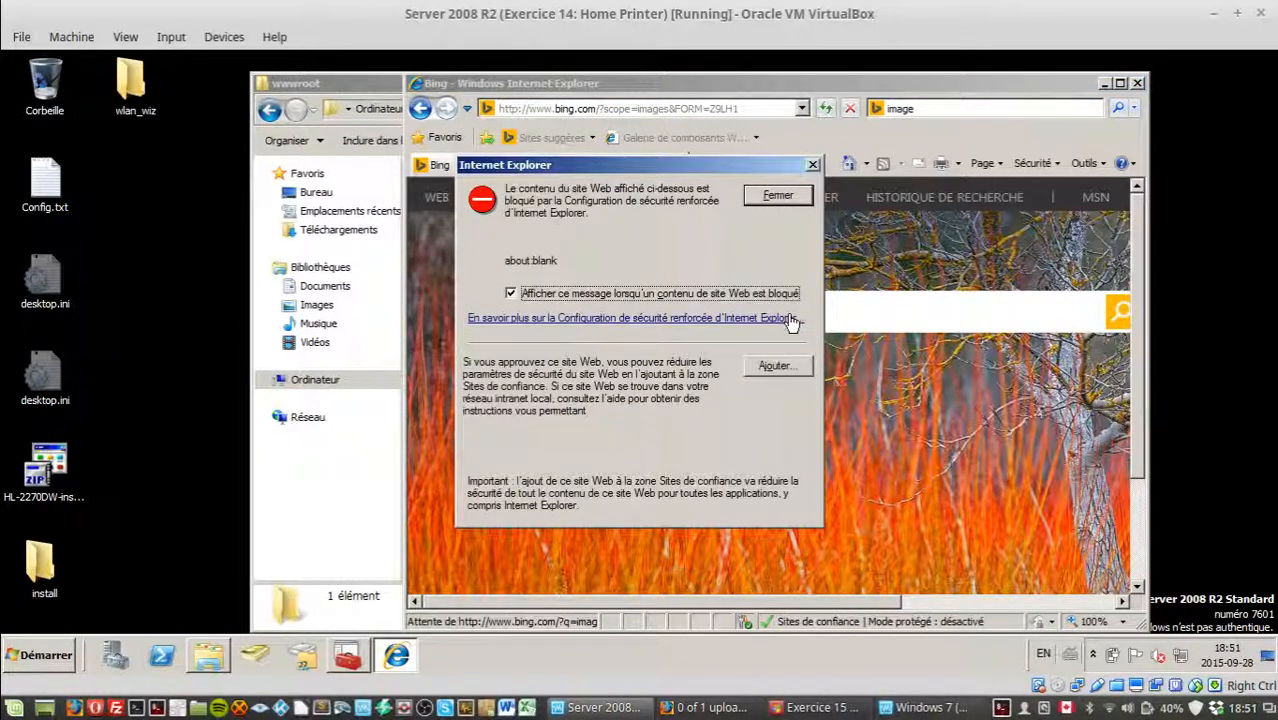
{"action": "left_click", "coordinate": [777, 198]}
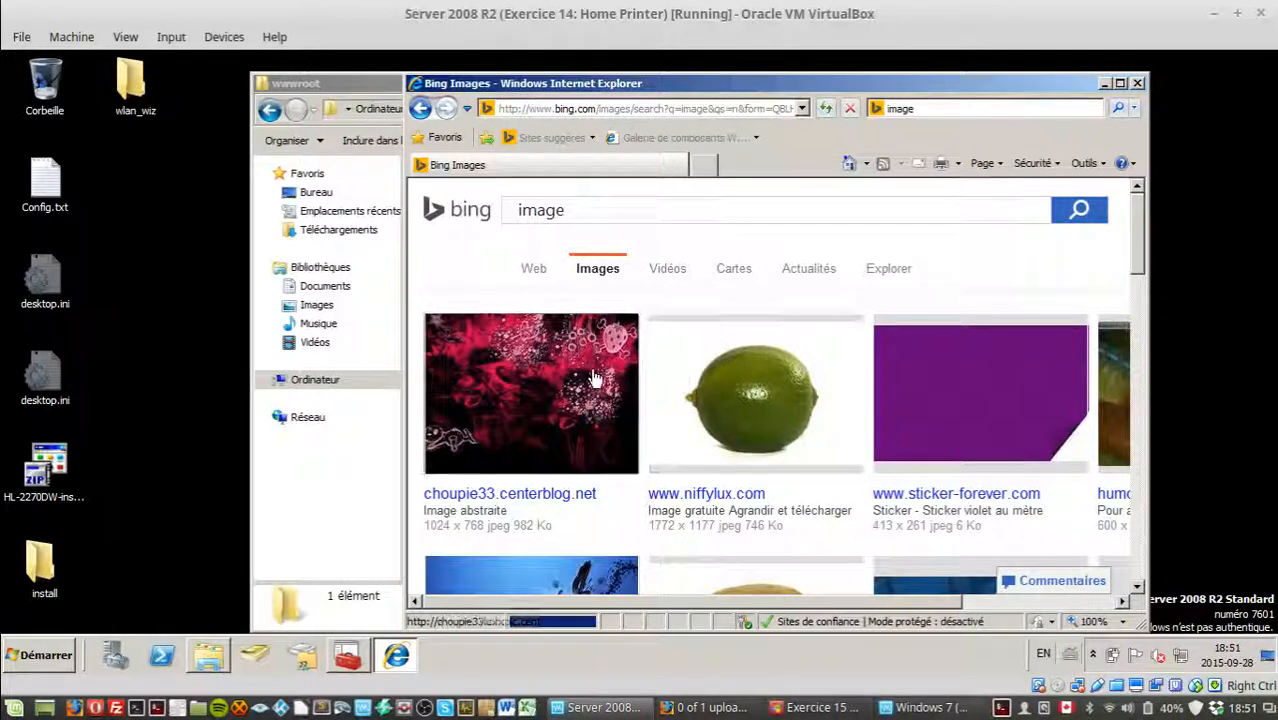
Open the blue furry monster picture from the image results and start saving it.
{"action": "scroll", "coordinate": [763, 408], "scroll_direction": "down", "scroll_amount": 2}
{"action": "scroll", "coordinate": [762, 403], "scroll_direction": "up", "scroll_amount": 1}
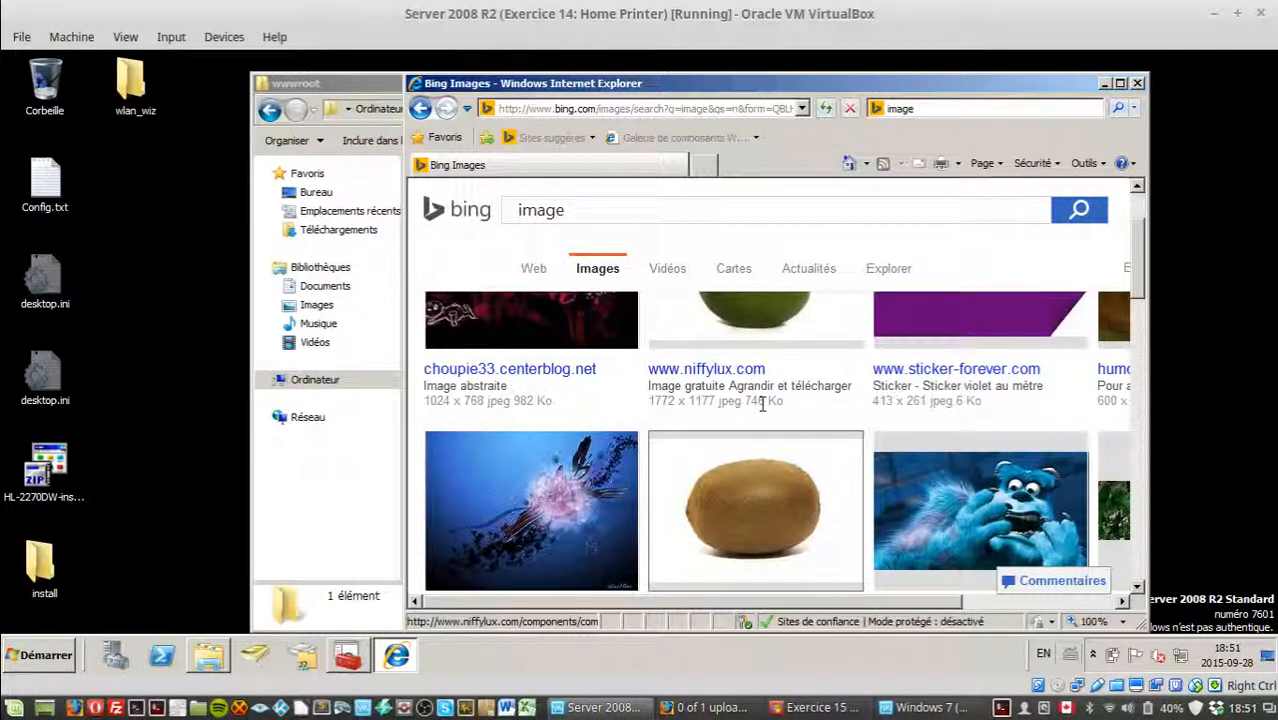
{"action": "left_click", "coordinate": [949, 496]}
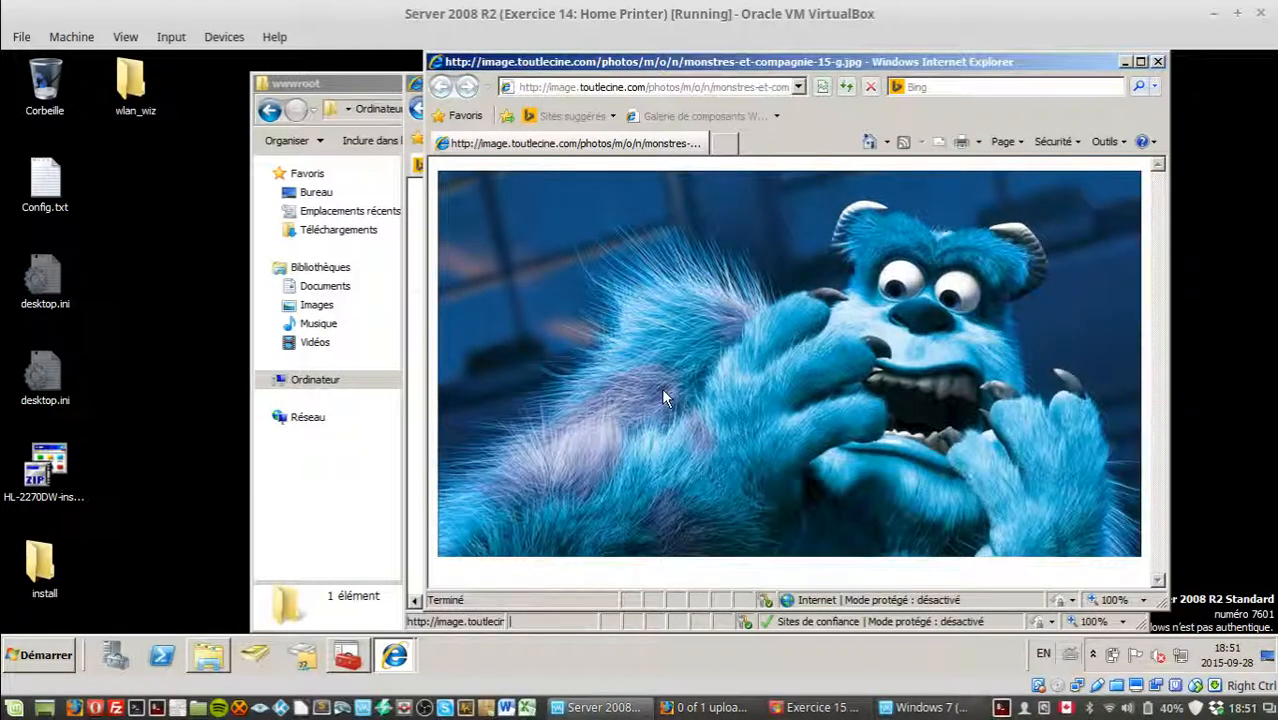
{"action": "right_click", "coordinate": [661, 387]}
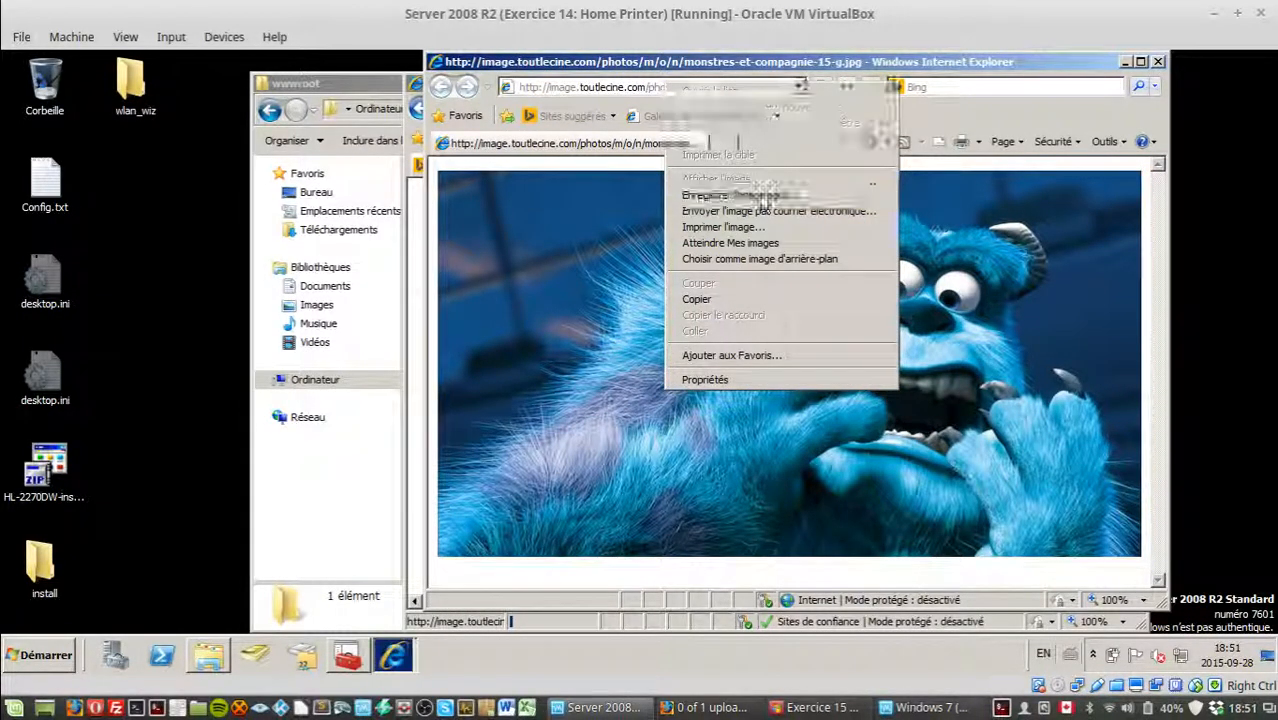
{"action": "left_click", "coordinate": [761, 198]}
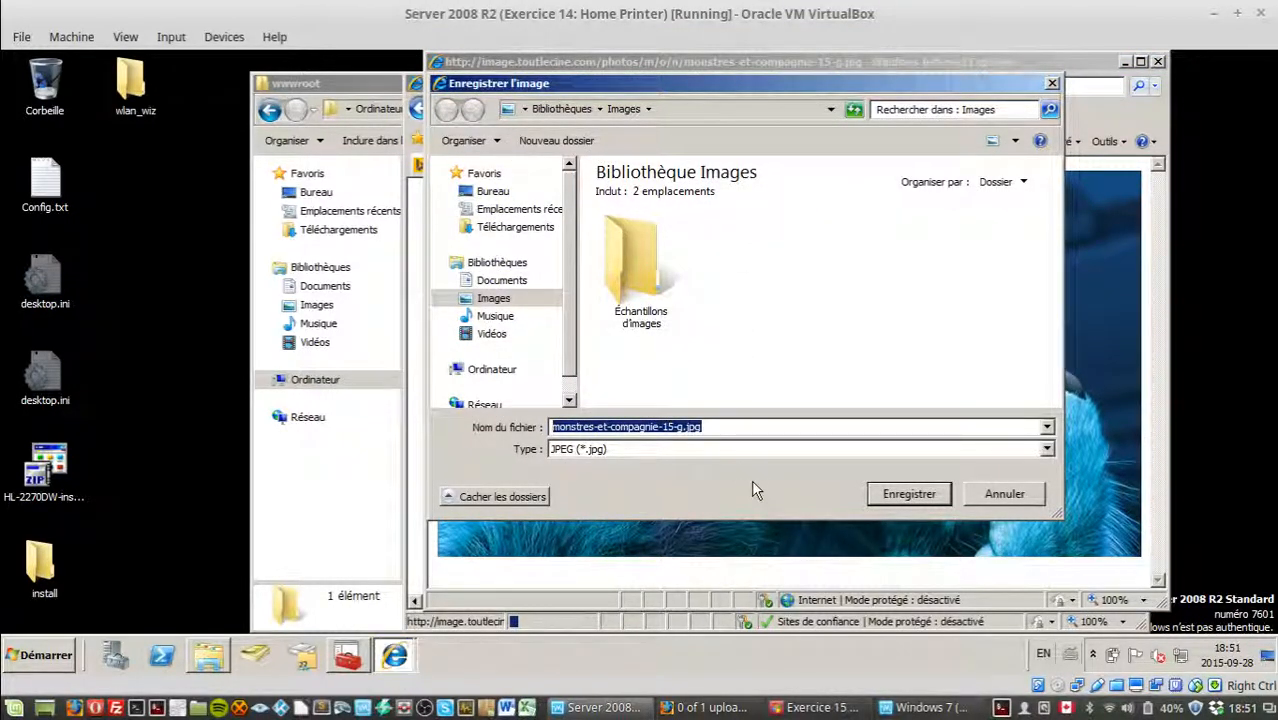
Open iisstart.htm from wwwroot in Notepad, copy the image file name welcome.png from its img tag, and close Notepad.
{"action": "left_click", "coordinate": [337, 542]}
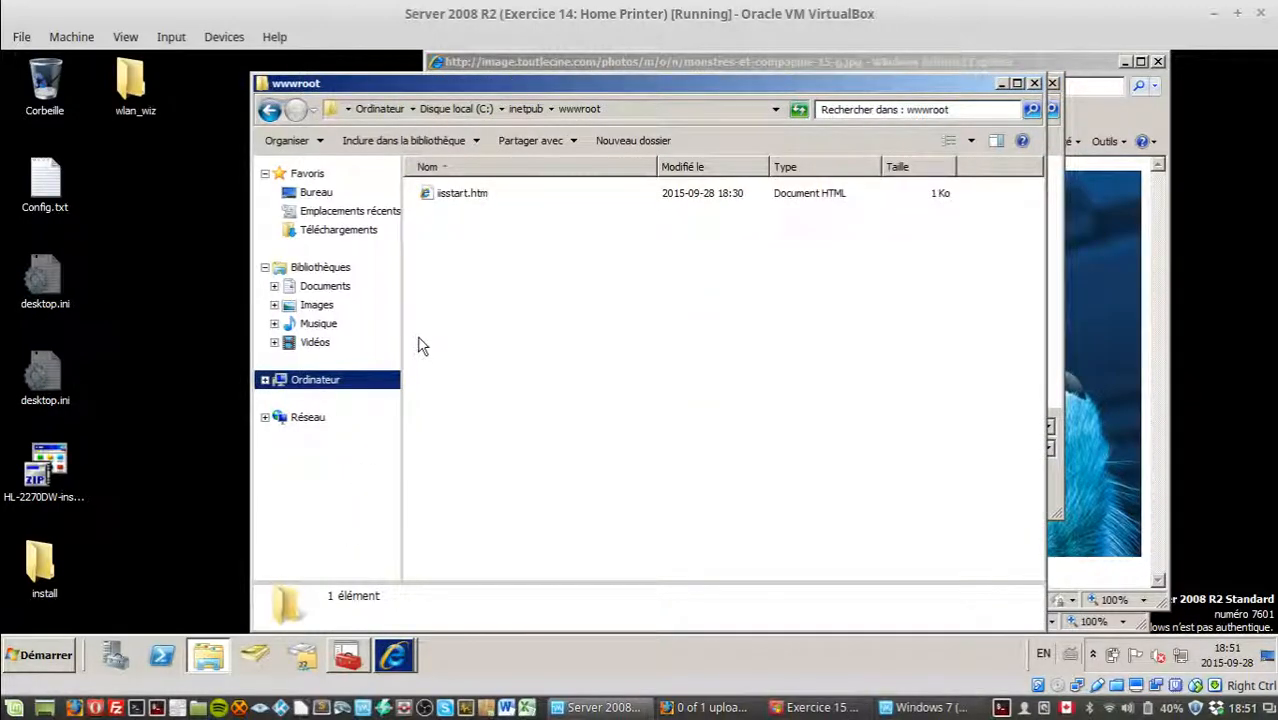
{"action": "left_click", "coordinate": [462, 194]}
{"action": "right_click", "coordinate": [467, 196]}
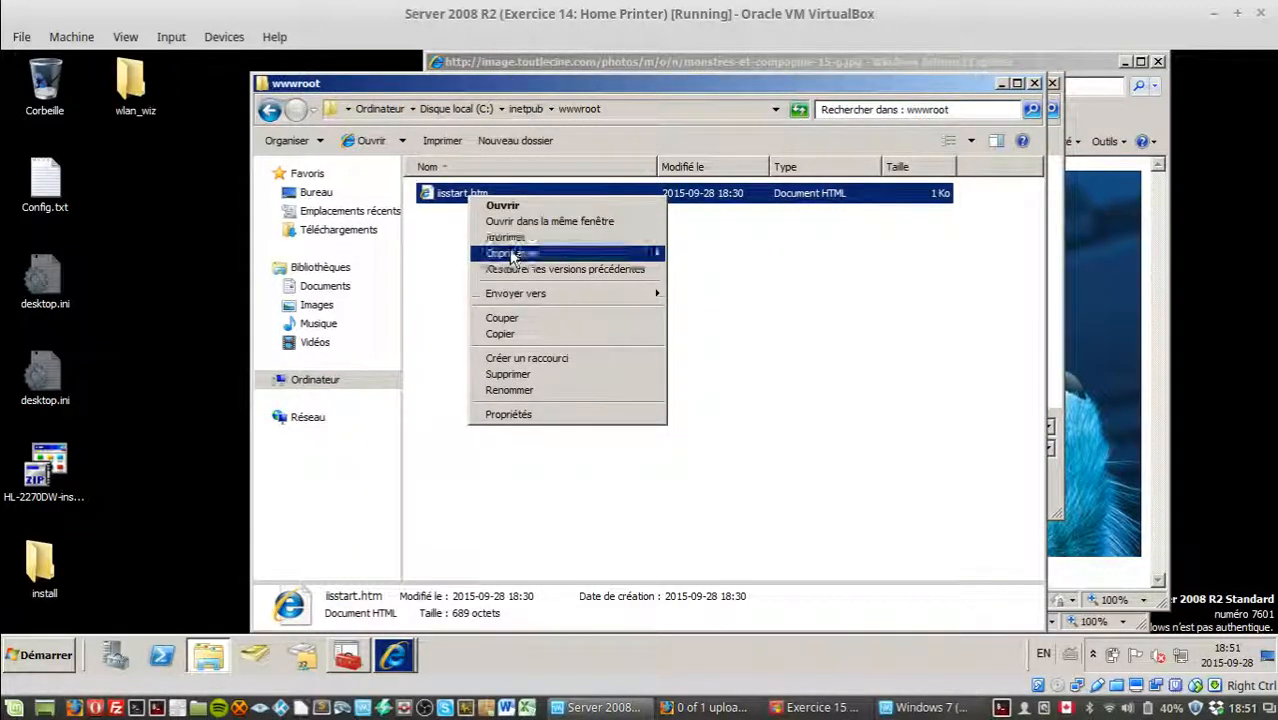
{"action": "mouse_move", "coordinate": [512, 256]}
{"action": "left_click", "coordinate": [705, 252]}
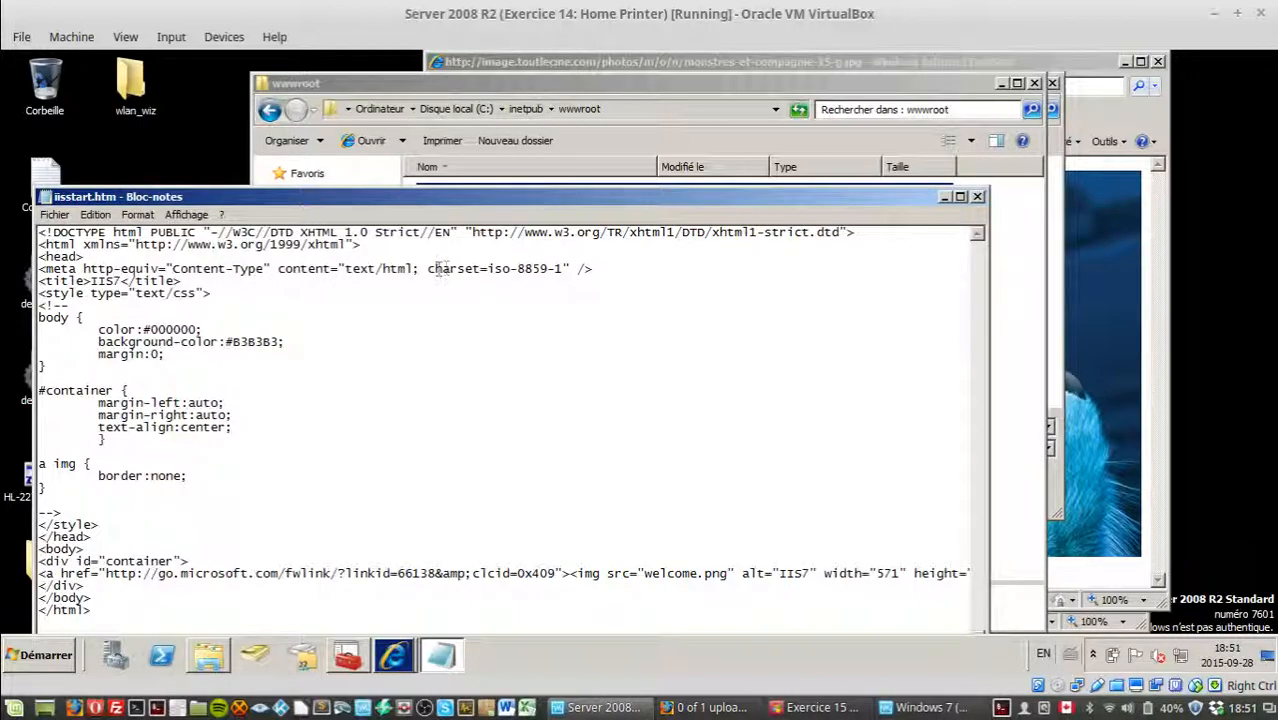
{"action": "left_click_drag", "start_coordinate": [505, 215], "coordinate": [580, 136]}
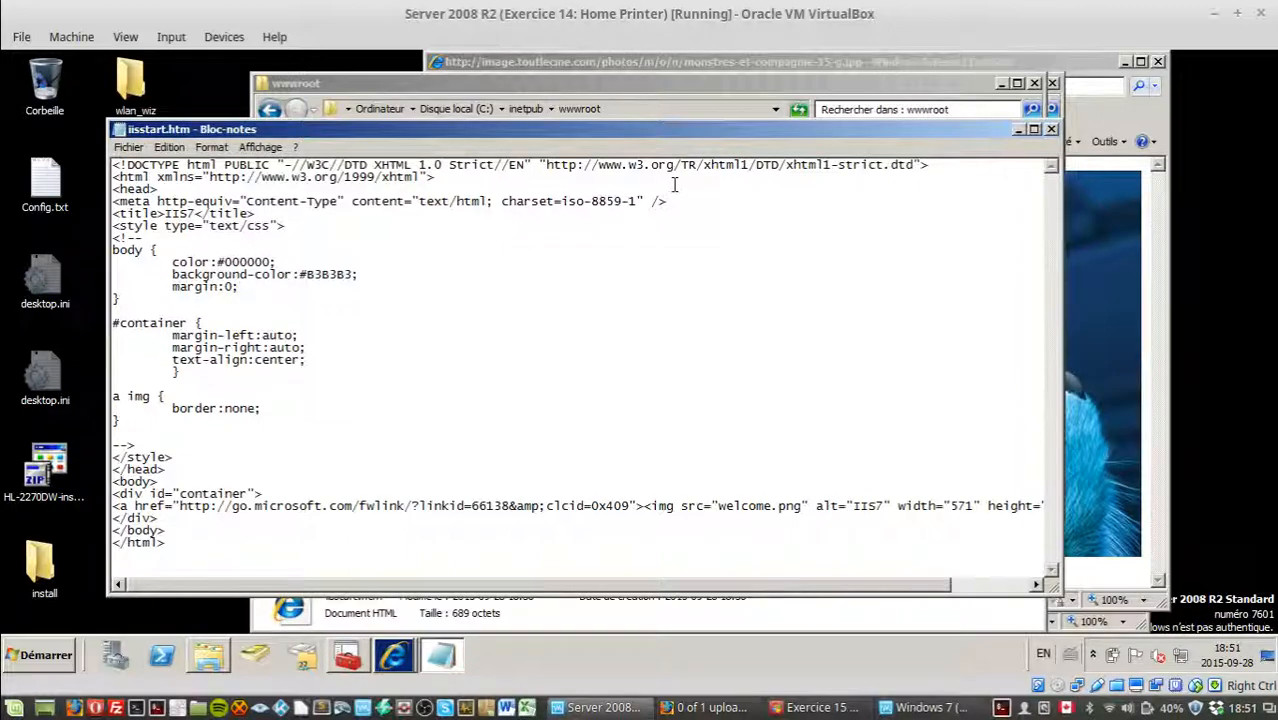
{"action": "left_click_drag", "start_coordinate": [1062, 410], "coordinate": [1085, 420]}
{"action": "left_click_drag", "start_coordinate": [800, 508], "coordinate": [720, 505]}
{"action": "key", "text": "ctrl+c"}
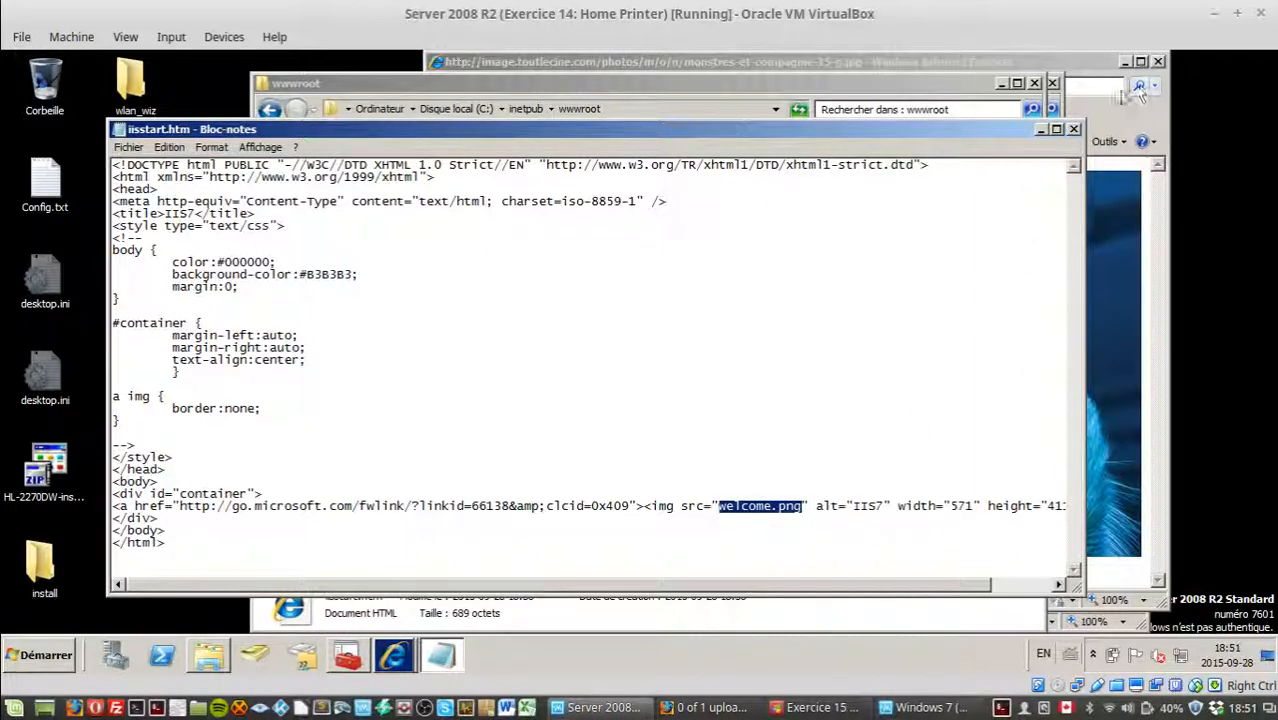
{"action": "left_click", "coordinate": [1073, 129]}
{"action": "left_click", "coordinate": [918, 298]}
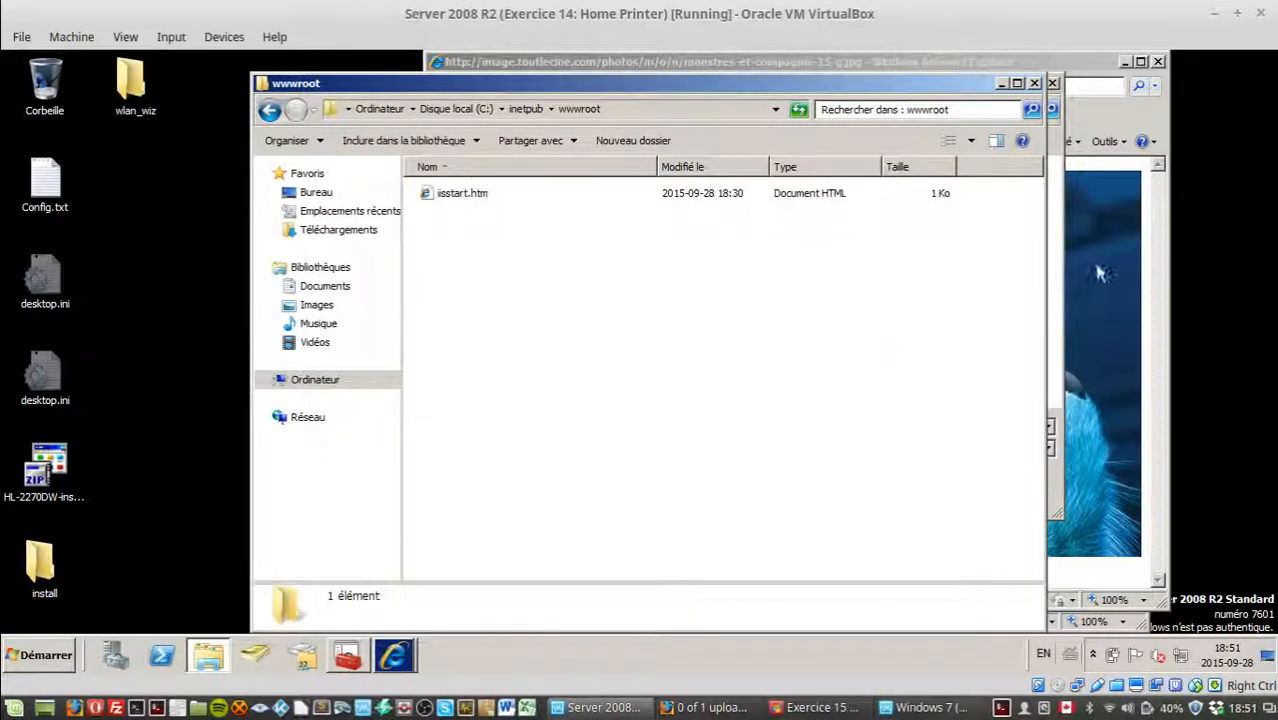
Try naming the monster picture welcome.png and check the available file types, then cancel the save and close the picture window.
{"action": "left_click", "coordinate": [737, 427]}
{"action": "key", "text": "ctrl+v"}
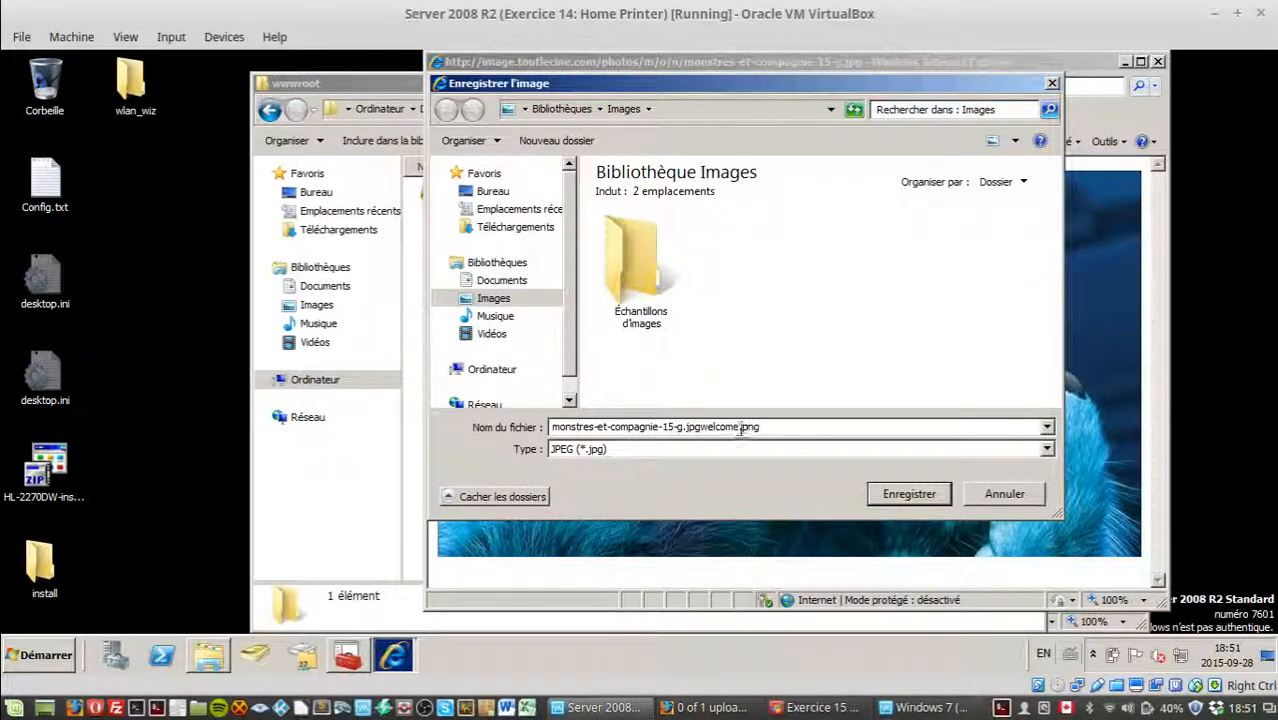
{"action": "left_click_drag", "start_coordinate": [701, 428], "coordinate": [452, 426]}
{"action": "key", "text": "BackSpace"}
{"action": "left_click", "coordinate": [653, 450]}
{"action": "left_click", "coordinate": [630, 472]}
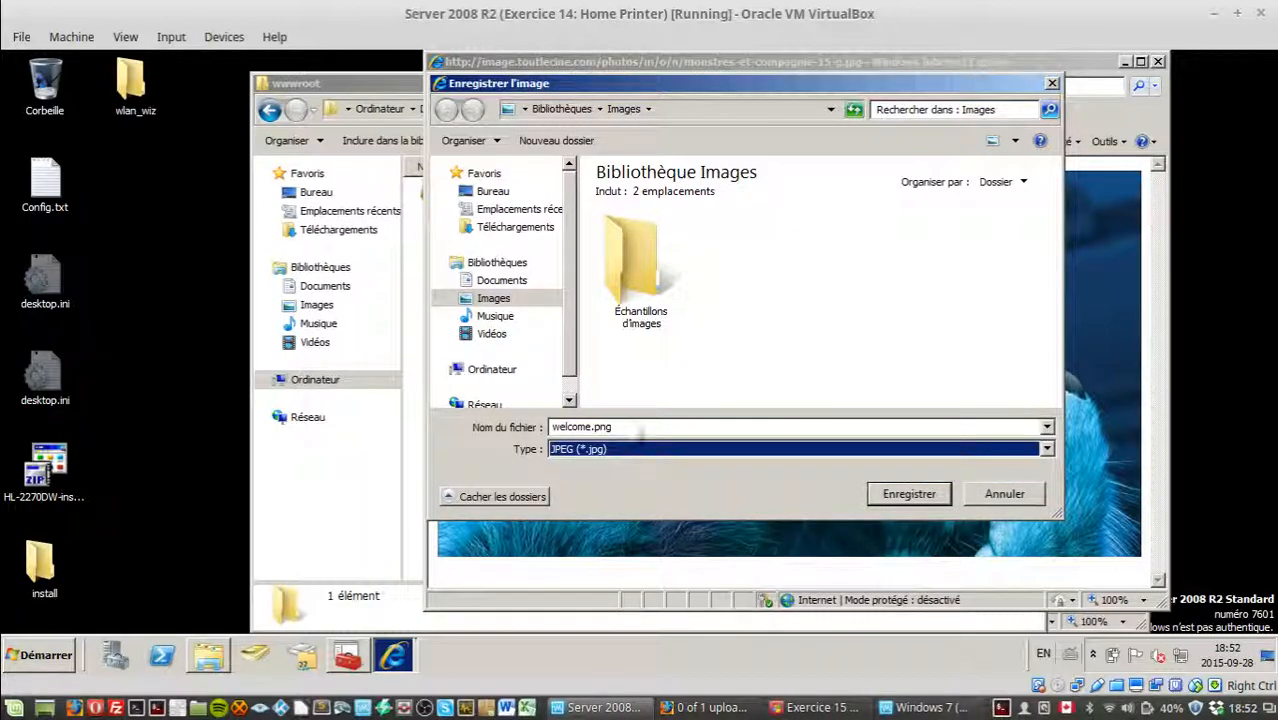
{"action": "left_click", "coordinate": [641, 430]}
{"action": "left_click", "coordinate": [990, 495]}
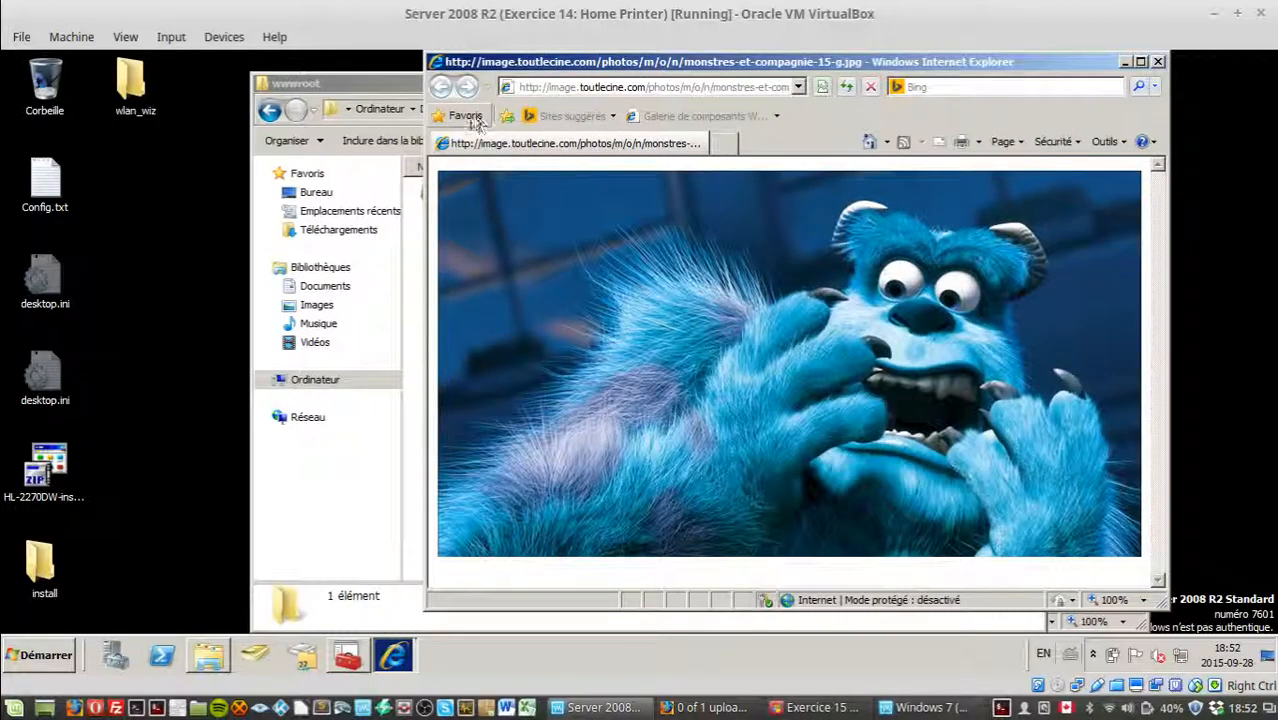
{"action": "left_click", "coordinate": [1157, 61]}
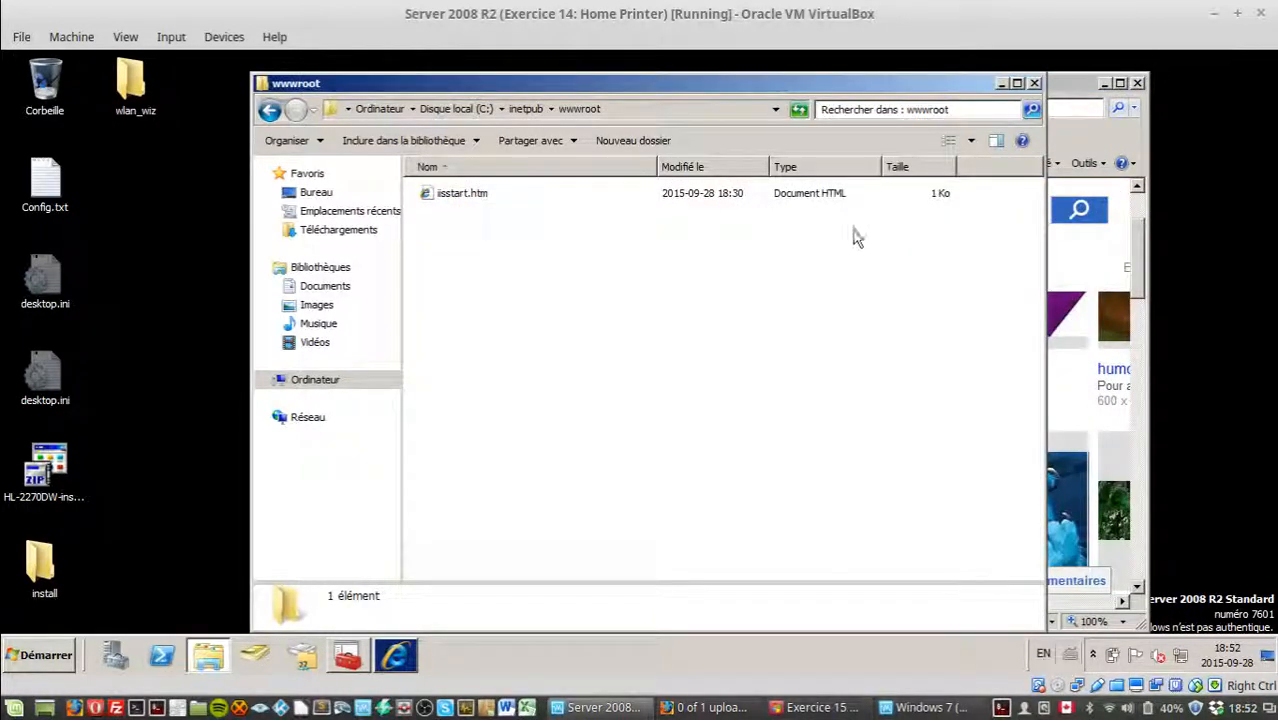
Return to the Bing image results and search for "image png" instead.
{"action": "left_click", "coordinate": [1087, 249]}
{"action": "left_click", "coordinate": [673, 397]}
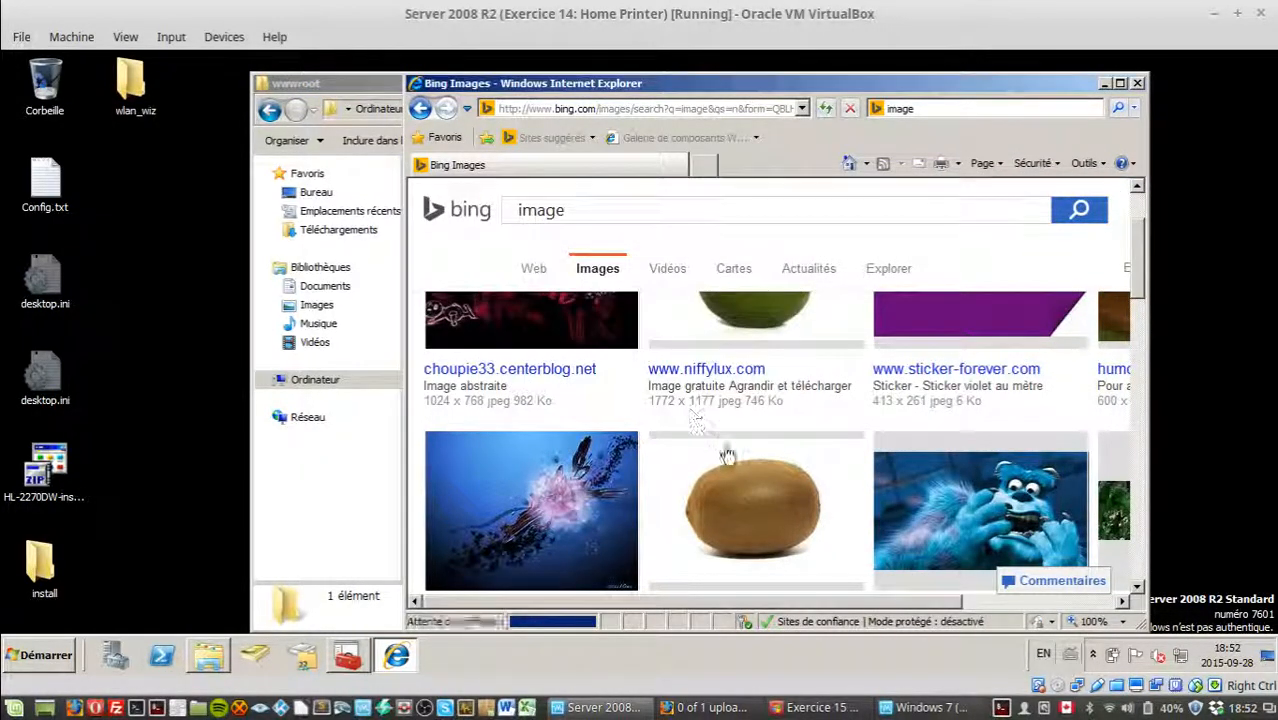
{"action": "left_click", "coordinate": [651, 213]}
{"action": "type", "text": "ng"}
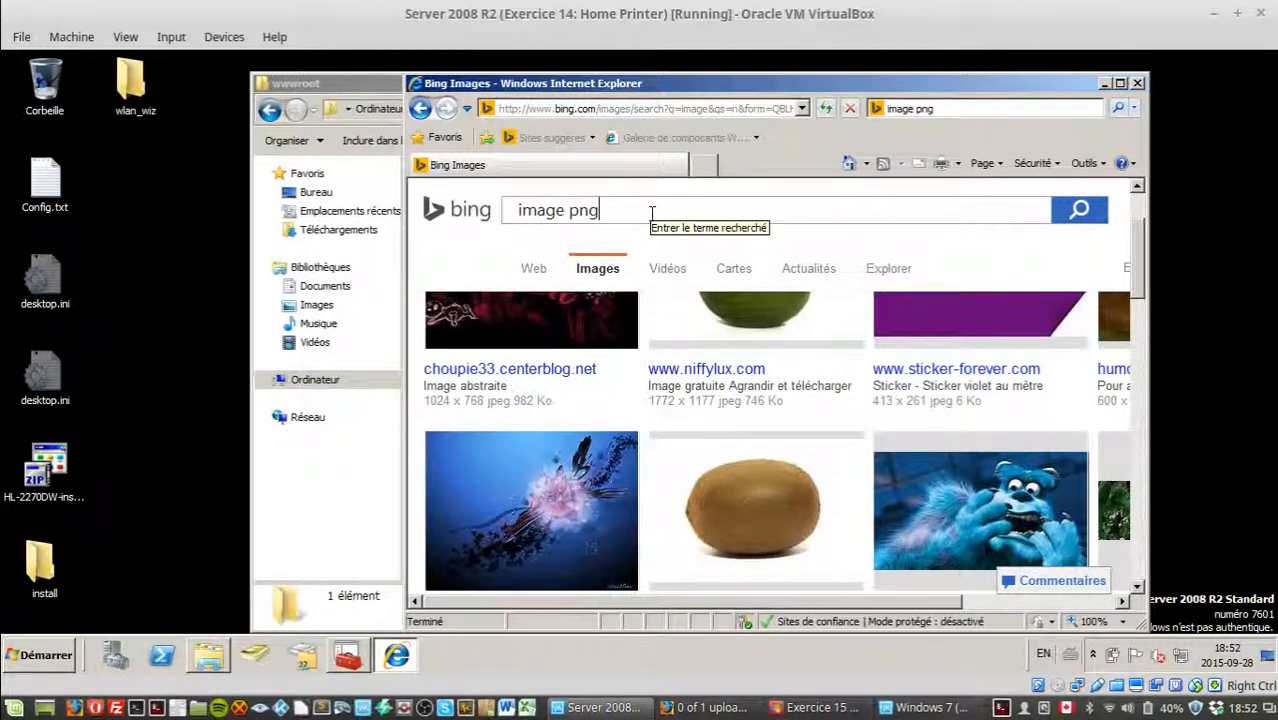
{"action": "key", "text": "Return"}
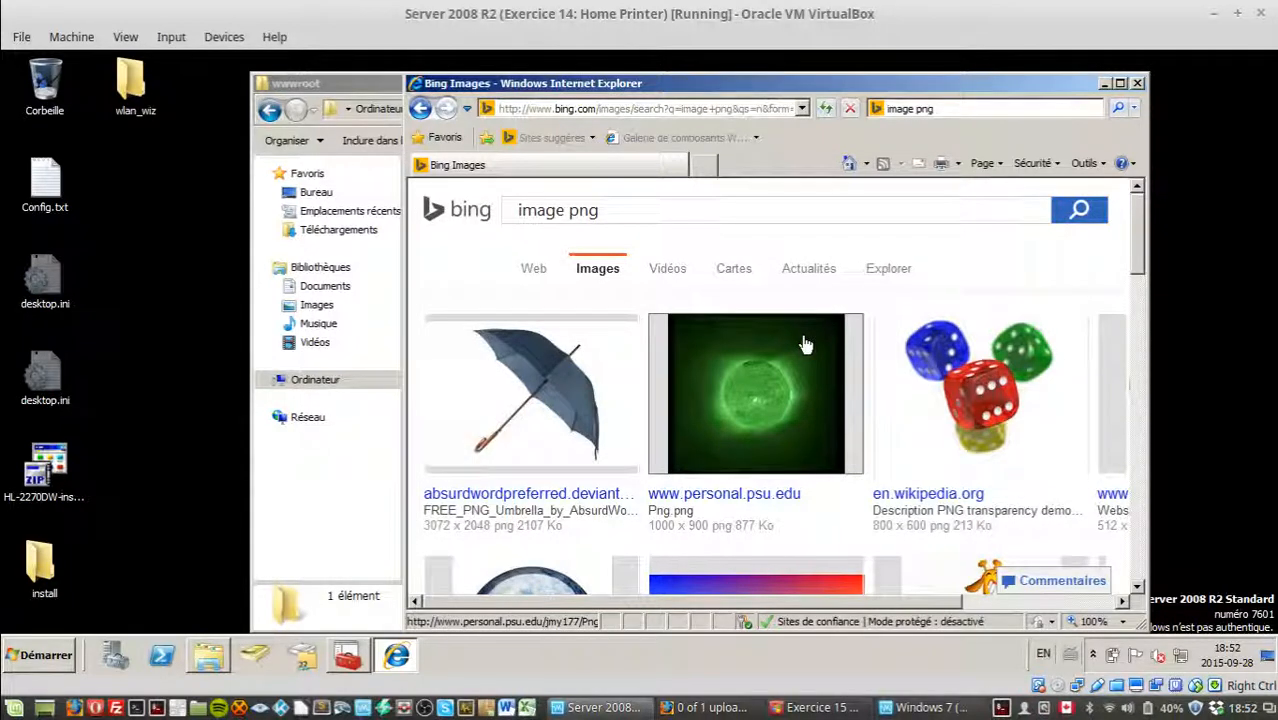
Find the smiling giraffe picture in the "image png" results and open its full-size image, accepting the security alert.
{"action": "scroll", "coordinate": [900, 360], "scroll_direction": "down", "scroll_amount": 3}
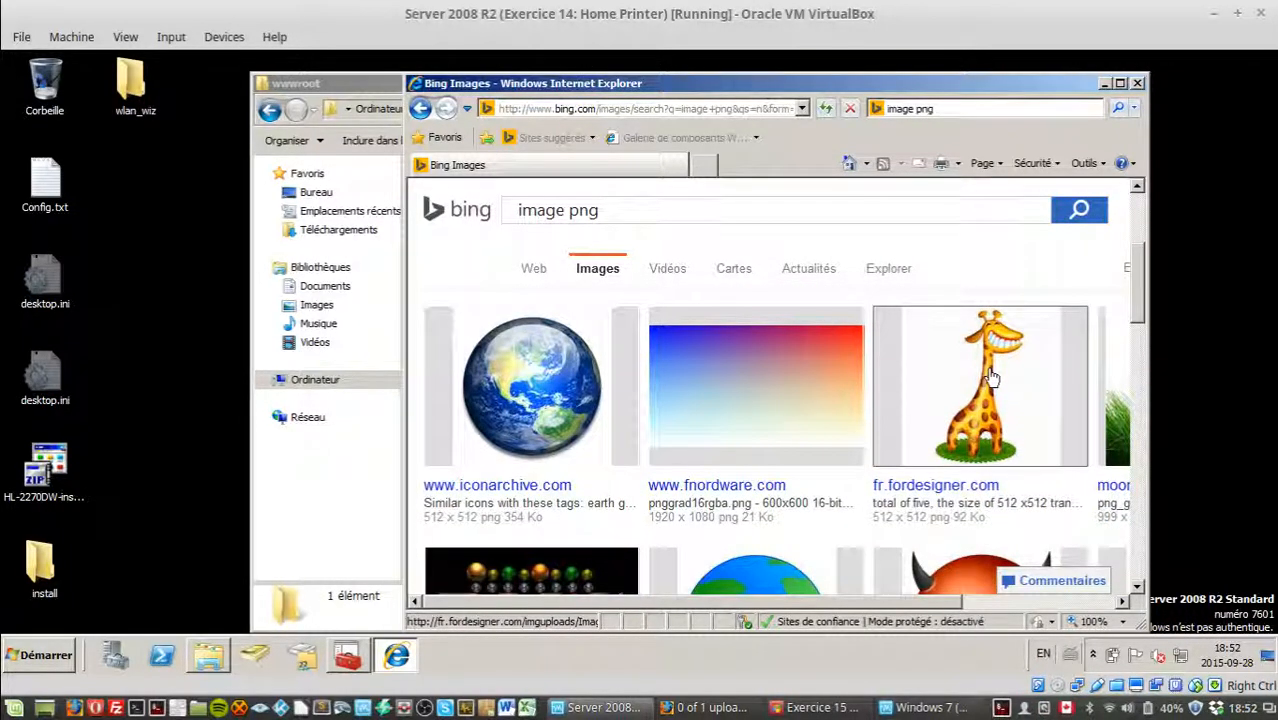
{"action": "scroll", "coordinate": [851, 375], "scroll_direction": "down", "scroll_amount": 1}
{"action": "scroll", "coordinate": [851, 375], "scroll_direction": "down", "scroll_amount": 2}
{"action": "scroll", "coordinate": [852, 376], "scroll_direction": "up", "scroll_amount": 2}
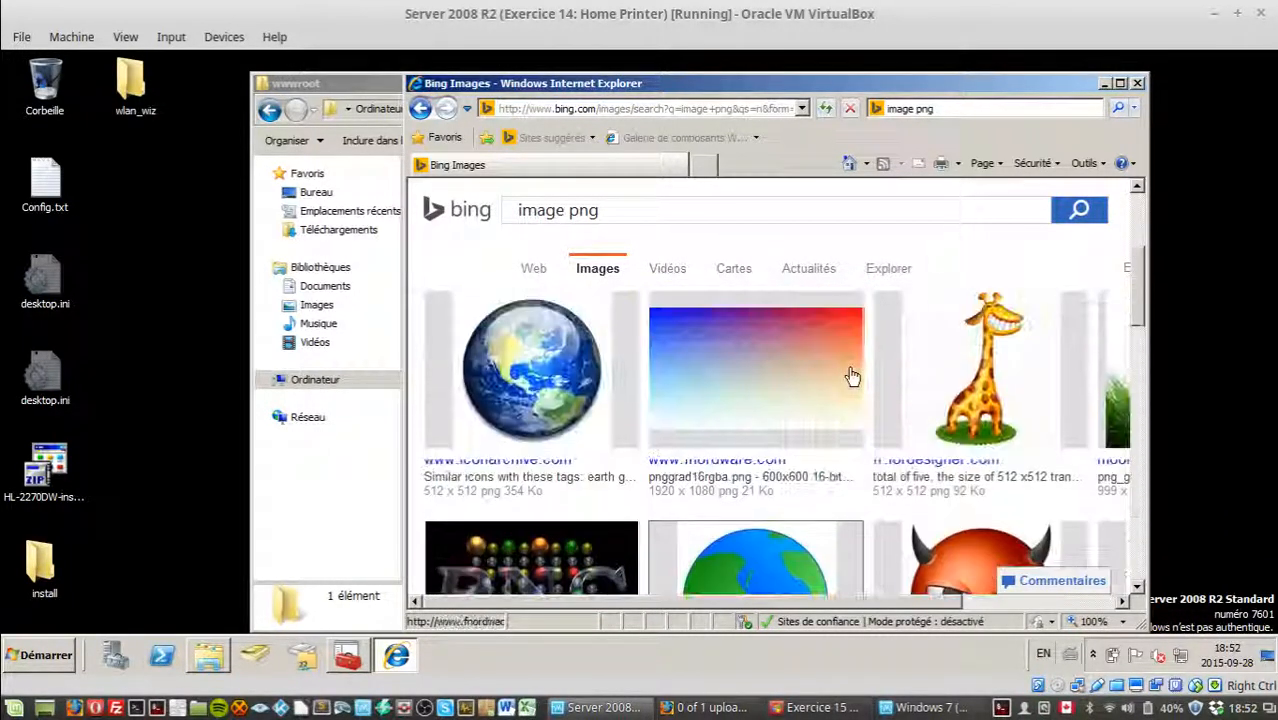
{"action": "scroll", "coordinate": [851, 375], "scroll_direction": "up", "scroll_amount": 2}
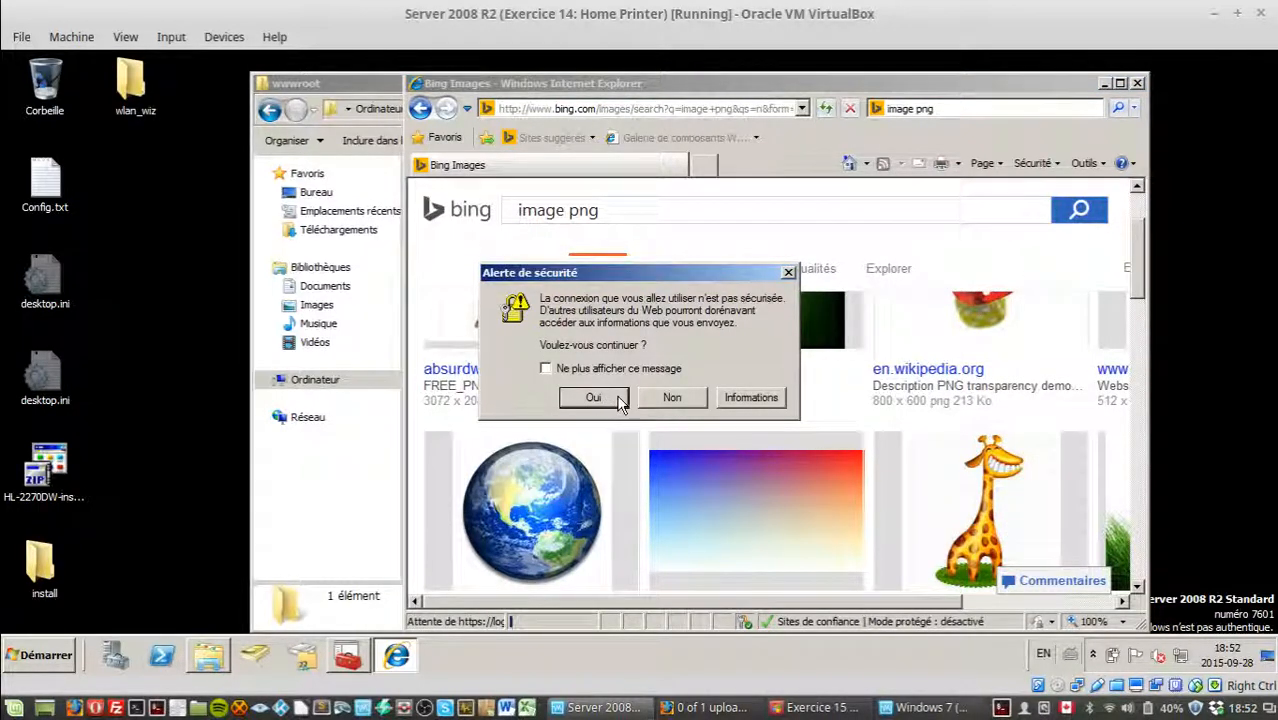
{"action": "left_click", "coordinate": [594, 398]}
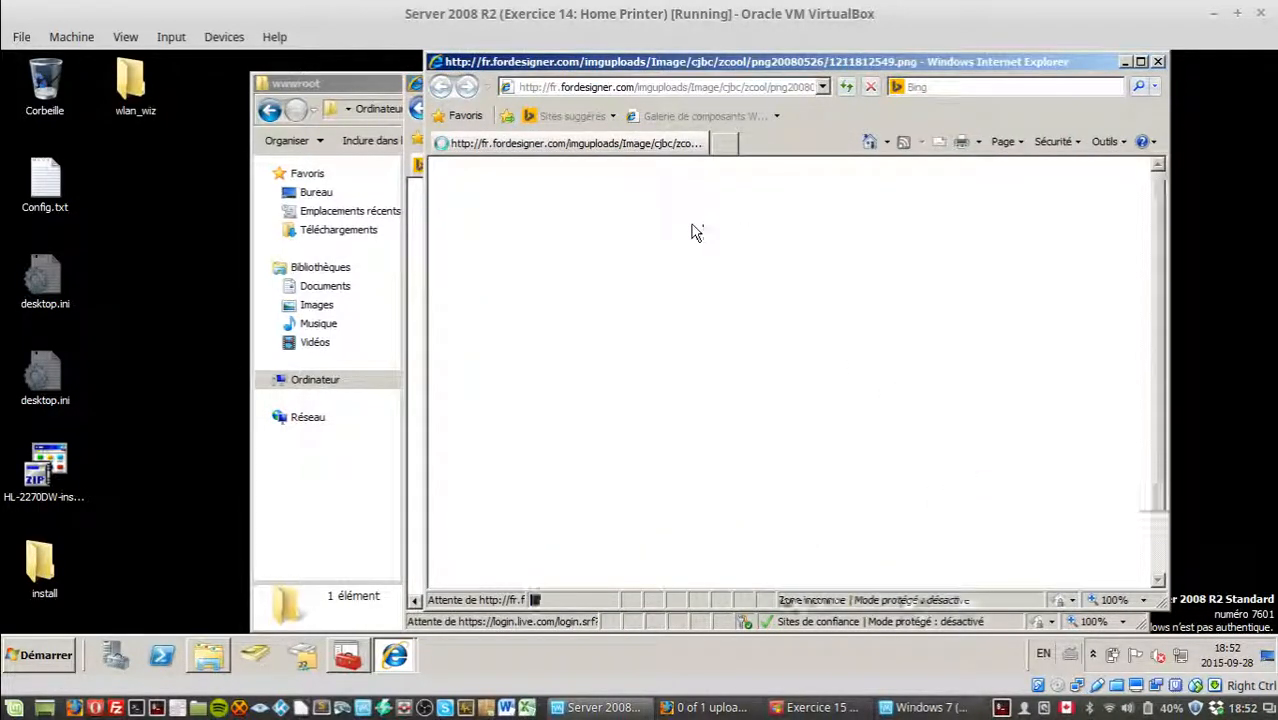
Save the giraffe picture as welcome.png in C:\inetpub\wwwroot and close both Internet Explorer windows.
{"action": "right_click", "coordinate": [700, 362]}
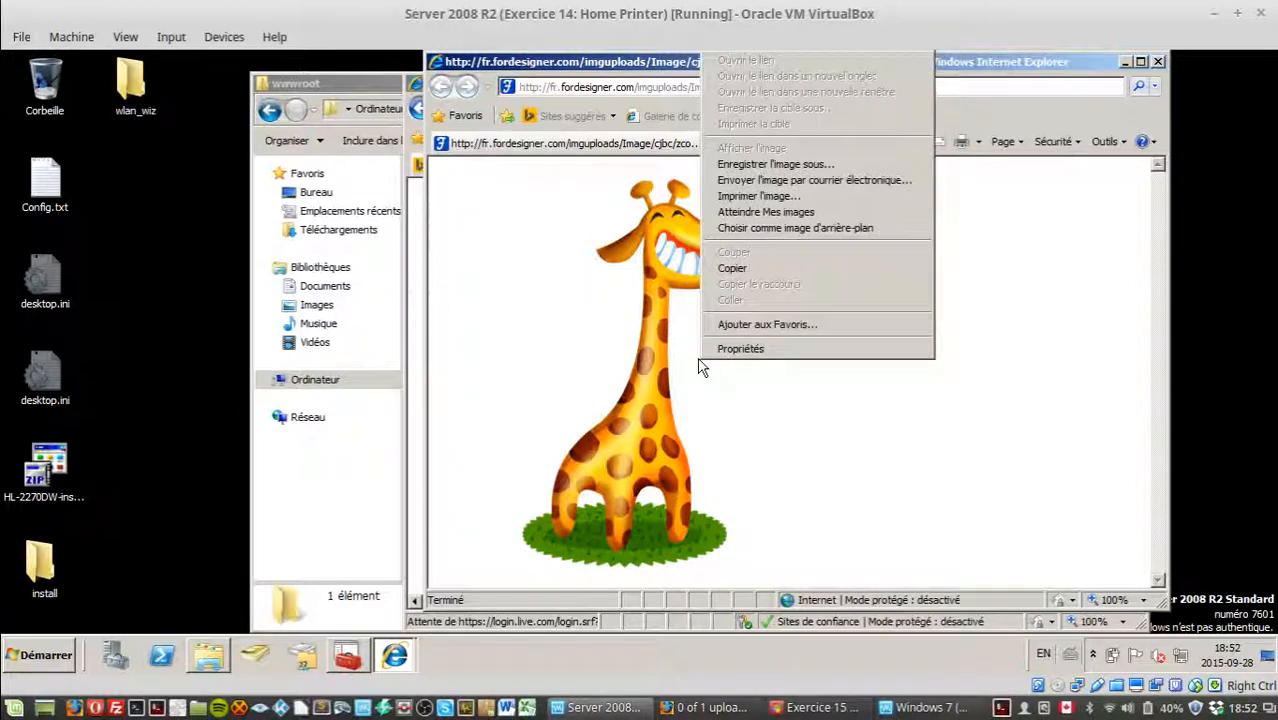
{"action": "left_click", "coordinate": [839, 164]}
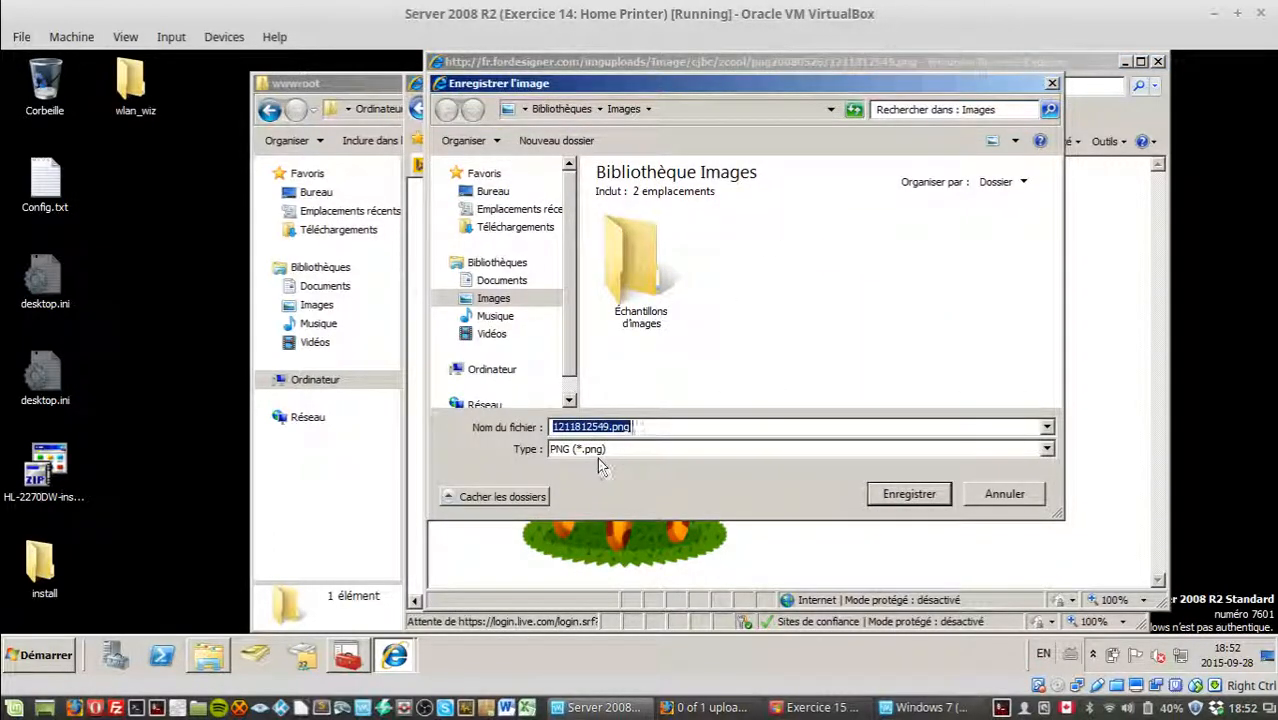
{"action": "type", "text": "welcome.png"}
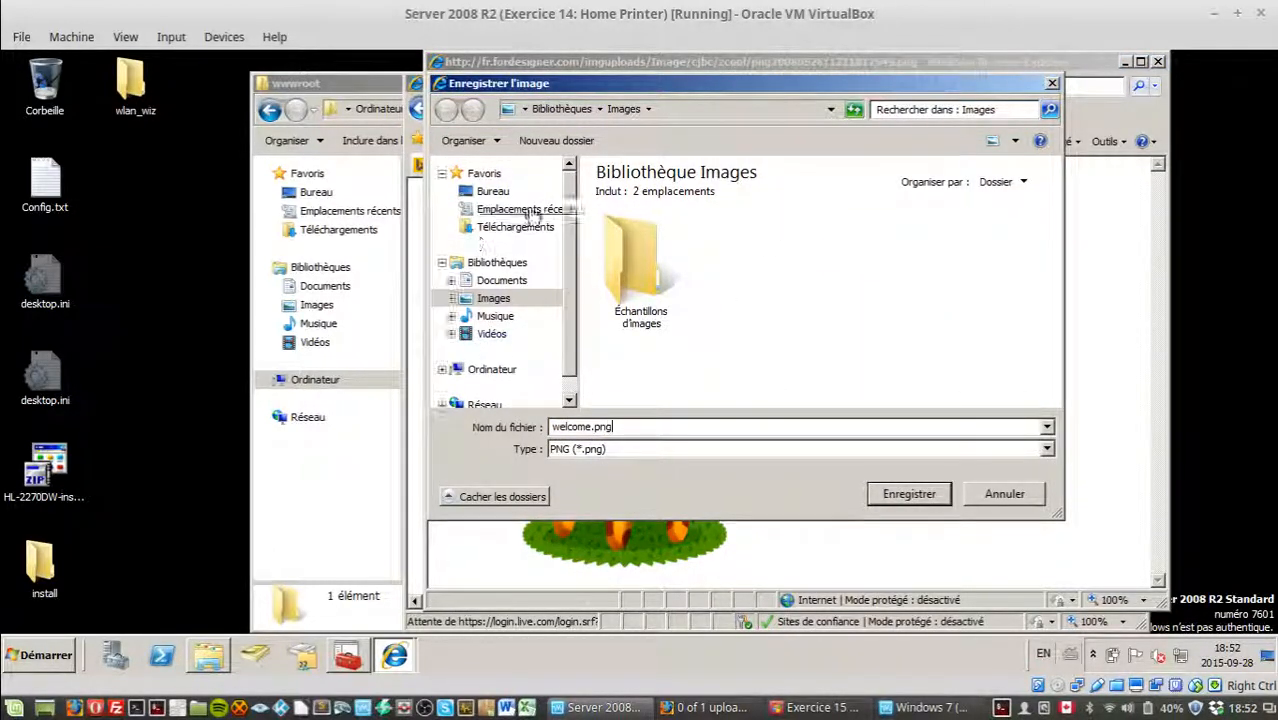
{"action": "left_click", "coordinate": [478, 369]}
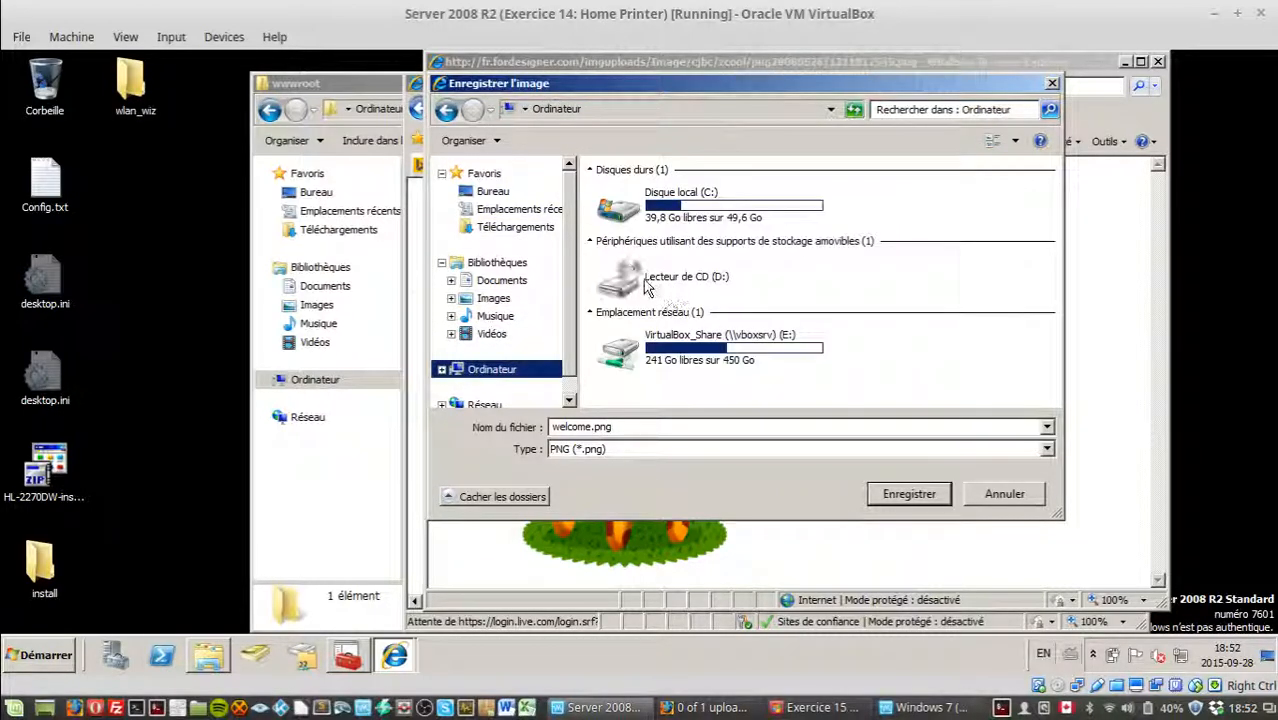
{"action": "double_click", "coordinate": [695, 212]}
{"action": "double_click", "coordinate": [645, 296]}
{"action": "double_click", "coordinate": [630, 297]}
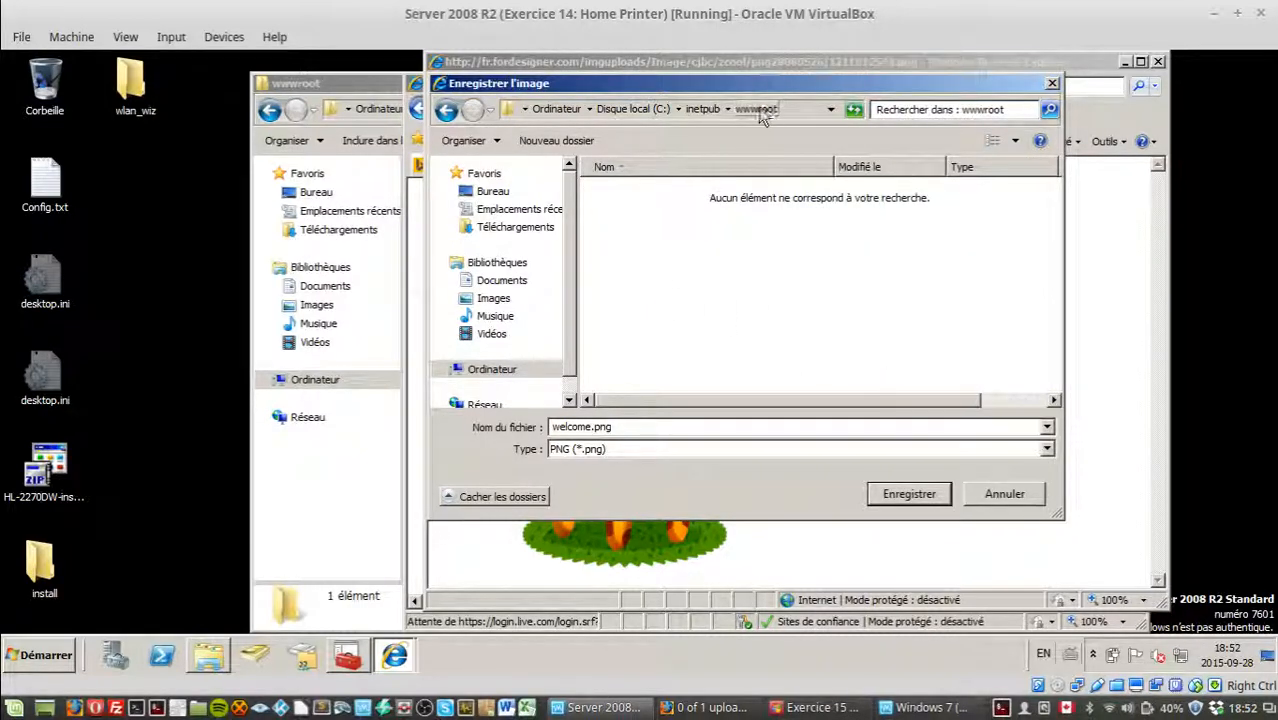
{"action": "left_click", "coordinate": [909, 493]}
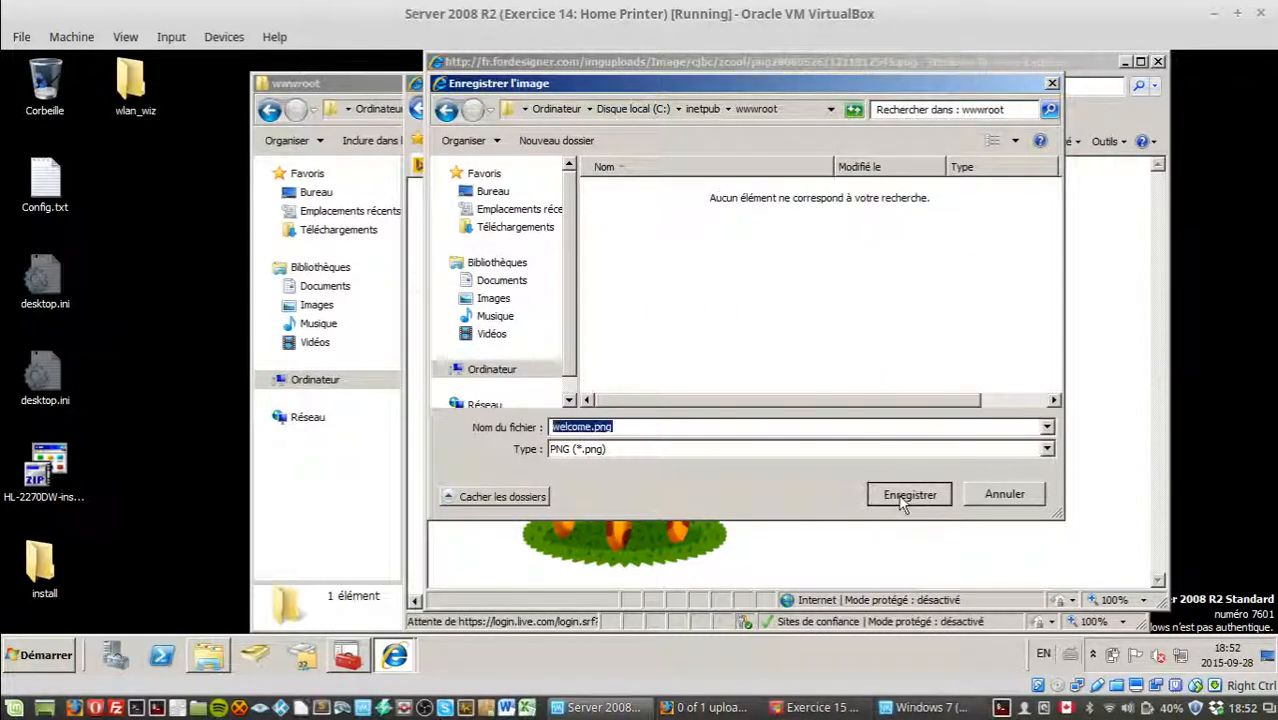
{"action": "left_click", "coordinate": [1158, 63]}
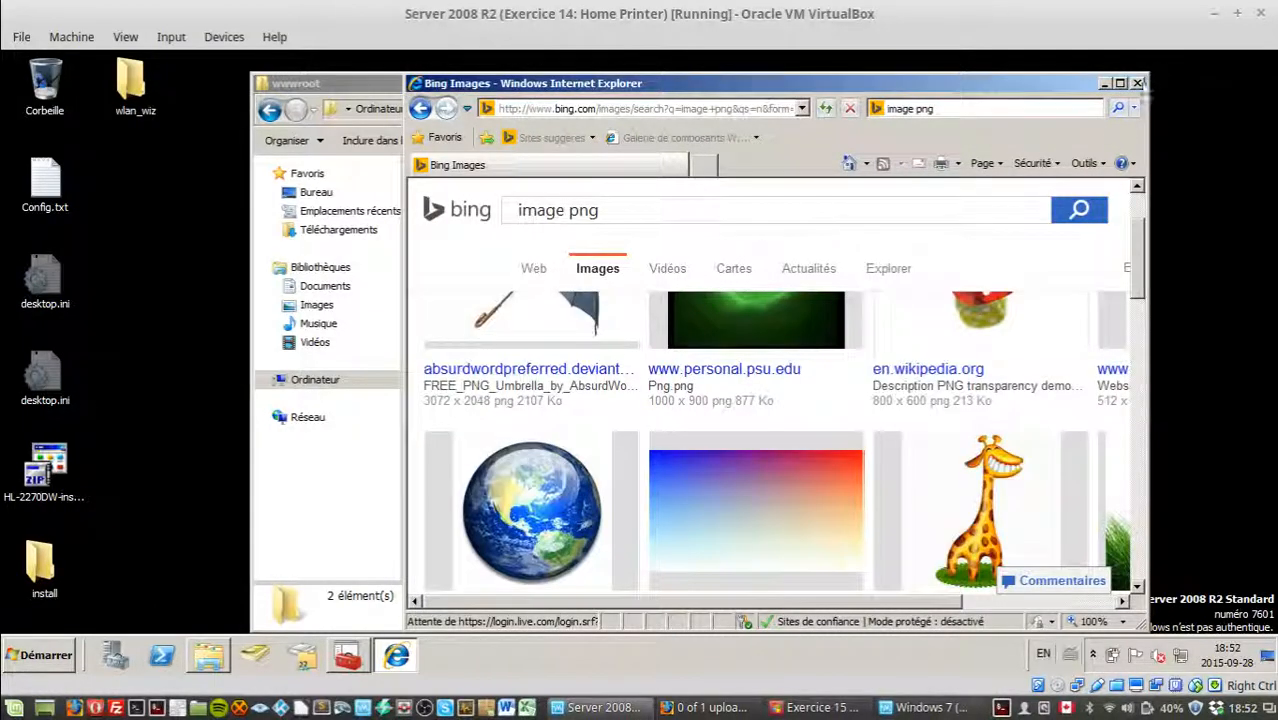
{"action": "left_click", "coordinate": [1135, 80]}
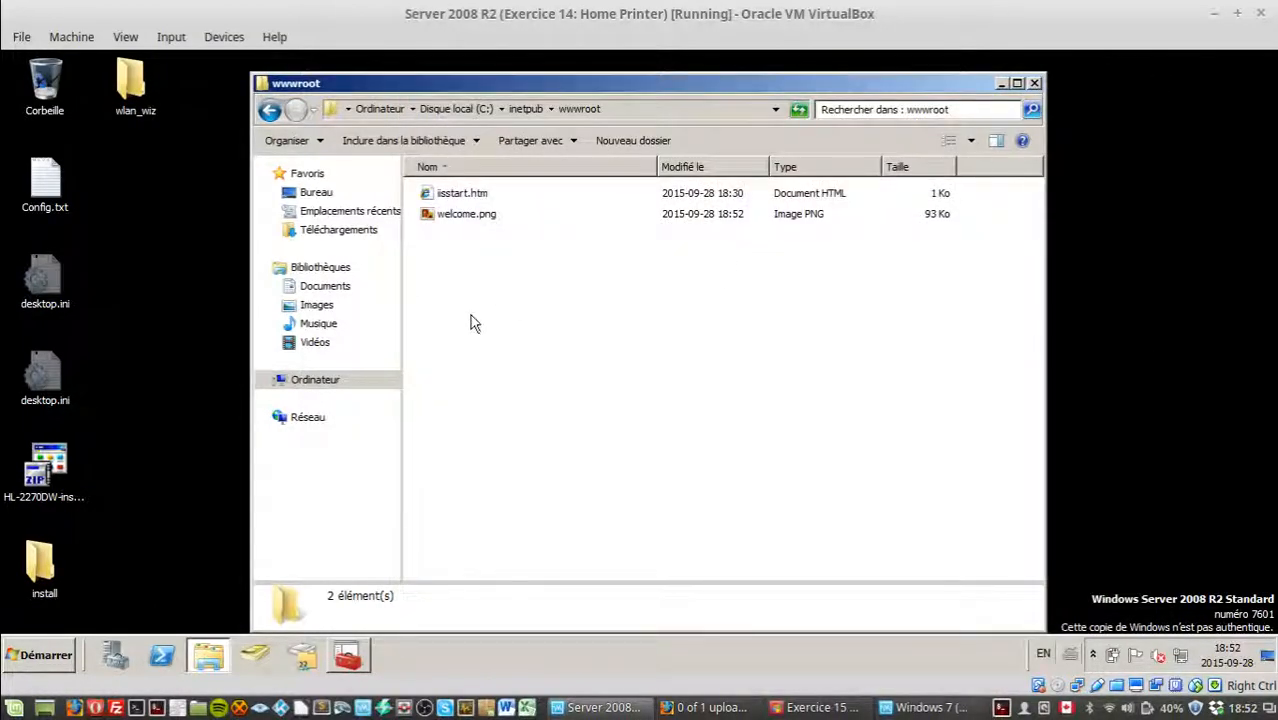
Open welcome.png from the wwwroot folder in Paint, maximize the window and view the whole picture.
{"action": "double_click", "coordinate": [468, 215]}
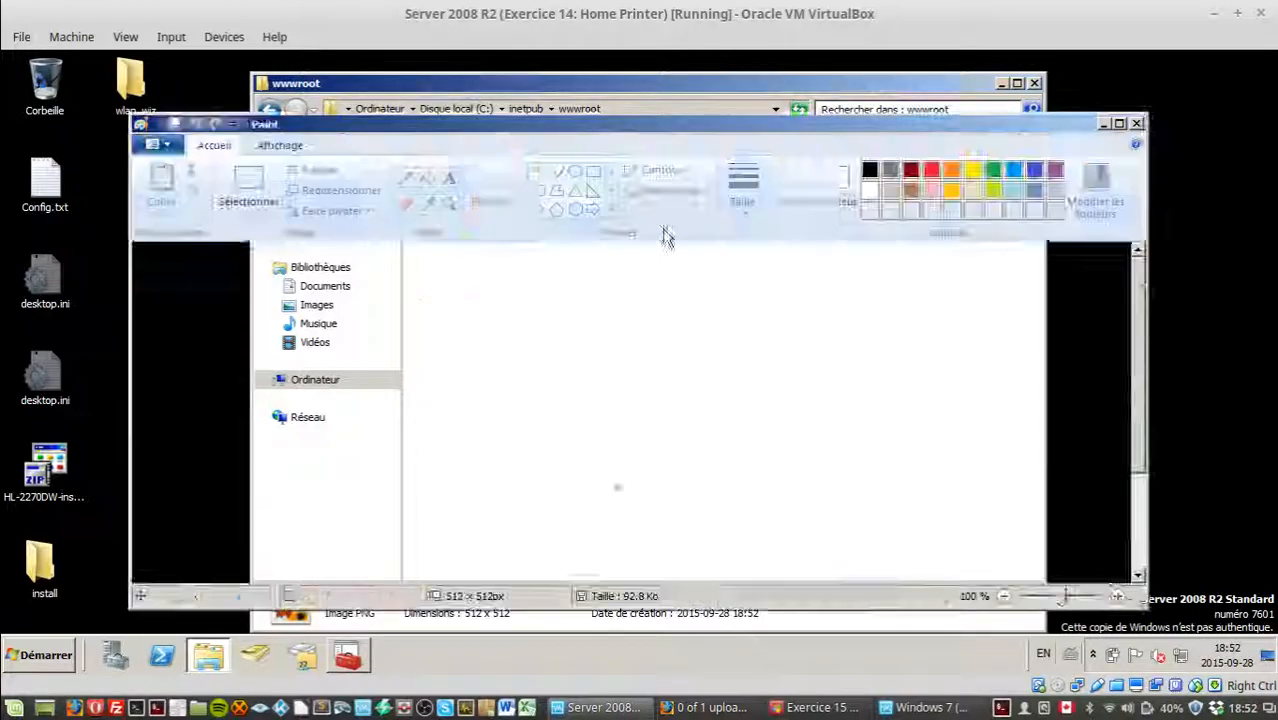
{"action": "scroll", "coordinate": [1038, 300], "scroll_direction": "down", "scroll_amount": 3}
{"action": "scroll", "coordinate": [1038, 300], "scroll_direction": "up", "scroll_amount": 3}
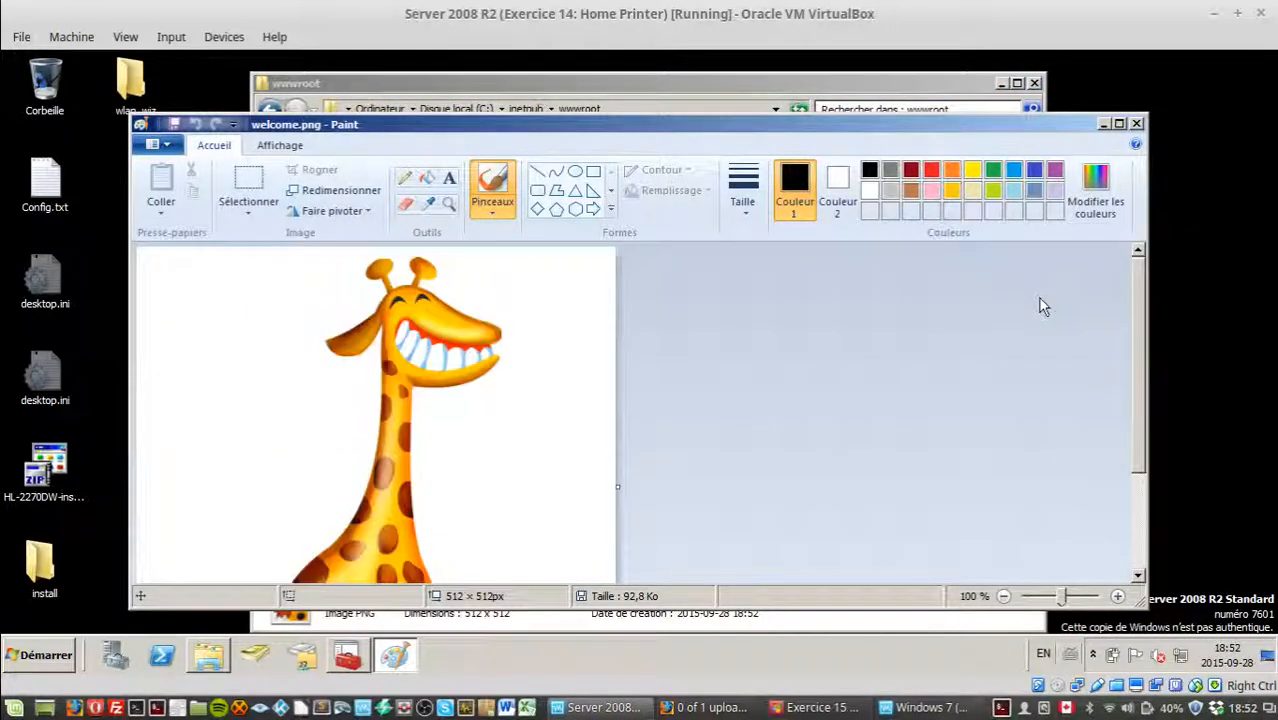
{"action": "scroll", "coordinate": [1030, 308], "scroll_direction": "down", "scroll_amount": 3}
{"action": "double_click", "coordinate": [970, 124]}
{"action": "scroll", "coordinate": [373, 332], "scroll_direction": "up", "scroll_amount": 1}
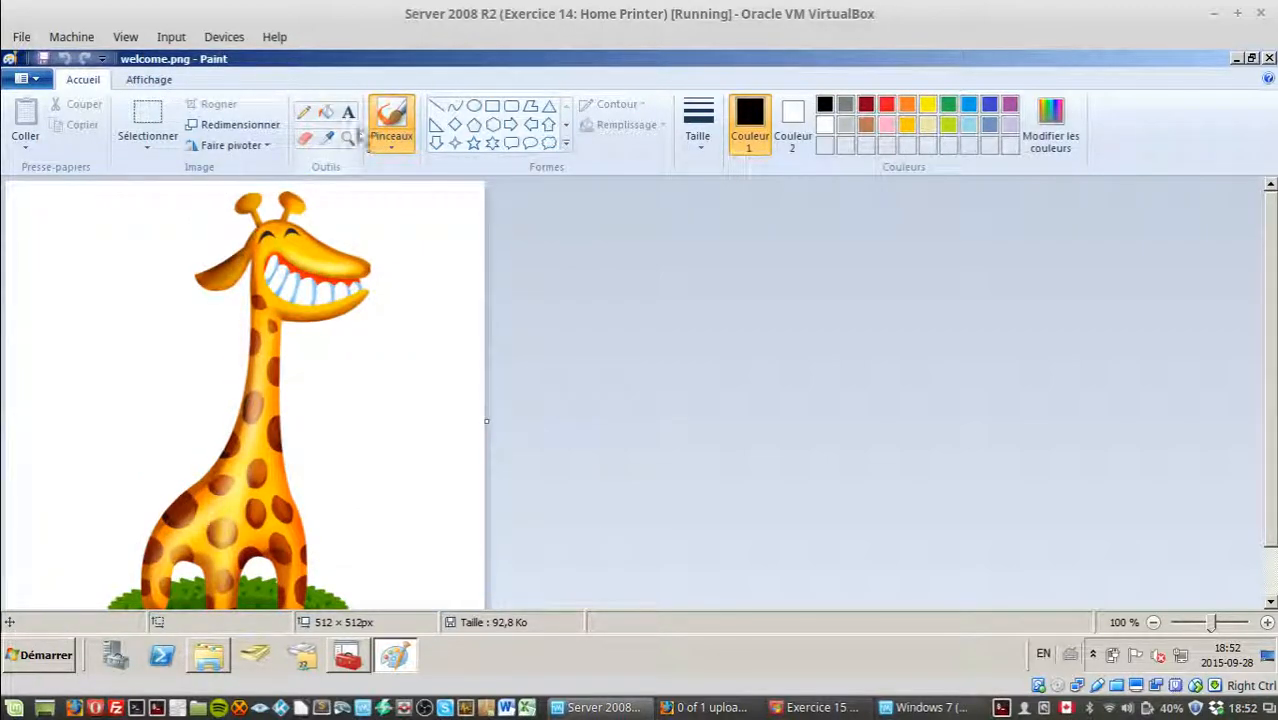
{"action": "left_click", "coordinate": [349, 113]}
{"action": "left_click_drag", "start_coordinate": [23, 236], "coordinate": [194, 326]}
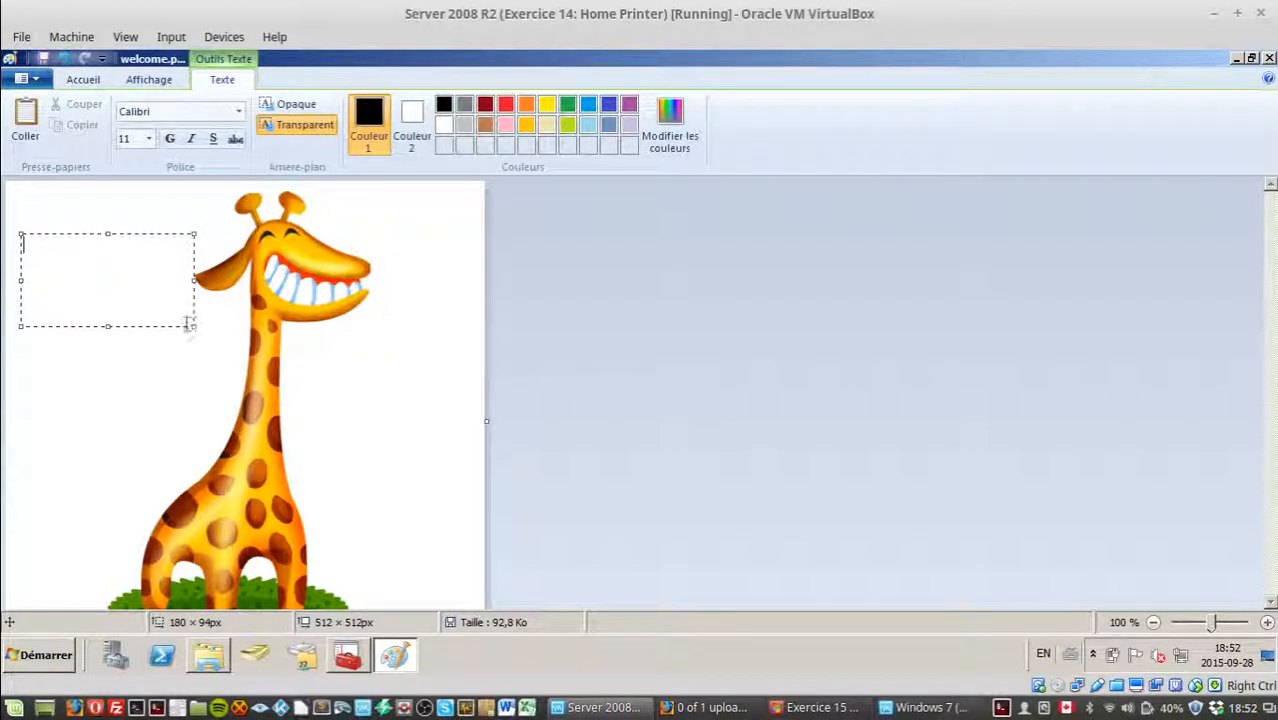
{"action": "left_click", "coordinate": [148, 140]}
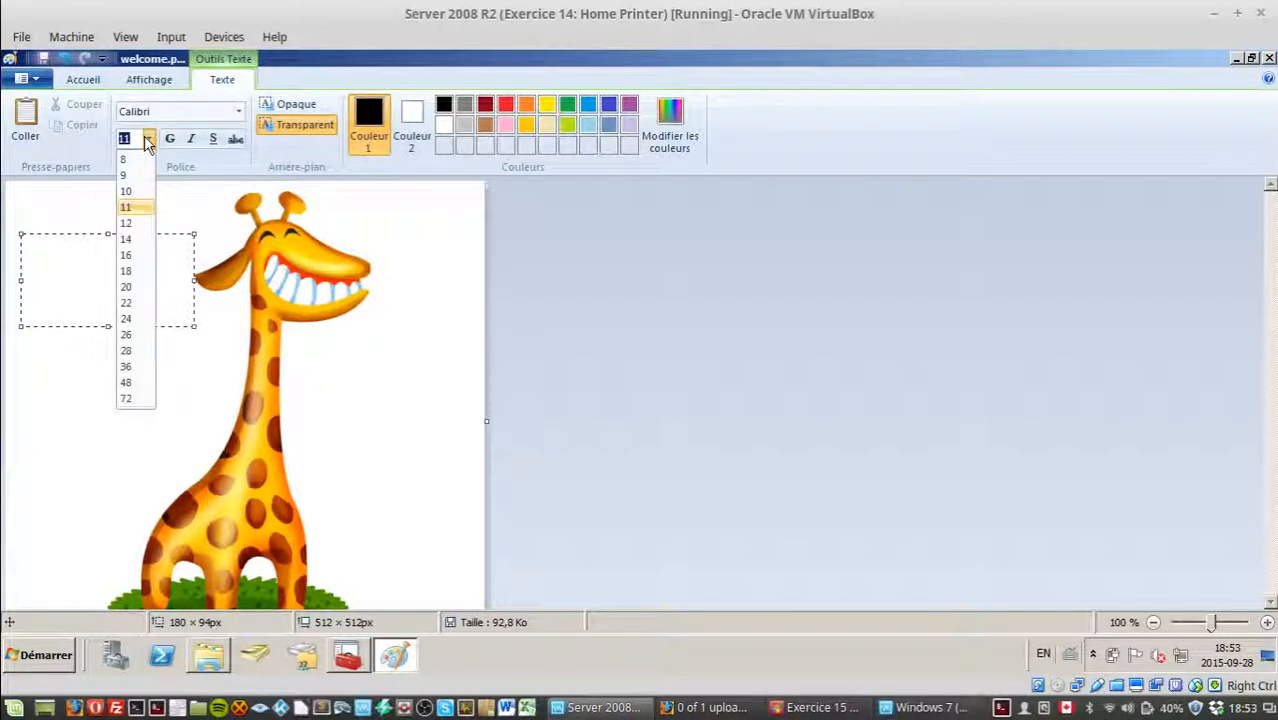
{"action": "left_click", "coordinate": [125, 255]}
{"action": "left_click", "coordinate": [108, 253]}
{"action": "left_click", "coordinate": [110, 256]}
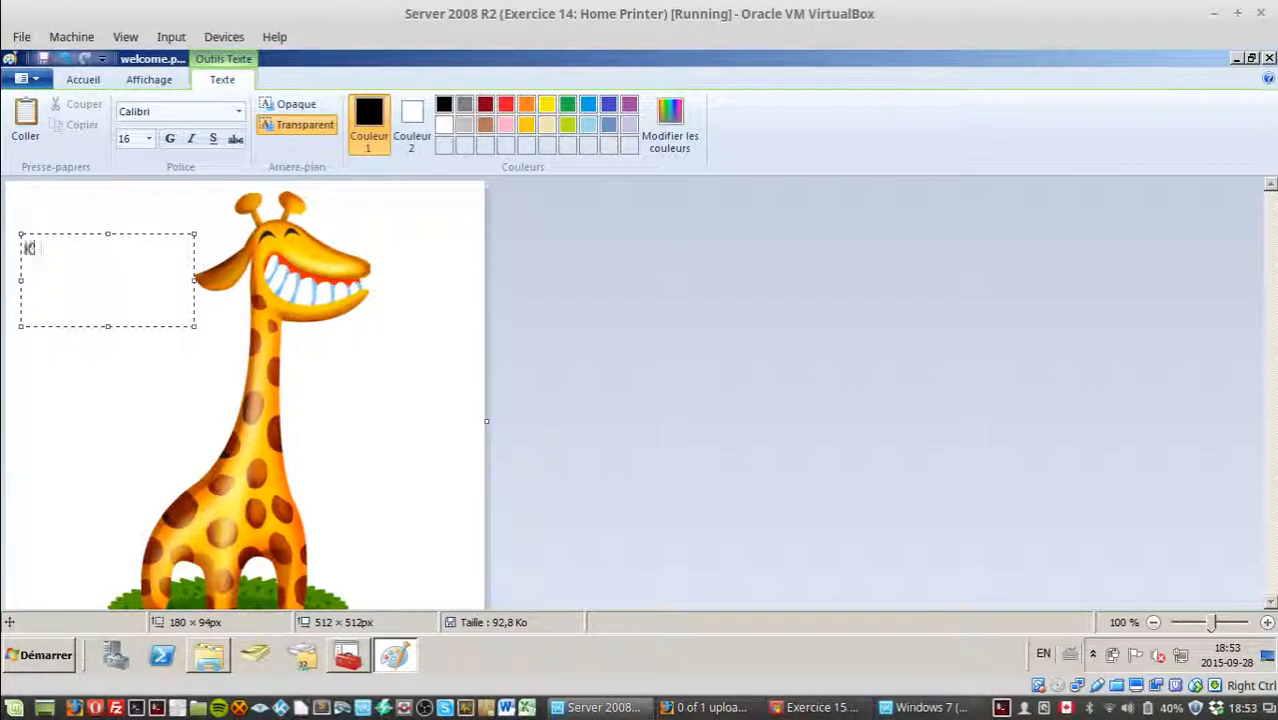
{"action": "type", "text": "ww."}
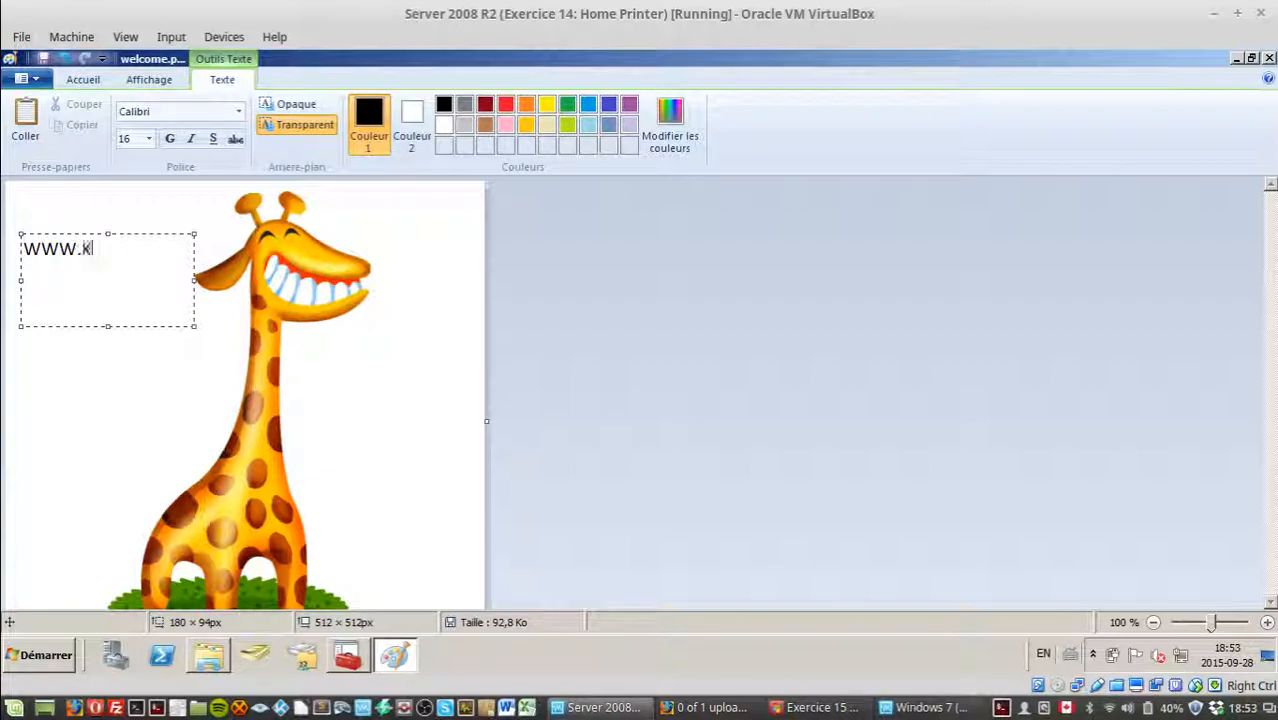
{"action": "type", "text": "KIAN.LAN"}
{"action": "left_click_drag", "start_coordinate": [109, 325], "coordinate": [108, 268]}
{"action": "left_click", "coordinate": [215, 268]}
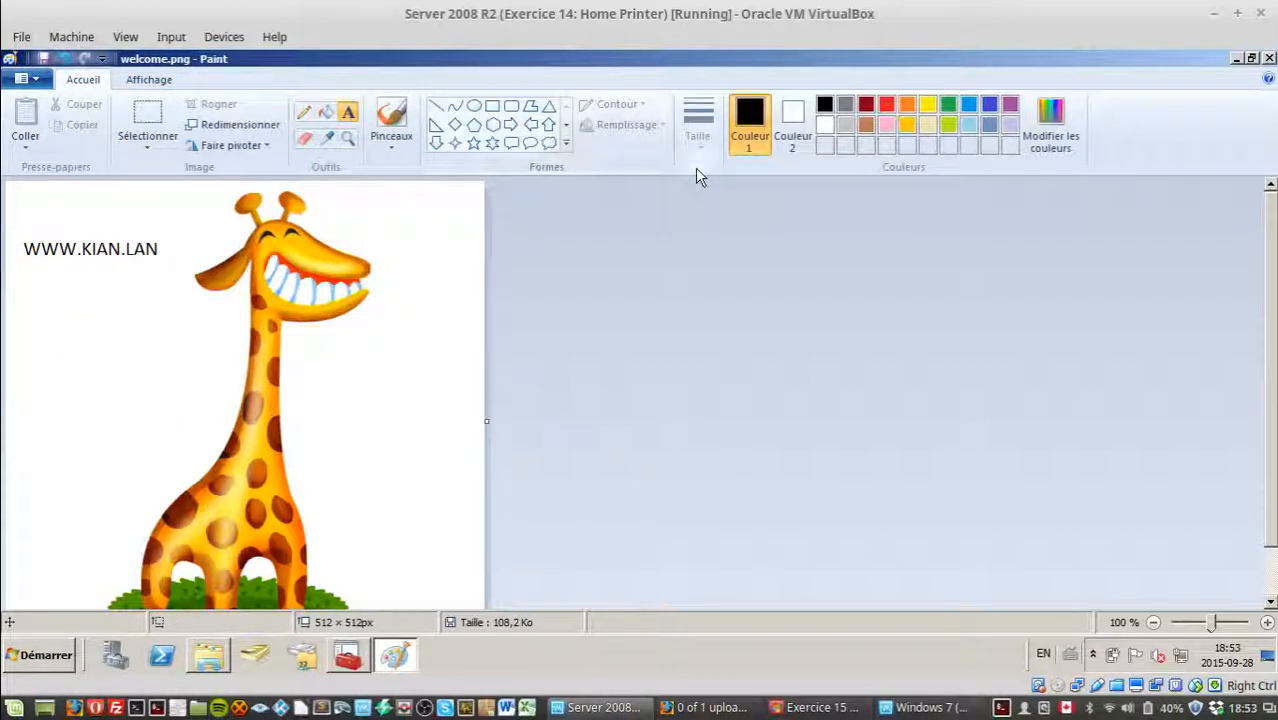
{"action": "left_click", "coordinate": [1269, 58]}
{"action": "left_click", "coordinate": [822, 285]}
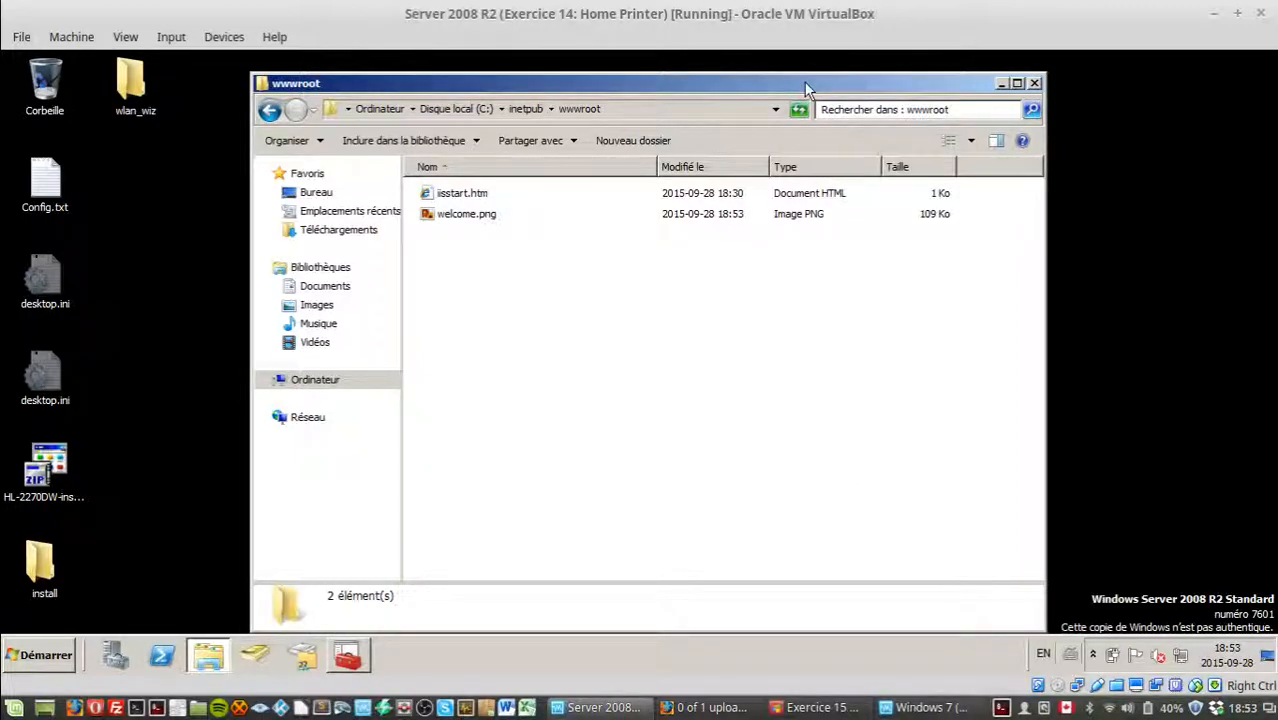
{"action": "left_click_drag", "start_coordinate": [806, 88], "coordinate": [807, 79]}
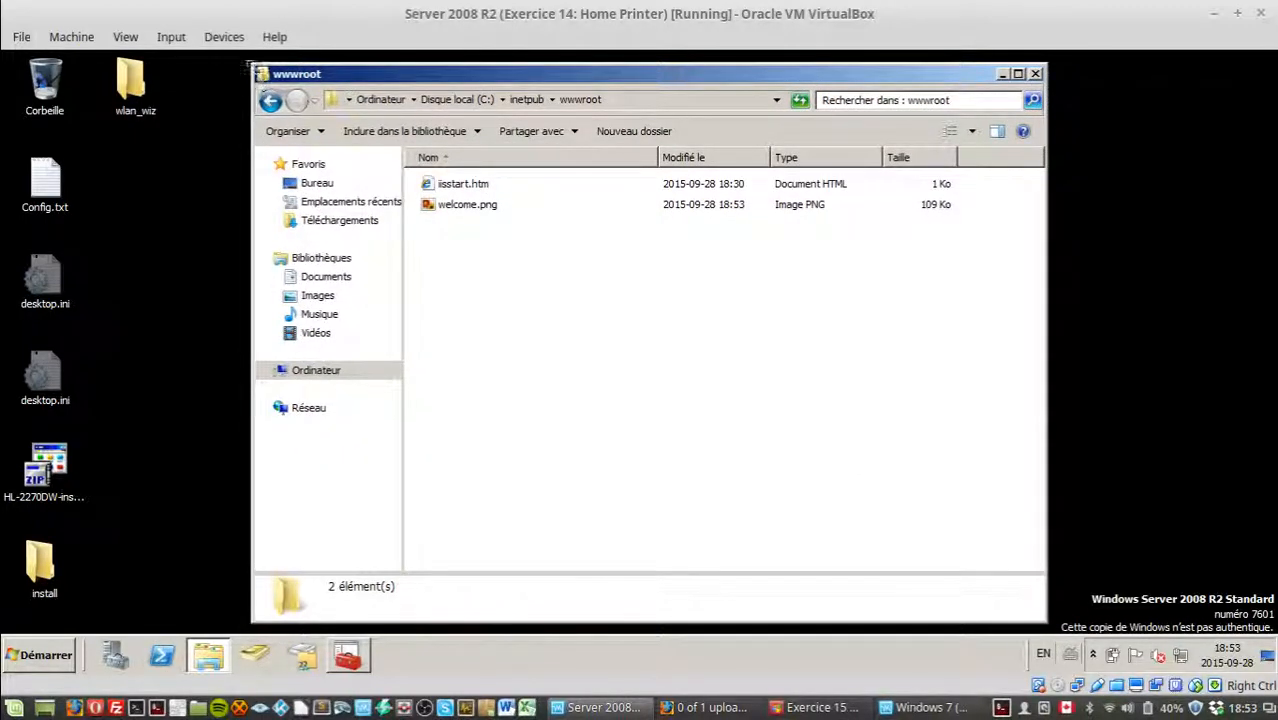
{"action": "mouse_move", "coordinate": [248, 66]}
{"action": "left_mouse_down"}
{"action": "mouse_move", "coordinate": [232, 62]}
{"action": "mouse_move", "coordinate": [256, 77]}
{"action": "left_mouse_up"}
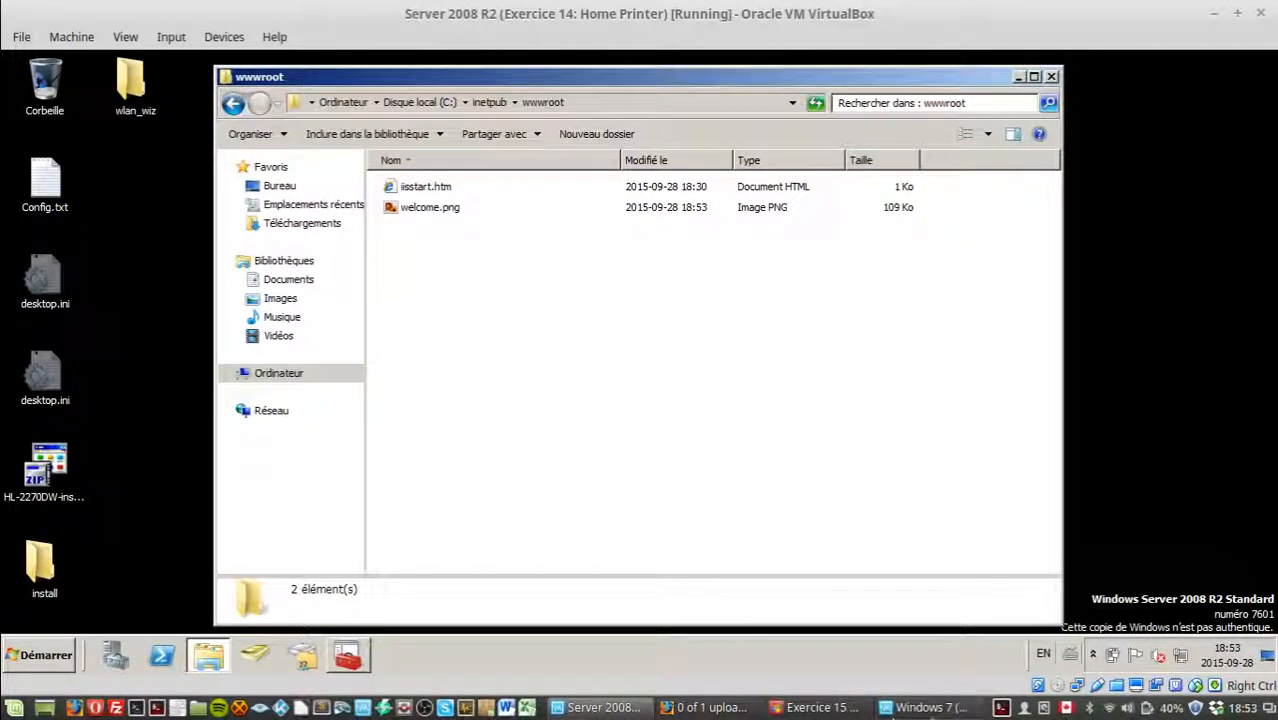
{"action": "left_click", "coordinate": [931, 713]}
{"action": "key", "text": "F5"}
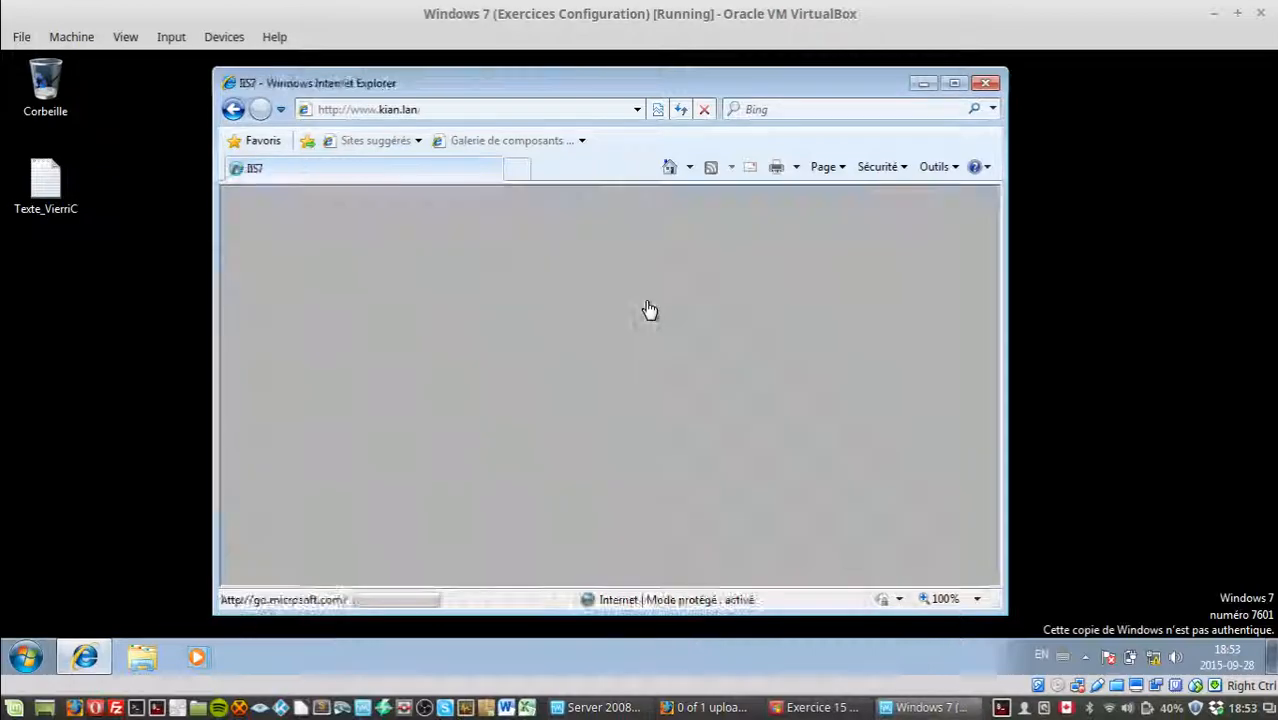